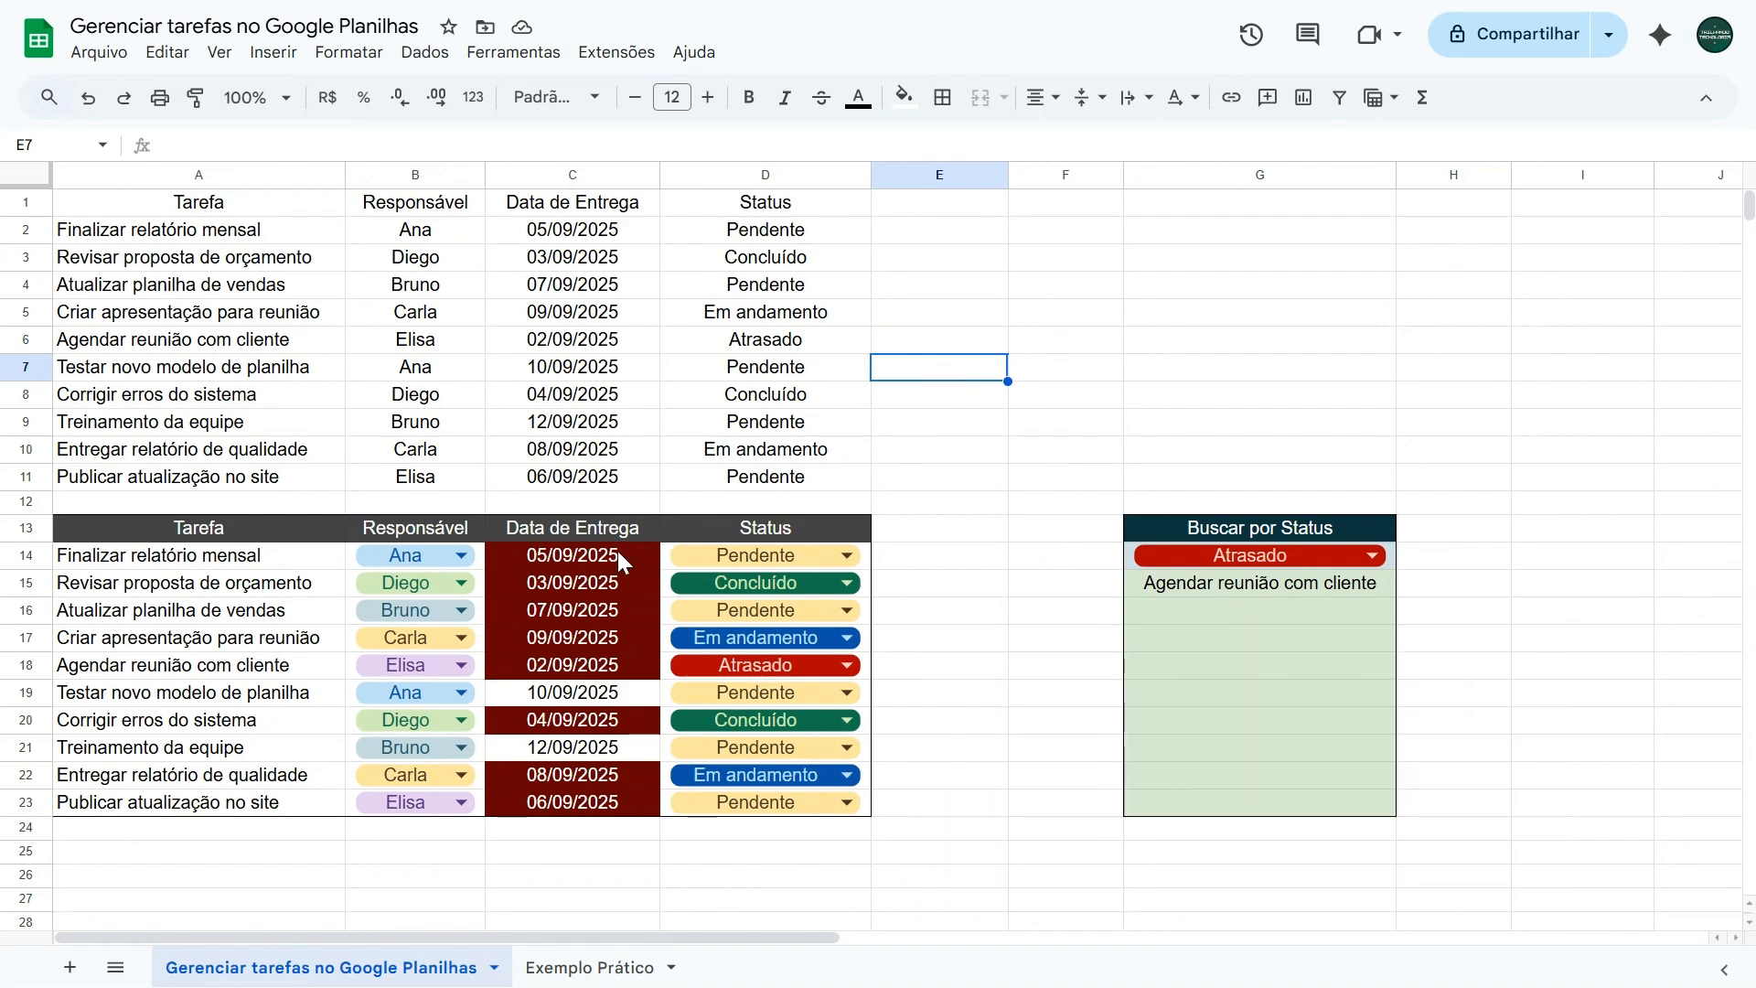
Examine the Responsável and Status drop-down options and the highlighted delivery dates in the lower task table
left_click(454, 557)
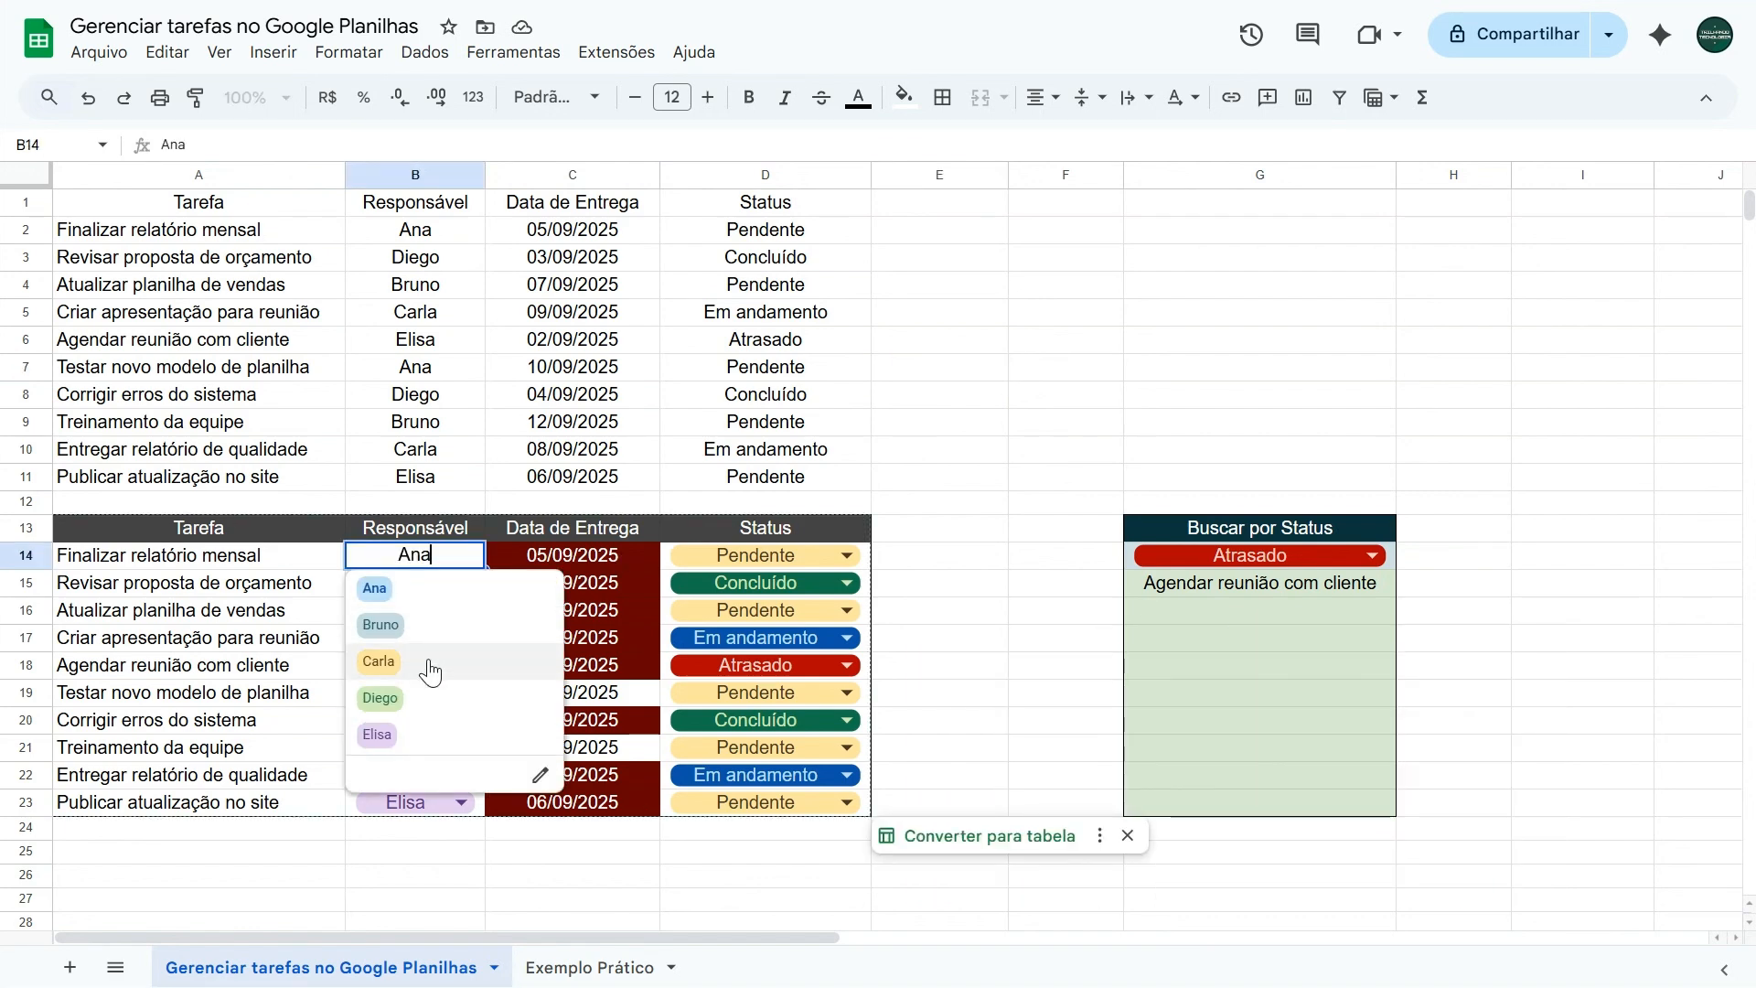
key("Escape")
left_click(769, 557)
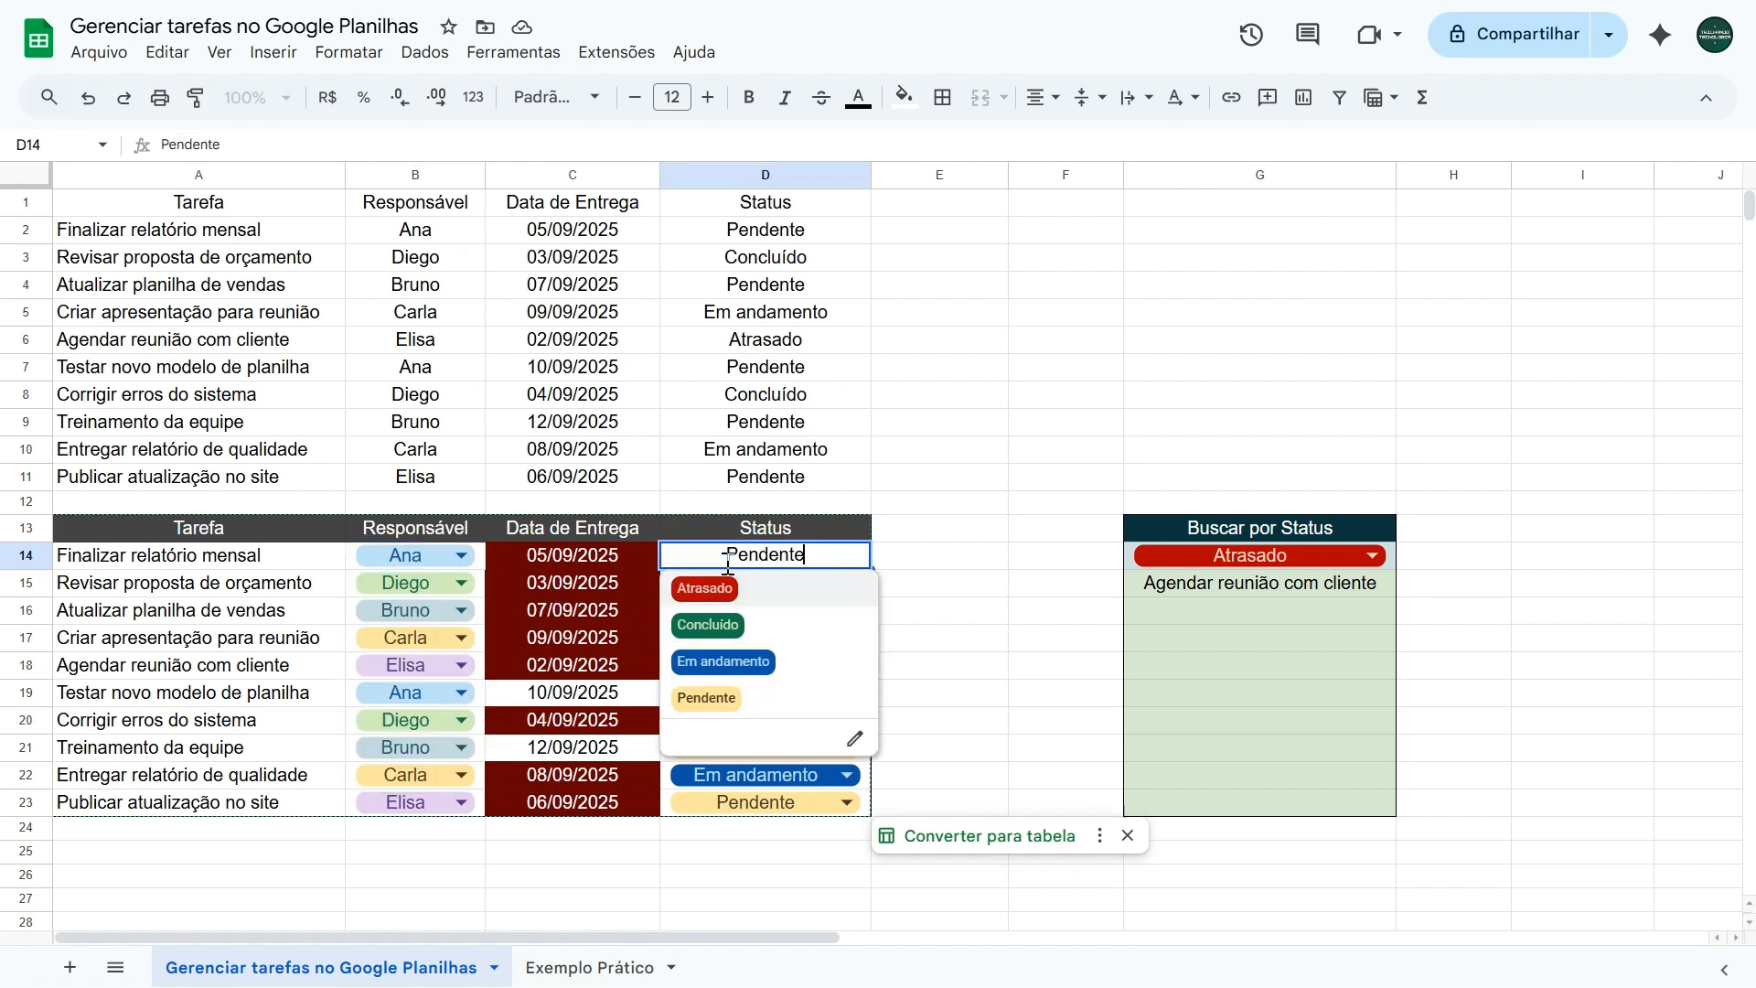
left_click(723, 700)
left_click(599, 581)
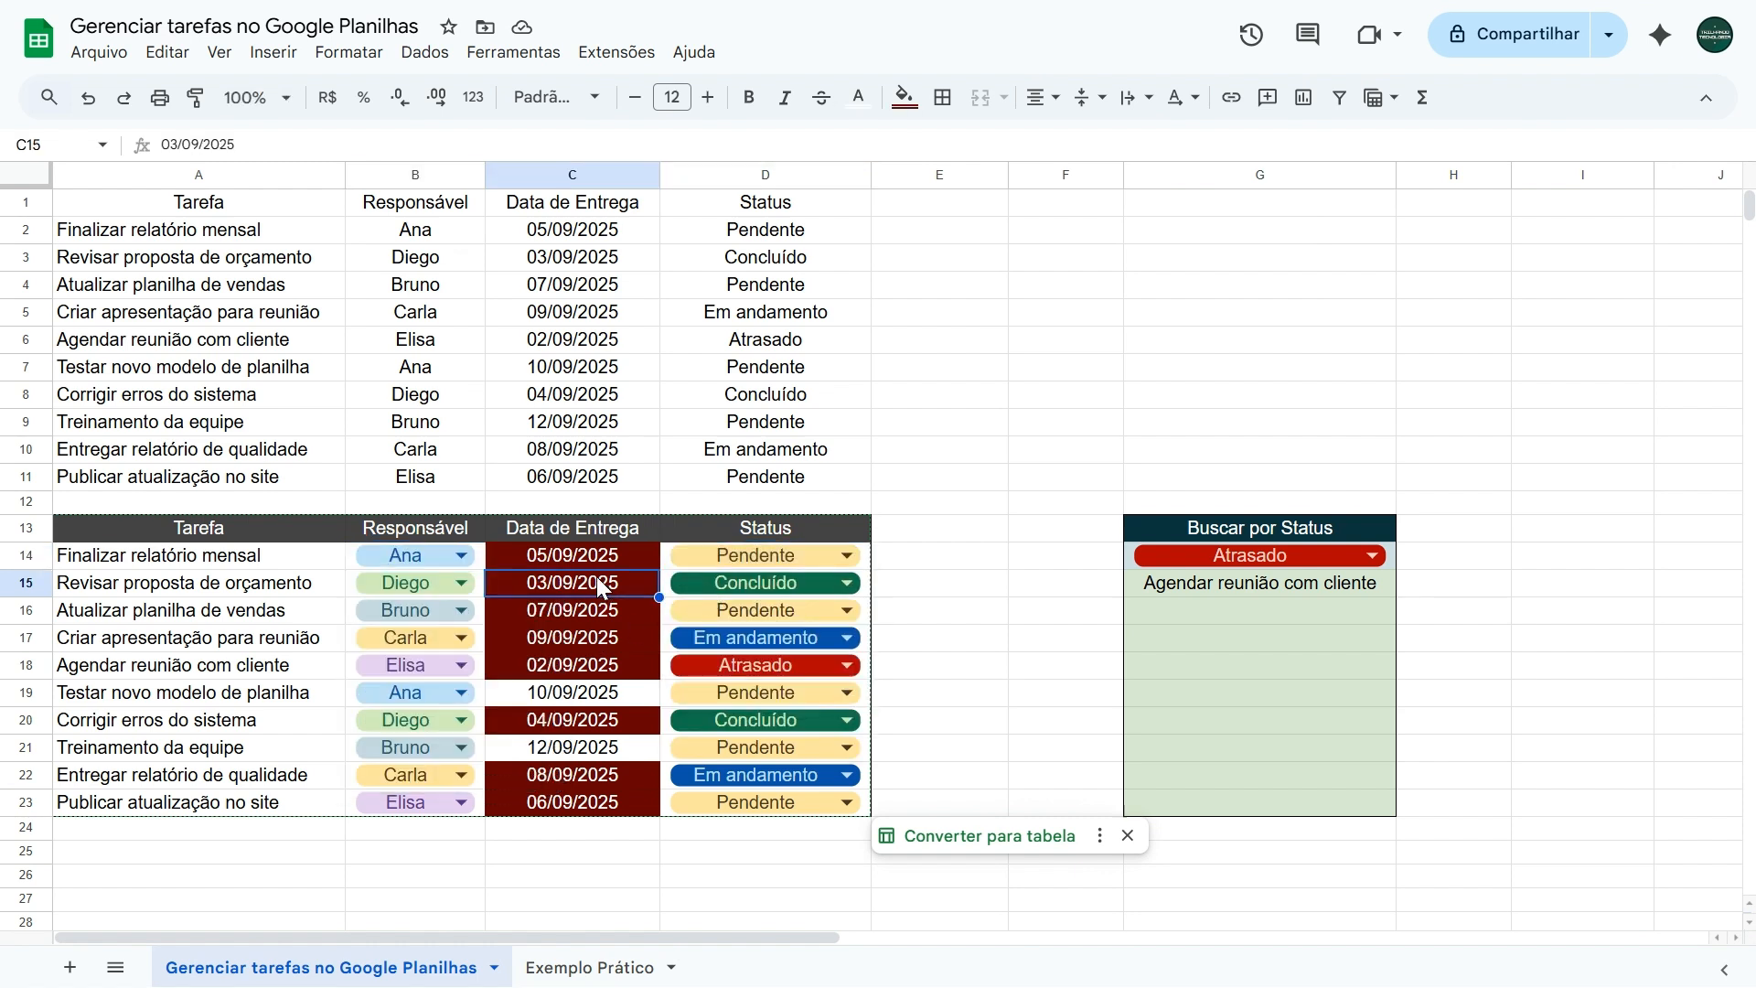
left_click(595, 563)
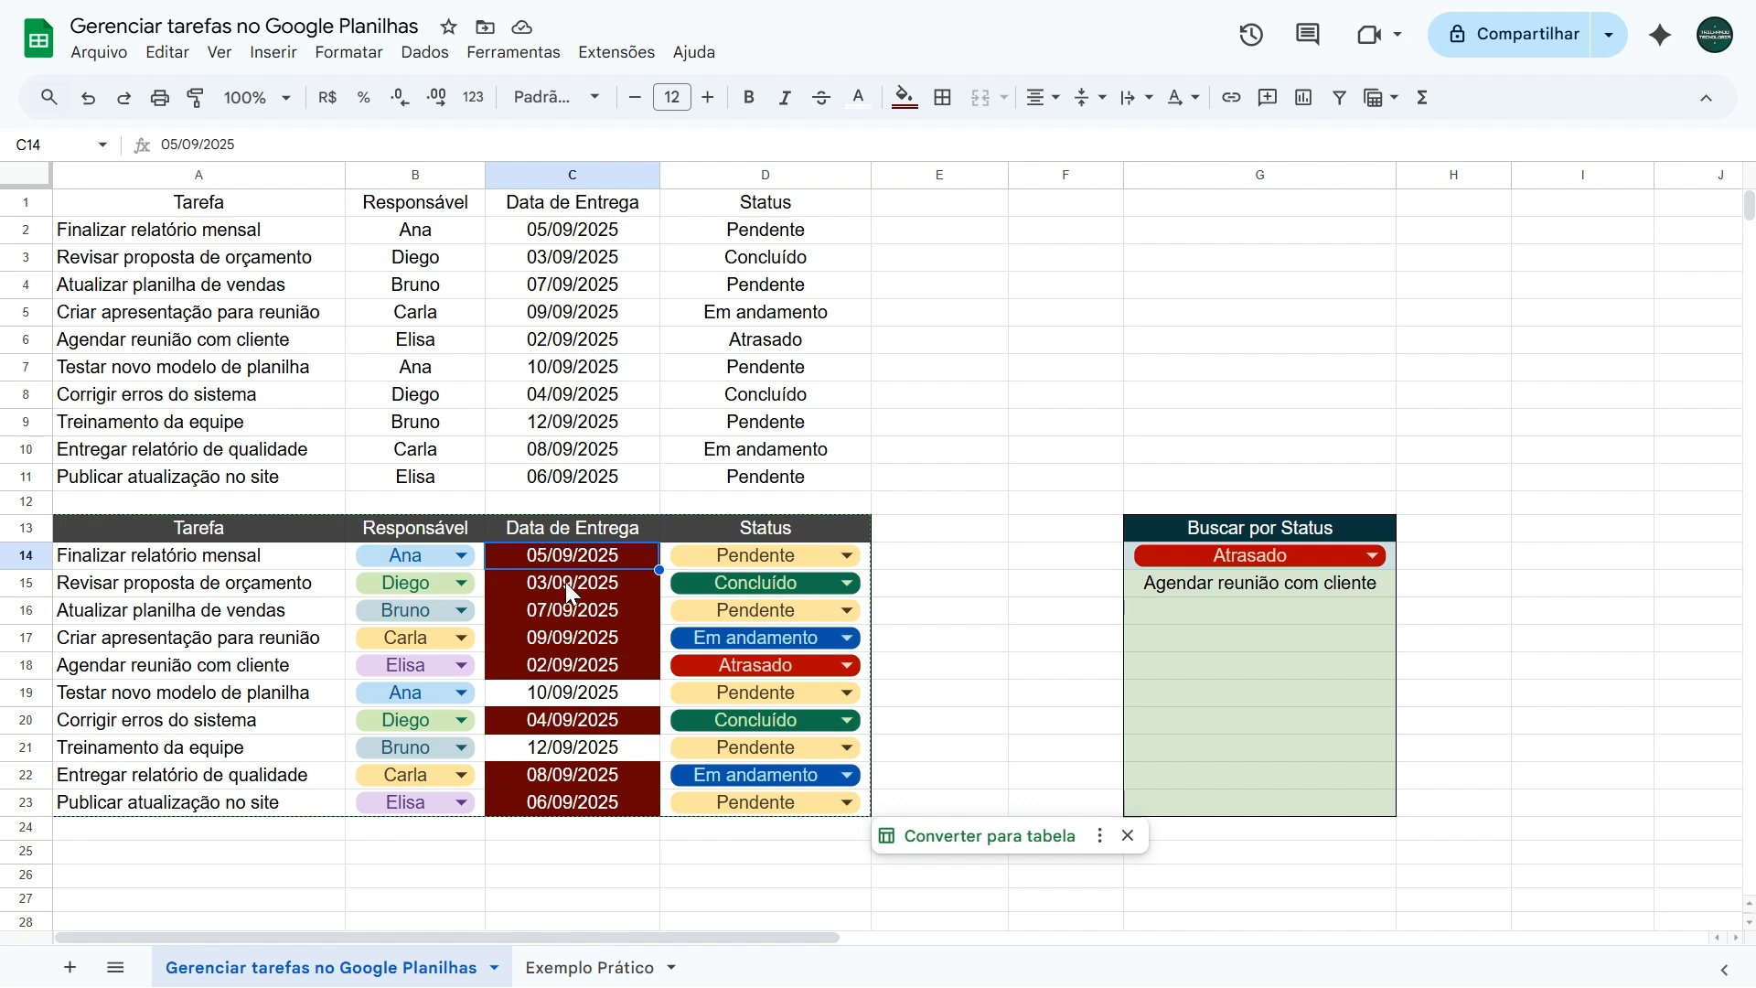
left_click(564, 588)
left_click(556, 613)
left_click(557, 640)
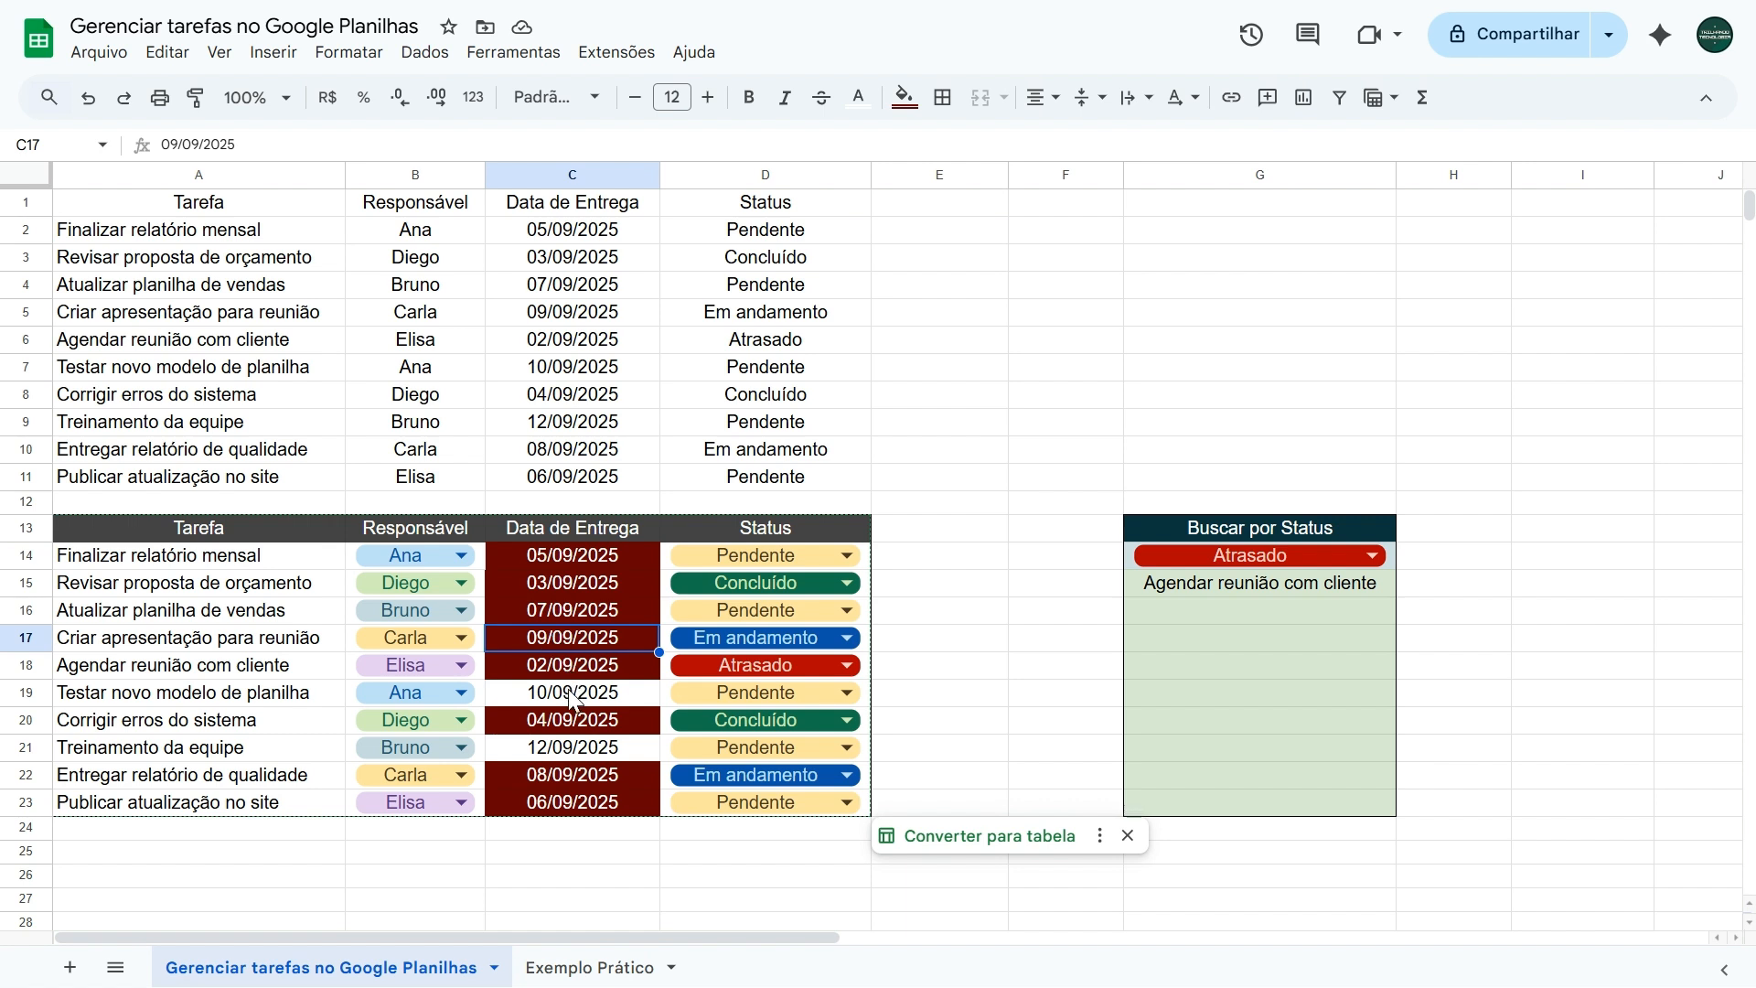
Enter the formula =HOJE() in cell E8 to show today's date
left_click(968, 391)
type("=hoje()")
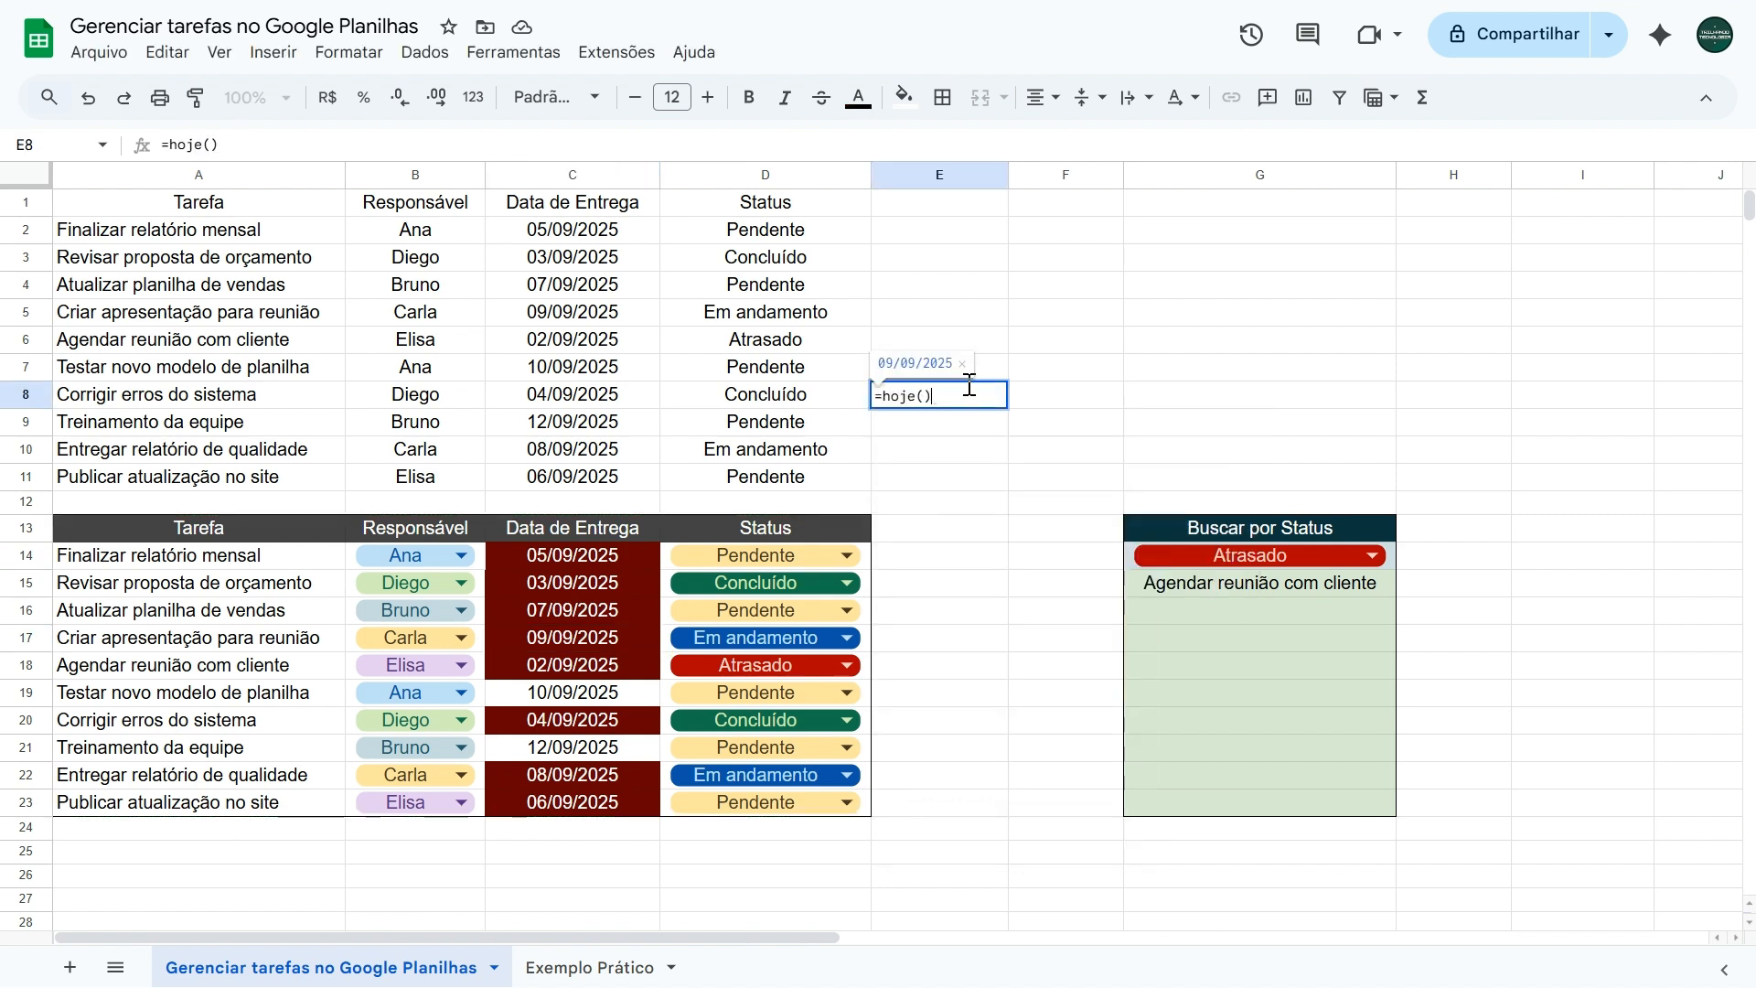
key("Return")
left_click(975, 389)
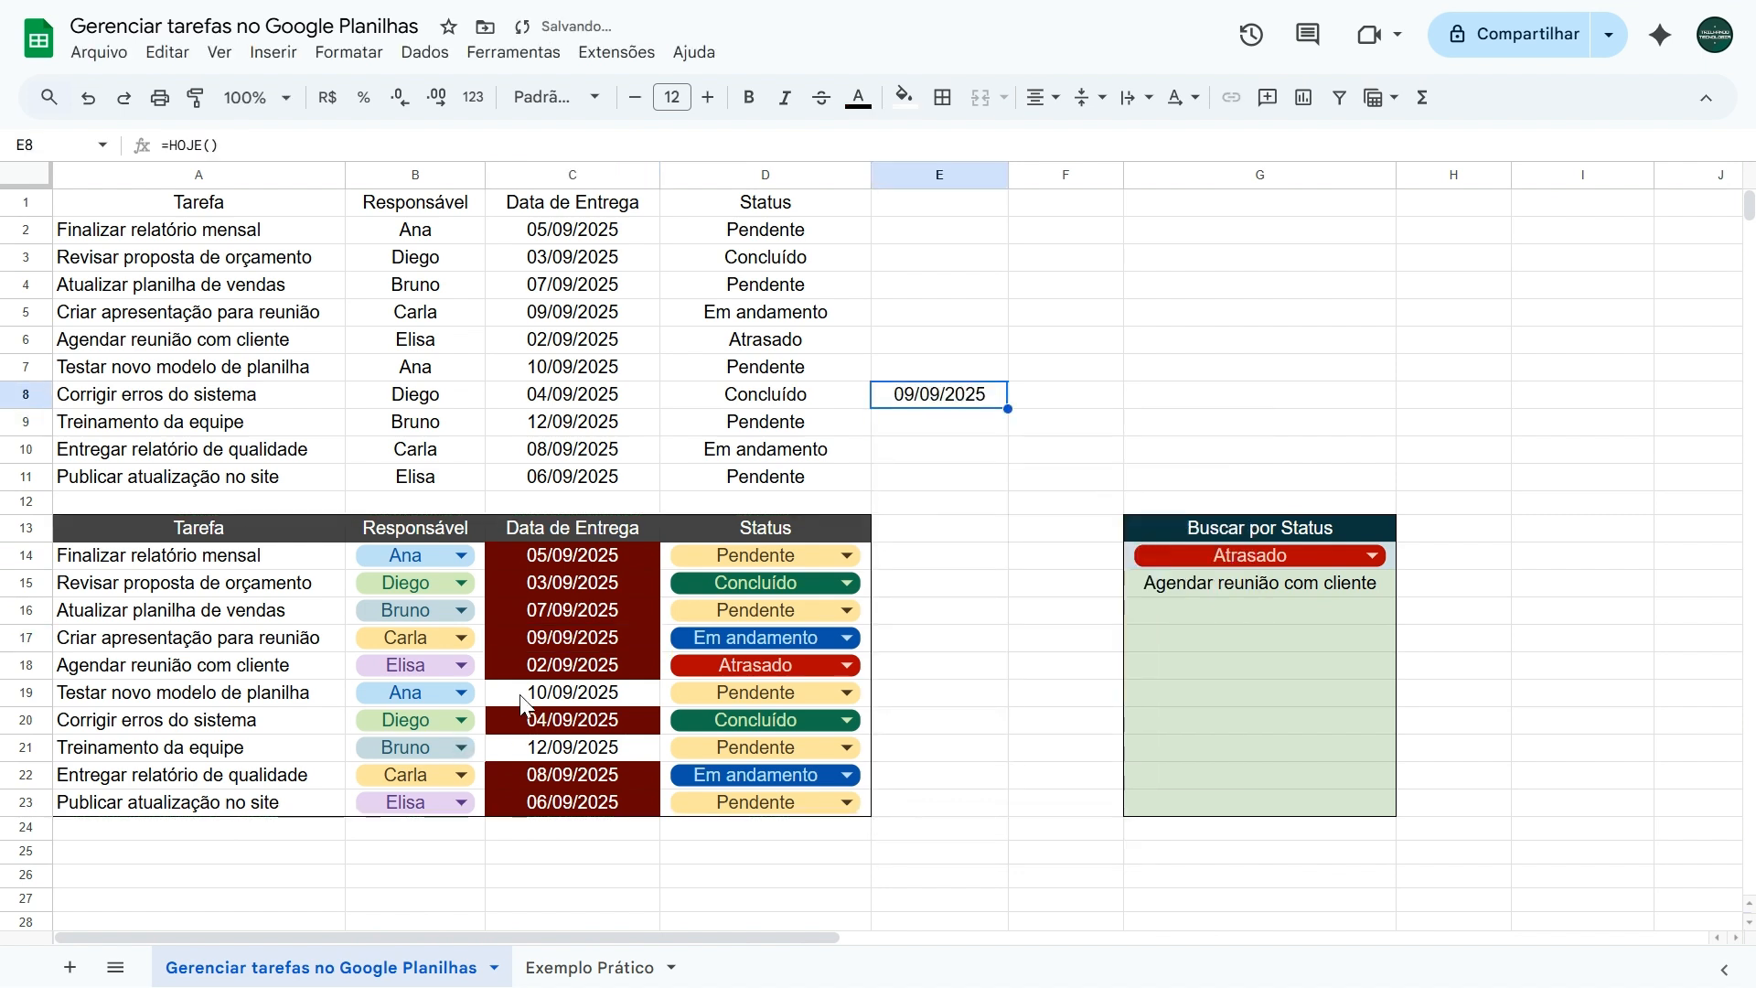
Compare the delivery dates in C14:C23 with today's date and inspect the first task's Status options
left_click_drag(571, 564, 574, 803)
left_click(564, 641)
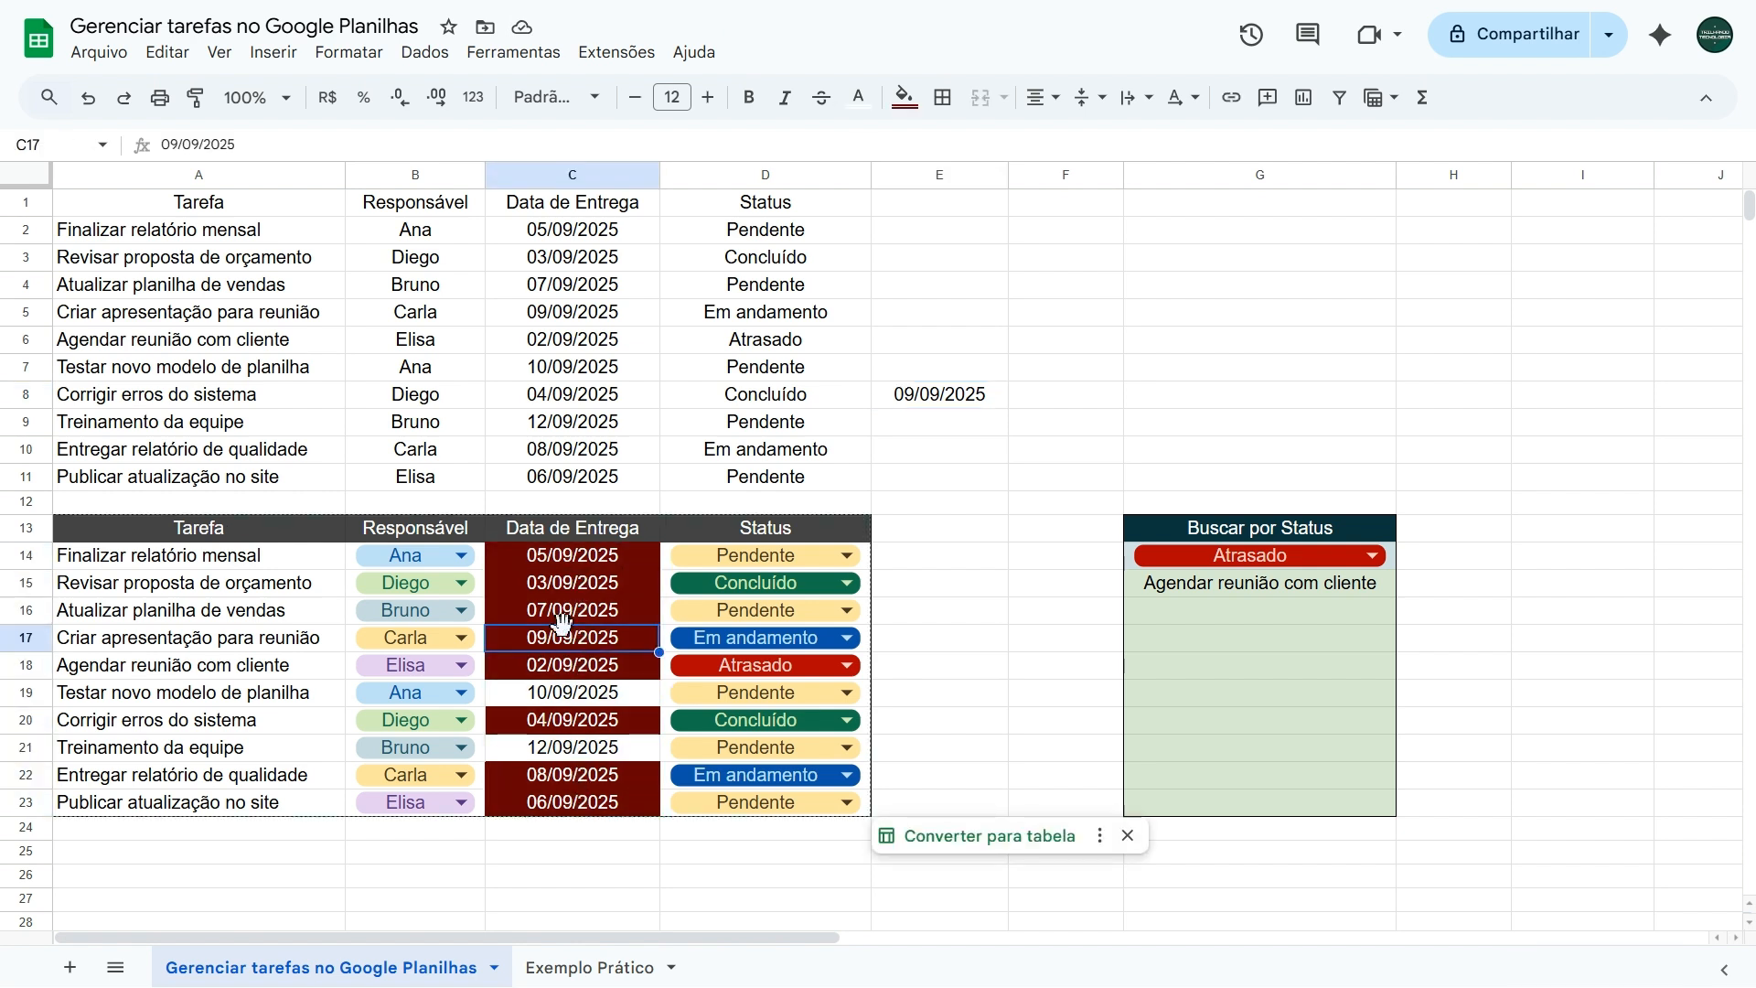
left_click(563, 614)
left_click(556, 587)
left_click(553, 554)
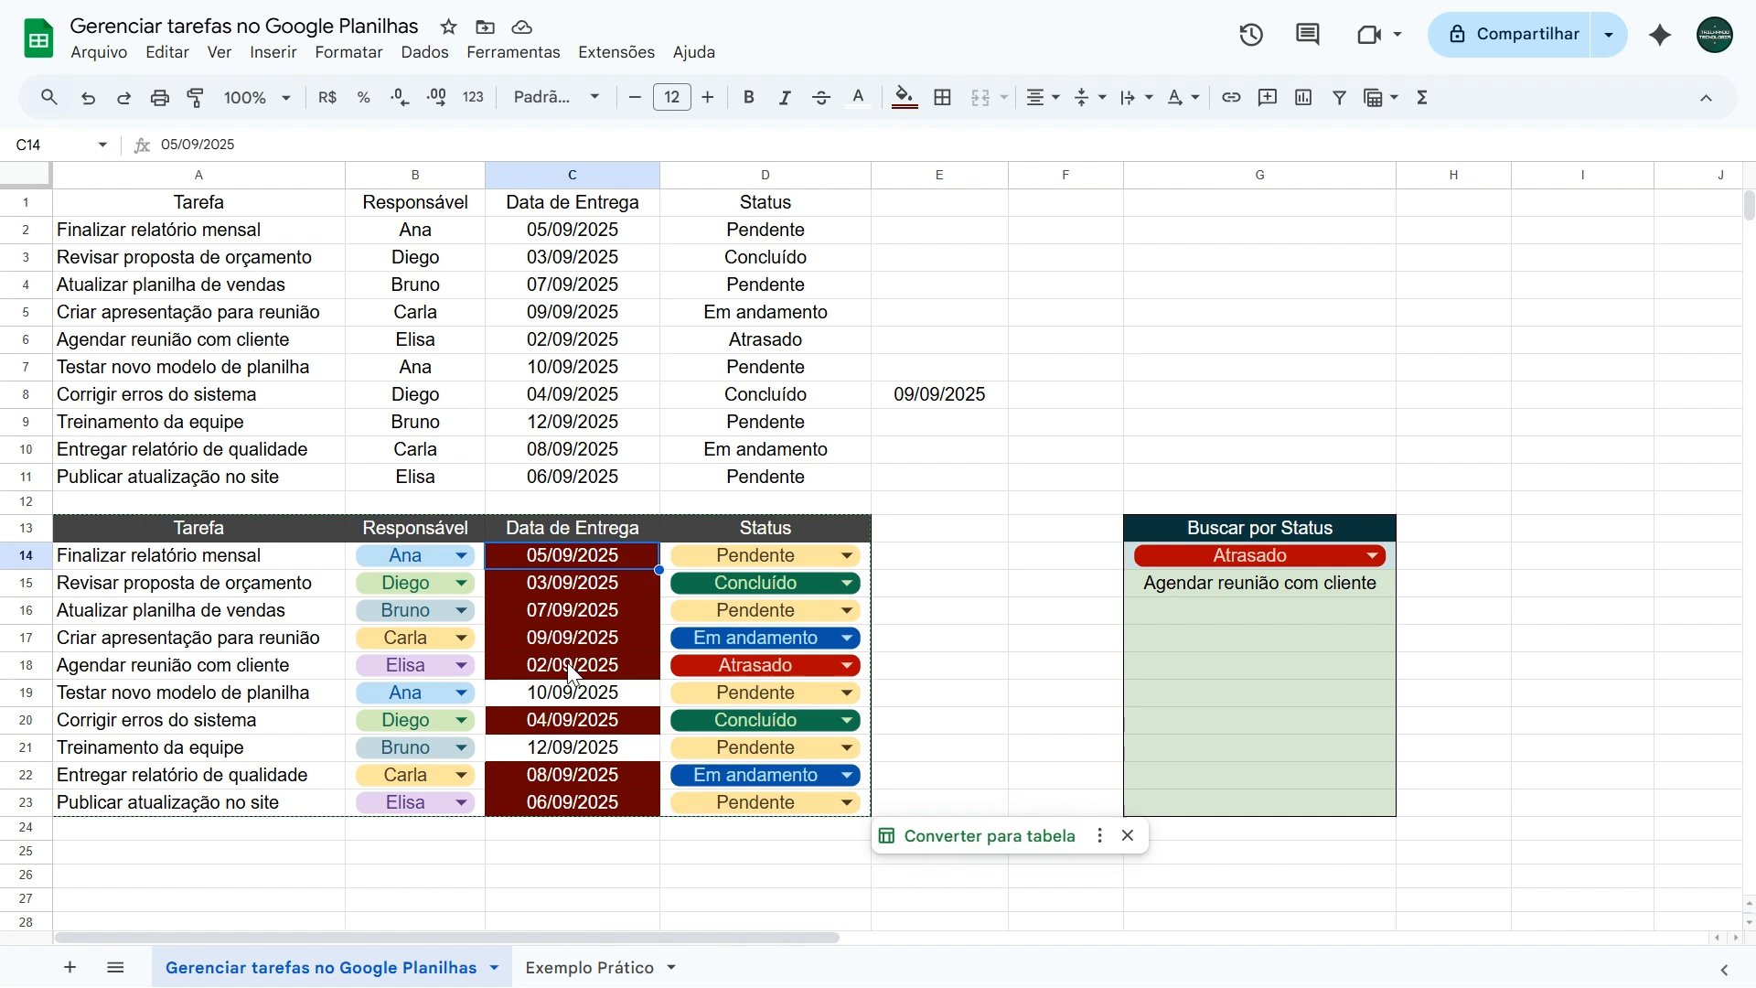
left_click(563, 691)
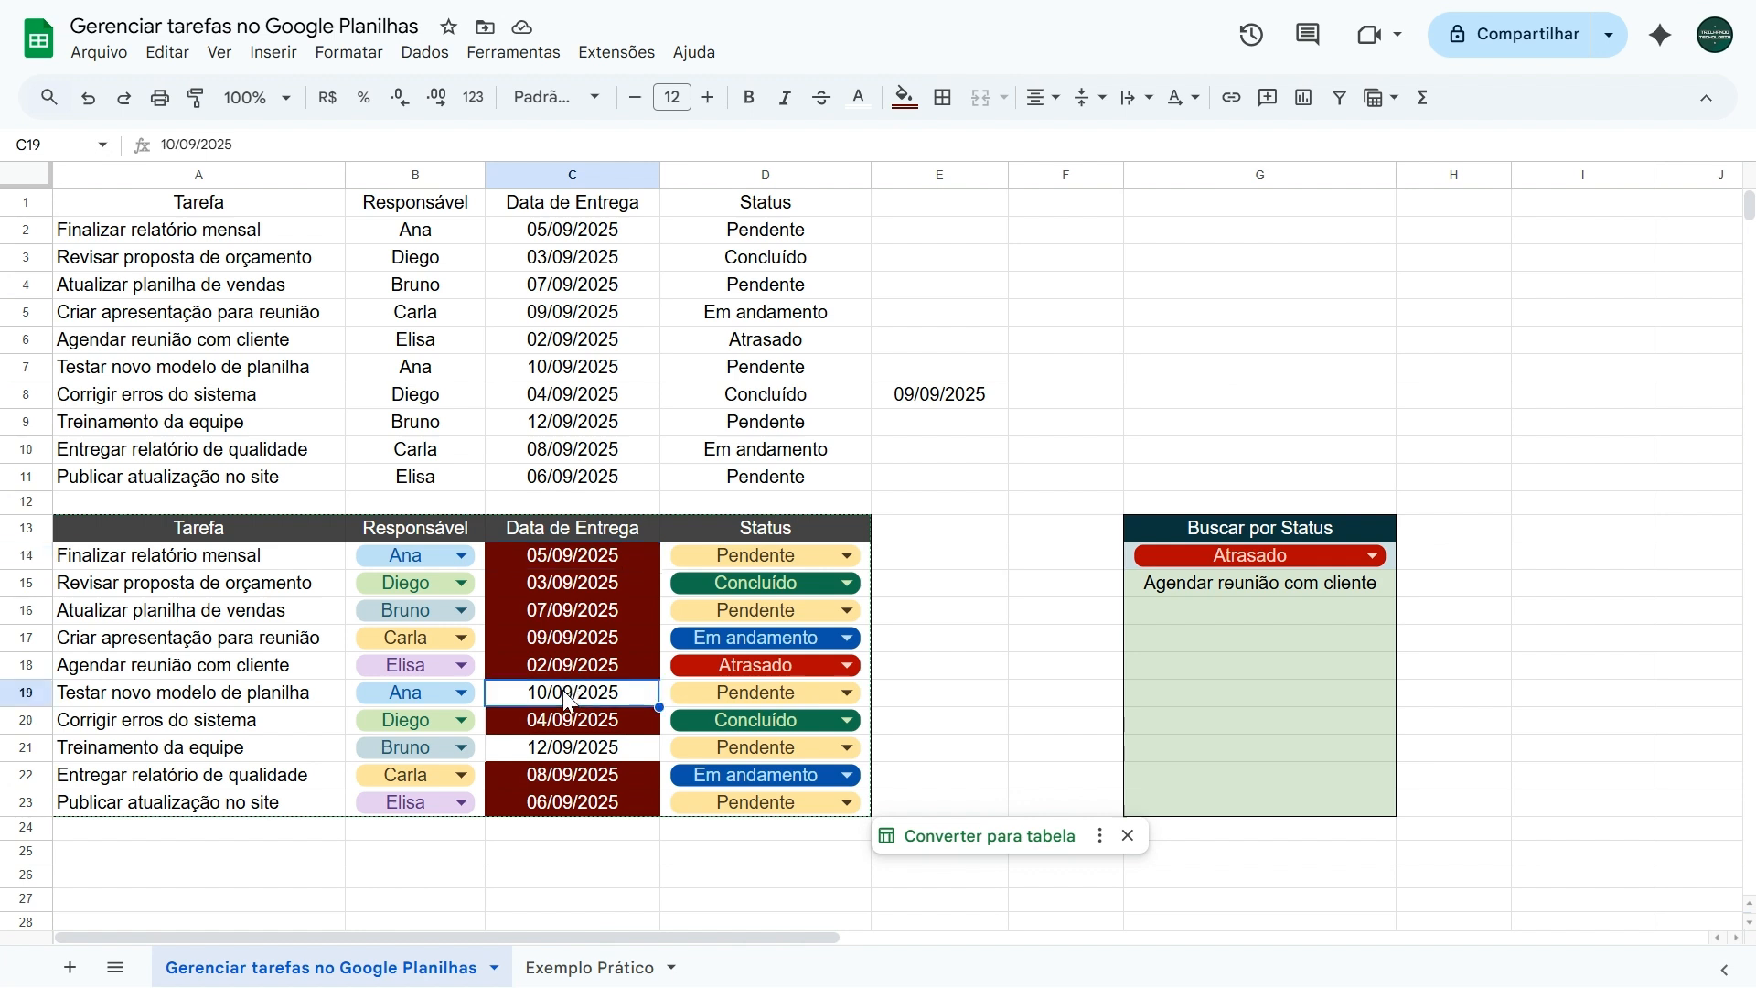
left_click(559, 756)
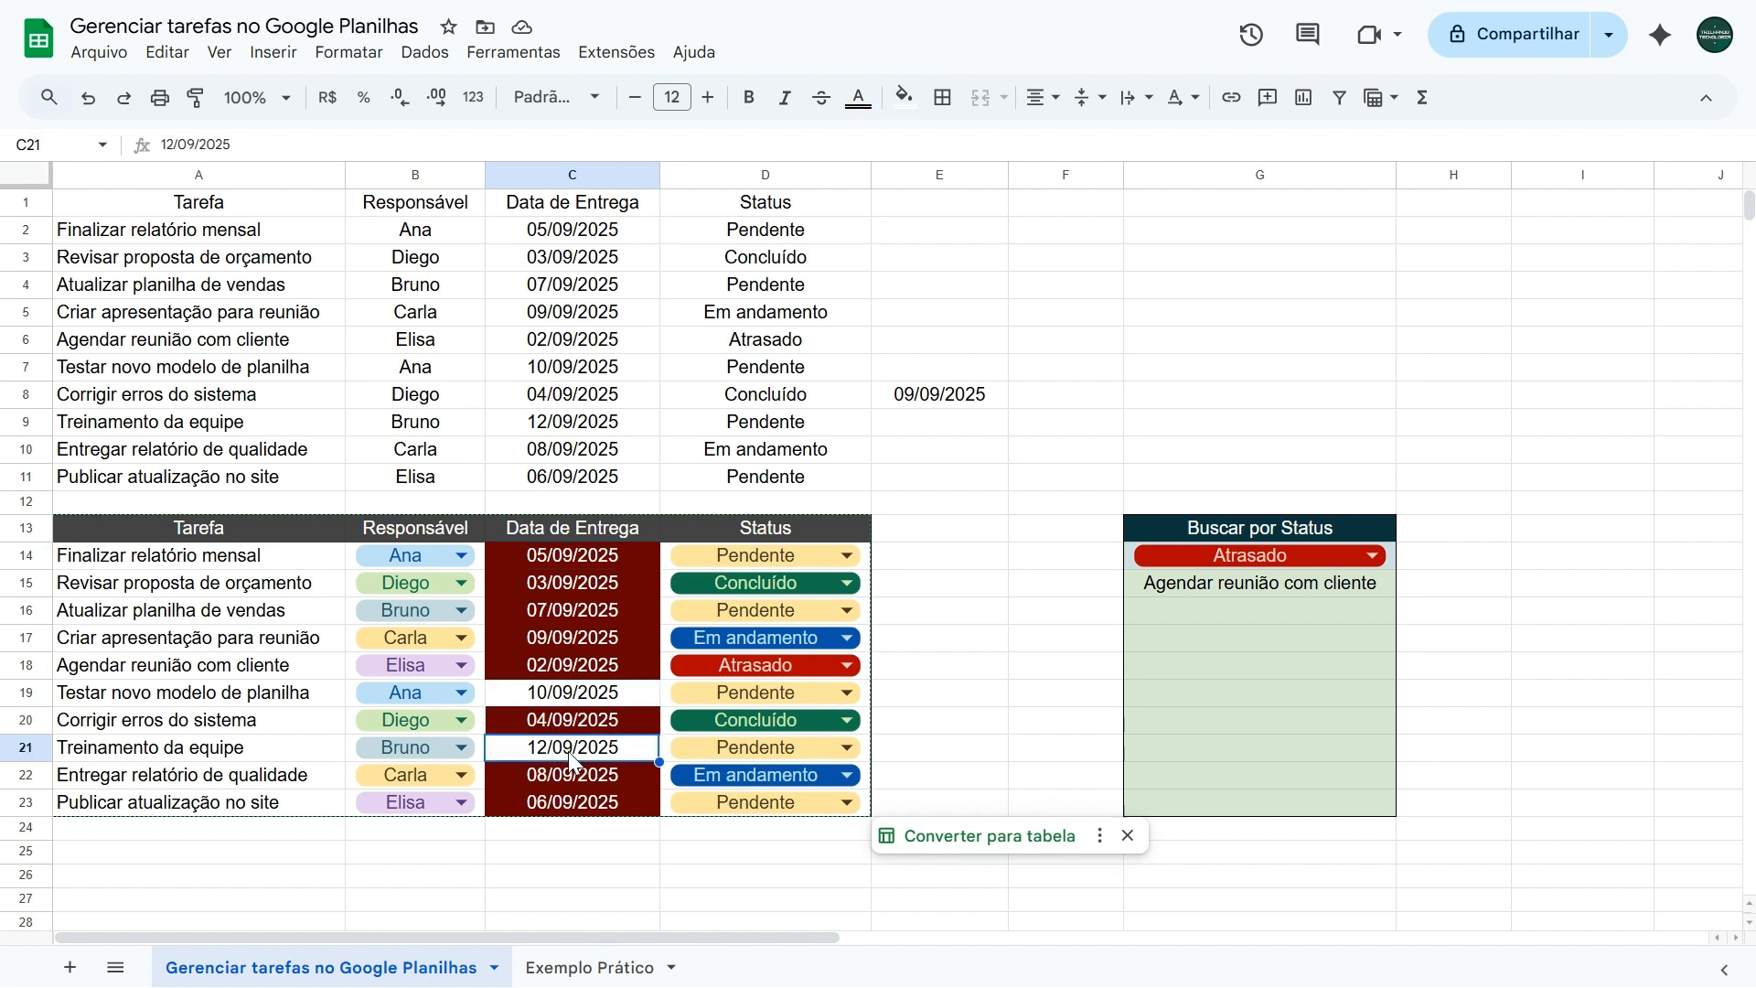
left_click(807, 556)
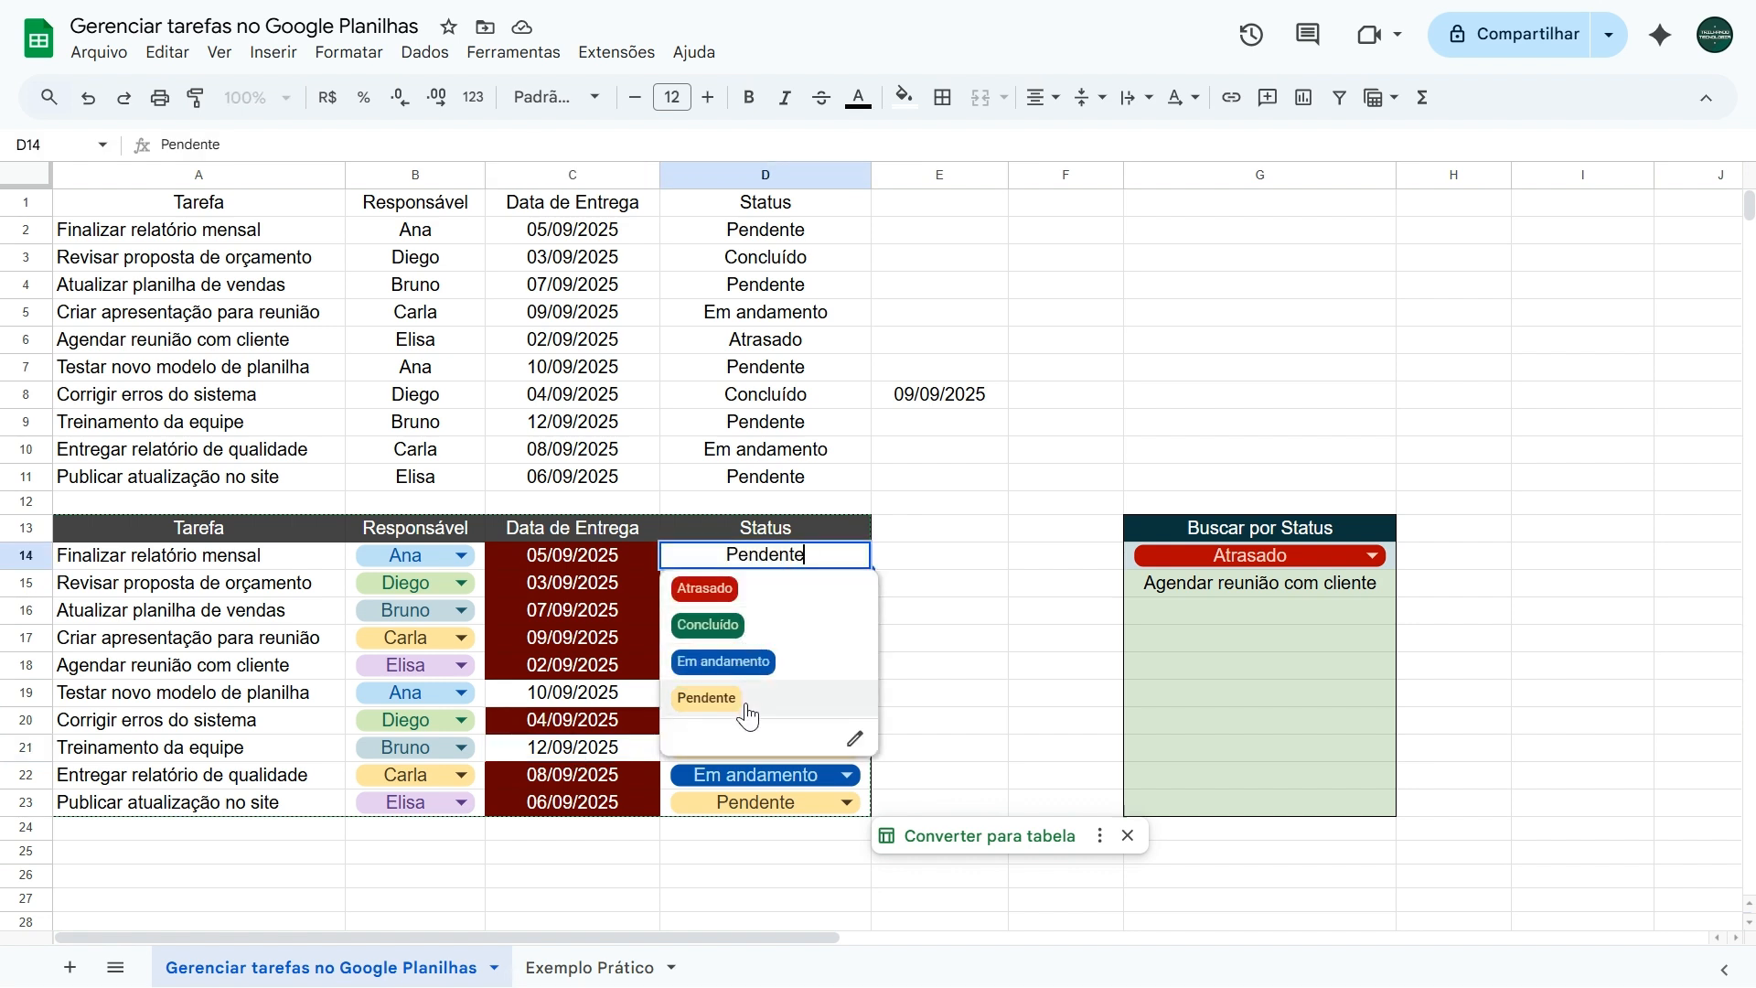
key("Escape")
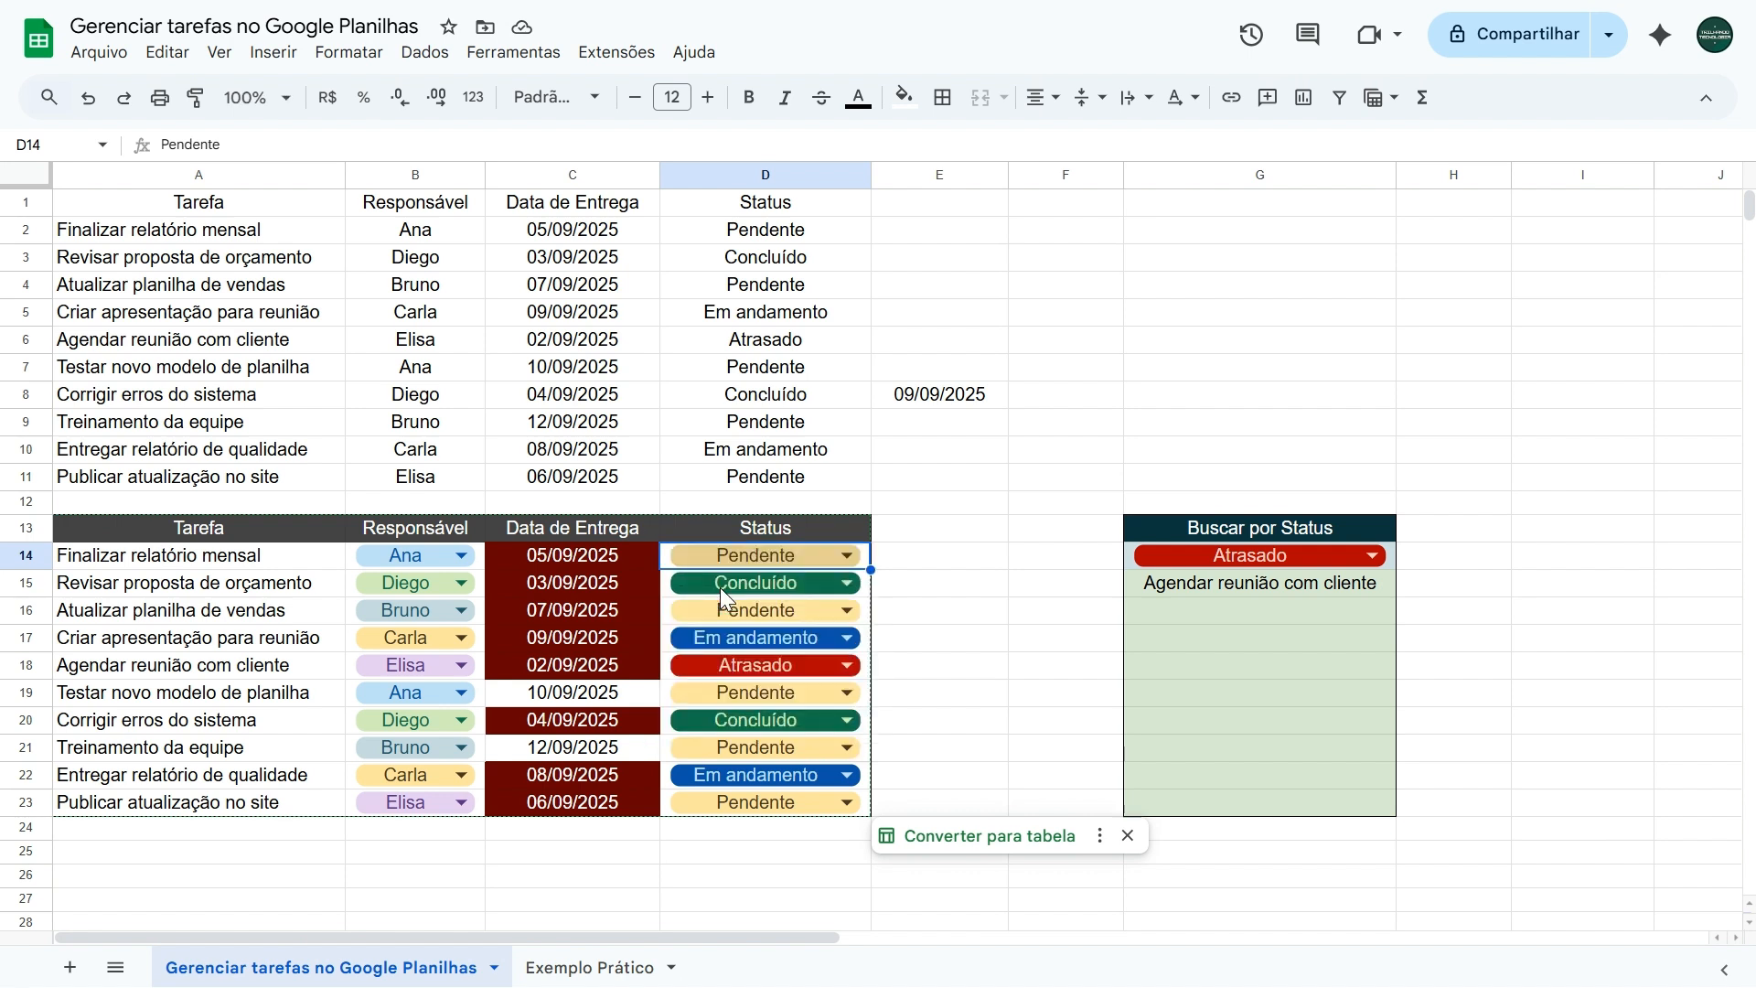
left_click(994, 559)
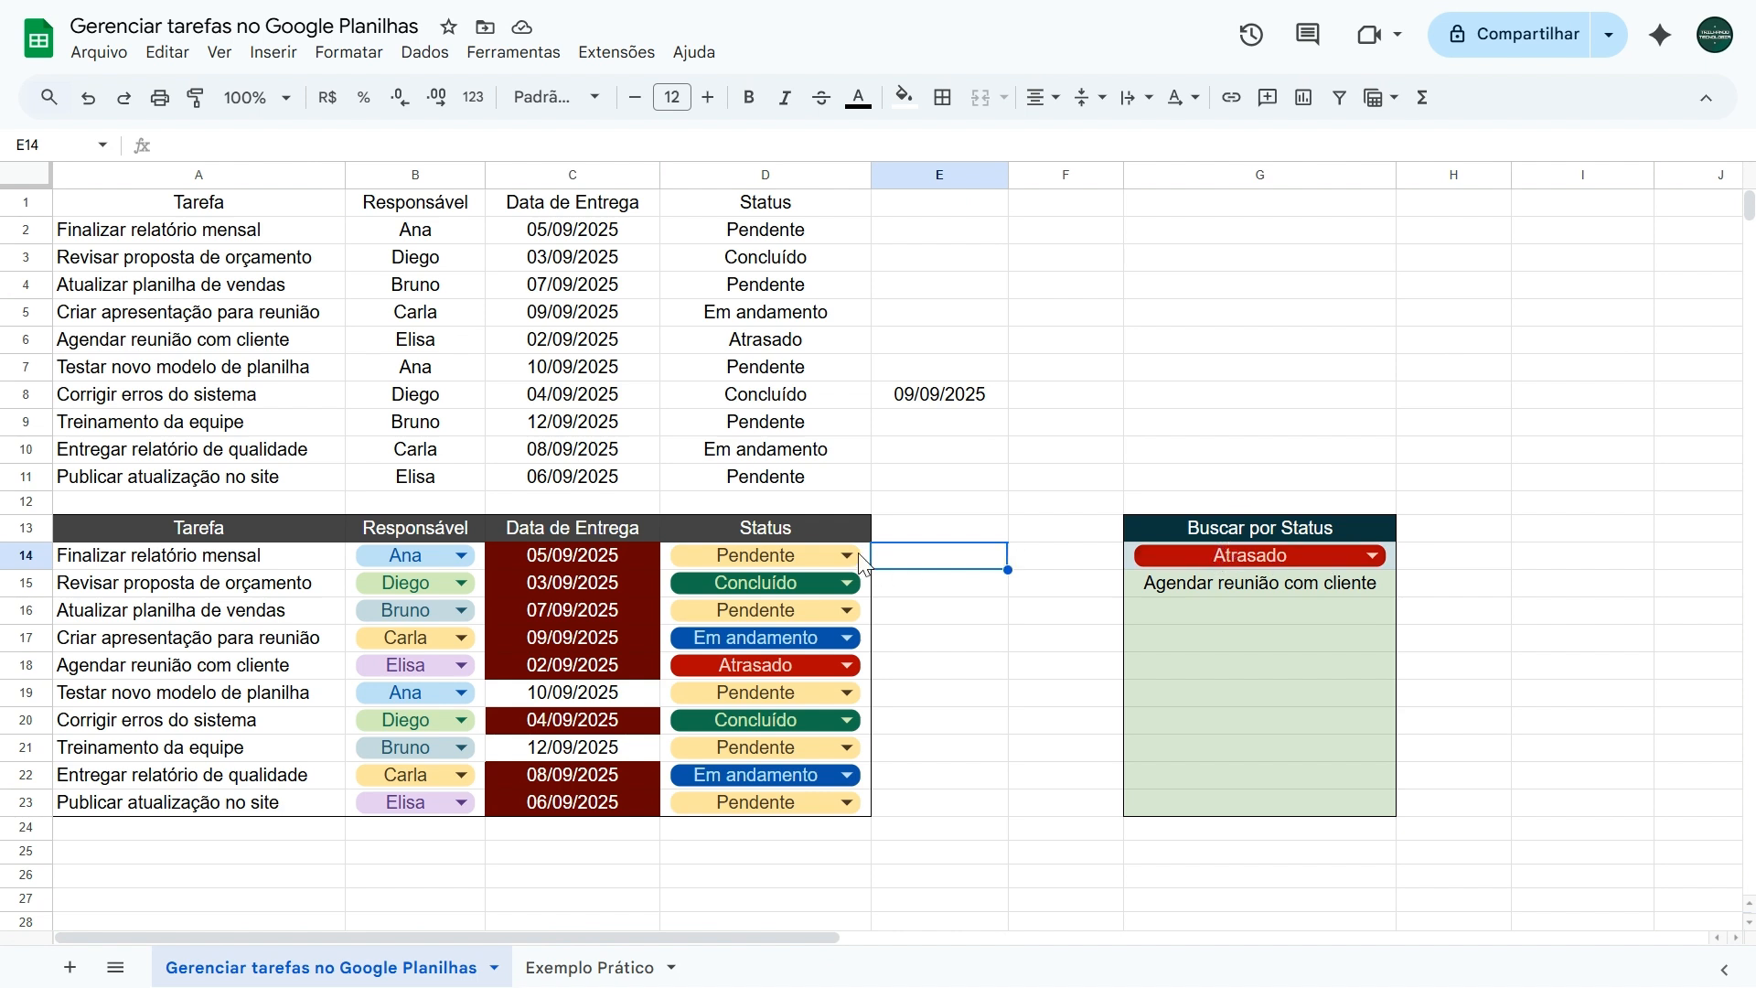
Set the Buscar por Status filter in G14 to Em andamento and check the matching tasks in the table
left_click(1259, 555)
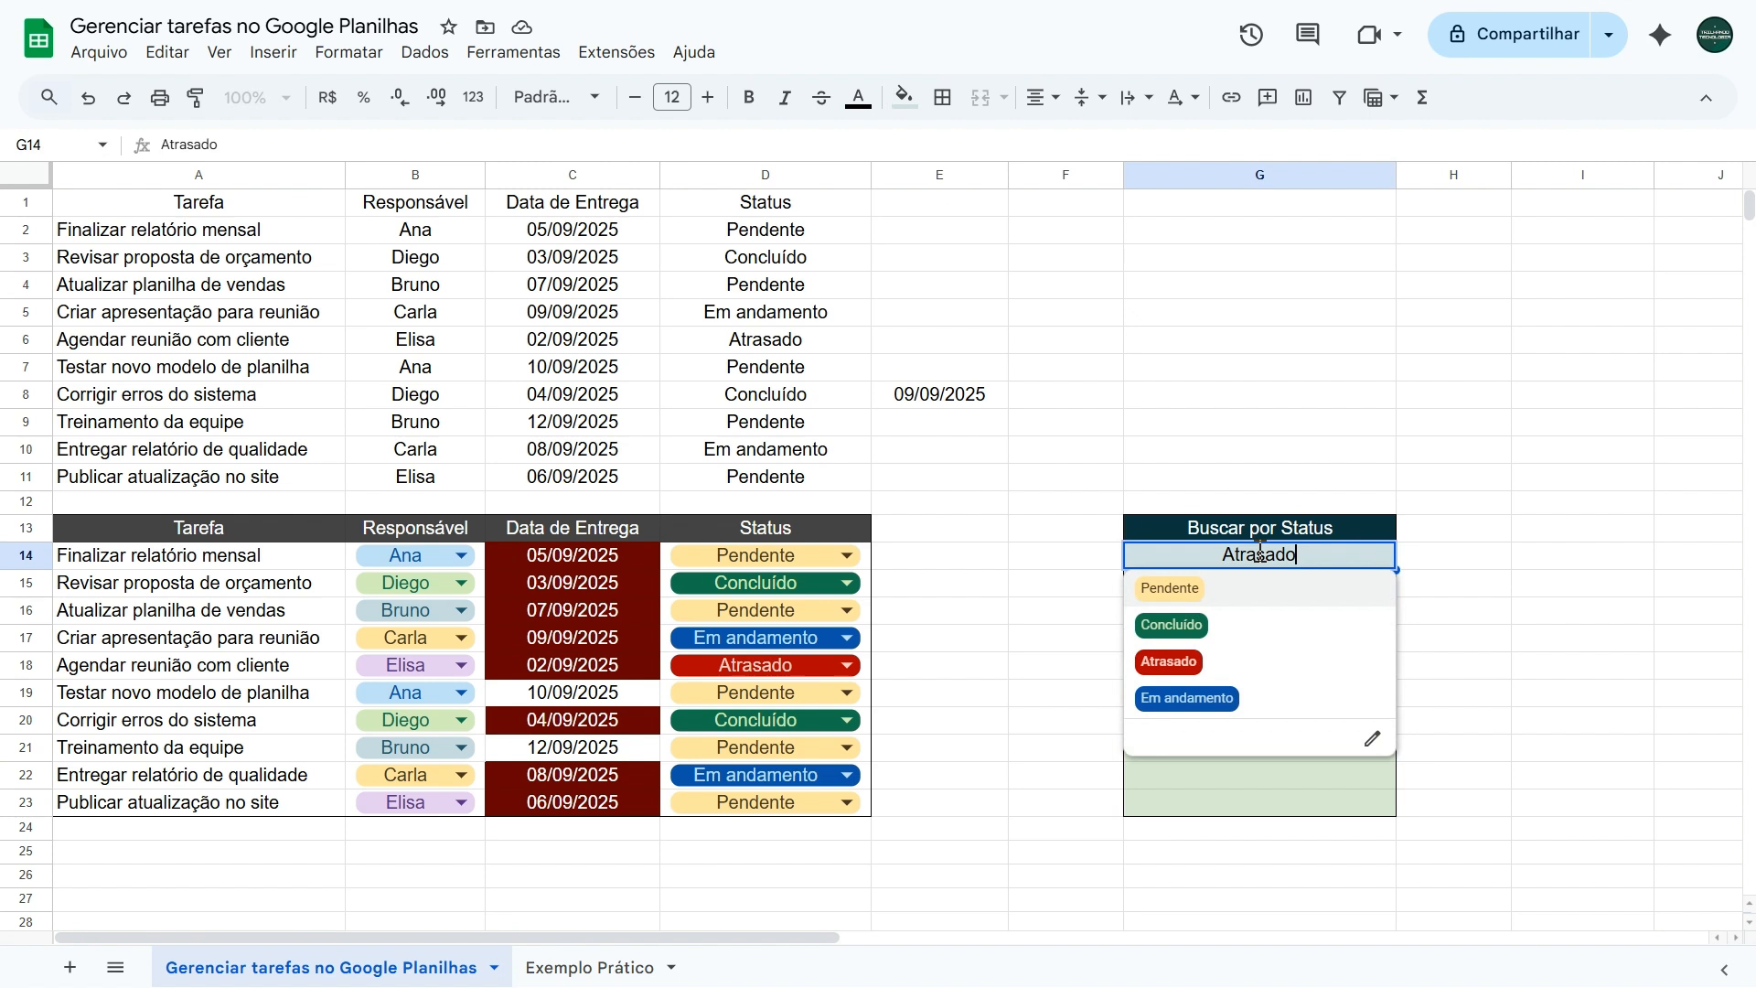
left_click(1189, 699)
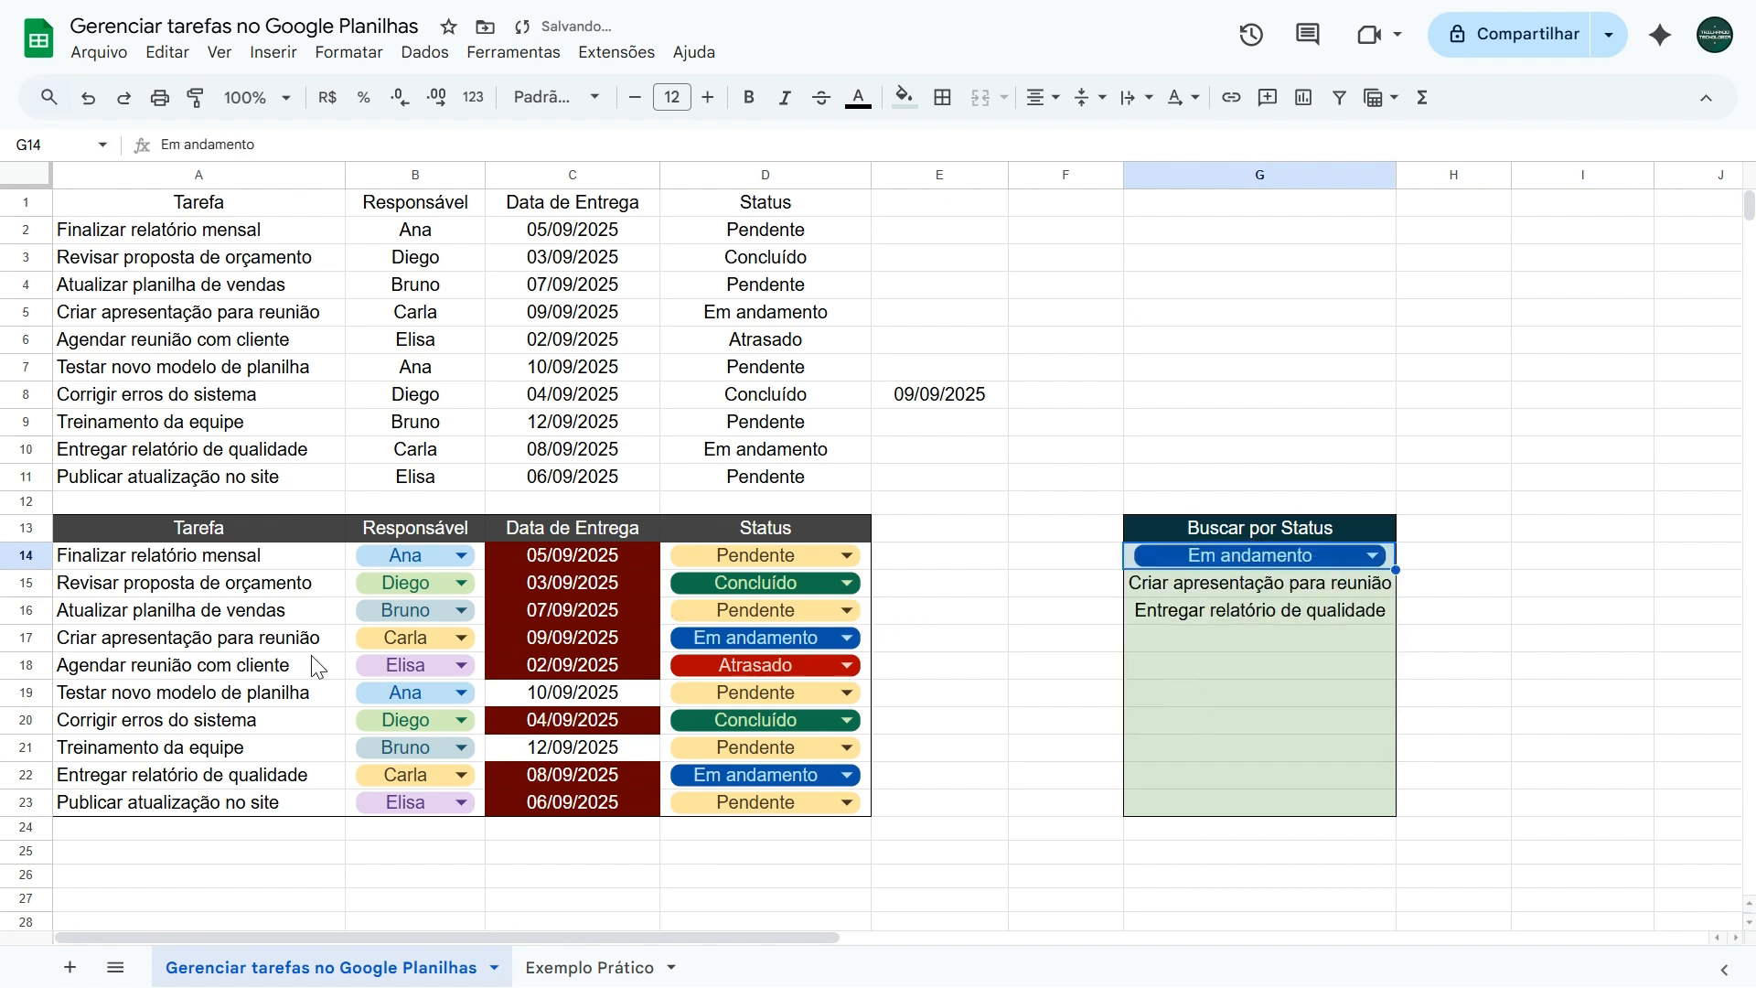
left_click(195, 637)
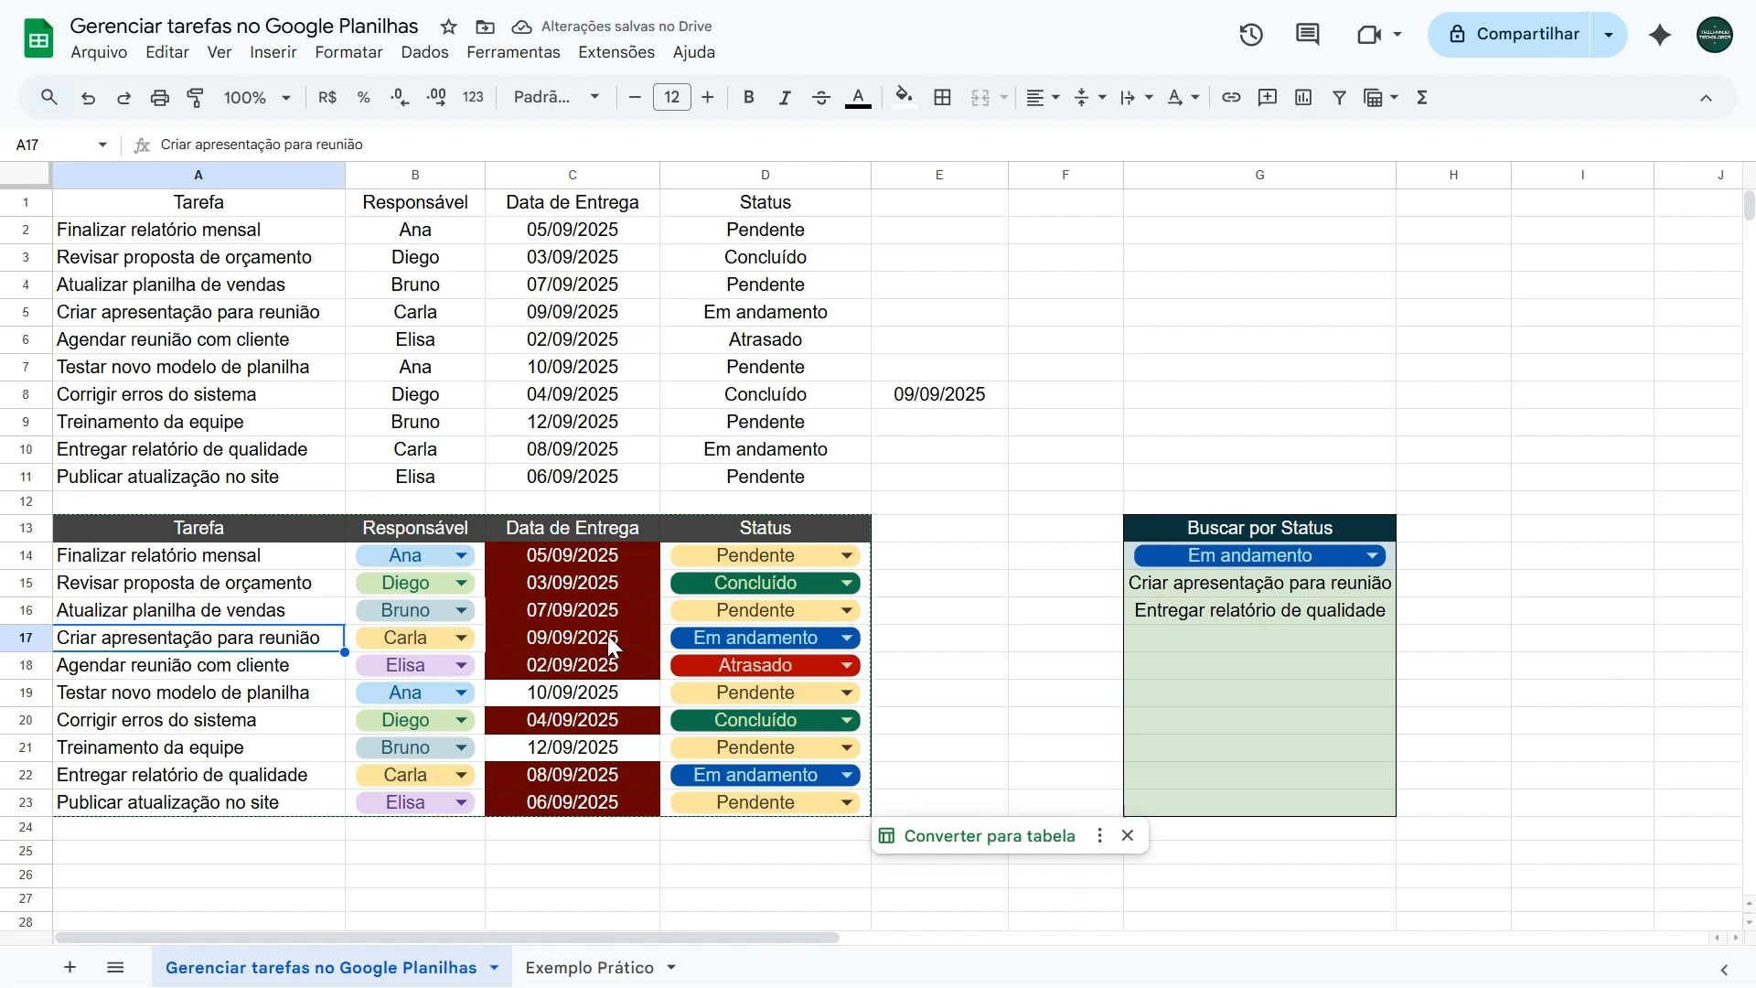
left_click(139, 779)
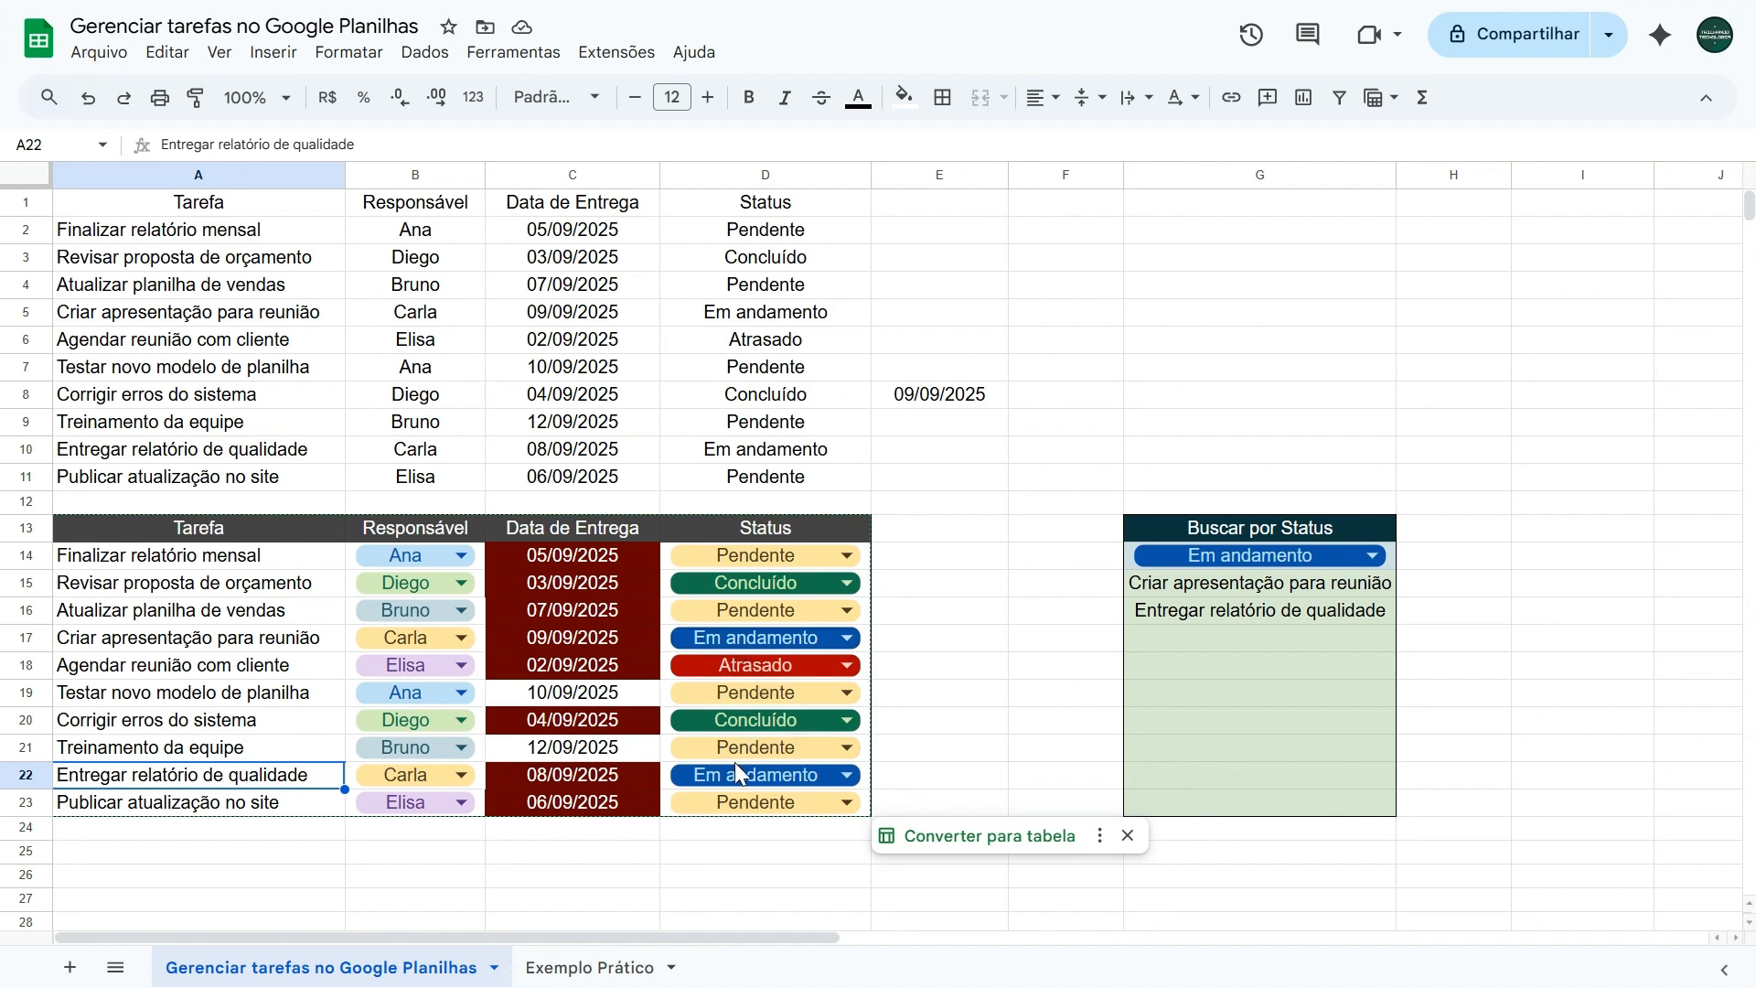
Set the status of the Finalizar relatório mensal task in the lower table to Em andamento
left_click(173, 560)
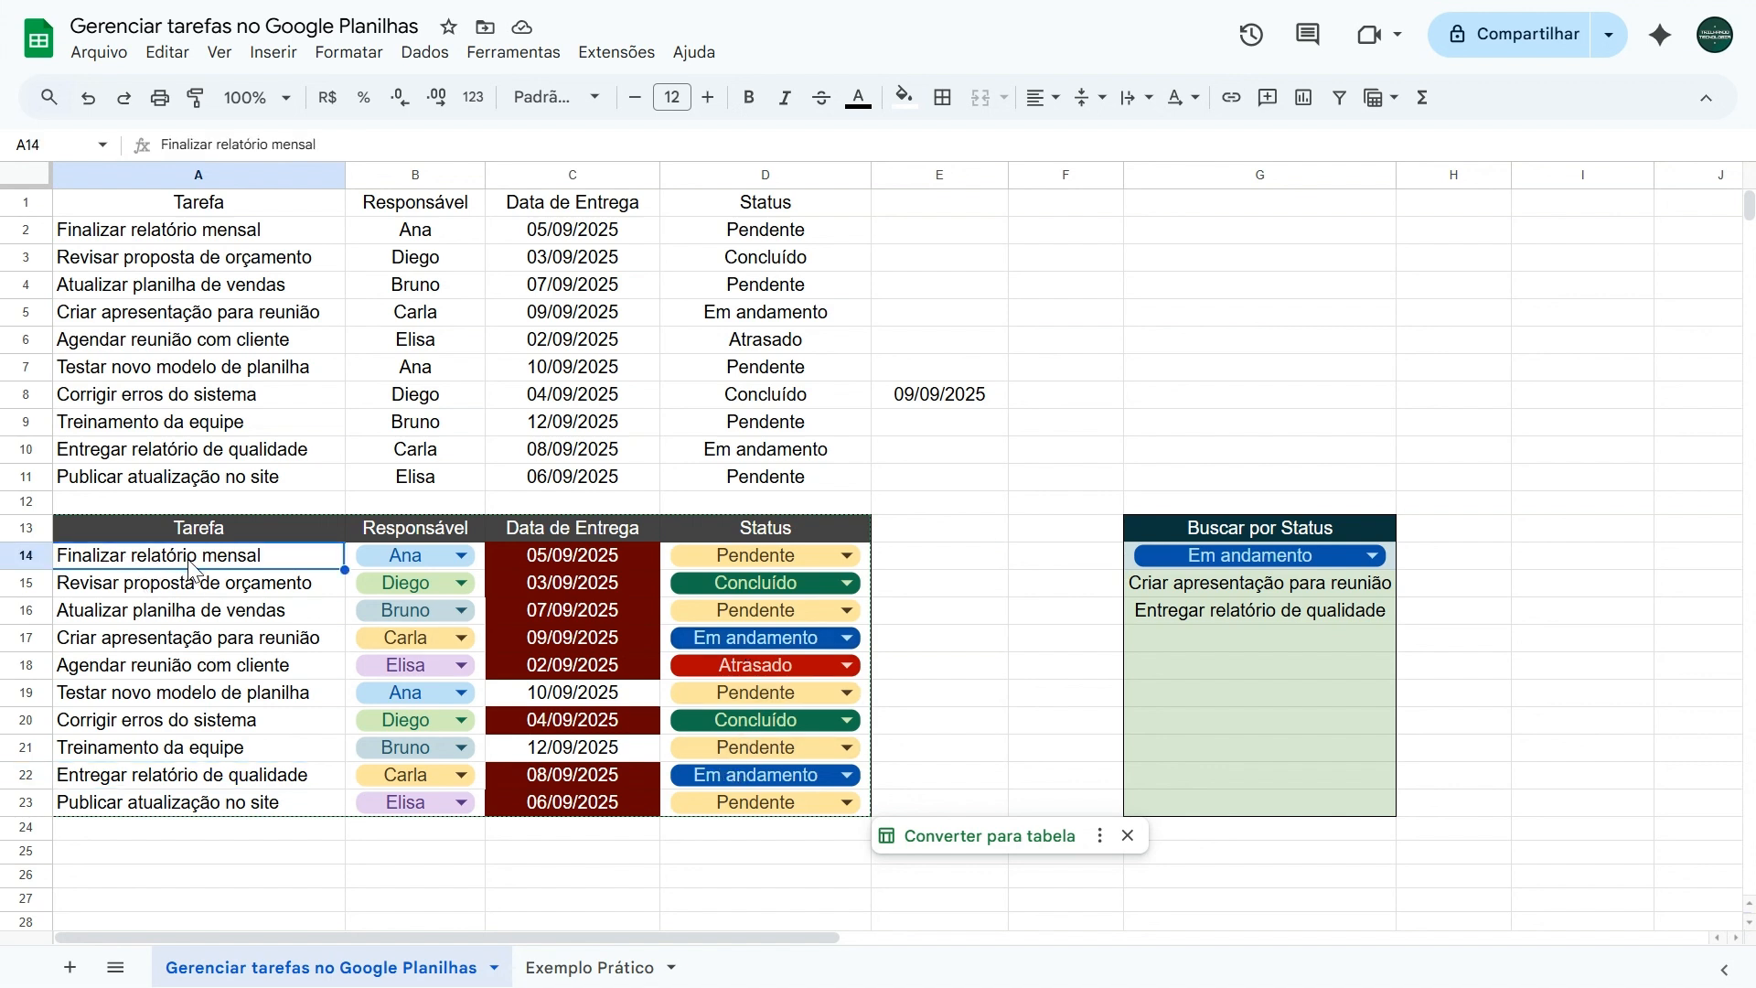
left_click(732, 558)
left_click(761, 663)
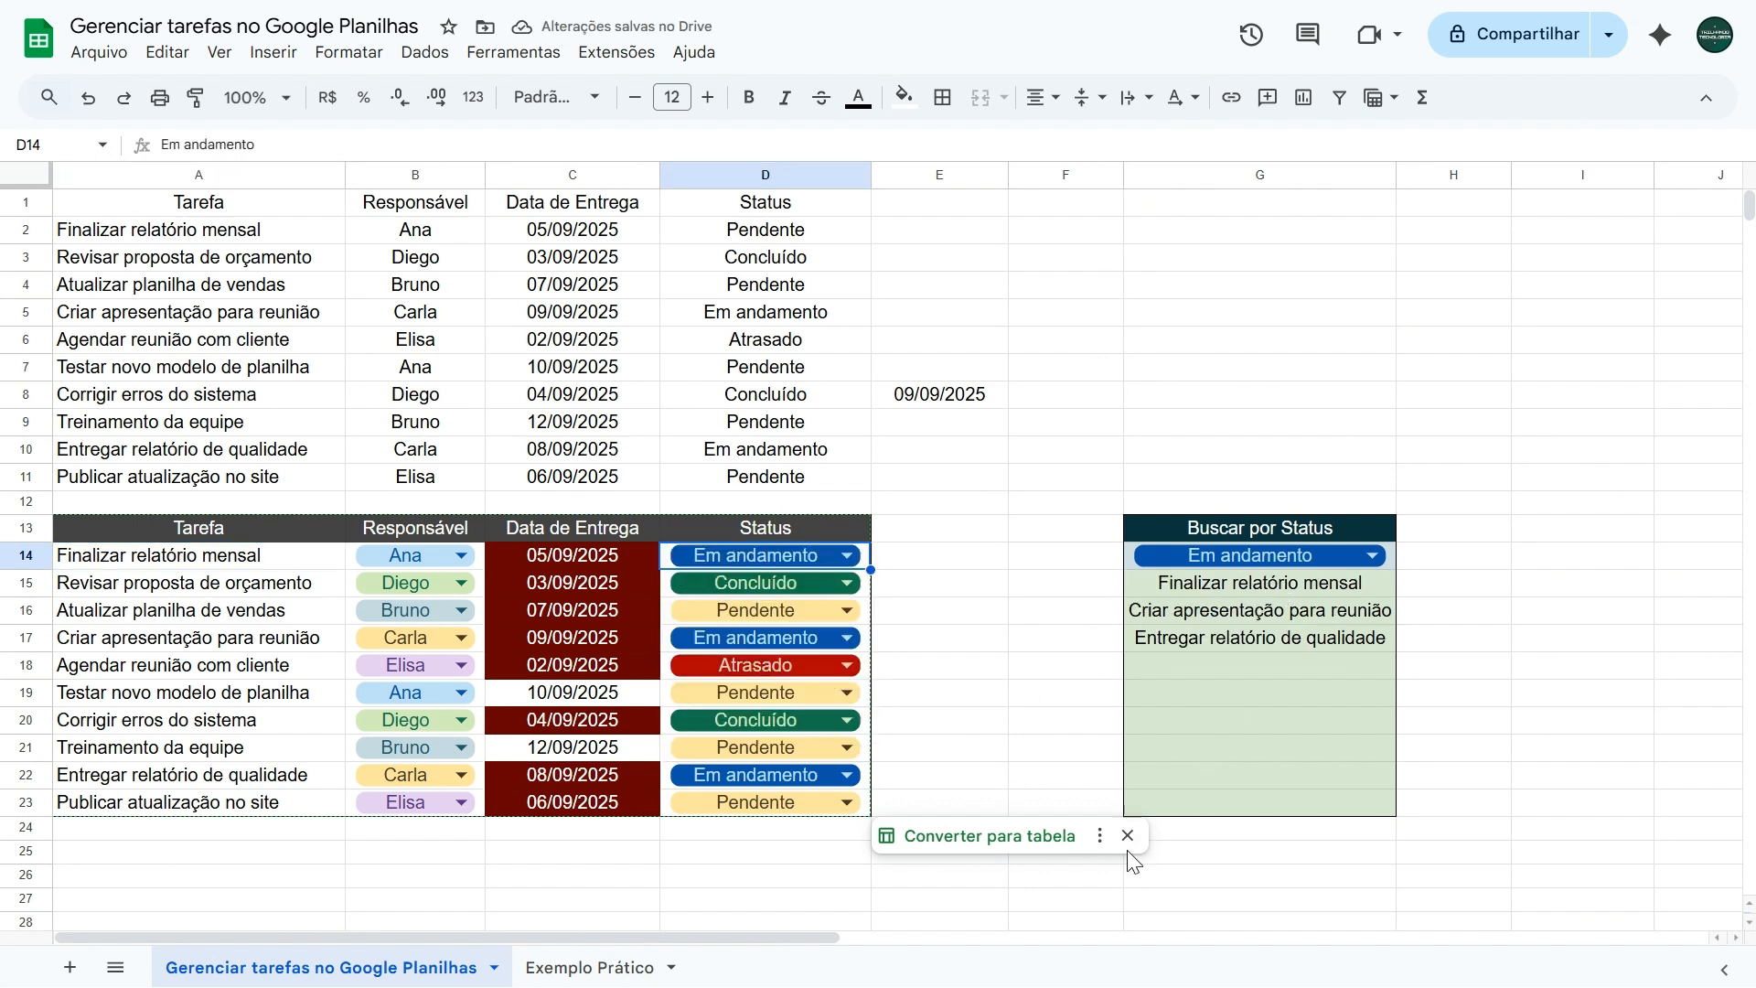
left_click(1078, 583)
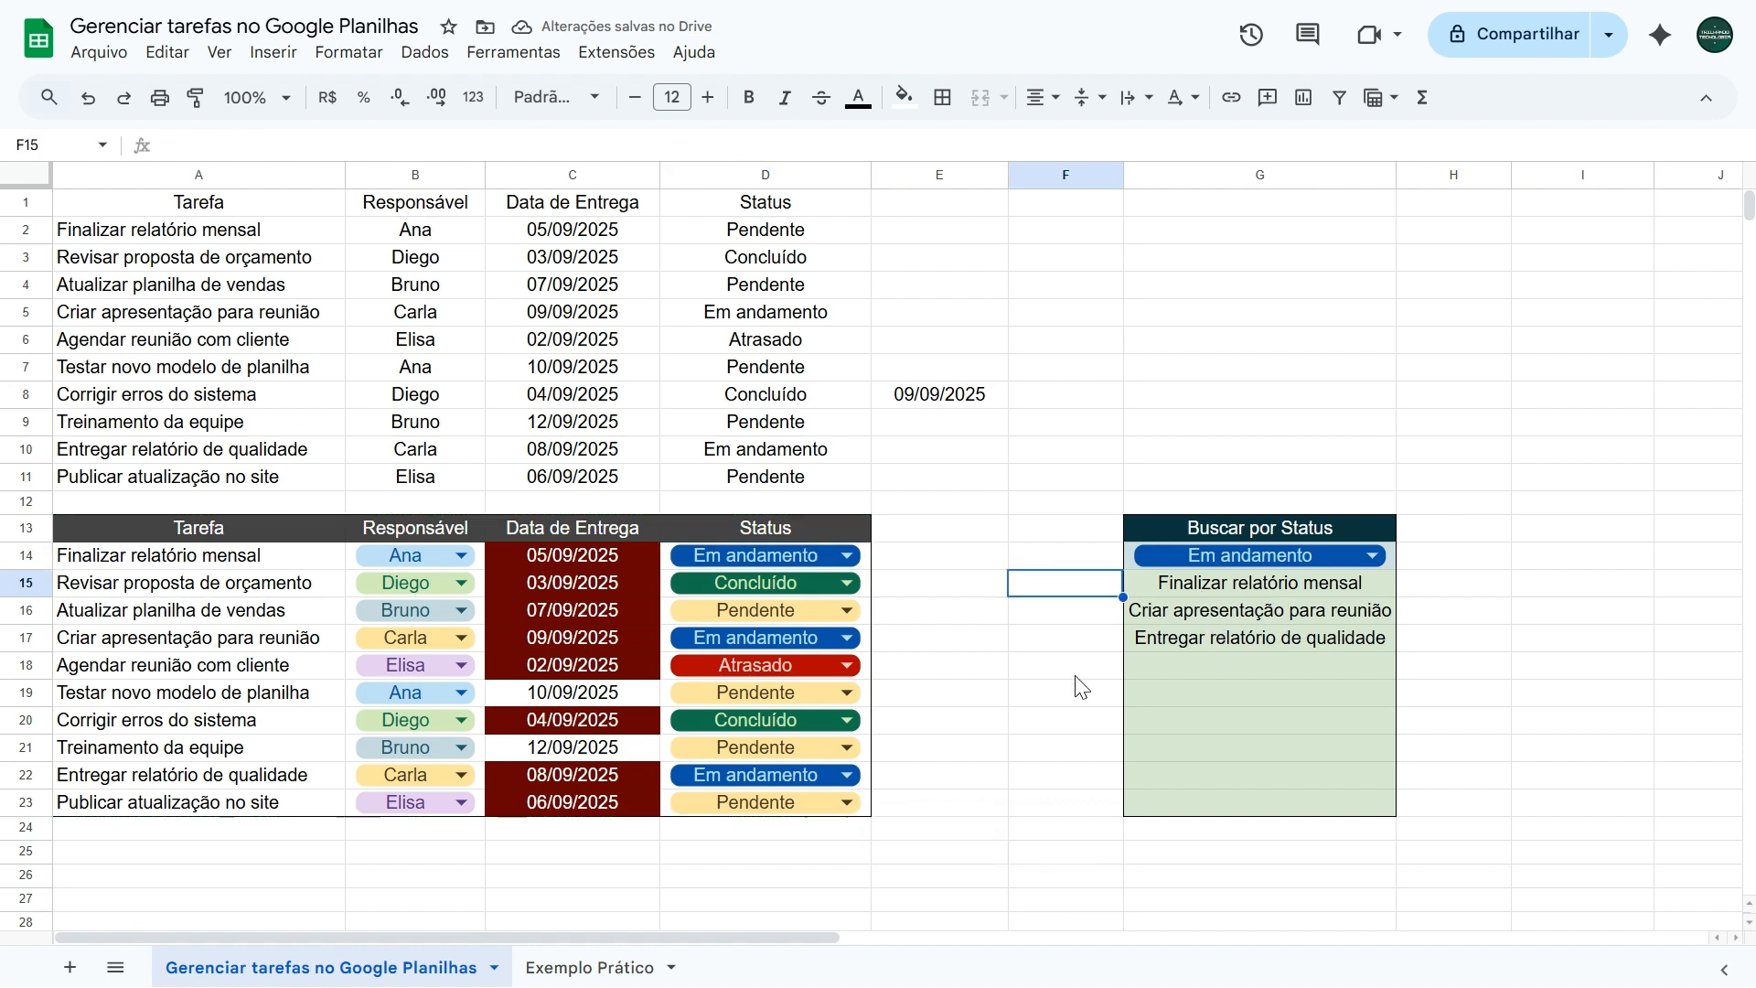
Compare the plain task table on the Exemplo Prático sheet with the formatted one on the Gerenciar tarefas no Google Planilhas sheet
left_click(590, 968)
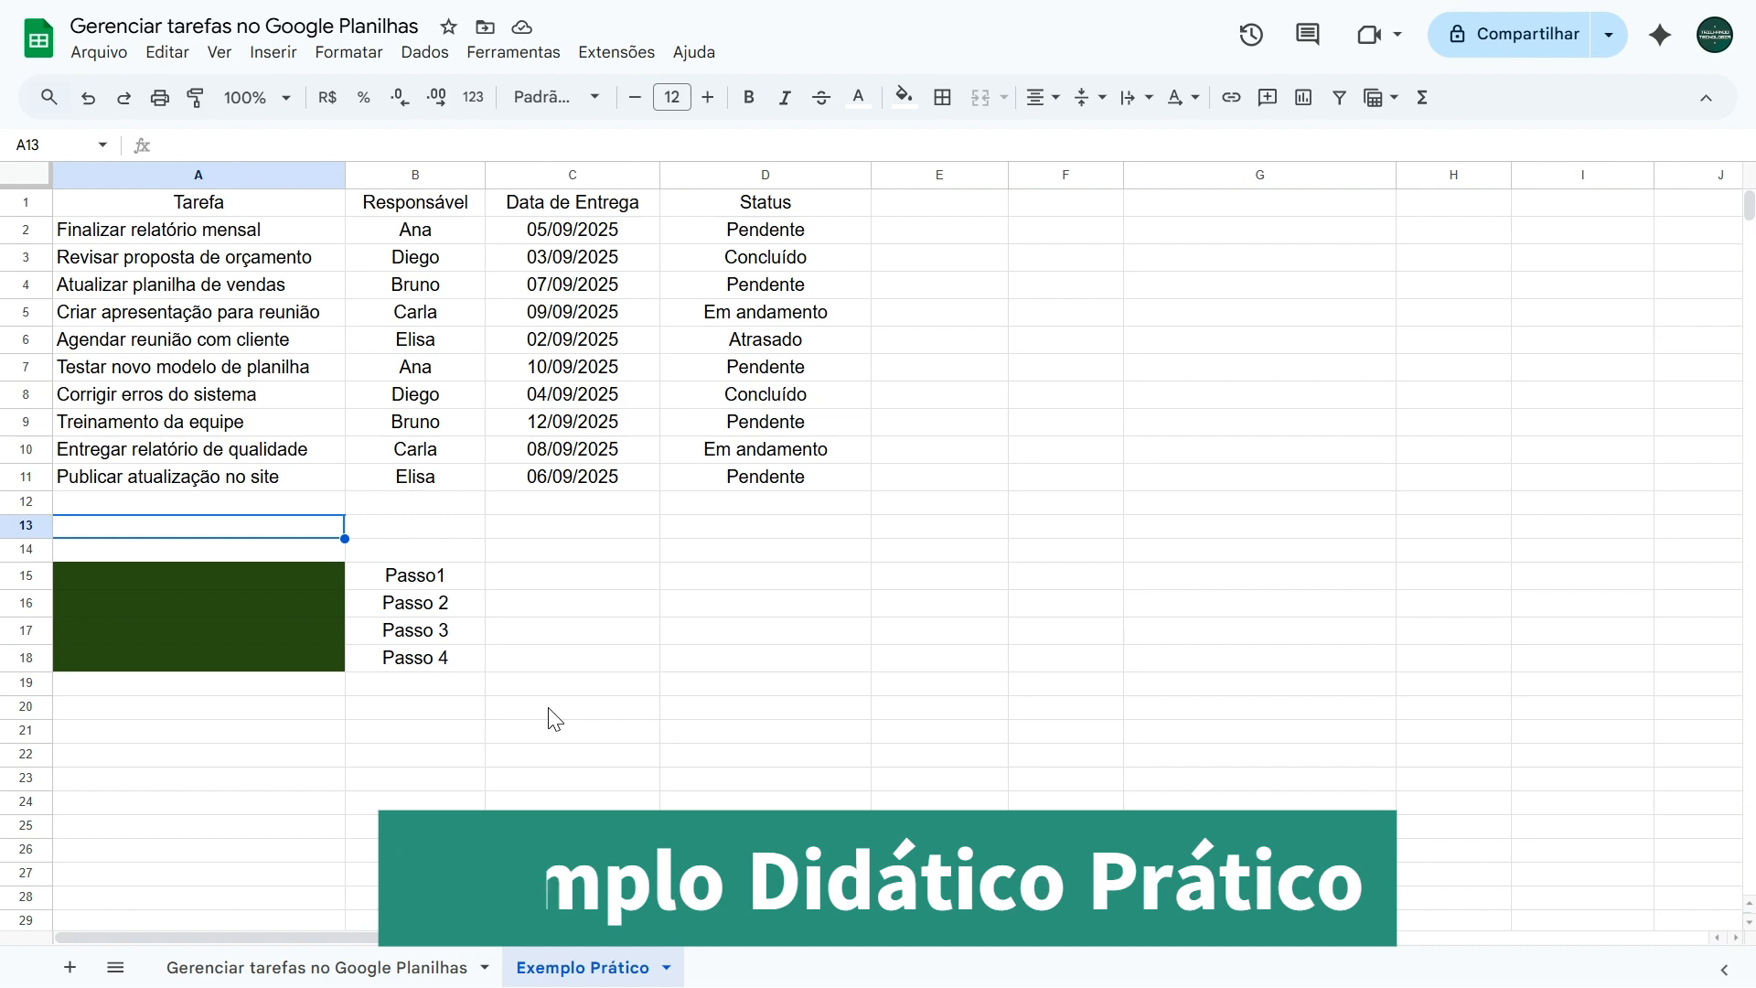
left_click_drag(160, 209, 765, 477)
left_click(766, 503)
left_click(361, 965)
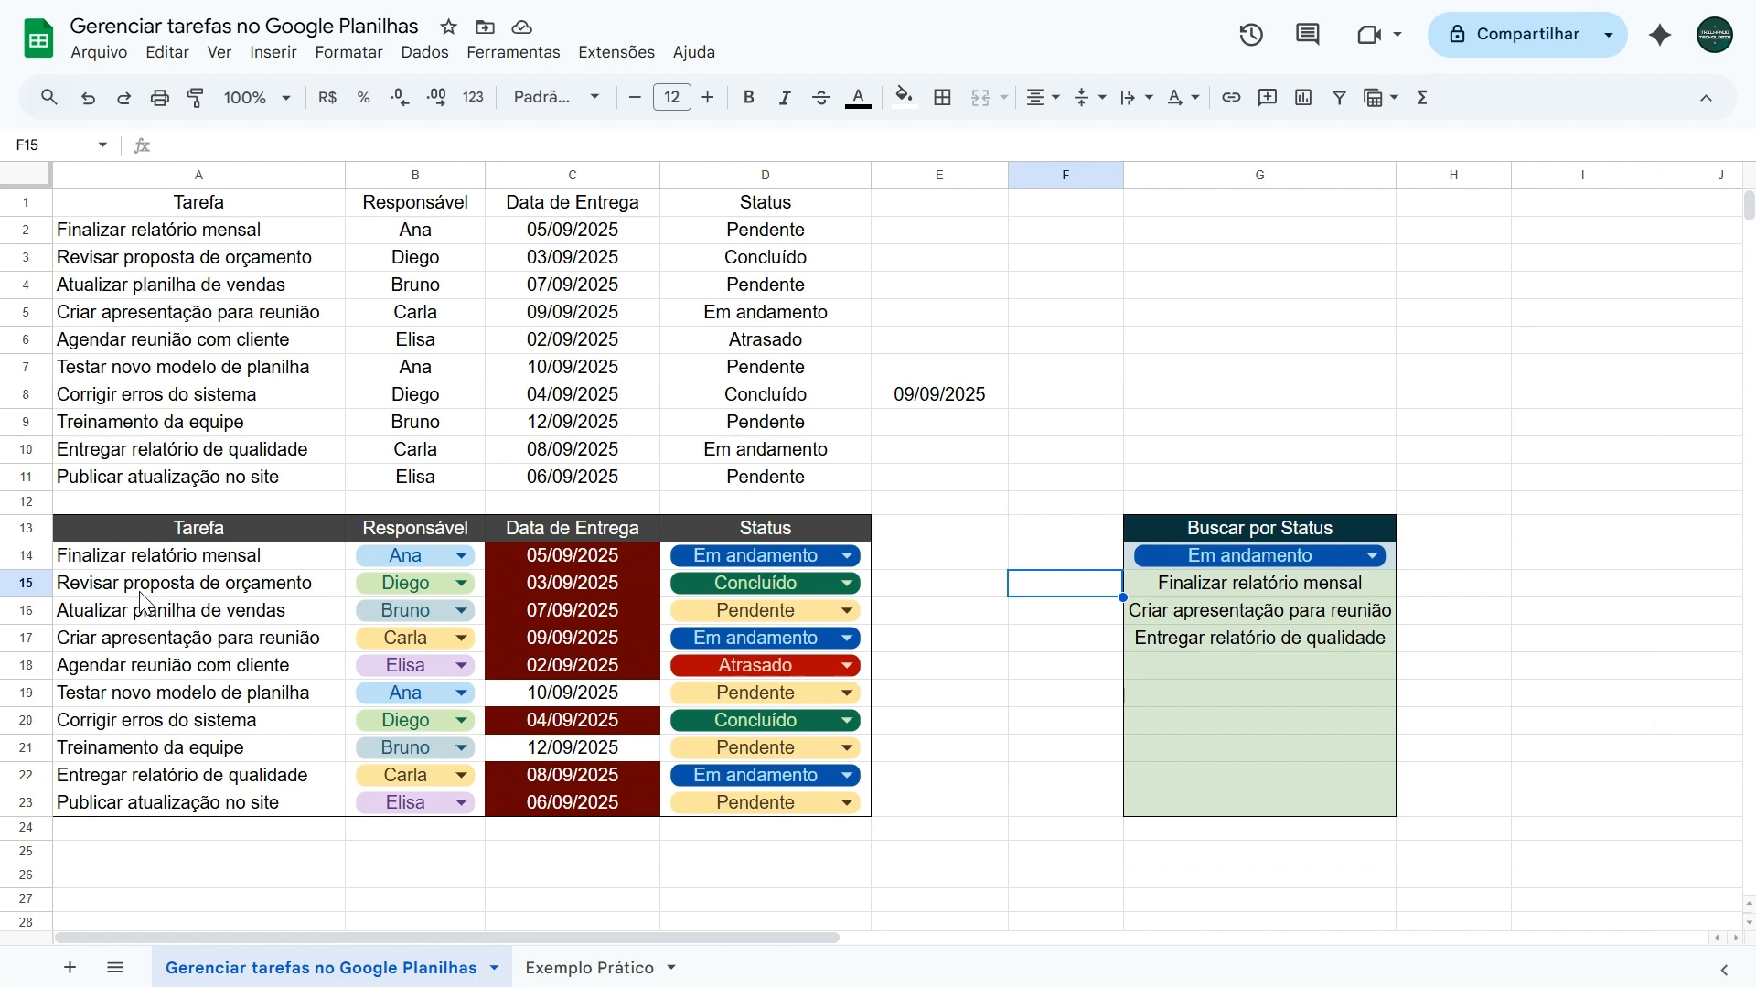
left_click_drag(174, 528, 695, 797)
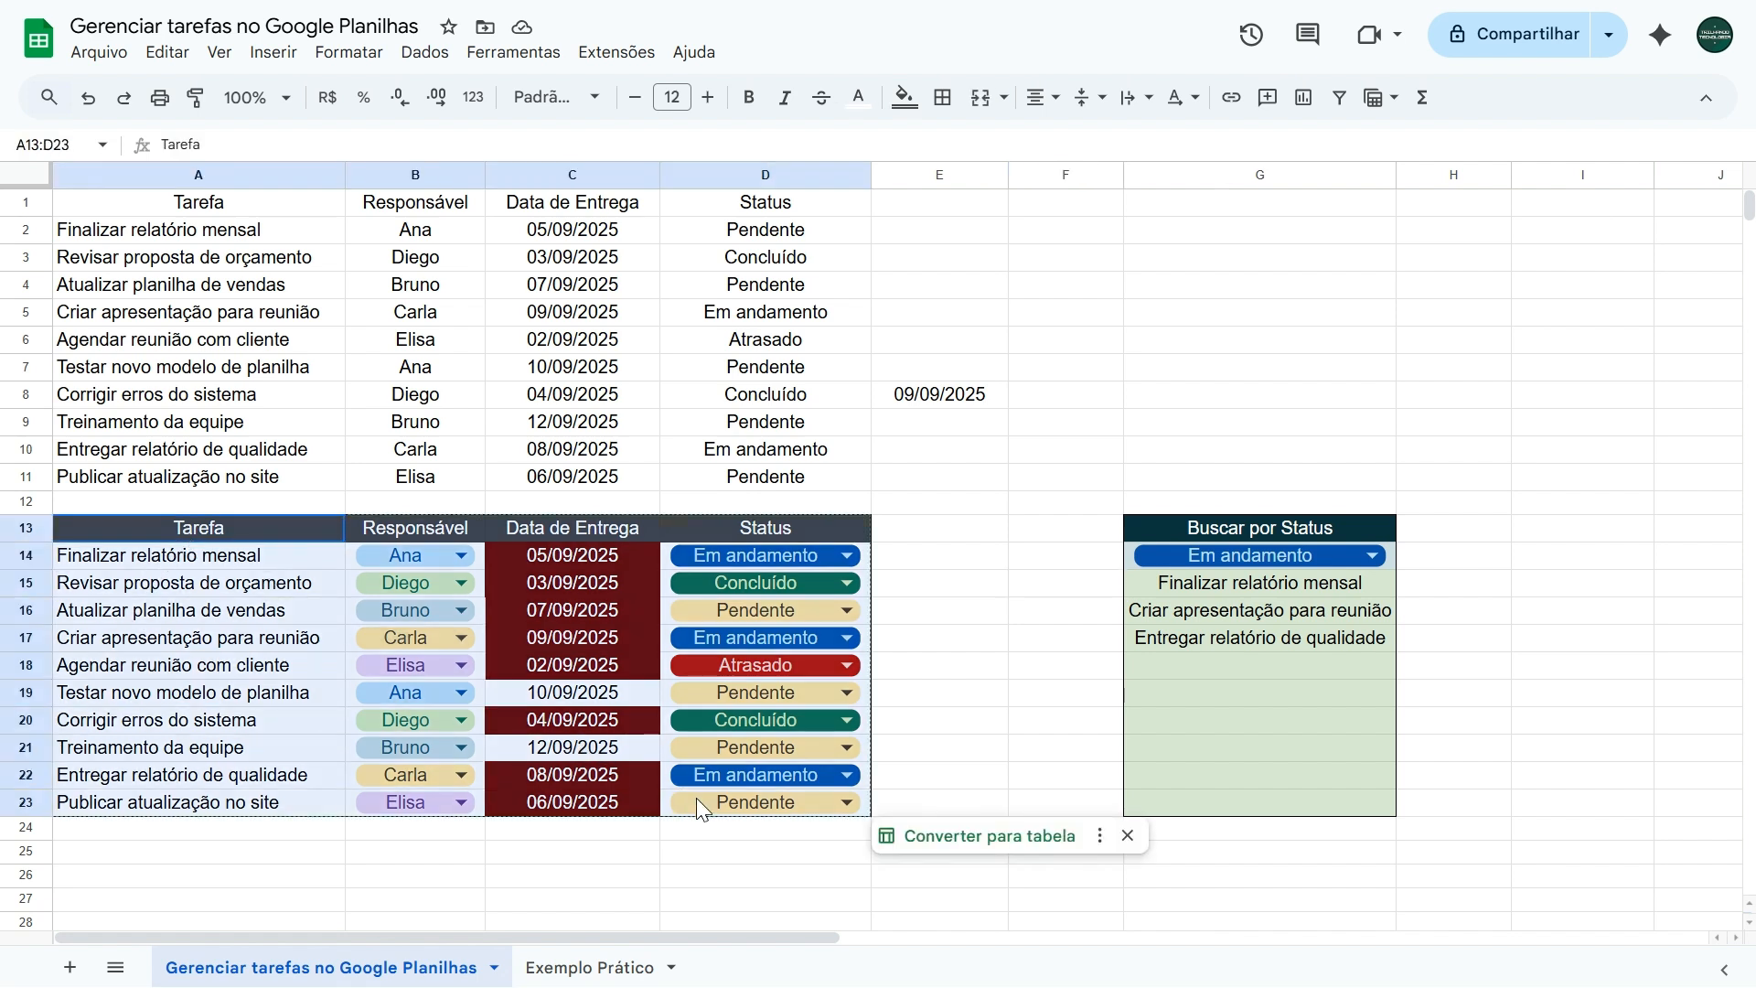
left_click(580, 856)
On the Exemplo Prático sheet, fill A15 beside Passo1 with the text Lista Suspensa "Responsável"
left_click(580, 965)
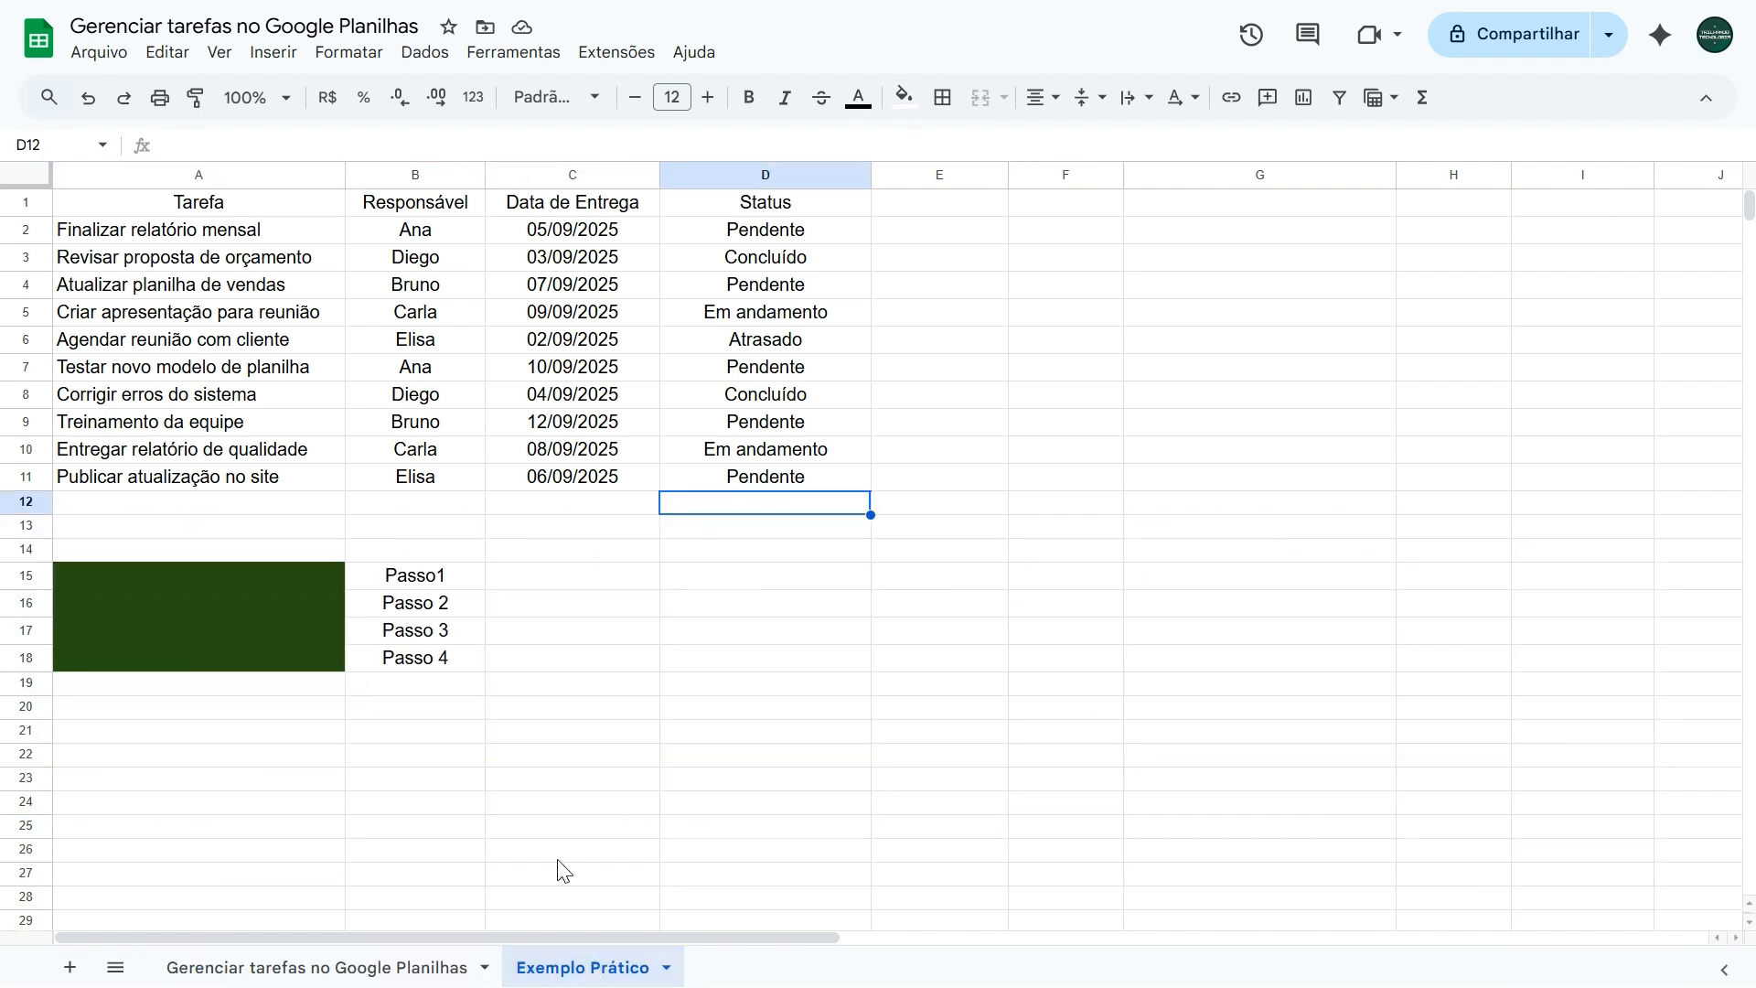
left_click(452, 585)
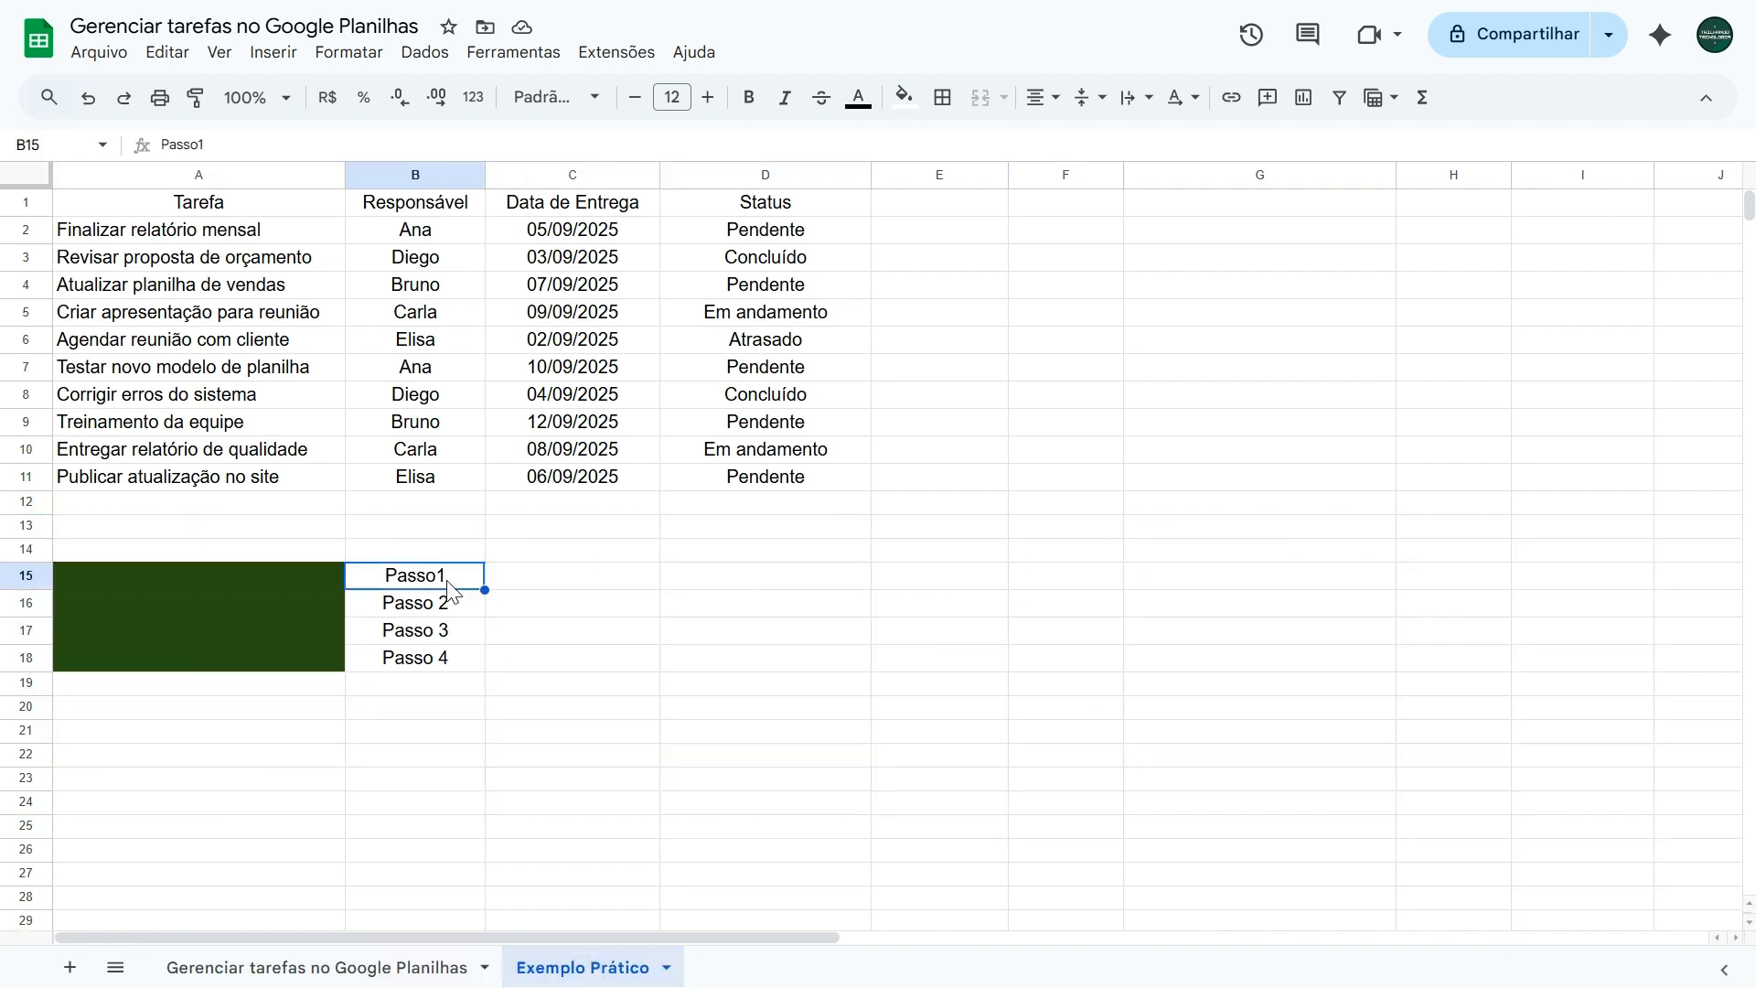
left_click(275, 572)
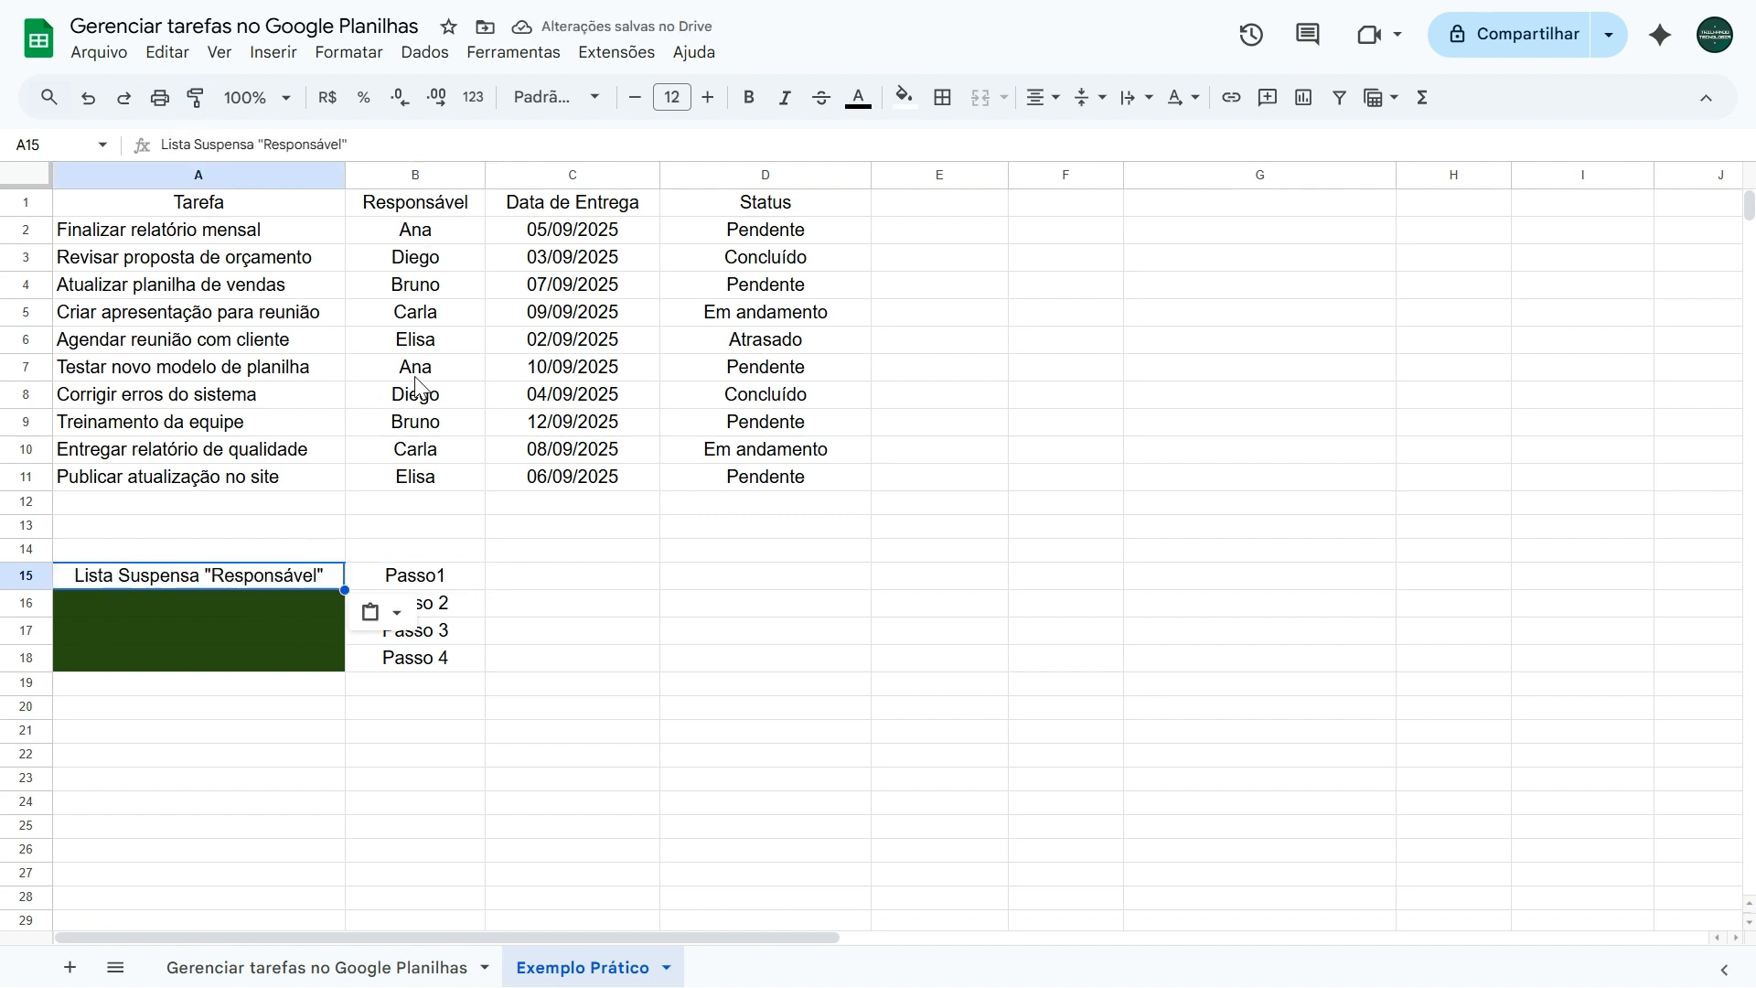
Move the Responsável column's names from B2:B11 to F2:F11
left_click(437, 240)
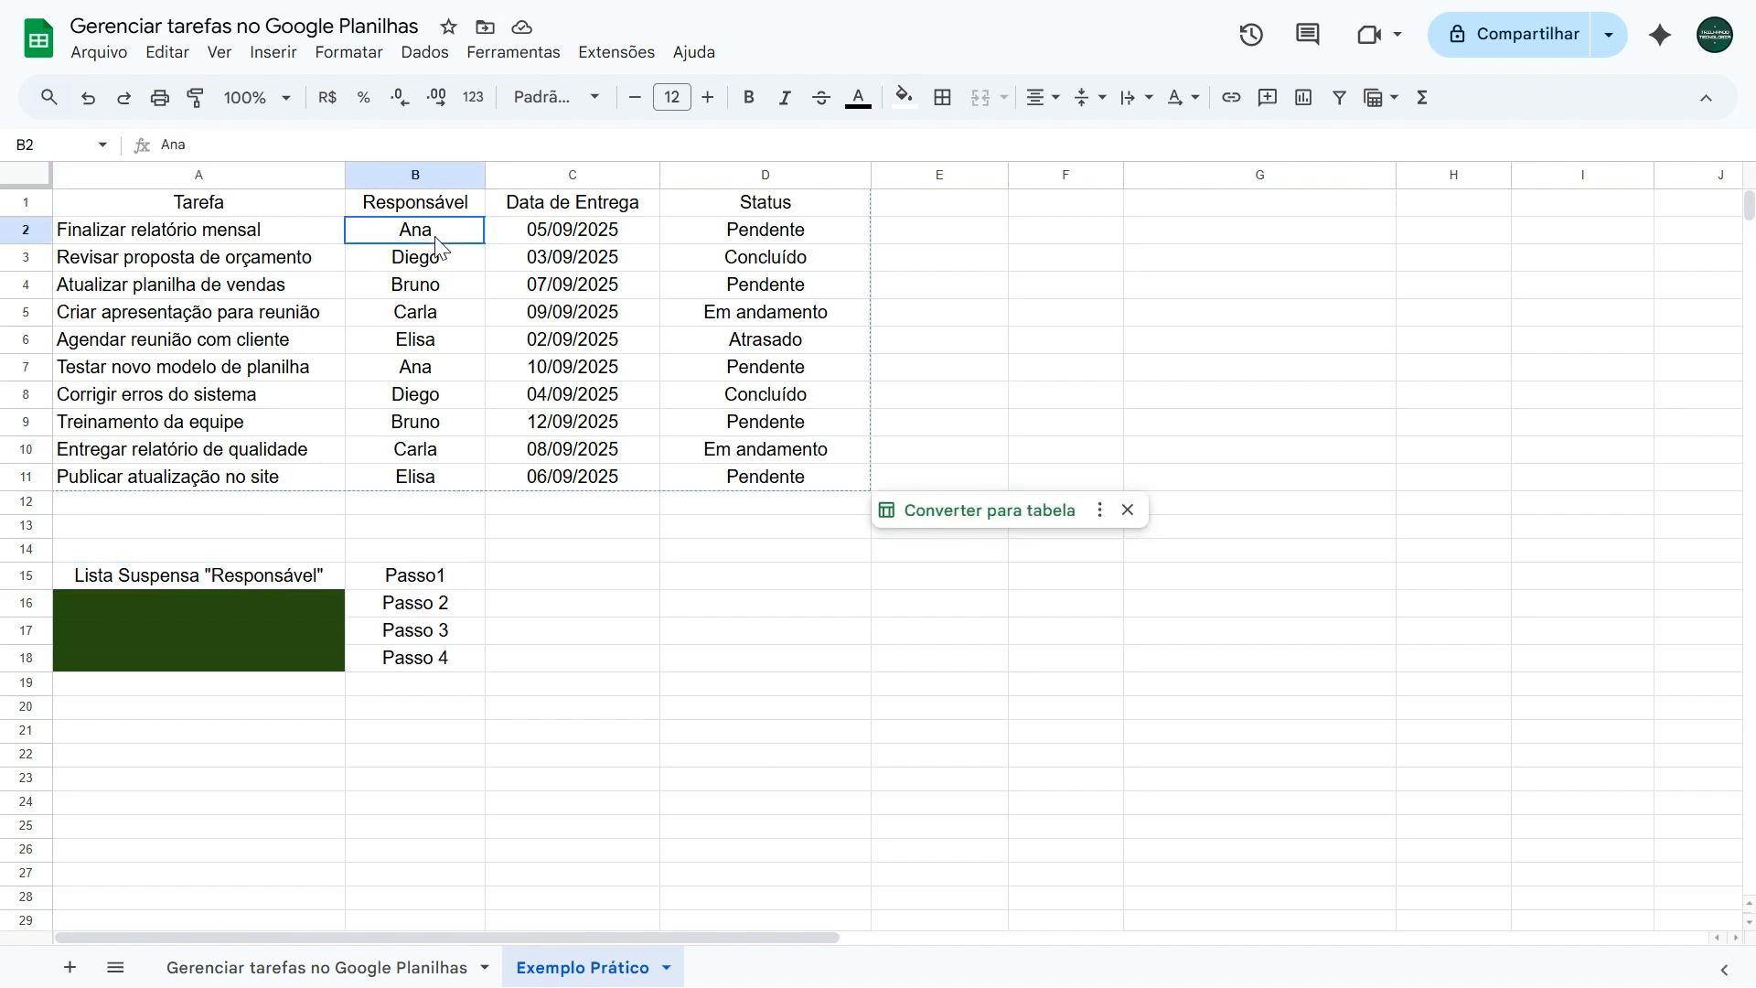
left_click_drag(438, 245, 439, 483)
key("ctrl+c")
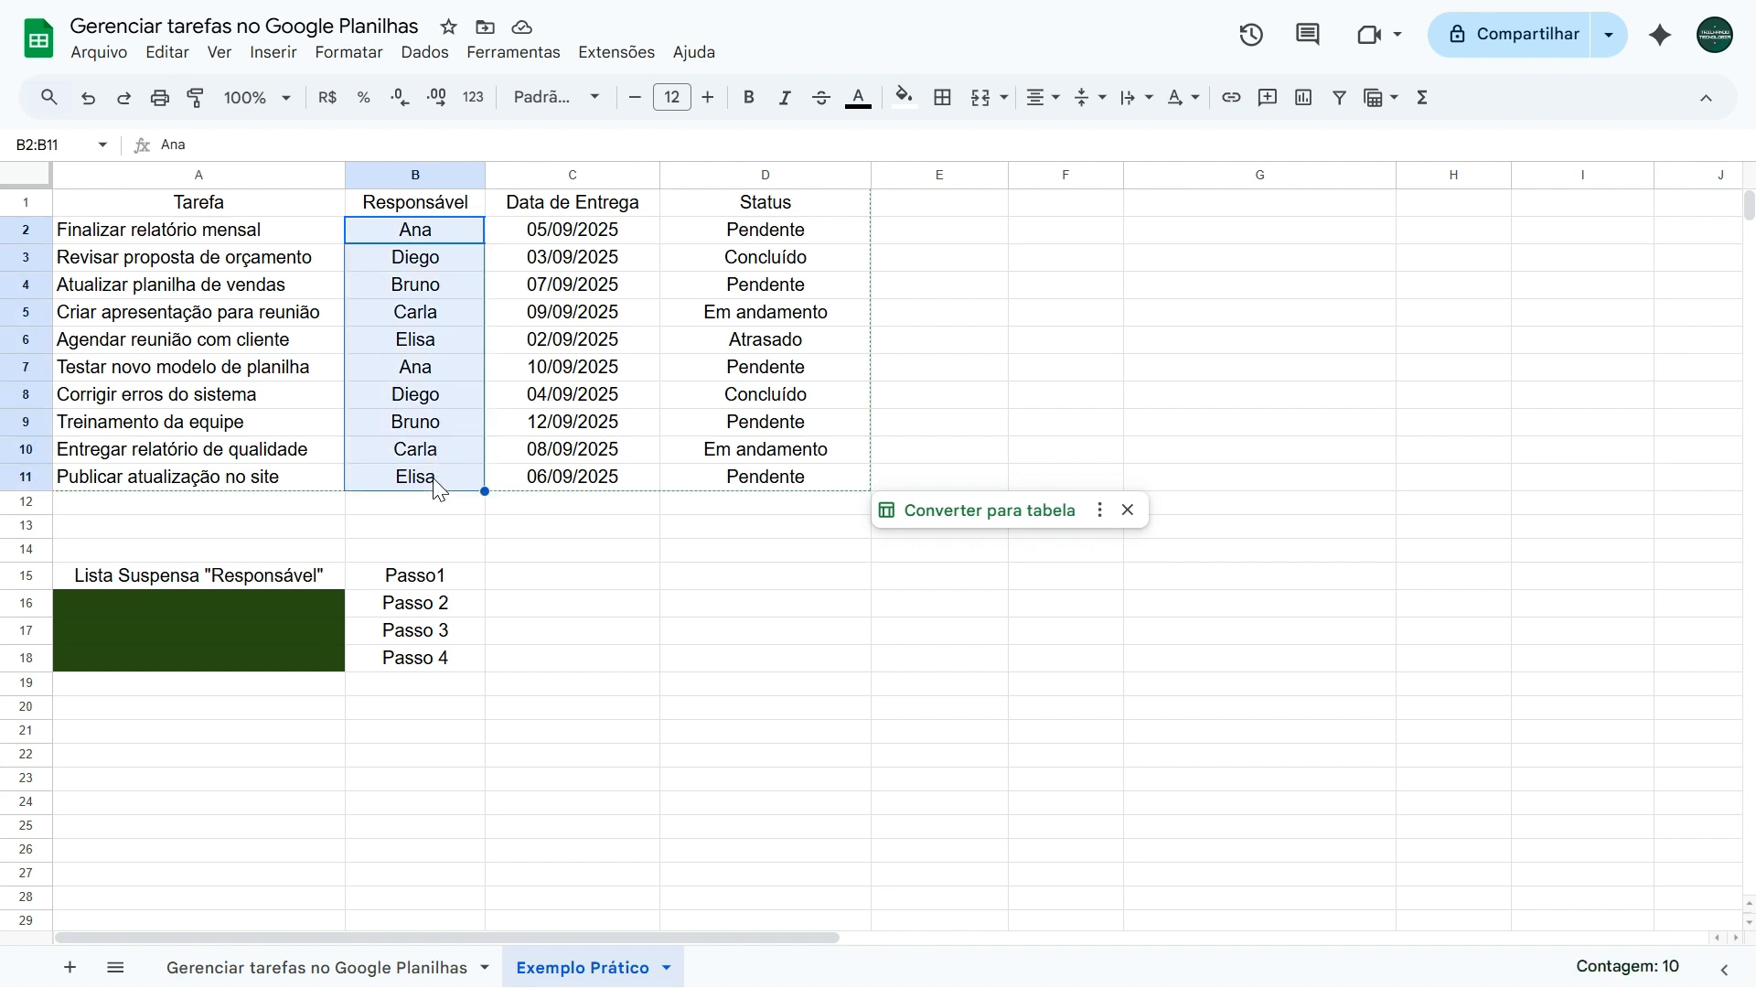
left_click(1058, 243)
key("ctrl+v")
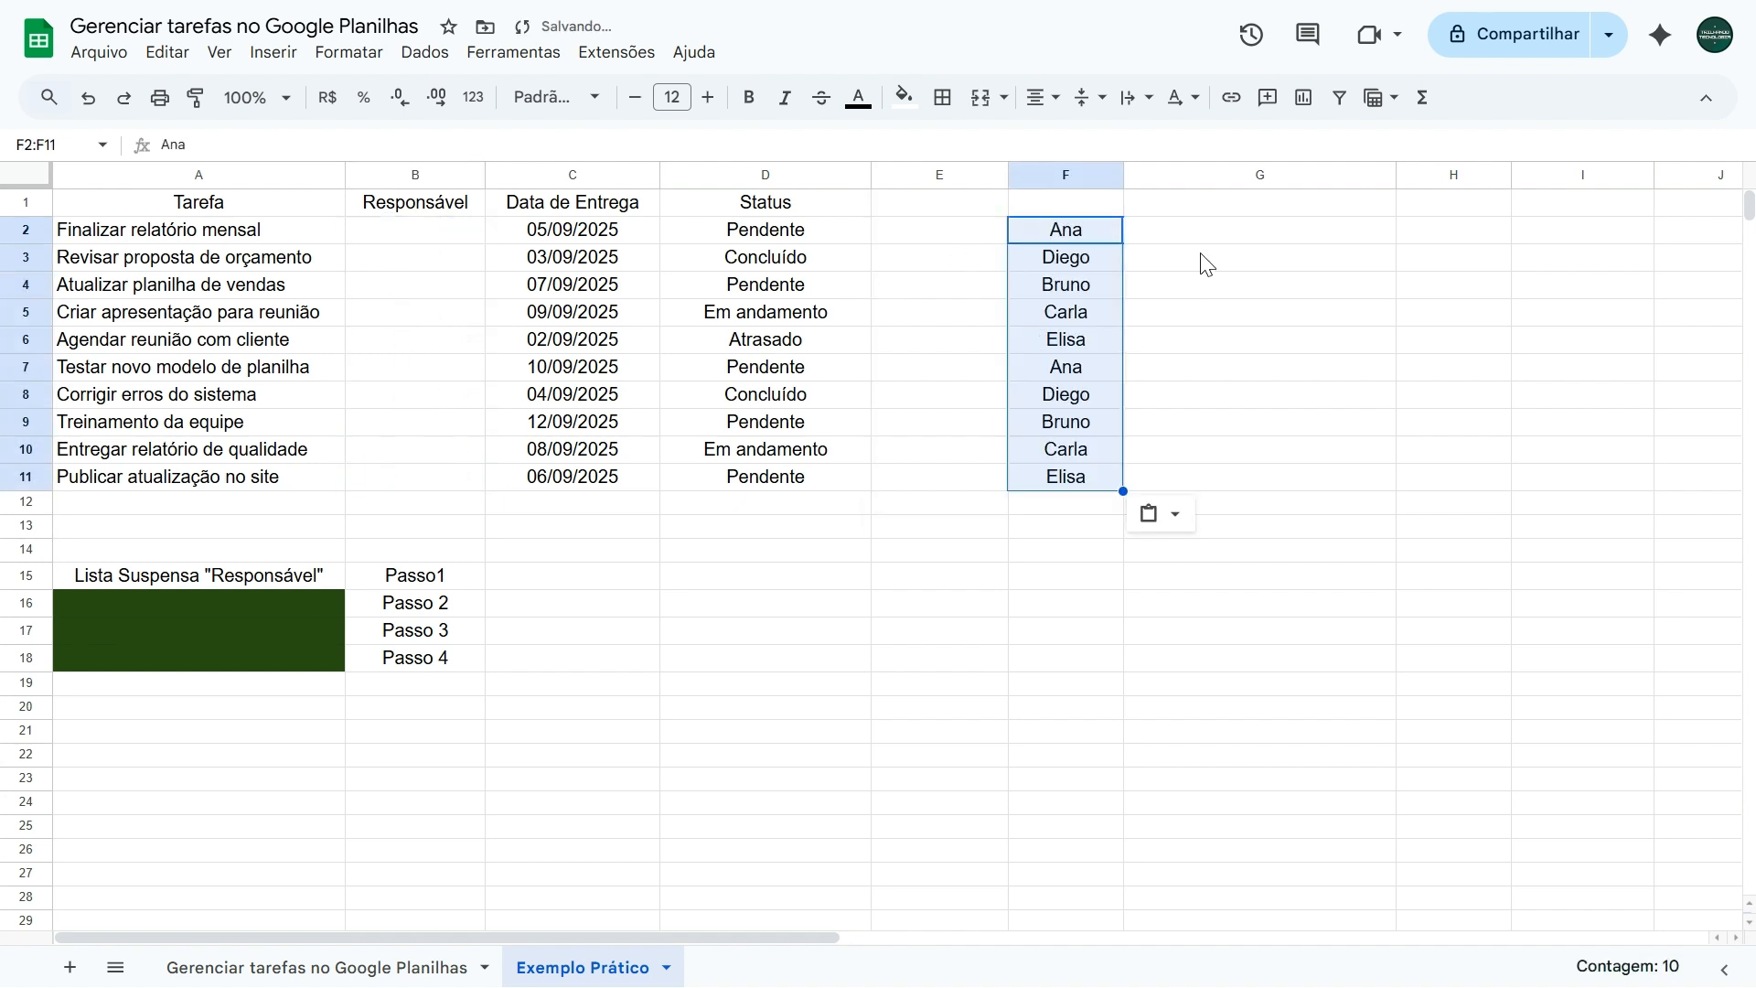
Go through the names in F2:F11 one by one to identify the repeated entries
left_click(1102, 240)
left_click(1098, 267)
left_click(1093, 287)
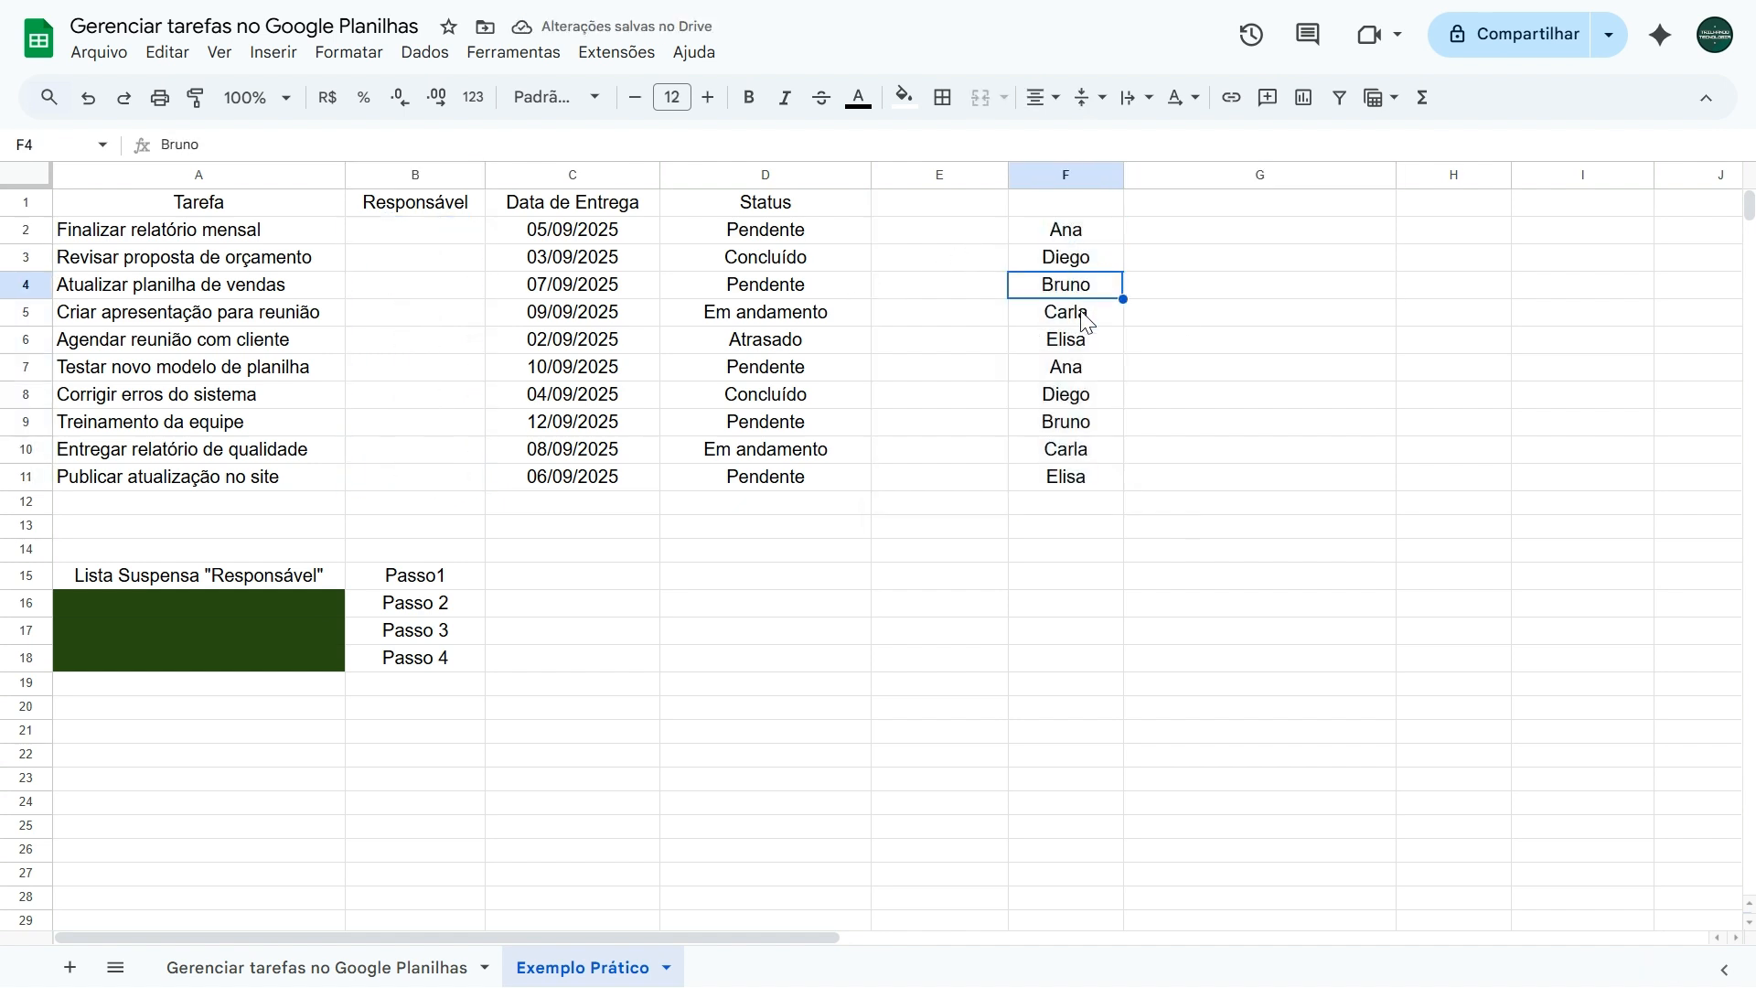
left_click(1091, 314)
left_click(1090, 342)
left_click(1089, 367)
left_click(1085, 395)
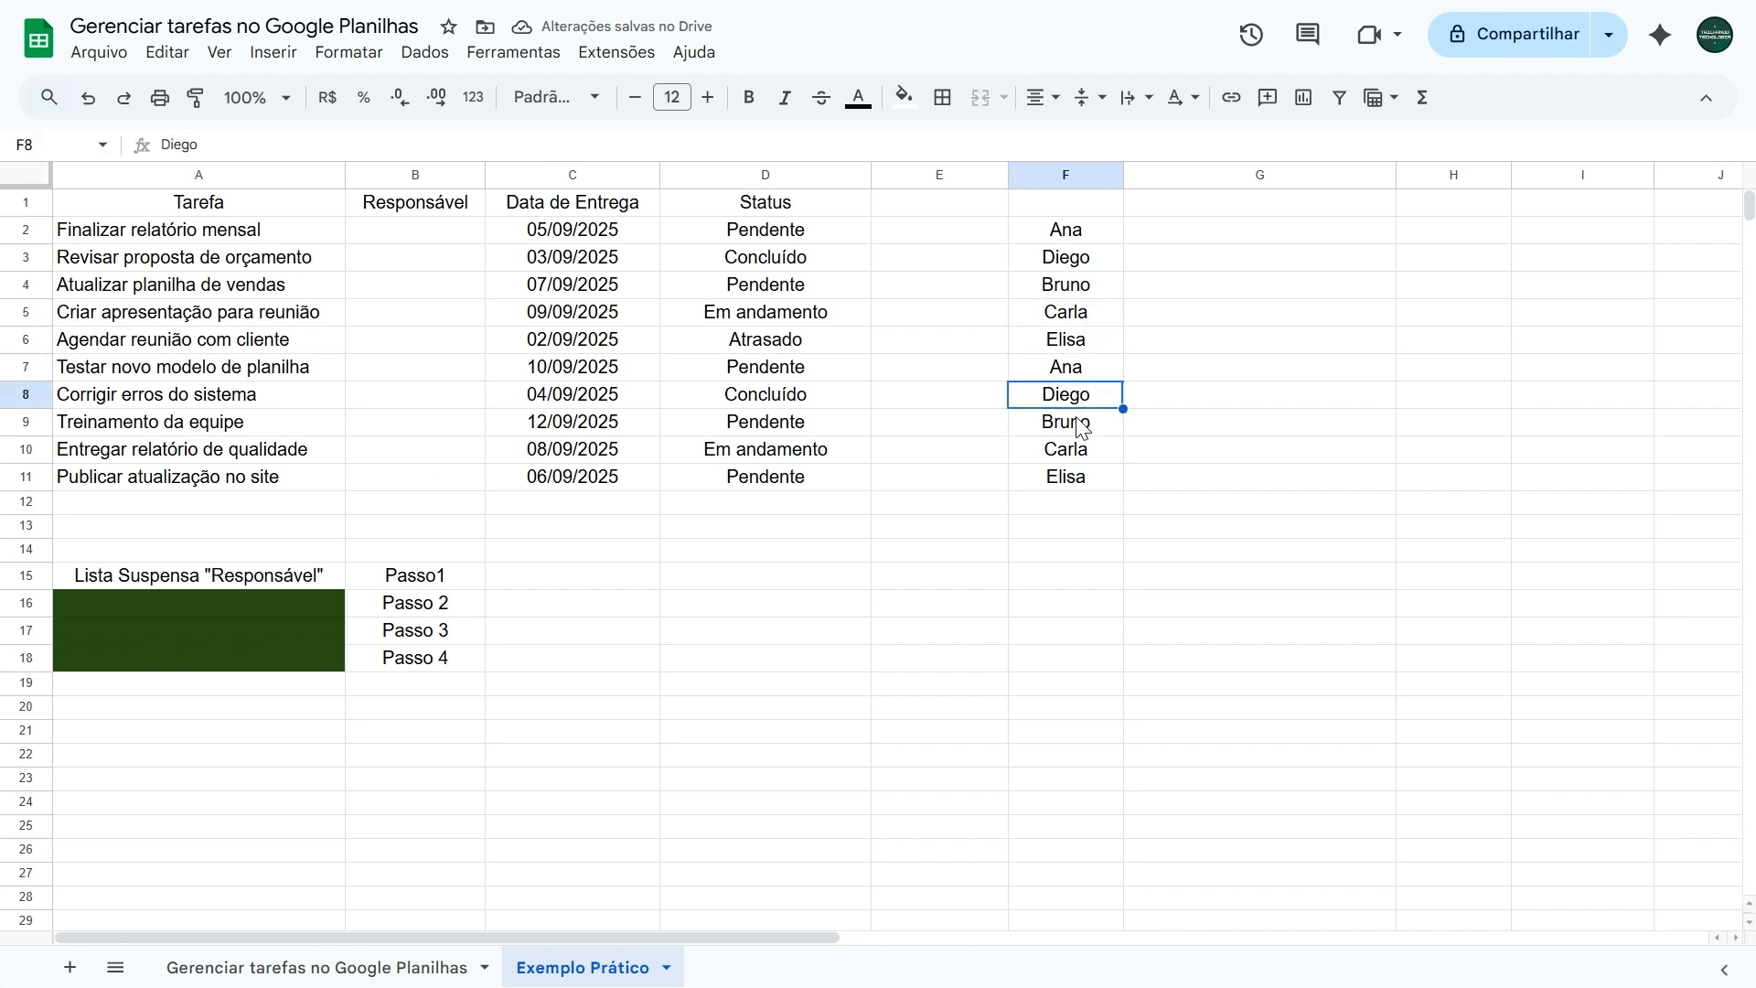
left_click(1083, 423)
left_click(1081, 450)
left_click(1079, 477)
Insert a drop-down list in the empty Responsável cells B2:B11
left_click_drag(403, 244, 407, 487)
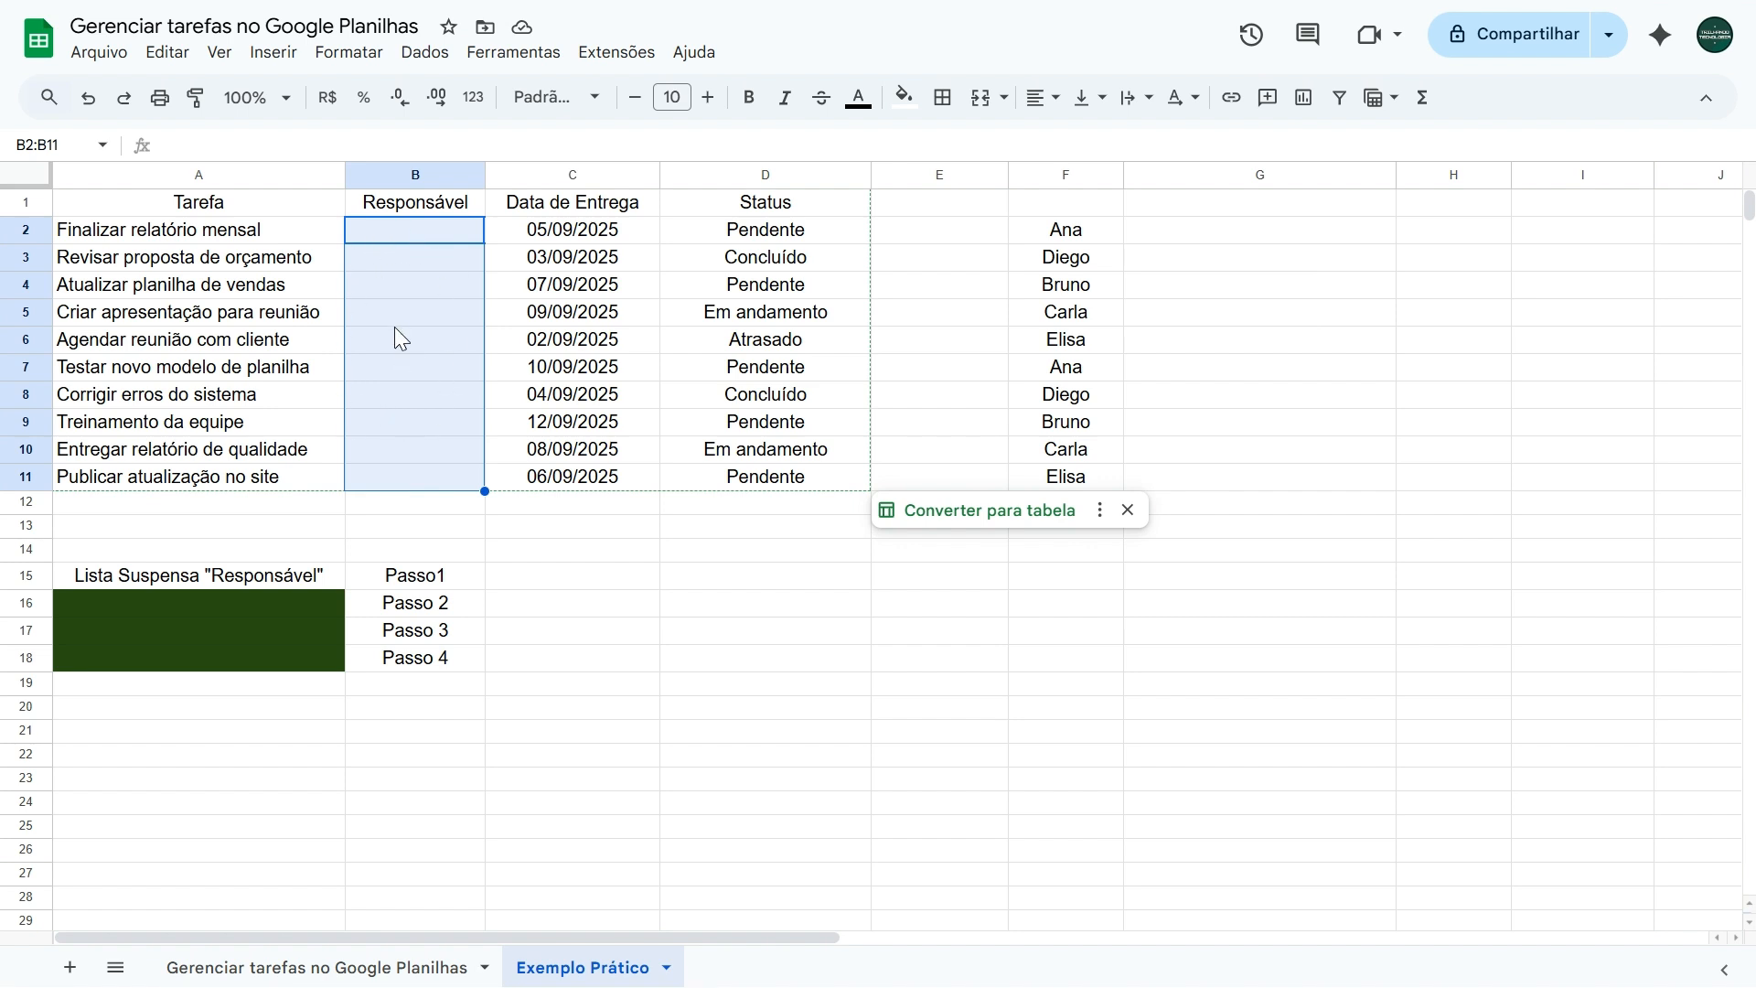
left_click(274, 56)
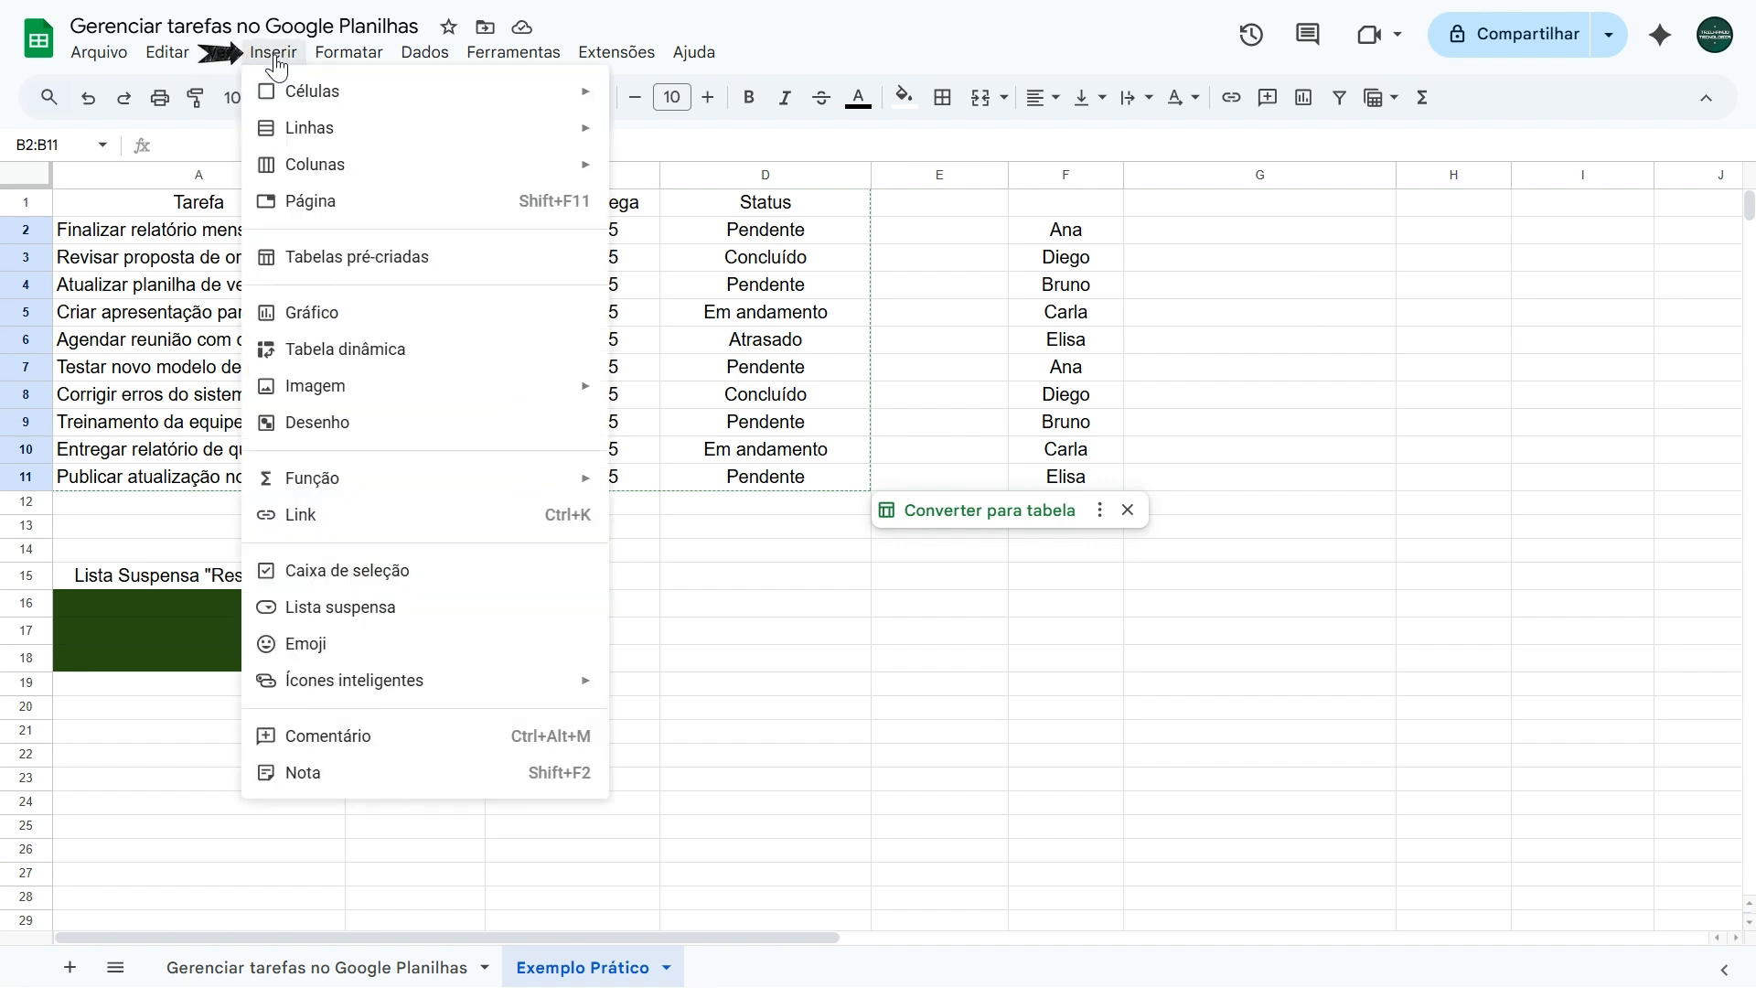
left_click(326, 608)
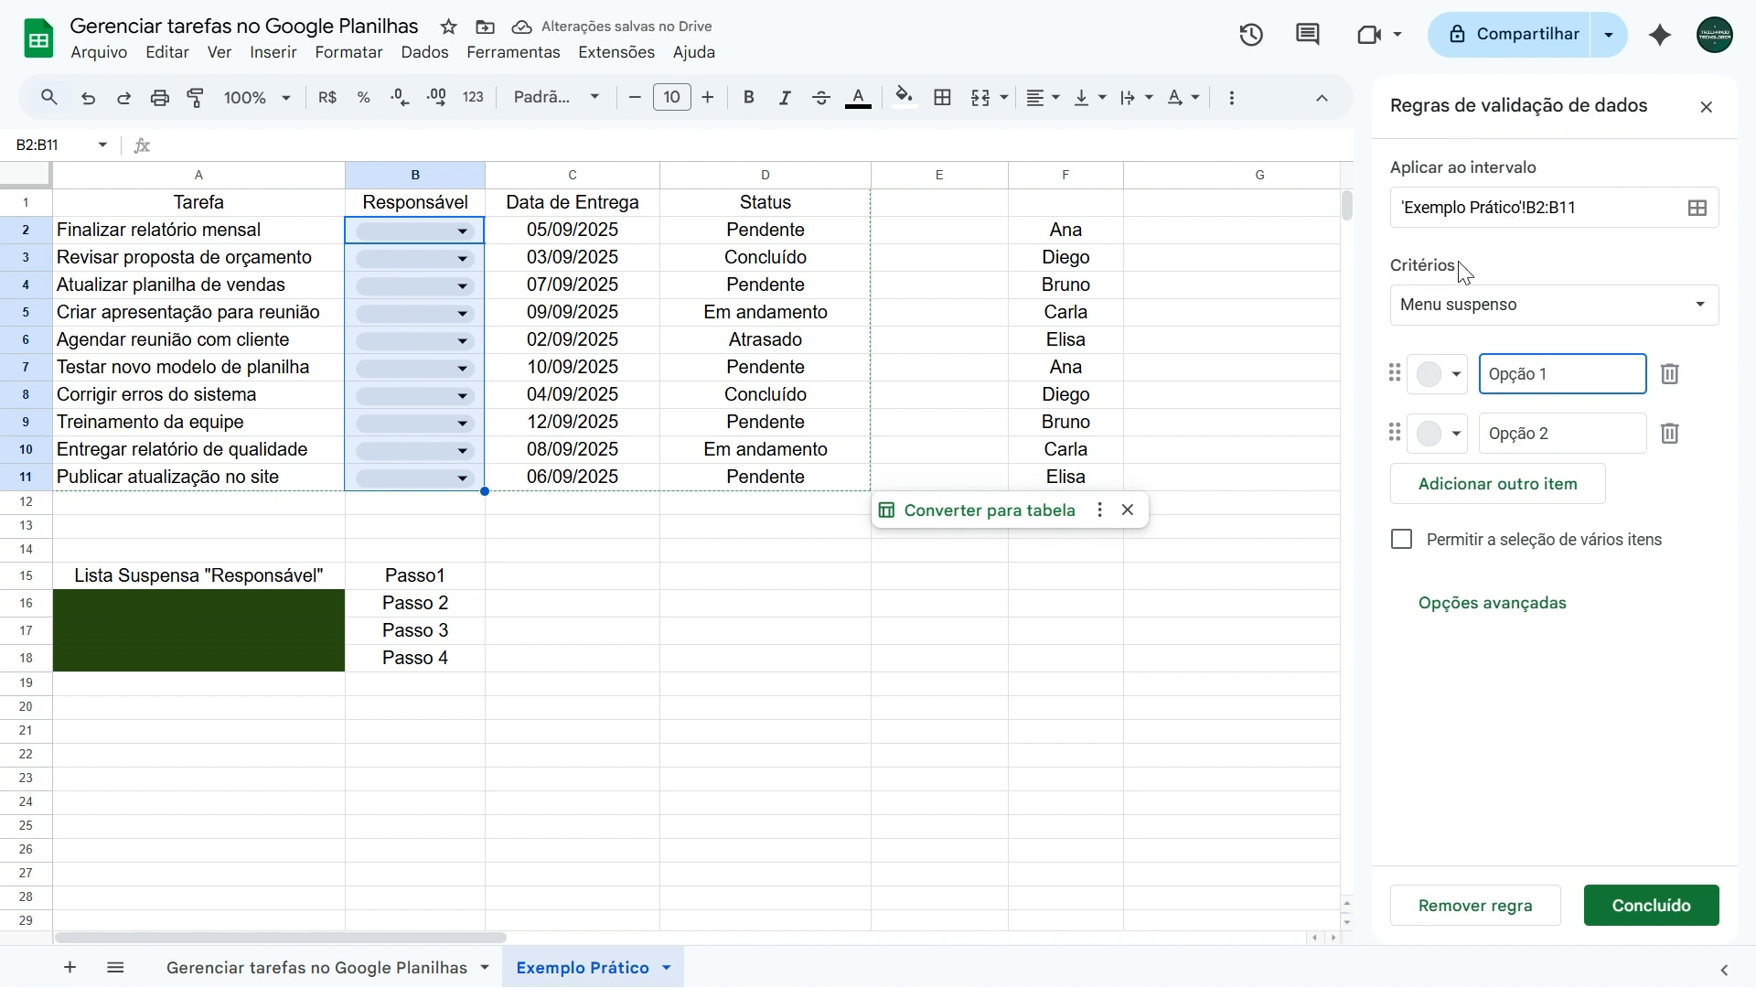
Set the first two options of the Responsável drop-down to the names in F2 and F3
left_click(1536, 365)
left_click(1552, 419)
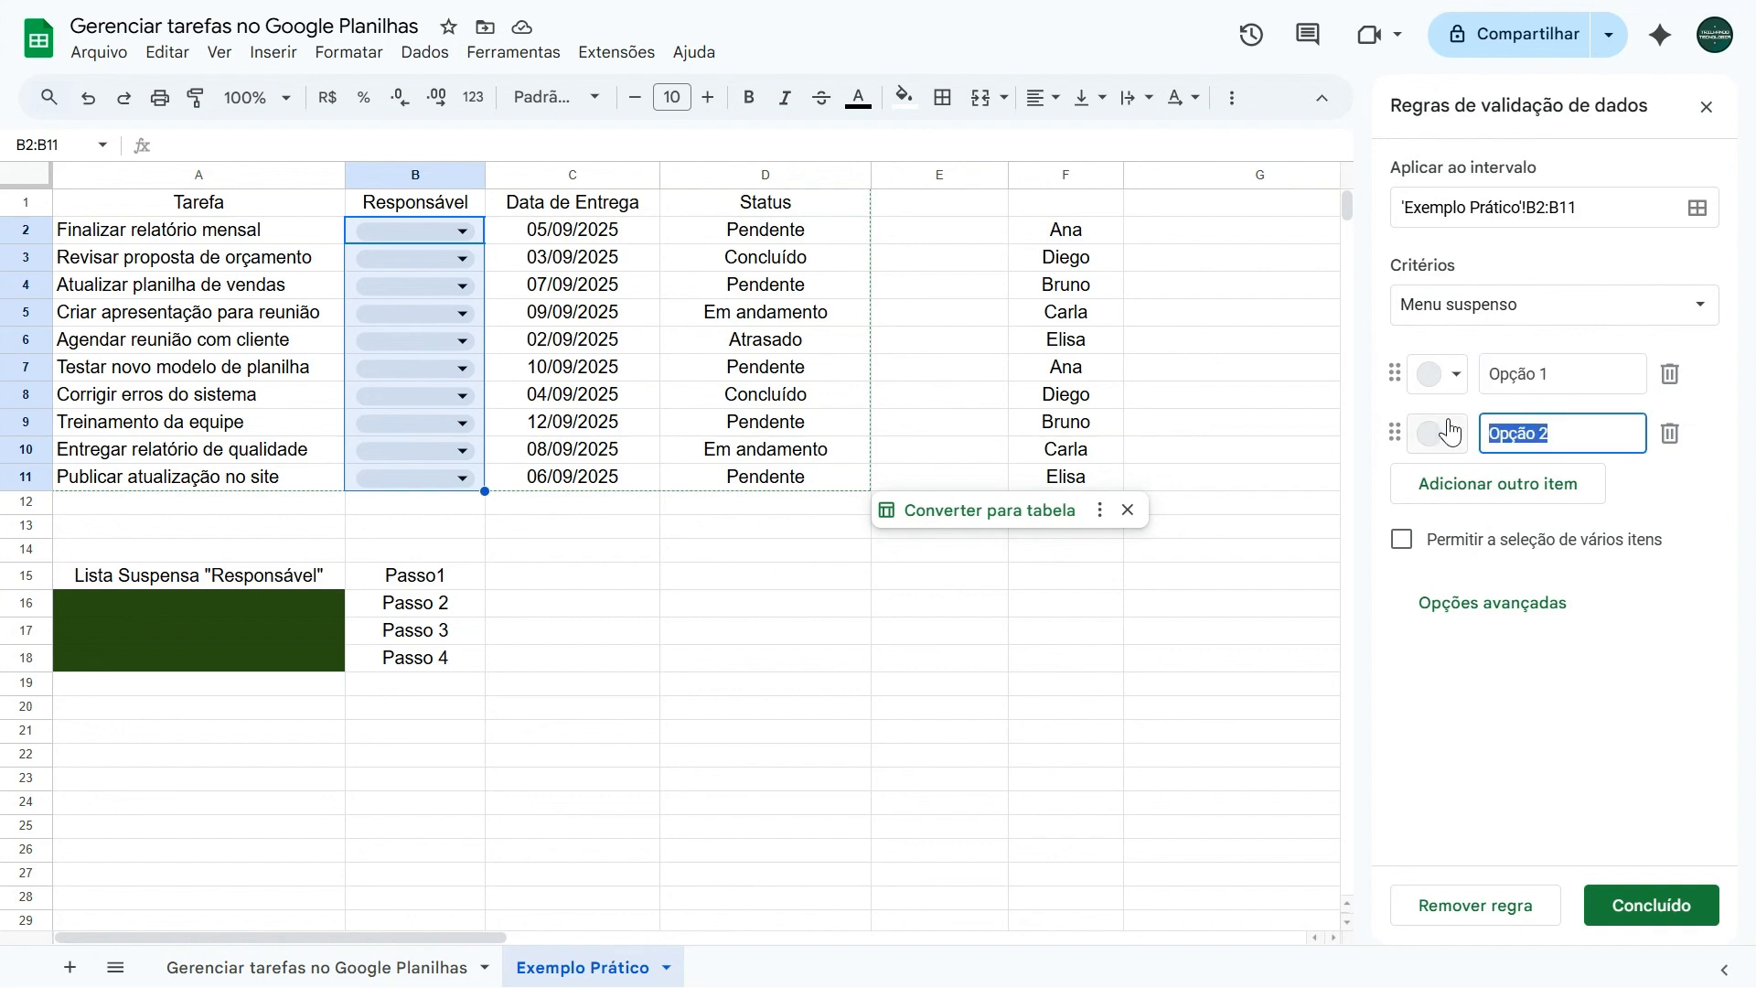
left_click(1584, 357)
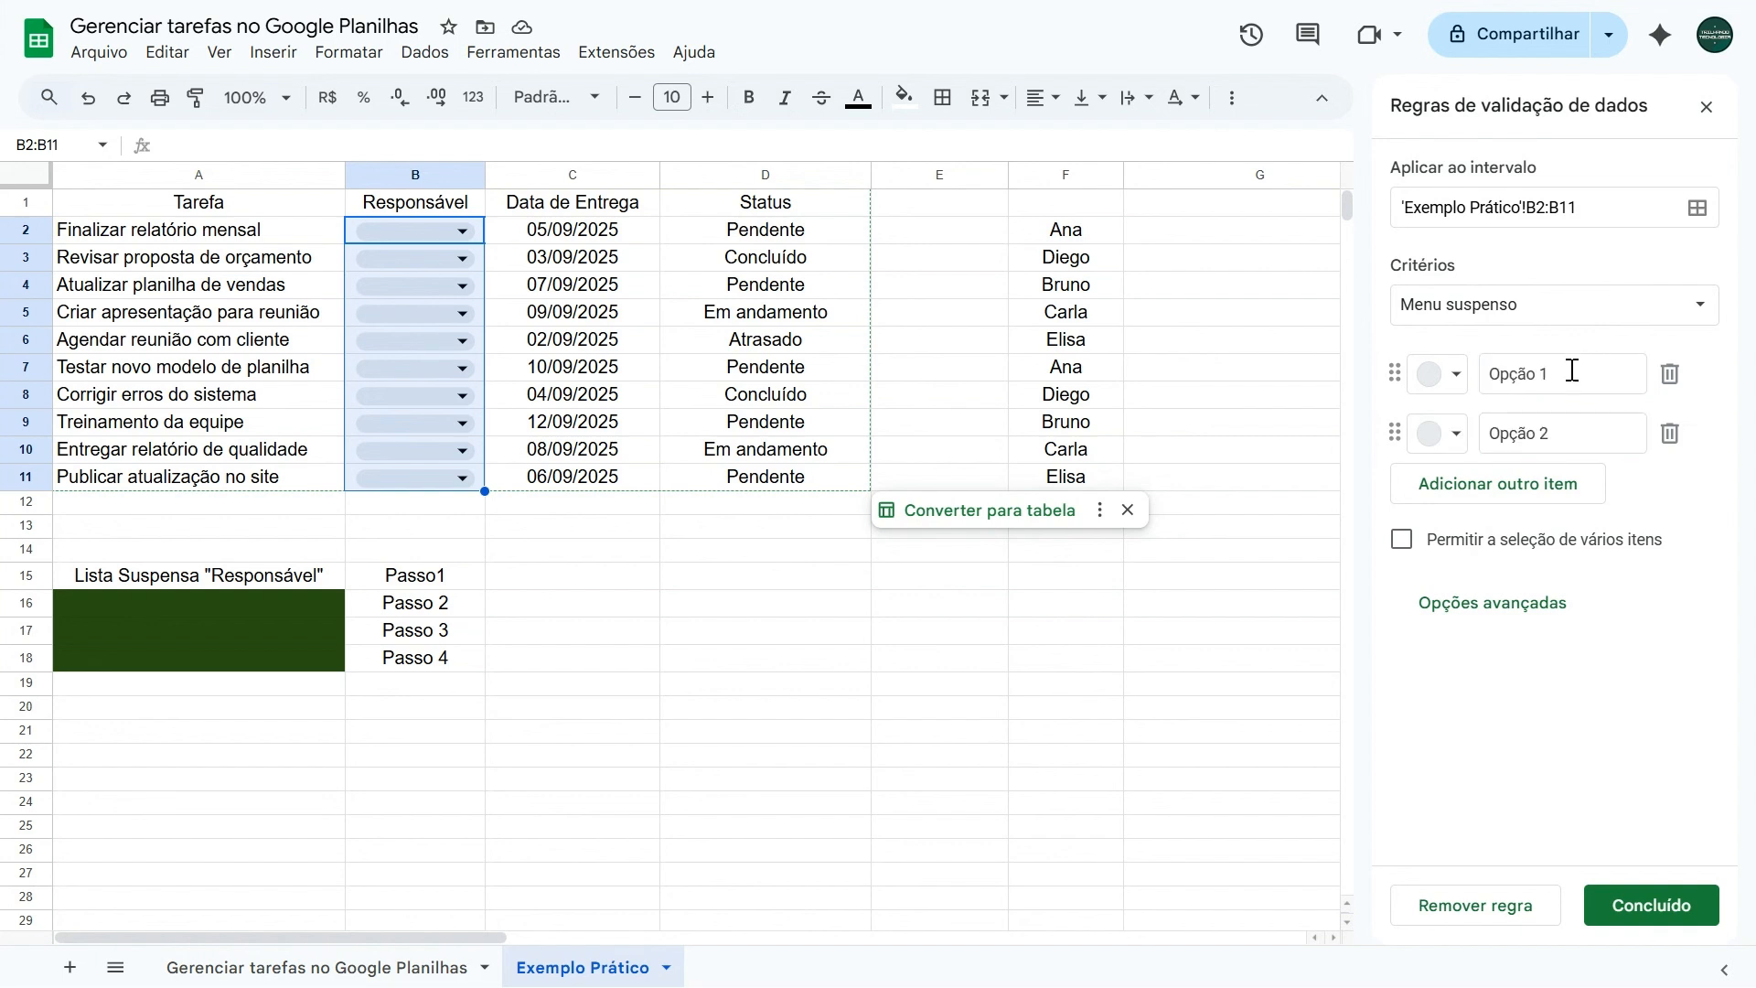
left_click(1572, 371)
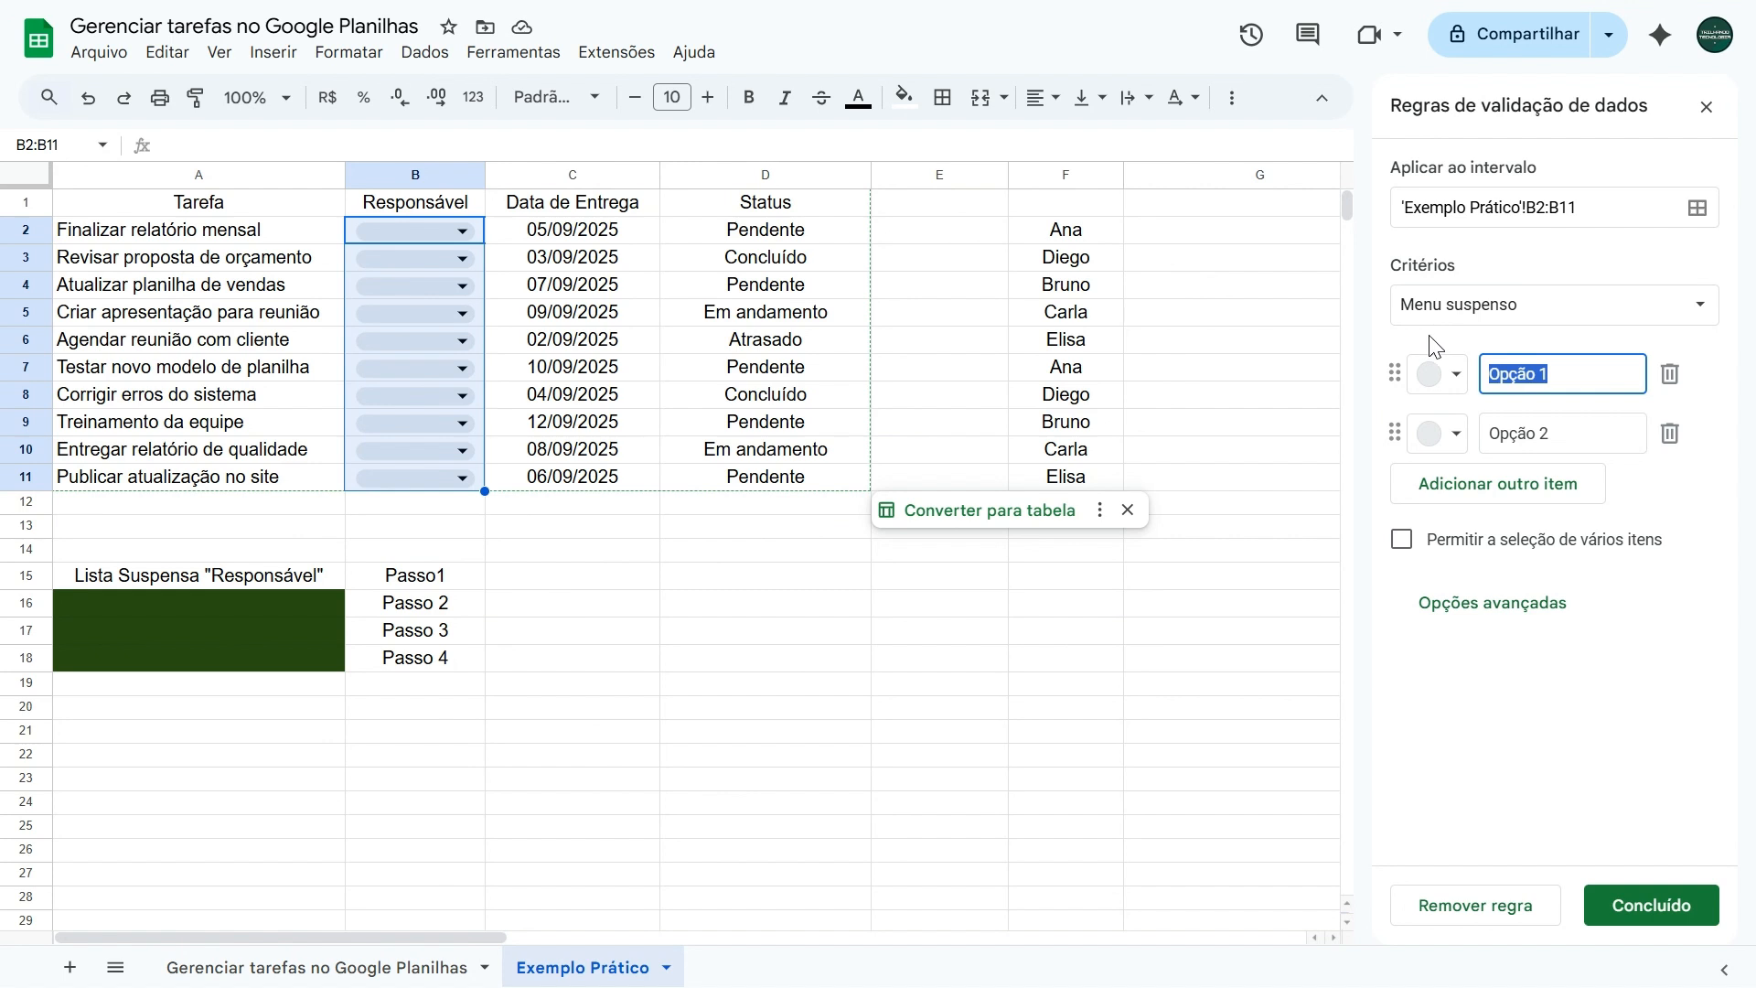
type("Ana")
left_click(1568, 435)
type("D")
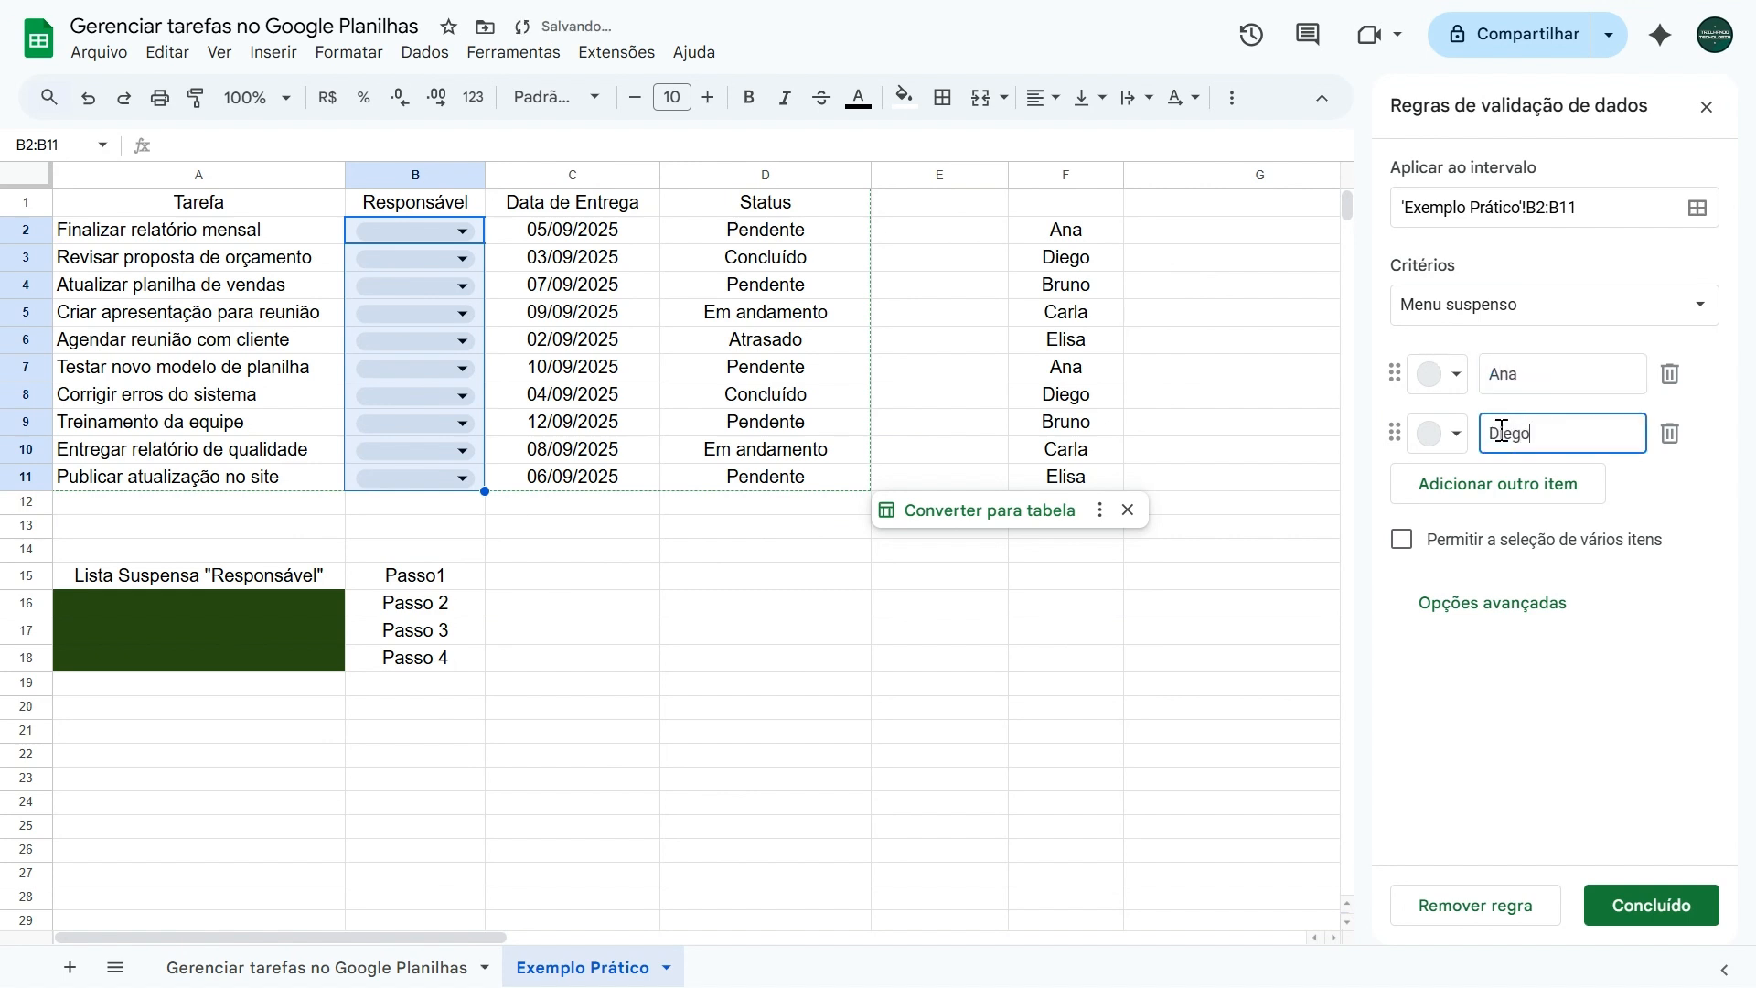
type("iego")
Add three more options to the drop-down with the remaining distinct names, taken from F4, F5 and F6
left_click(1487, 503)
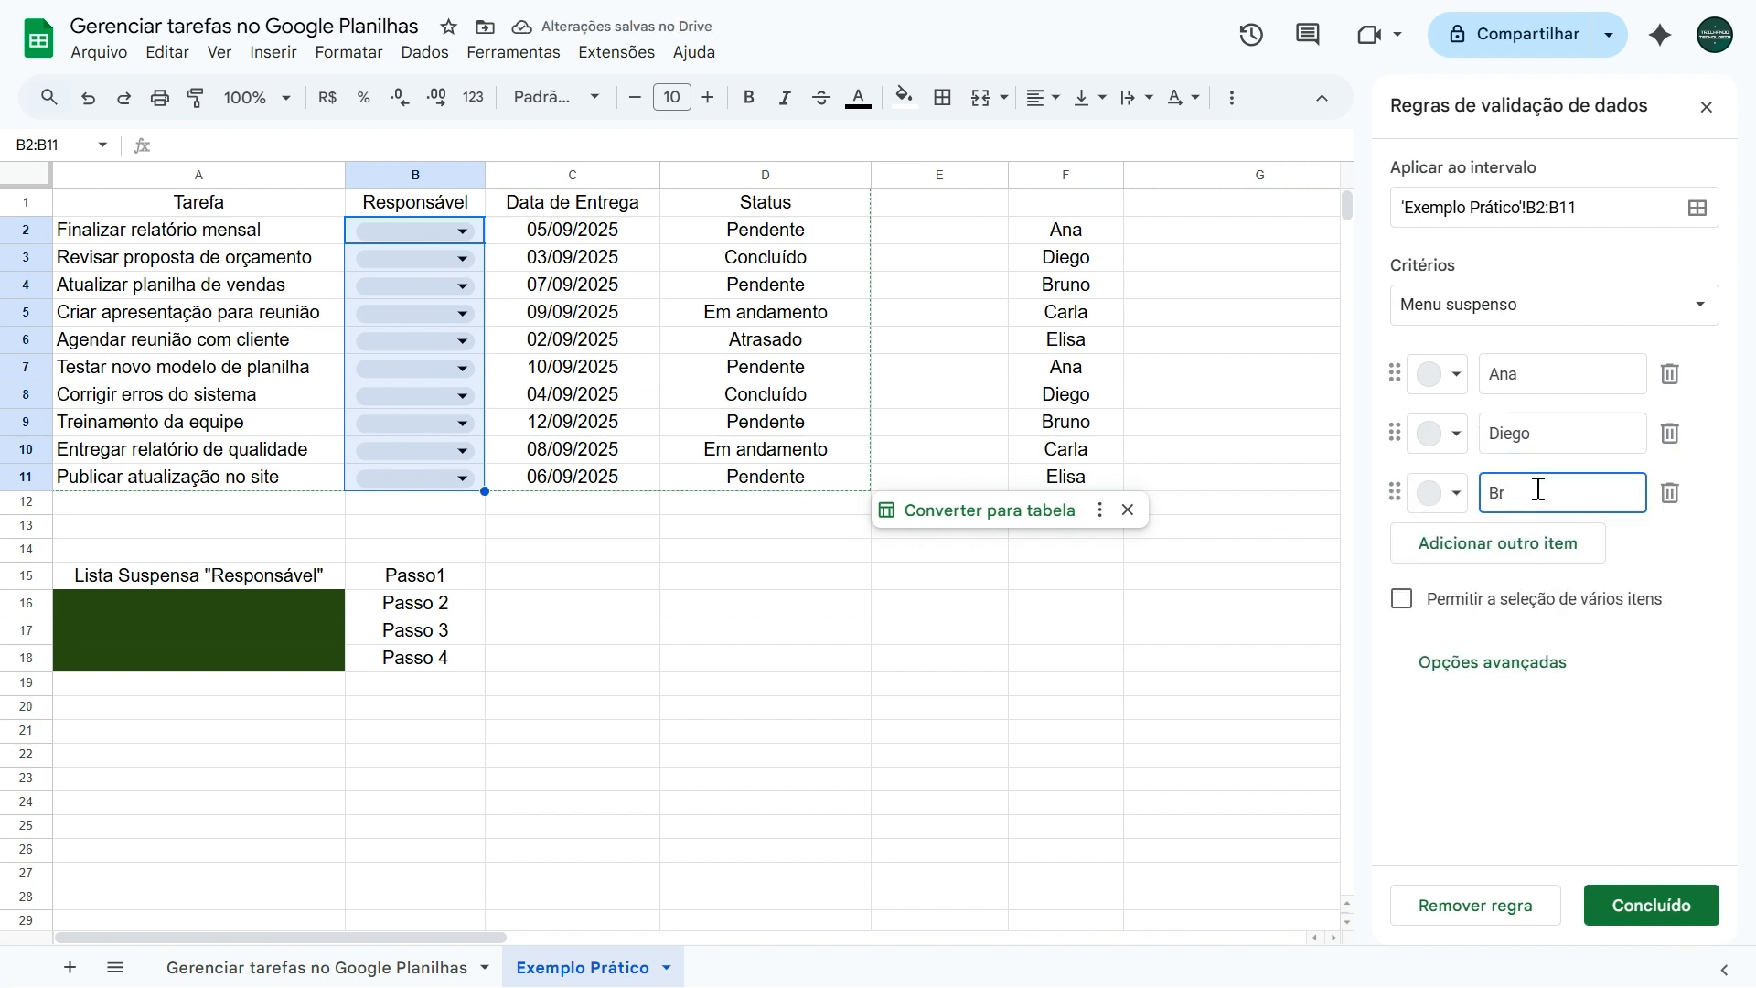
left_click(1510, 560)
type("Carla")
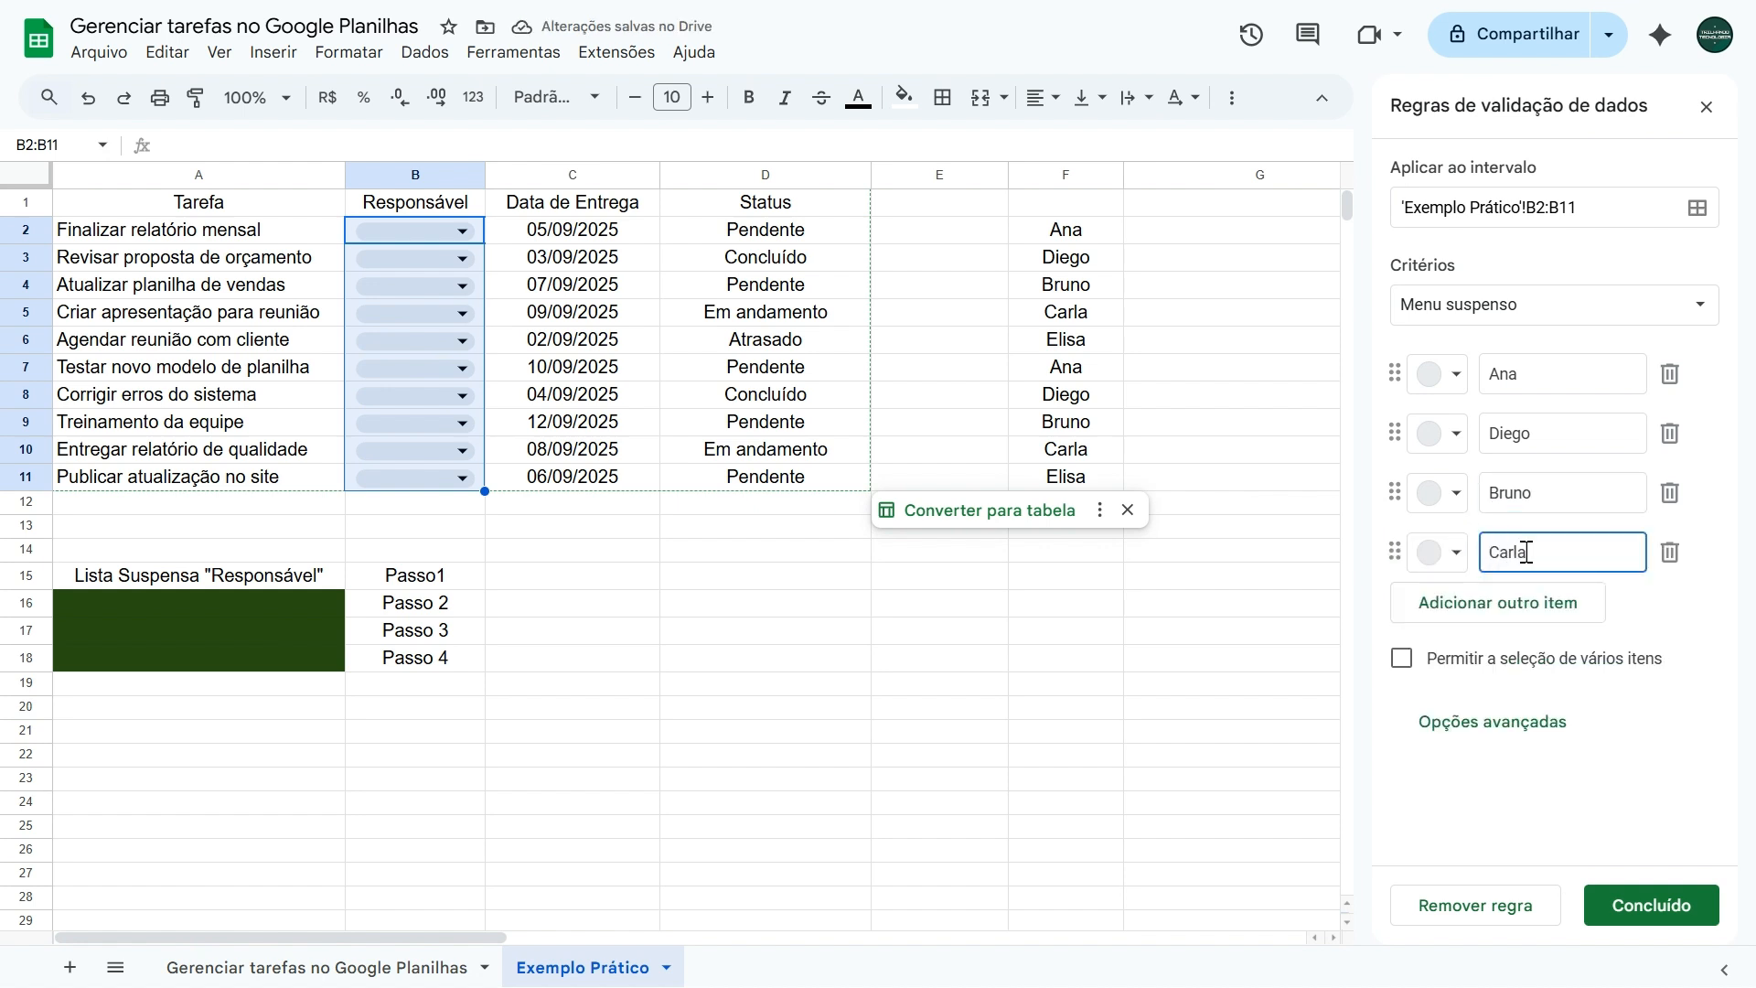
left_click(1519, 612)
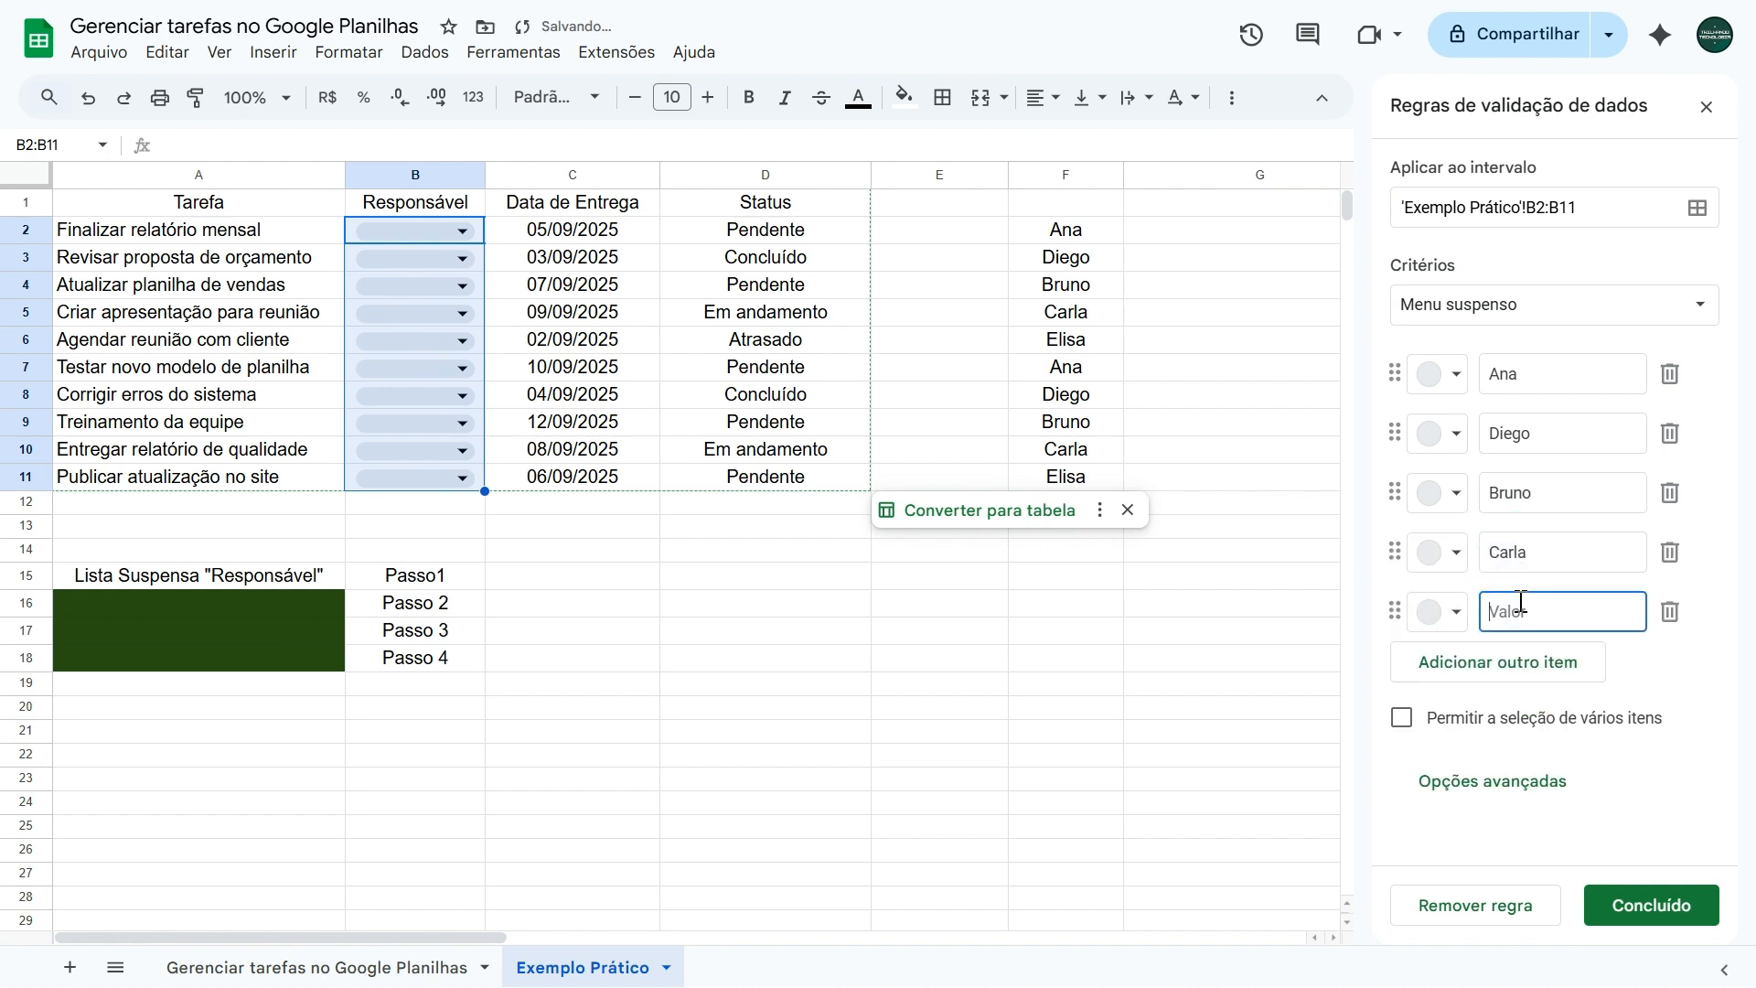
type("Elisa")
Colour the first three drop-down options dark green, dark blue and dark purple, in that order
left_click(1438, 385)
left_click(1596, 501)
left_click(1438, 434)
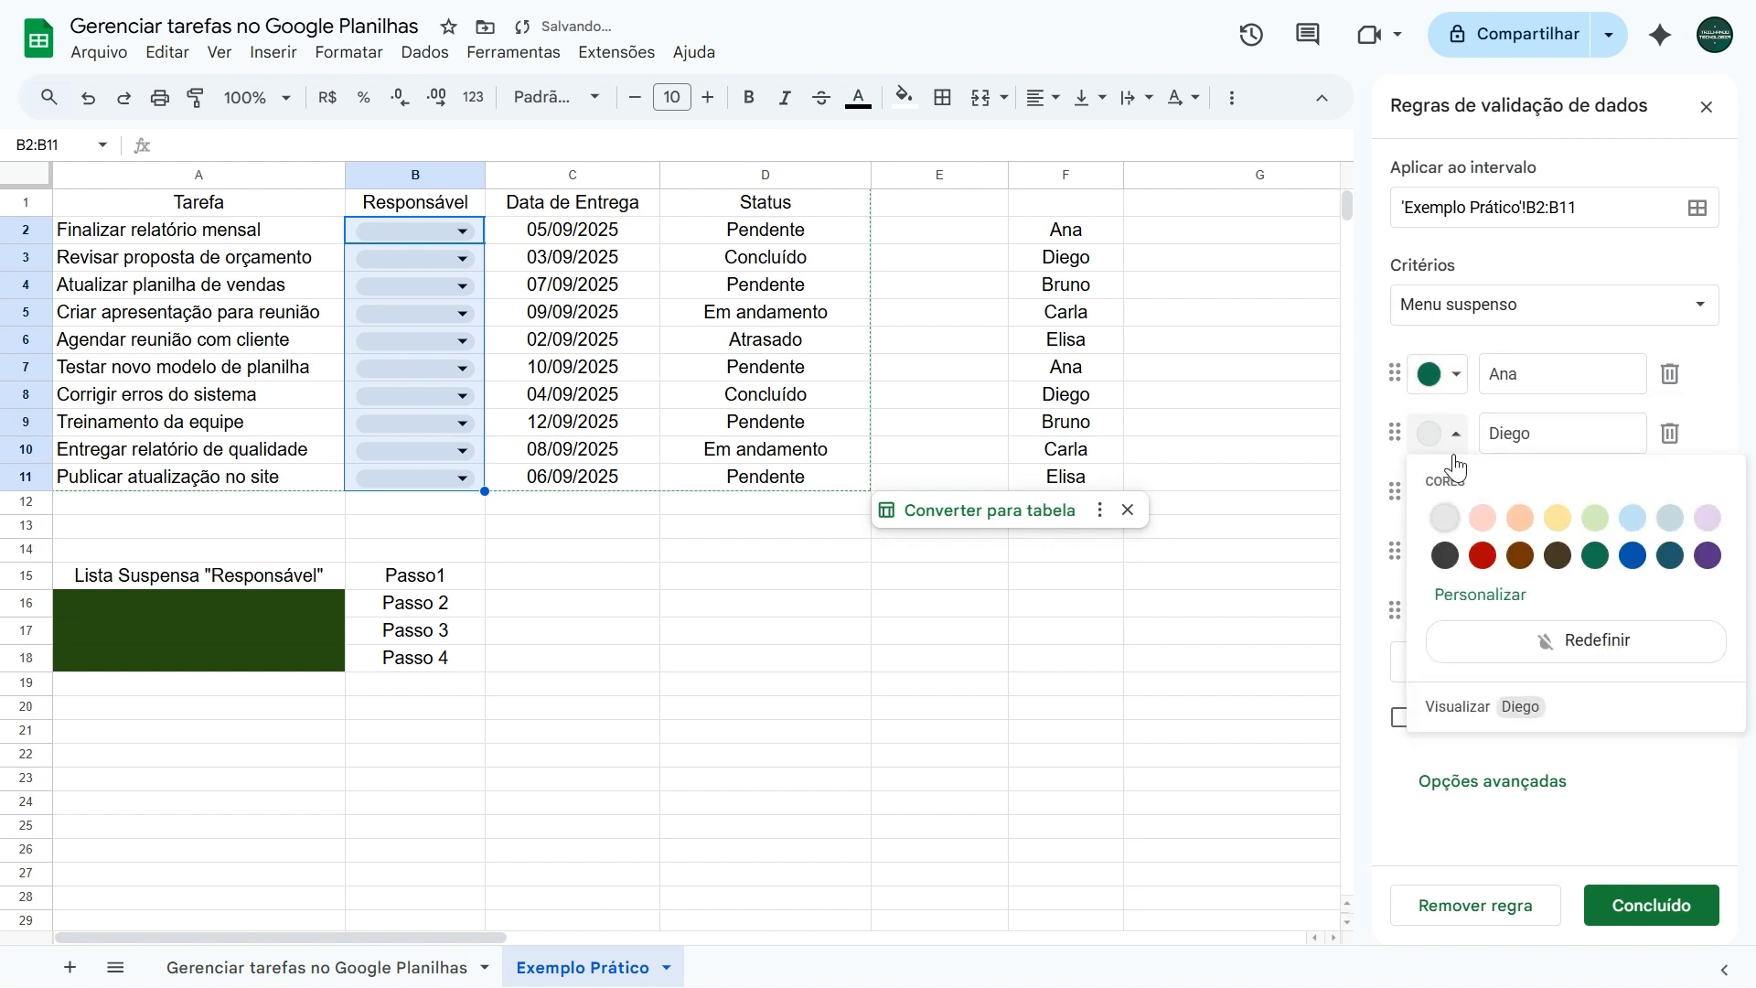
left_click(1634, 556)
left_click(1445, 493)
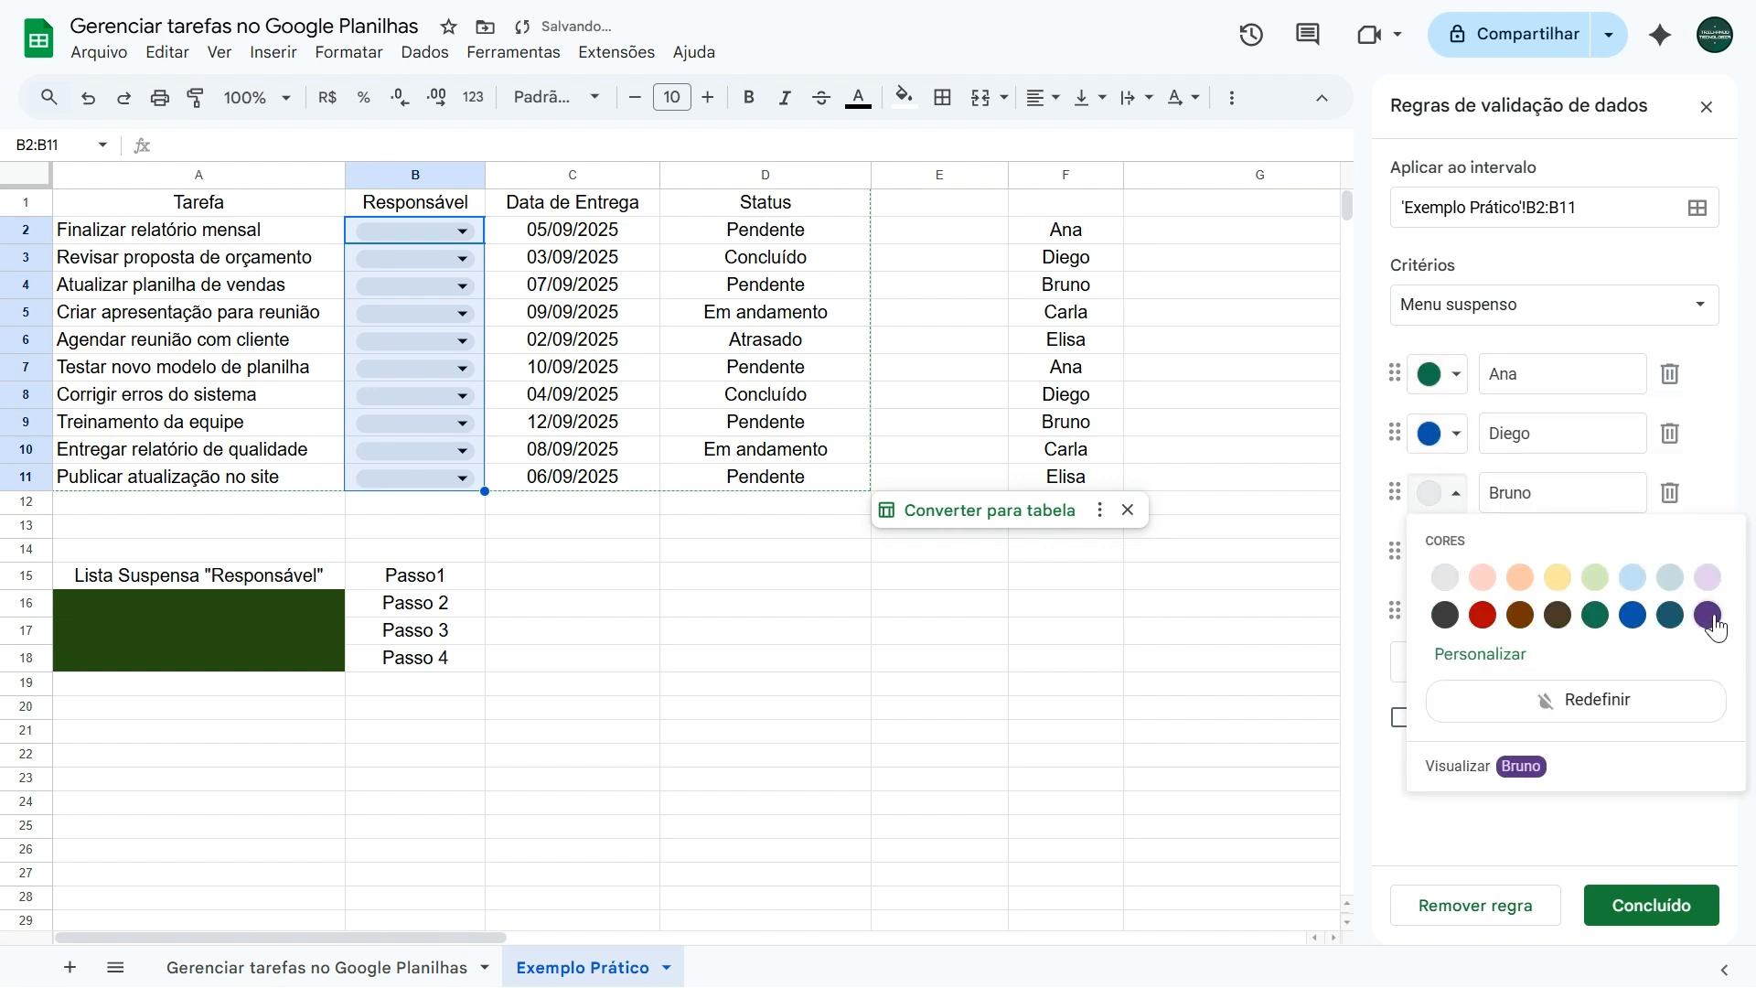
left_click(1709, 616)
Colour the fourth option light yellow and the fifth light blue-grey, and save the validation rule for B2:B11
left_click(1445, 552)
left_click(1558, 637)
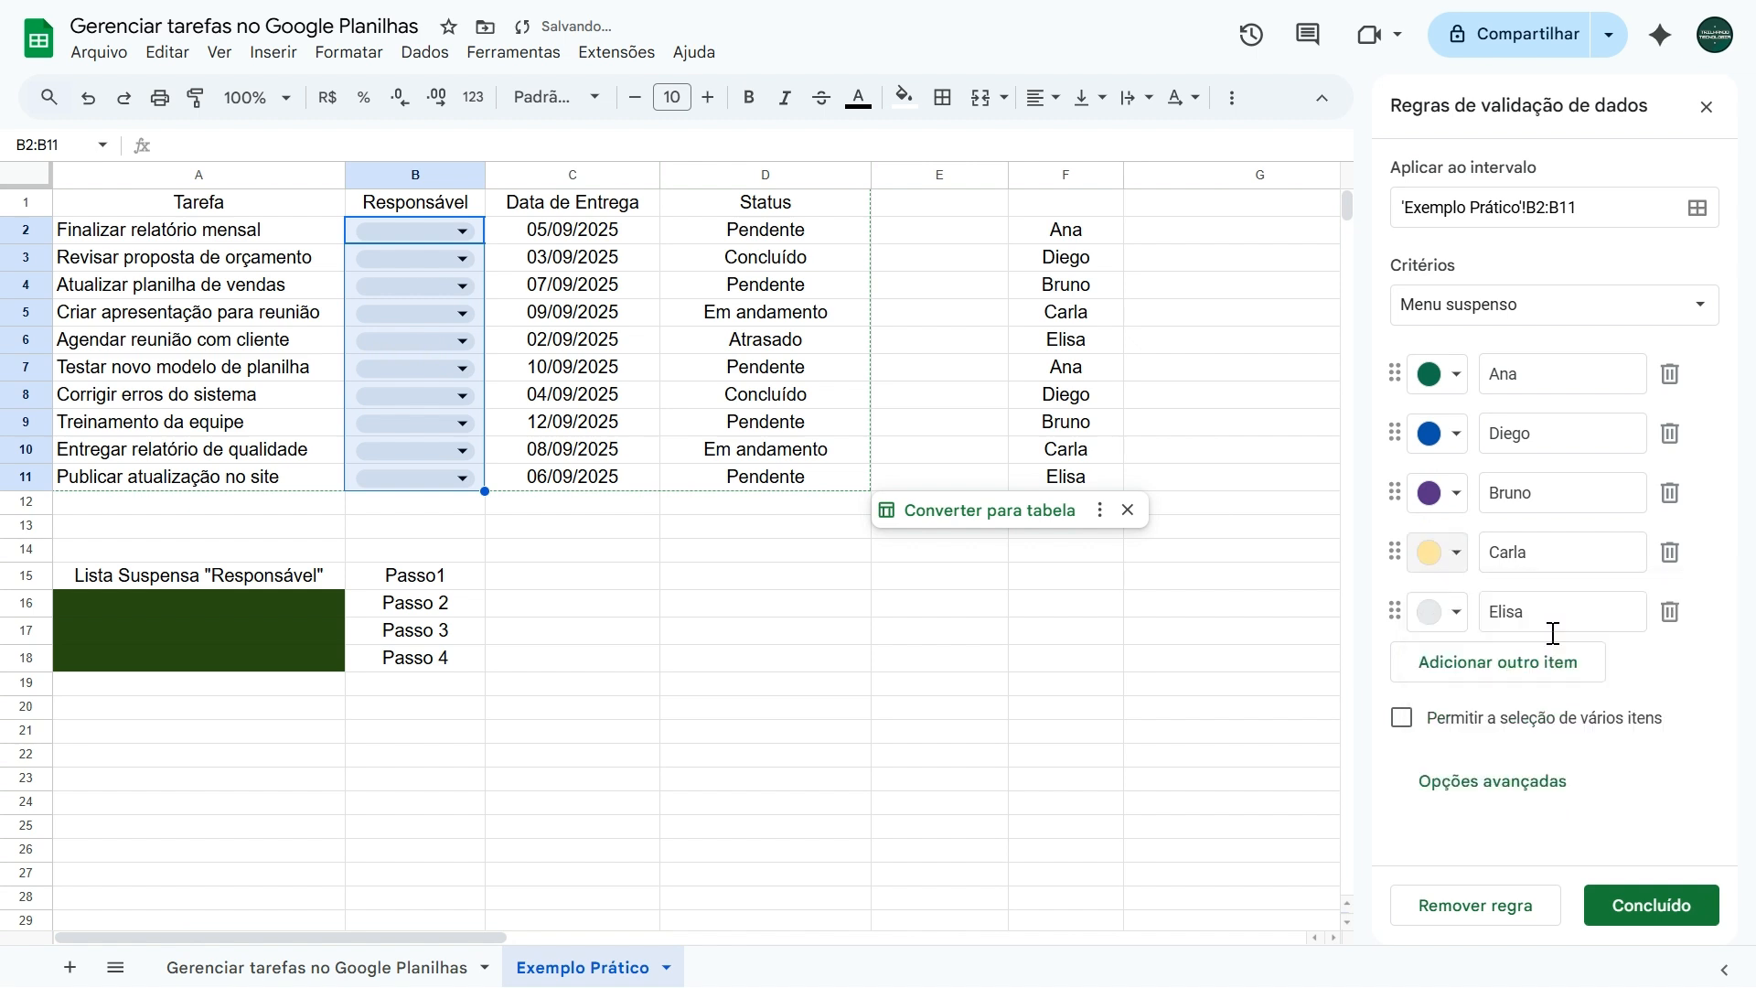
left_click(1438, 611)
left_click(1680, 698)
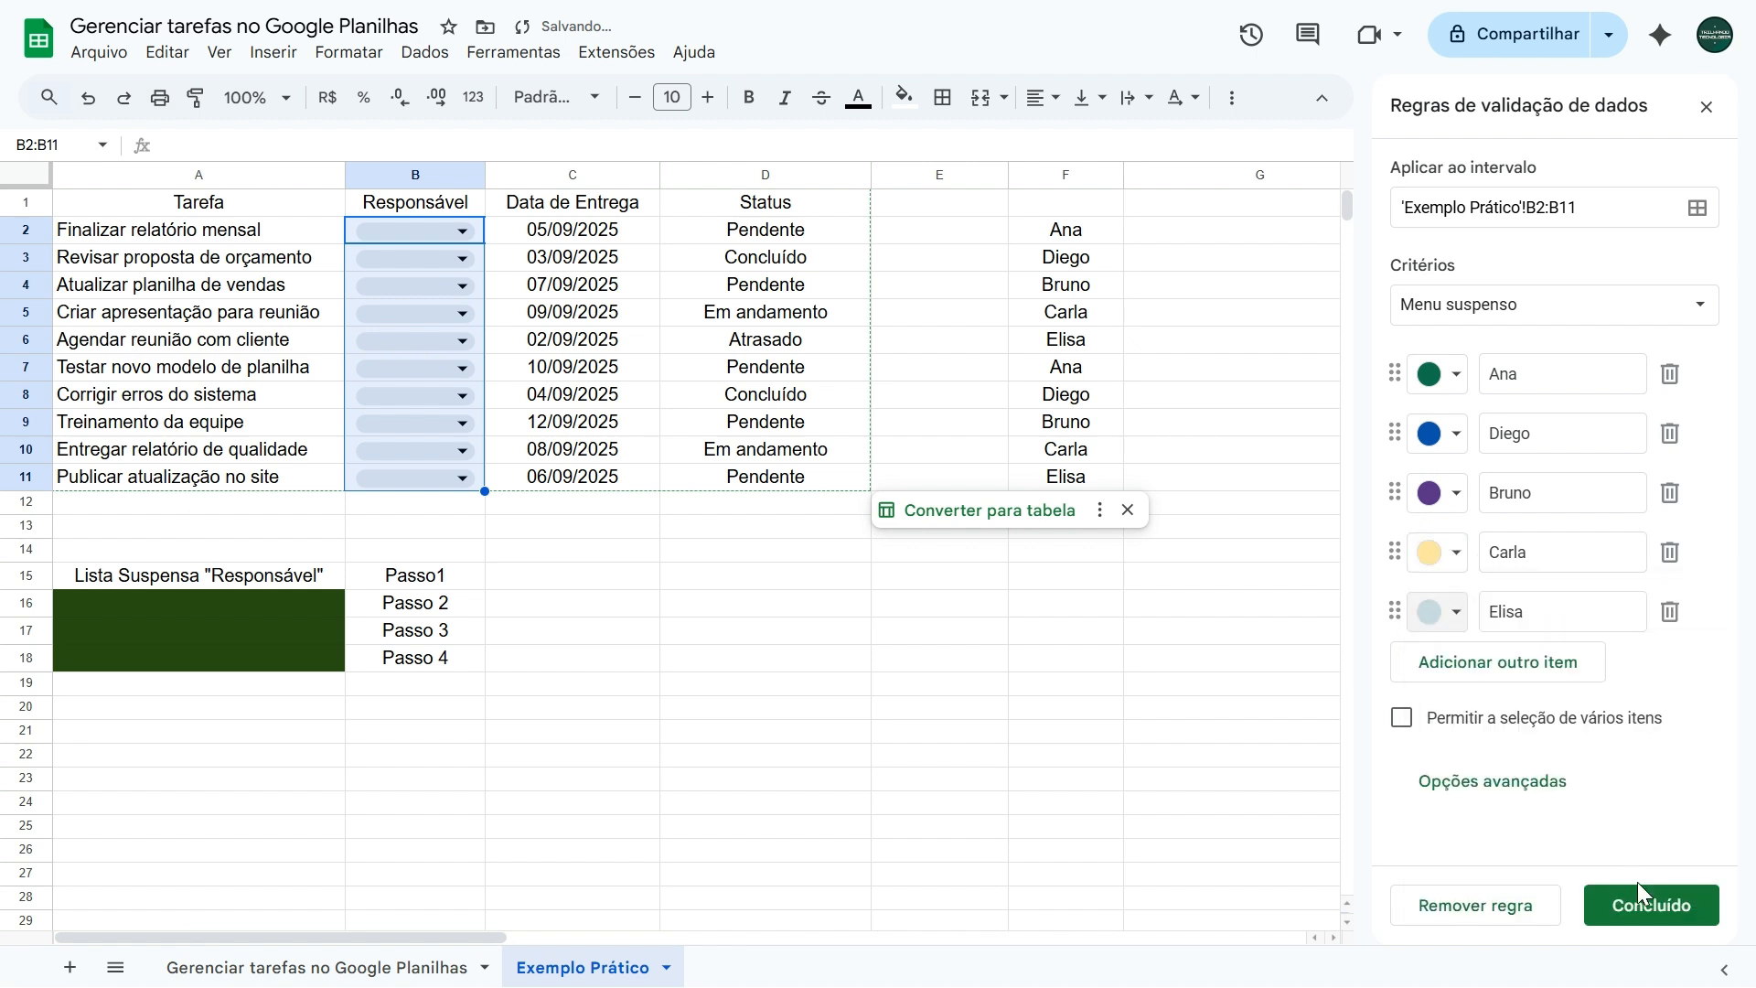
left_click(1648, 924)
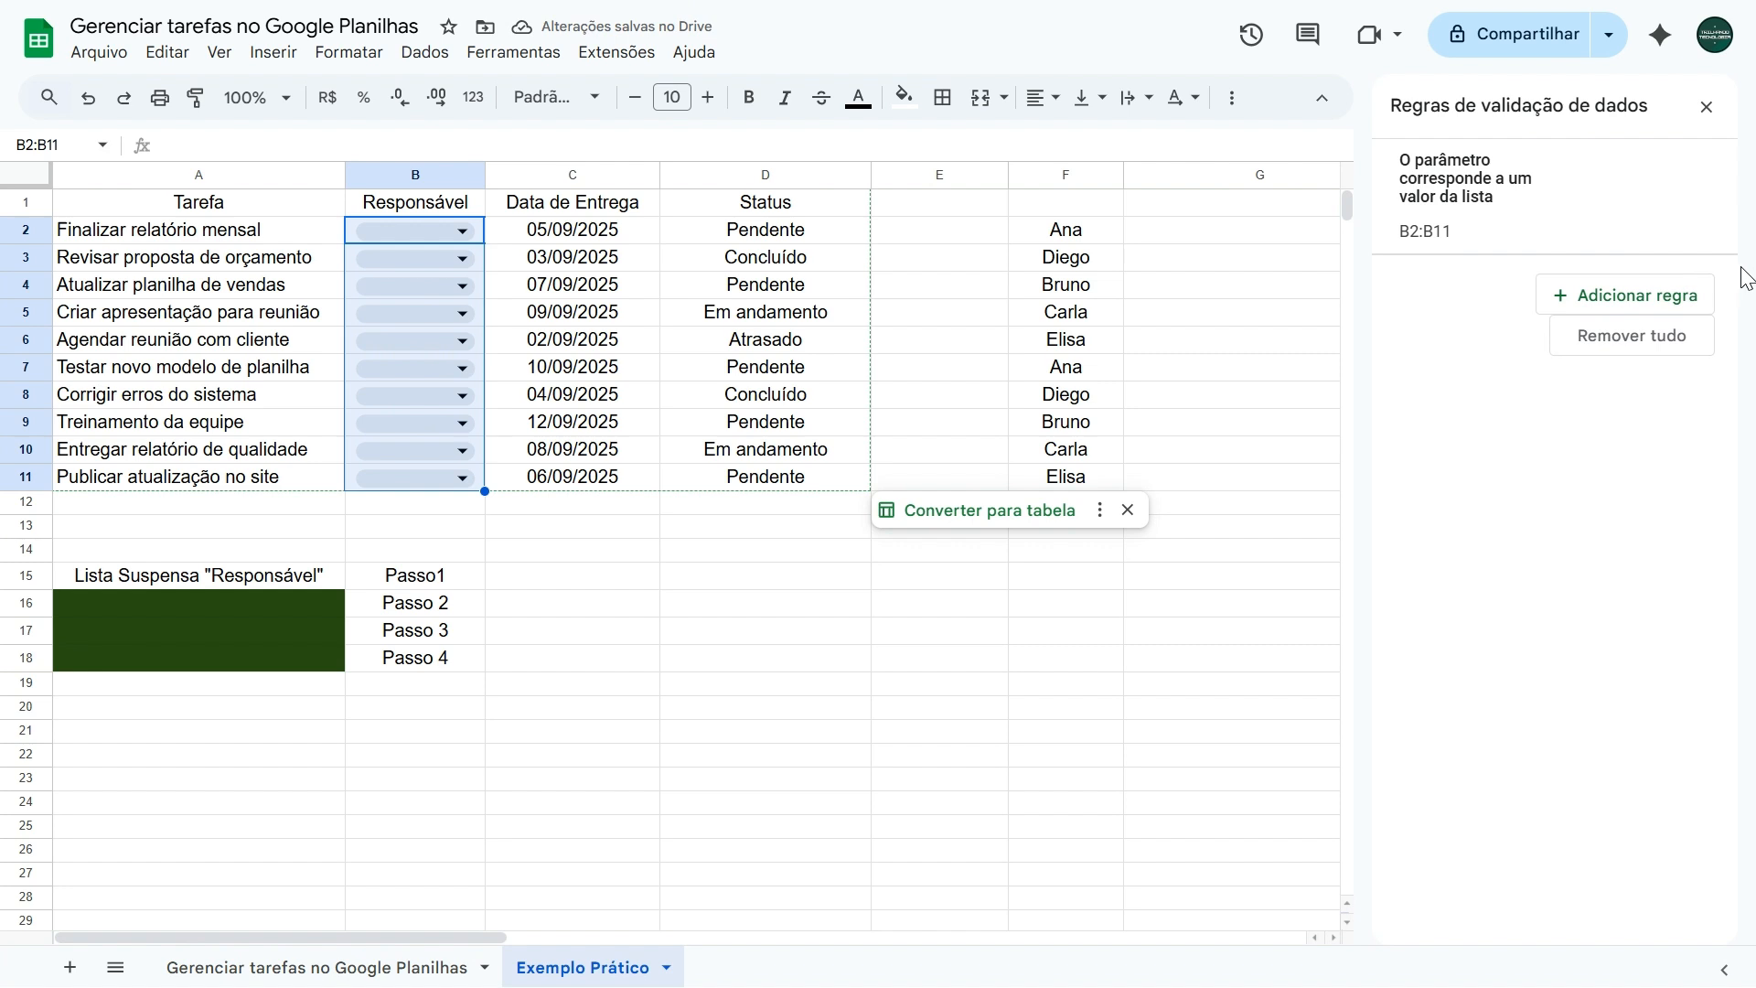
left_click(1707, 107)
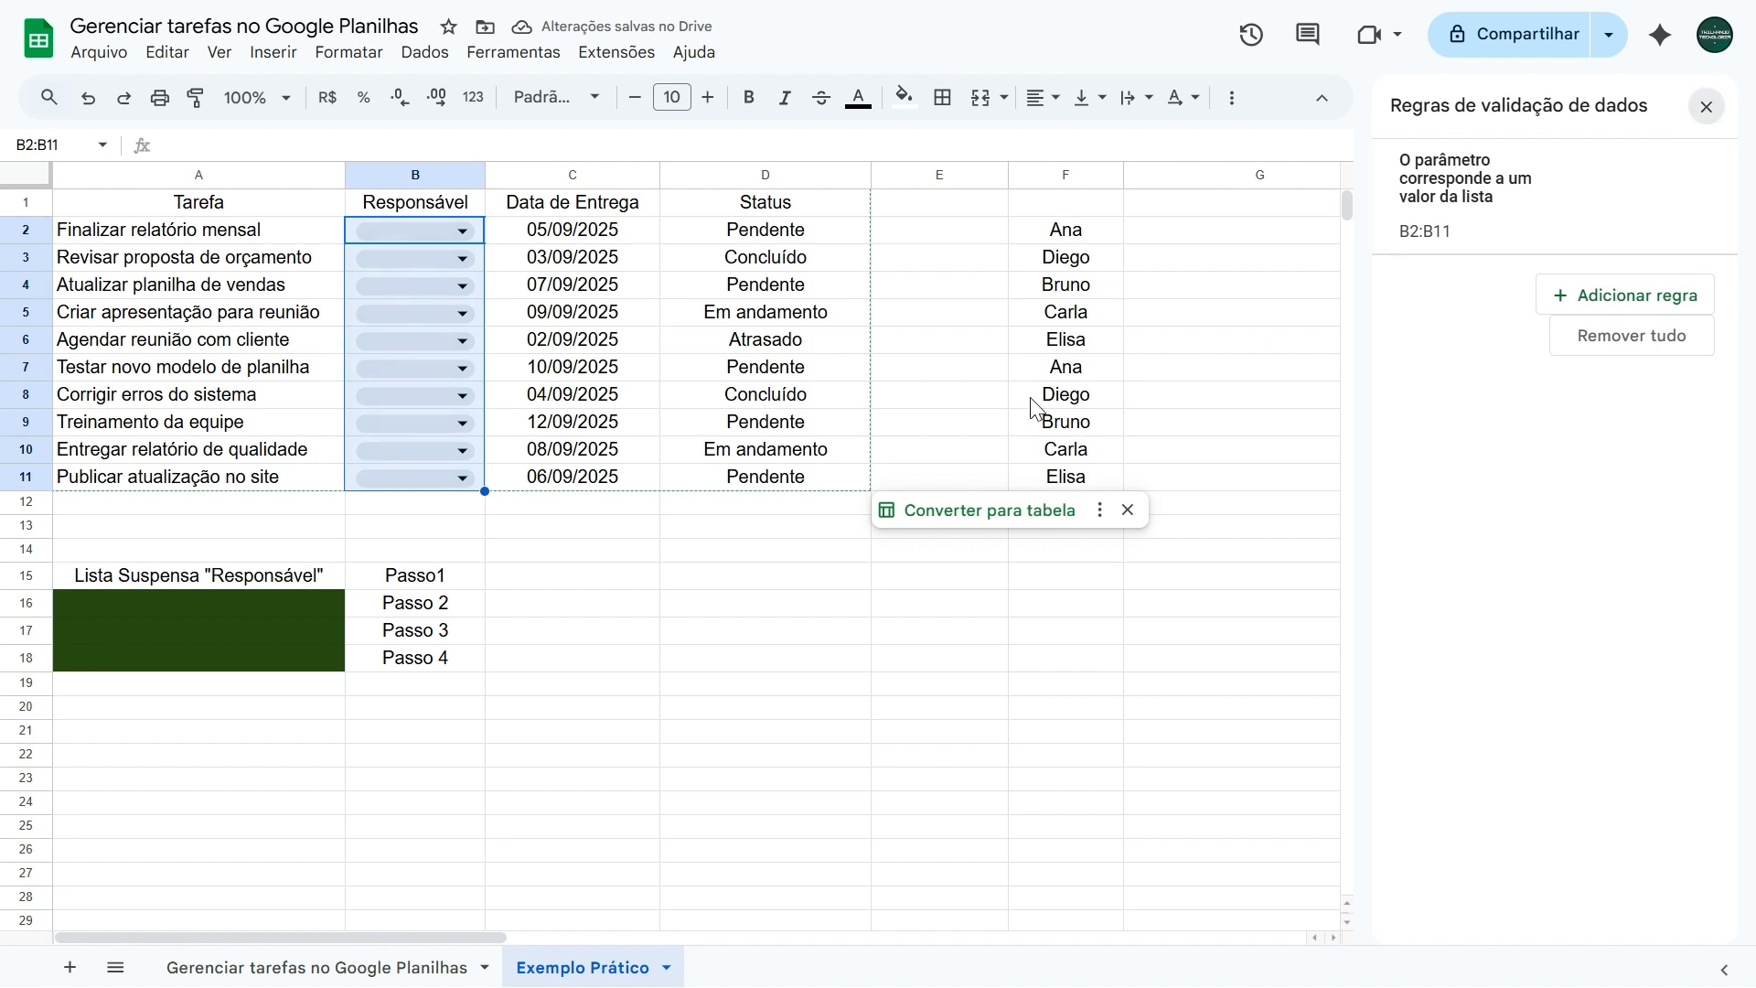
left_click(759, 611)
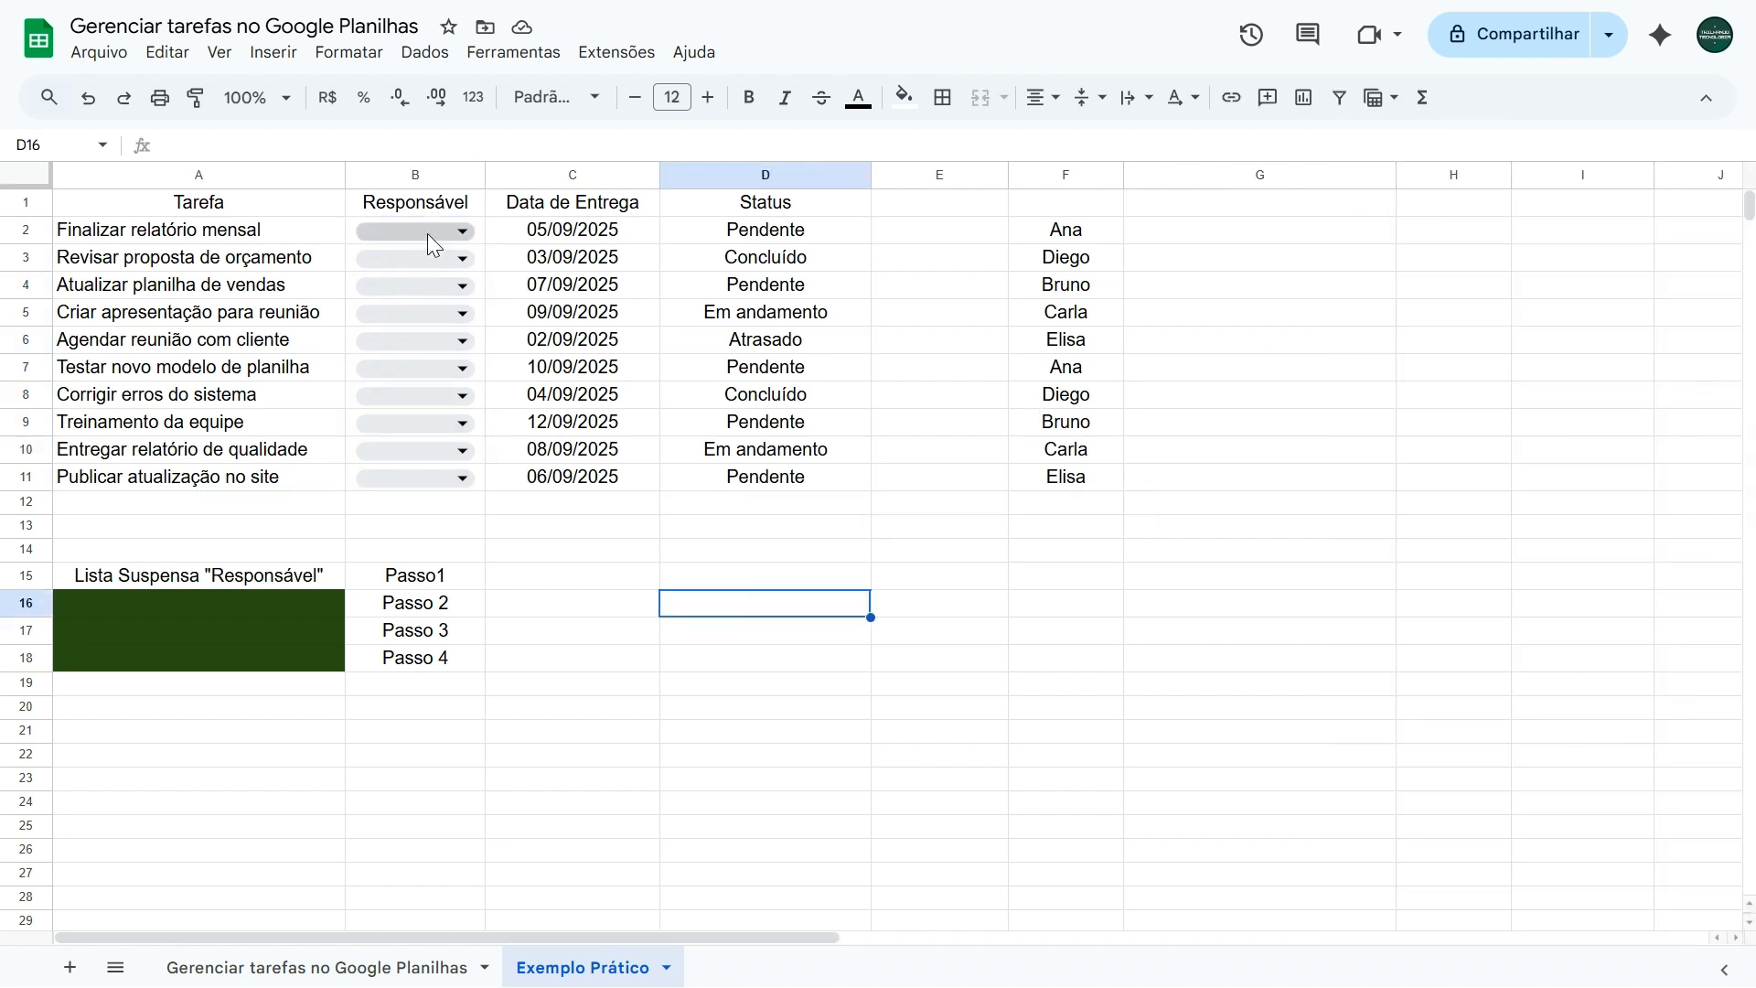
Choose the responsible person from the drop-down in each of B2:B6, matching the names in F2:F6
left_click(428, 236)
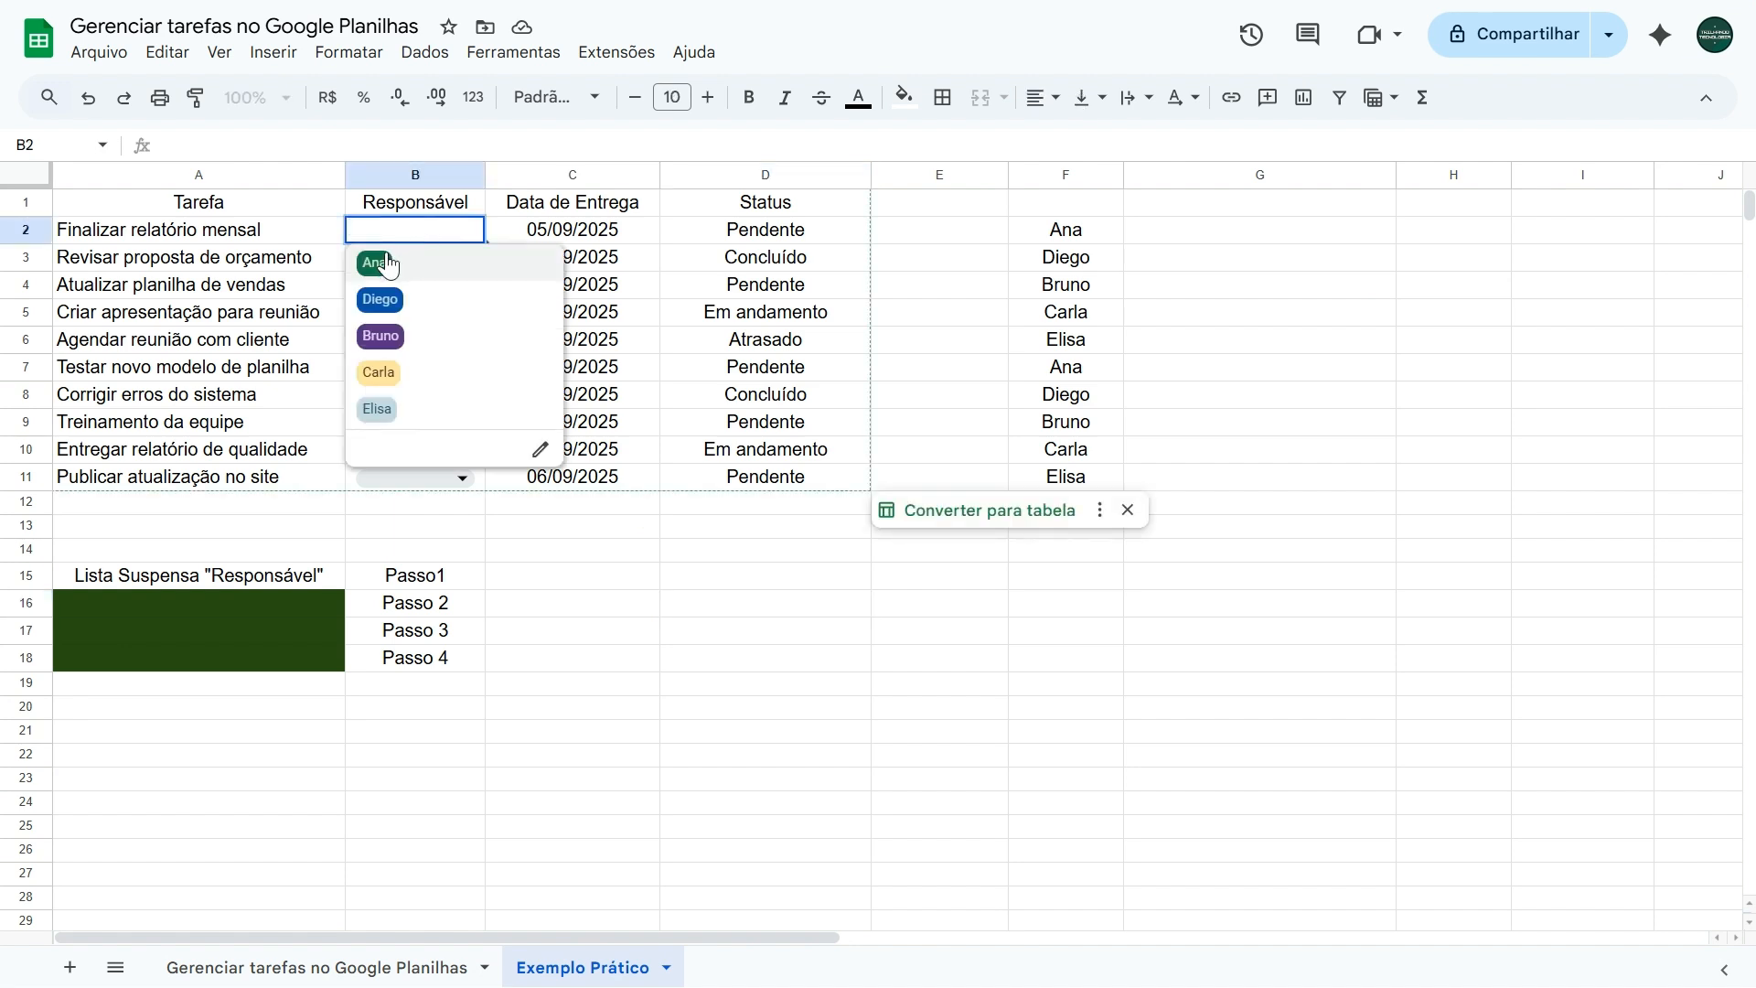
left_click(389, 264)
left_click(432, 258)
left_click(384, 327)
left_click(403, 289)
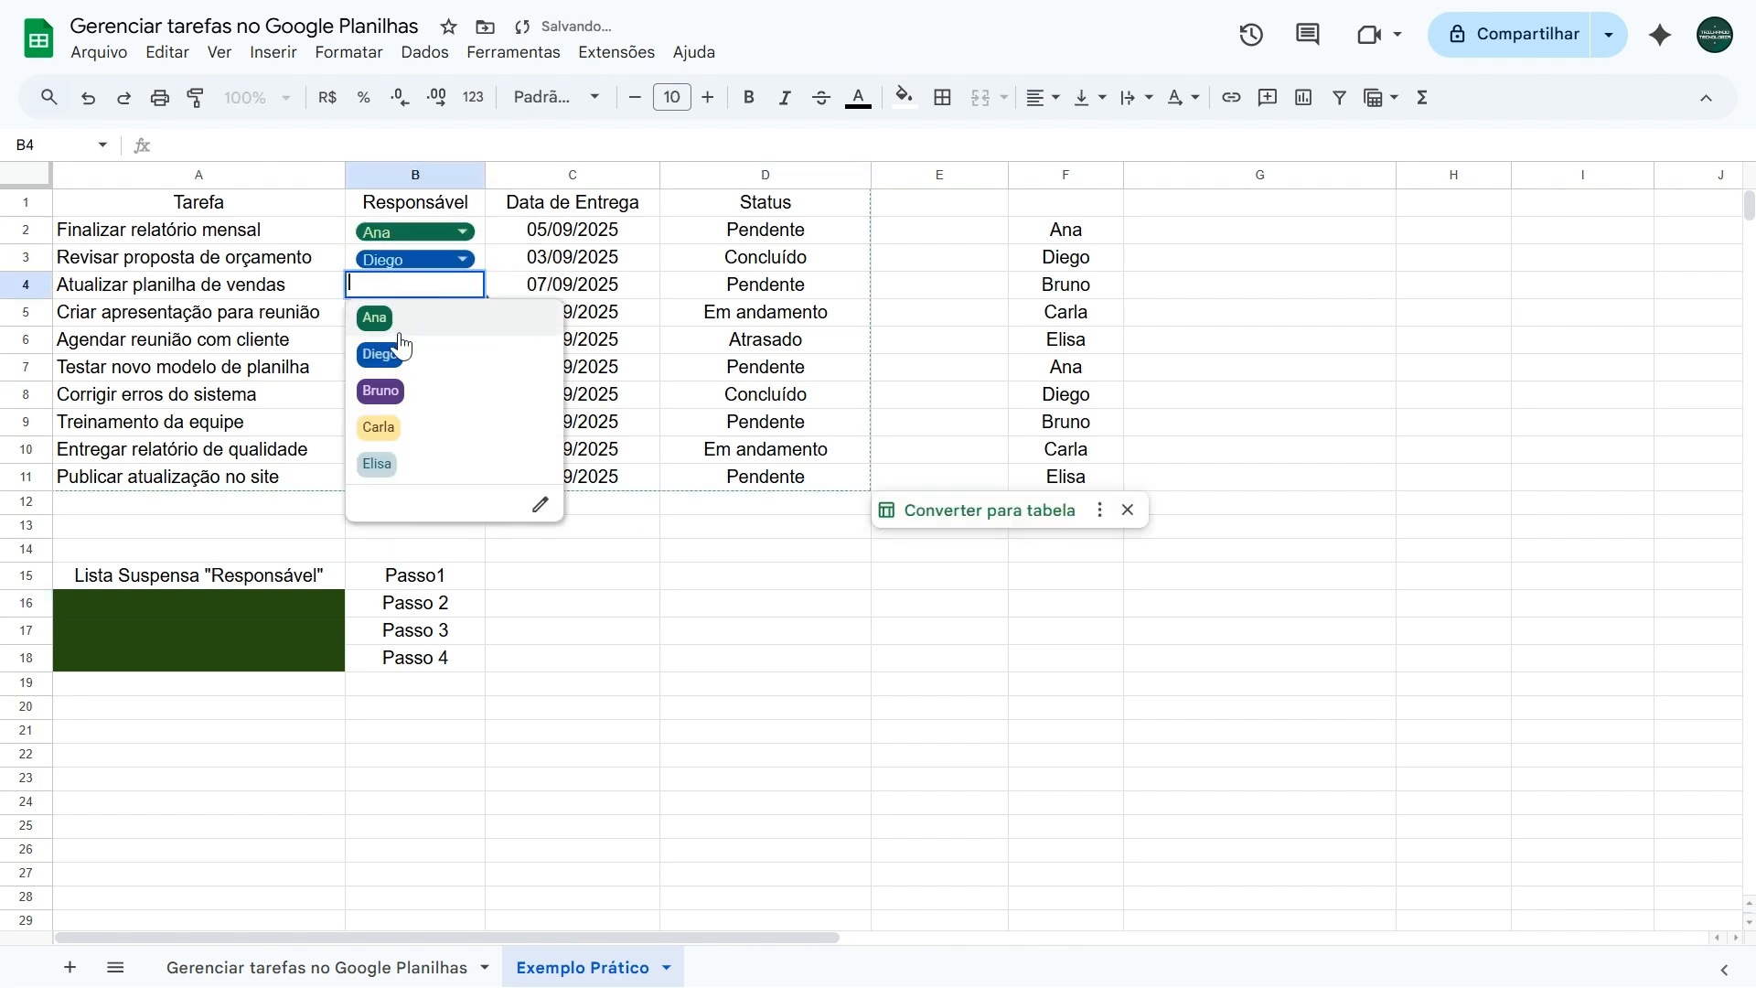
left_click(381, 392)
left_click(405, 316)
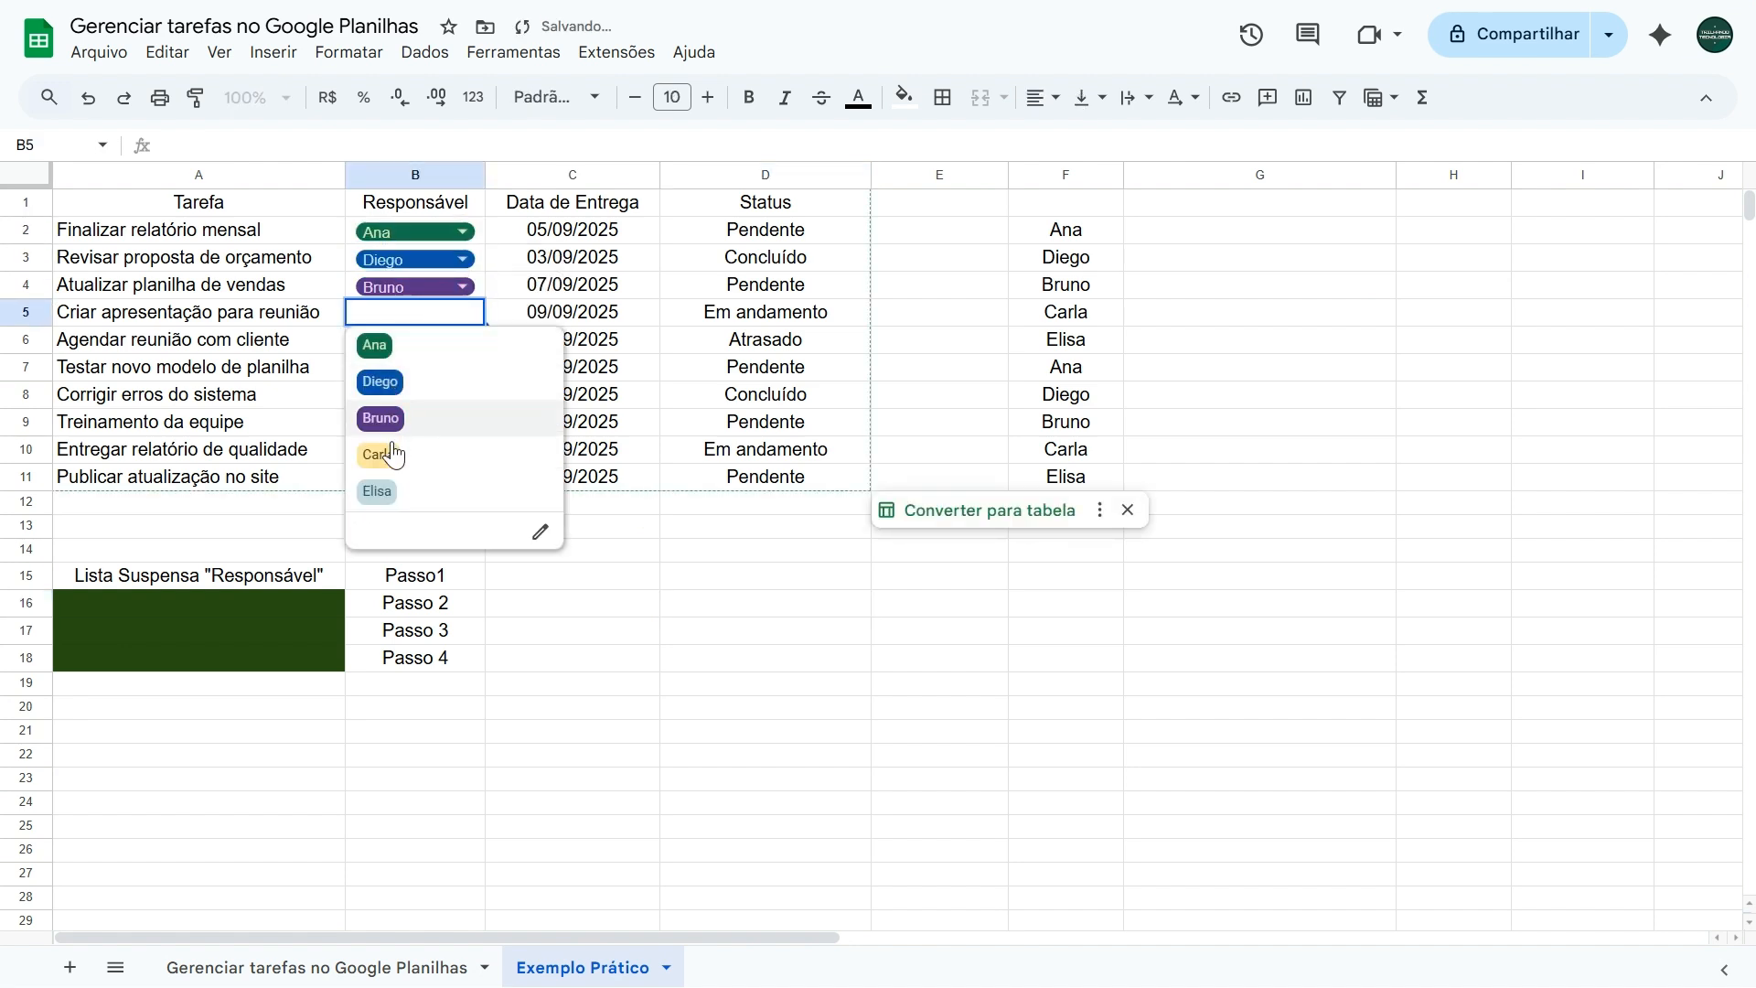
left_click(393, 454)
left_click(411, 345)
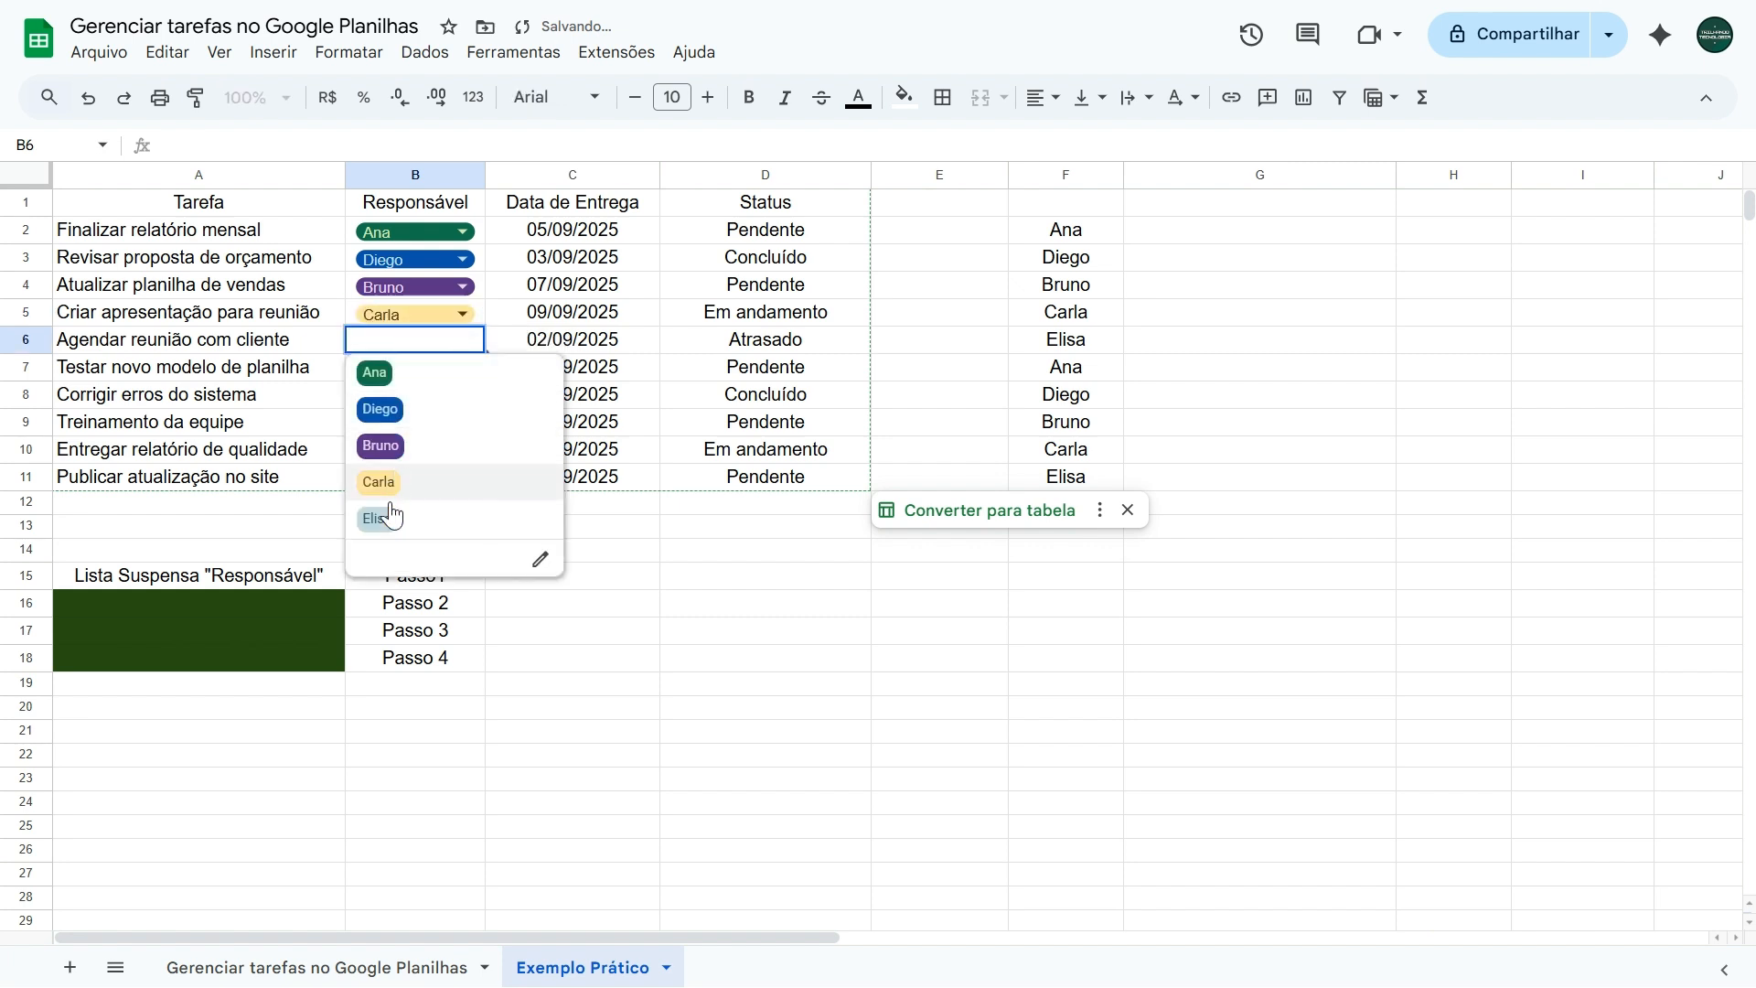
left_click(393, 517)
Choose the responsible person from the drop-down in each of B7:B11, matching the names in F7:F11
left_click(393, 370)
left_click(389, 402)
left_click(397, 393)
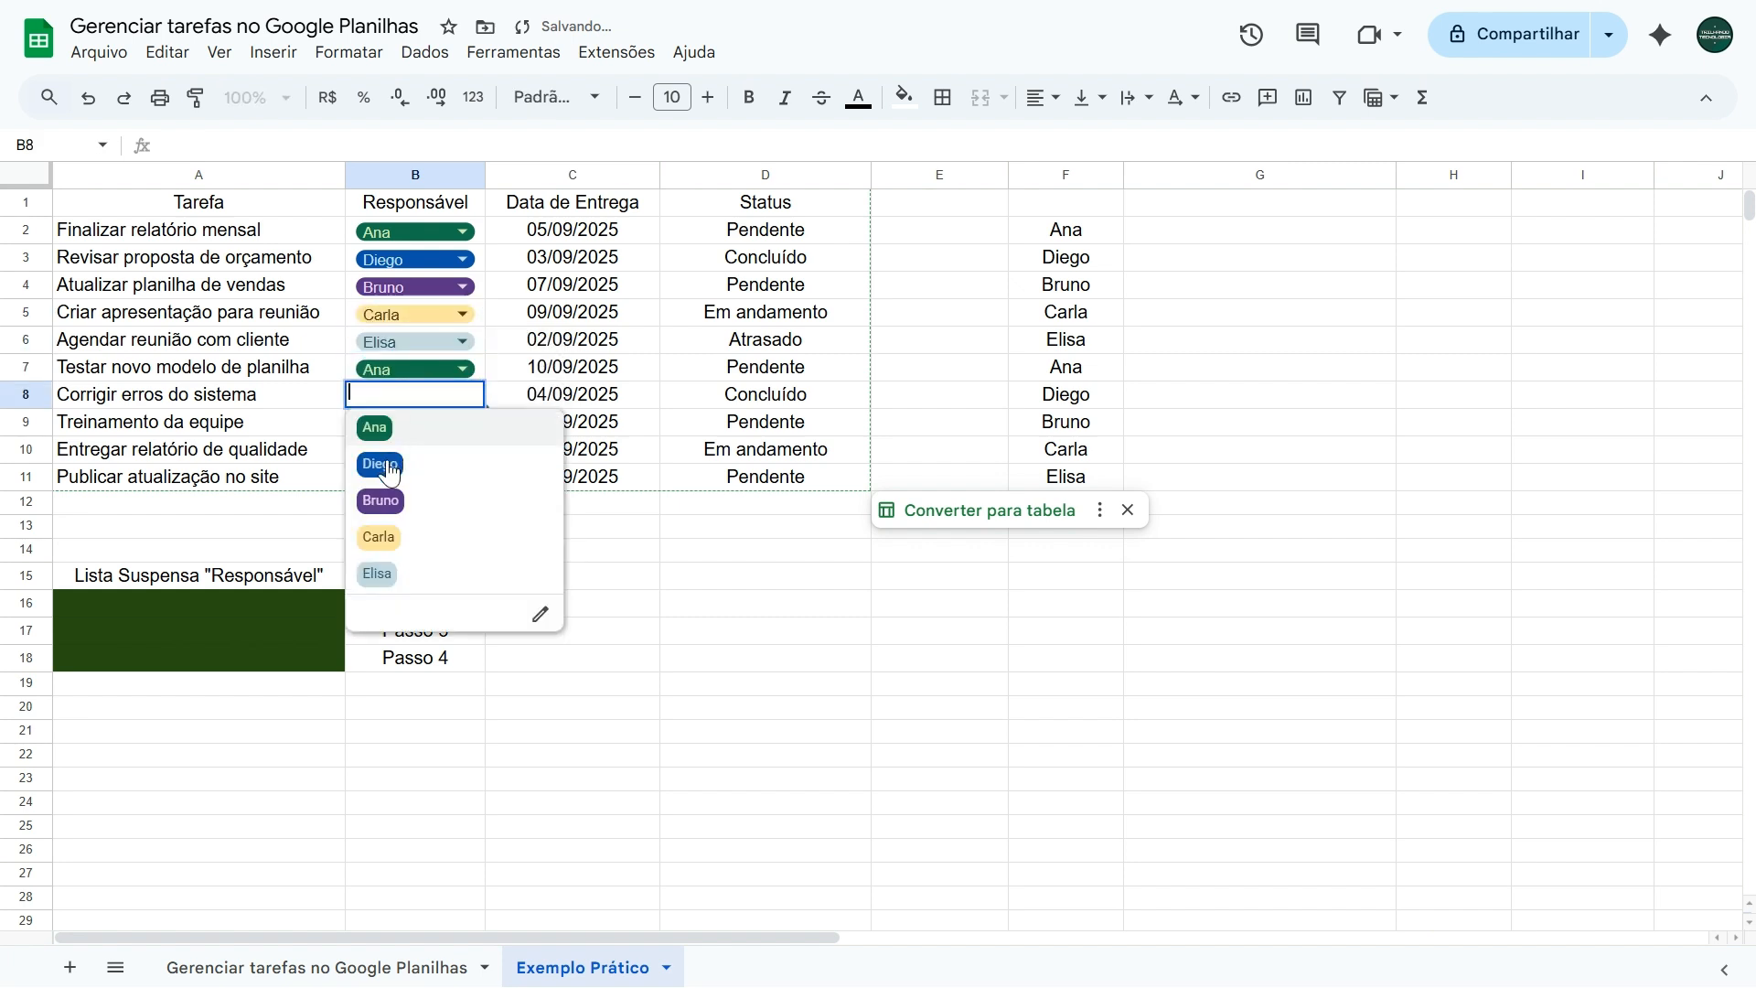
left_click(390, 469)
left_click(402, 423)
left_click(403, 422)
left_click(382, 526)
left_click(393, 450)
left_click(394, 450)
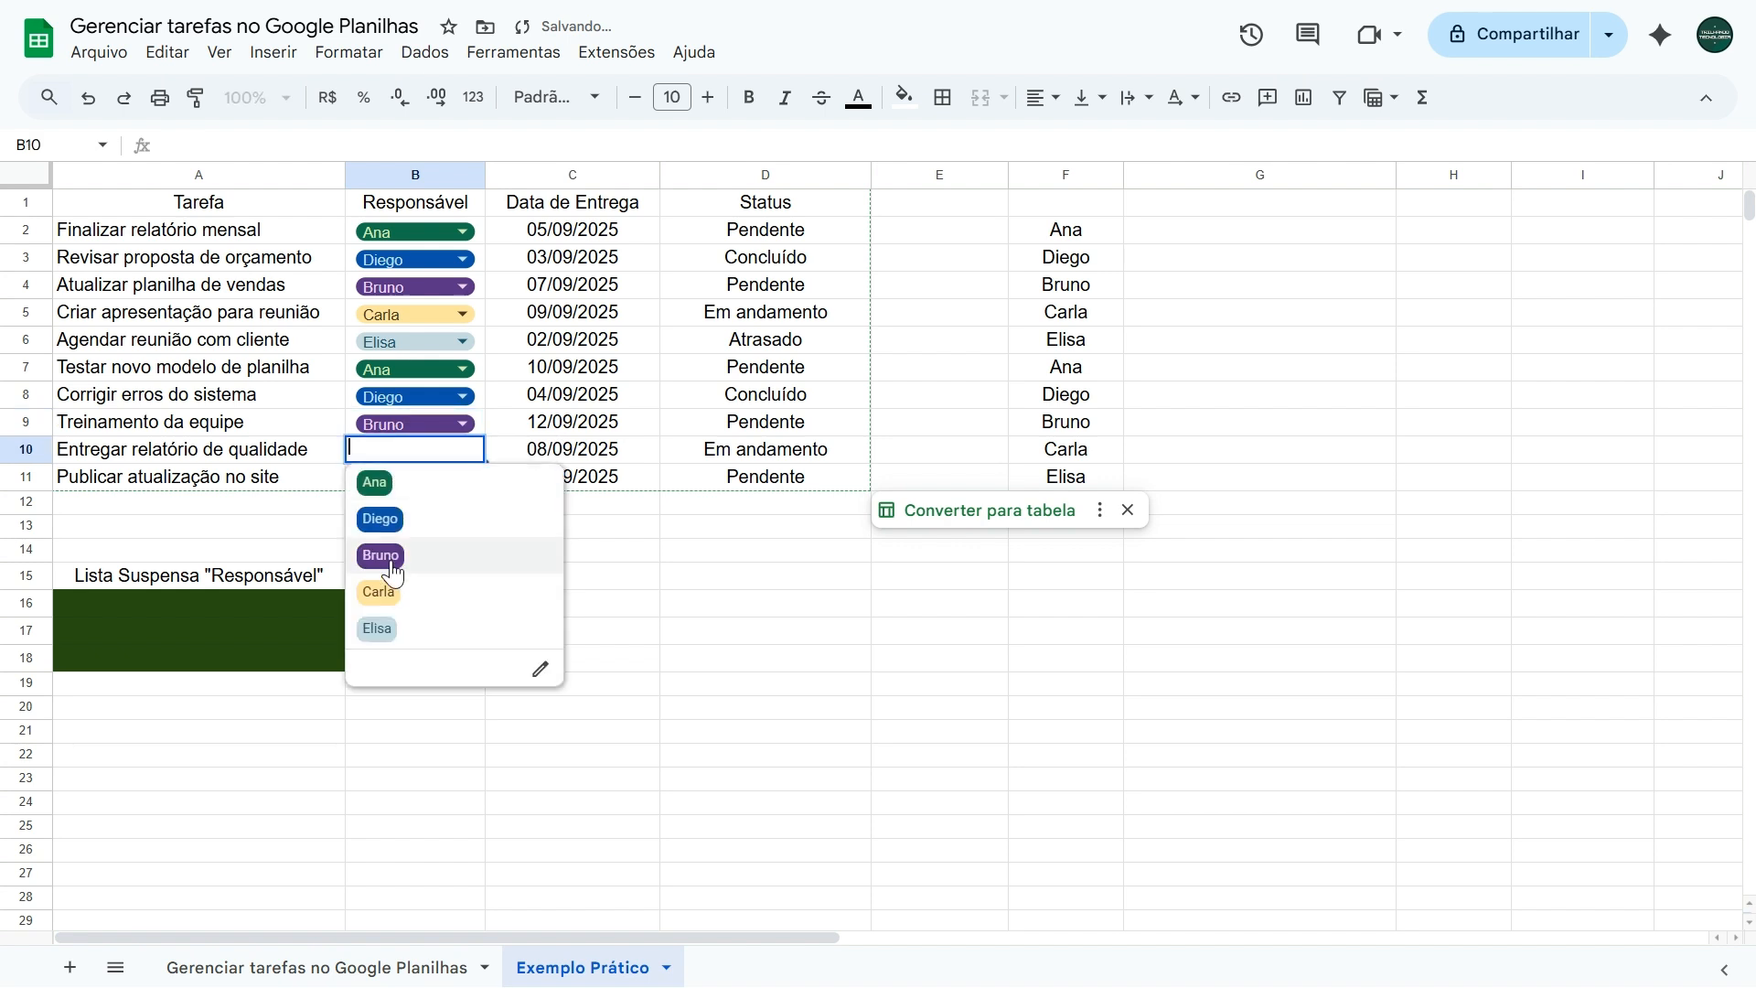
left_click(382, 593)
left_click(399, 478)
left_click(384, 663)
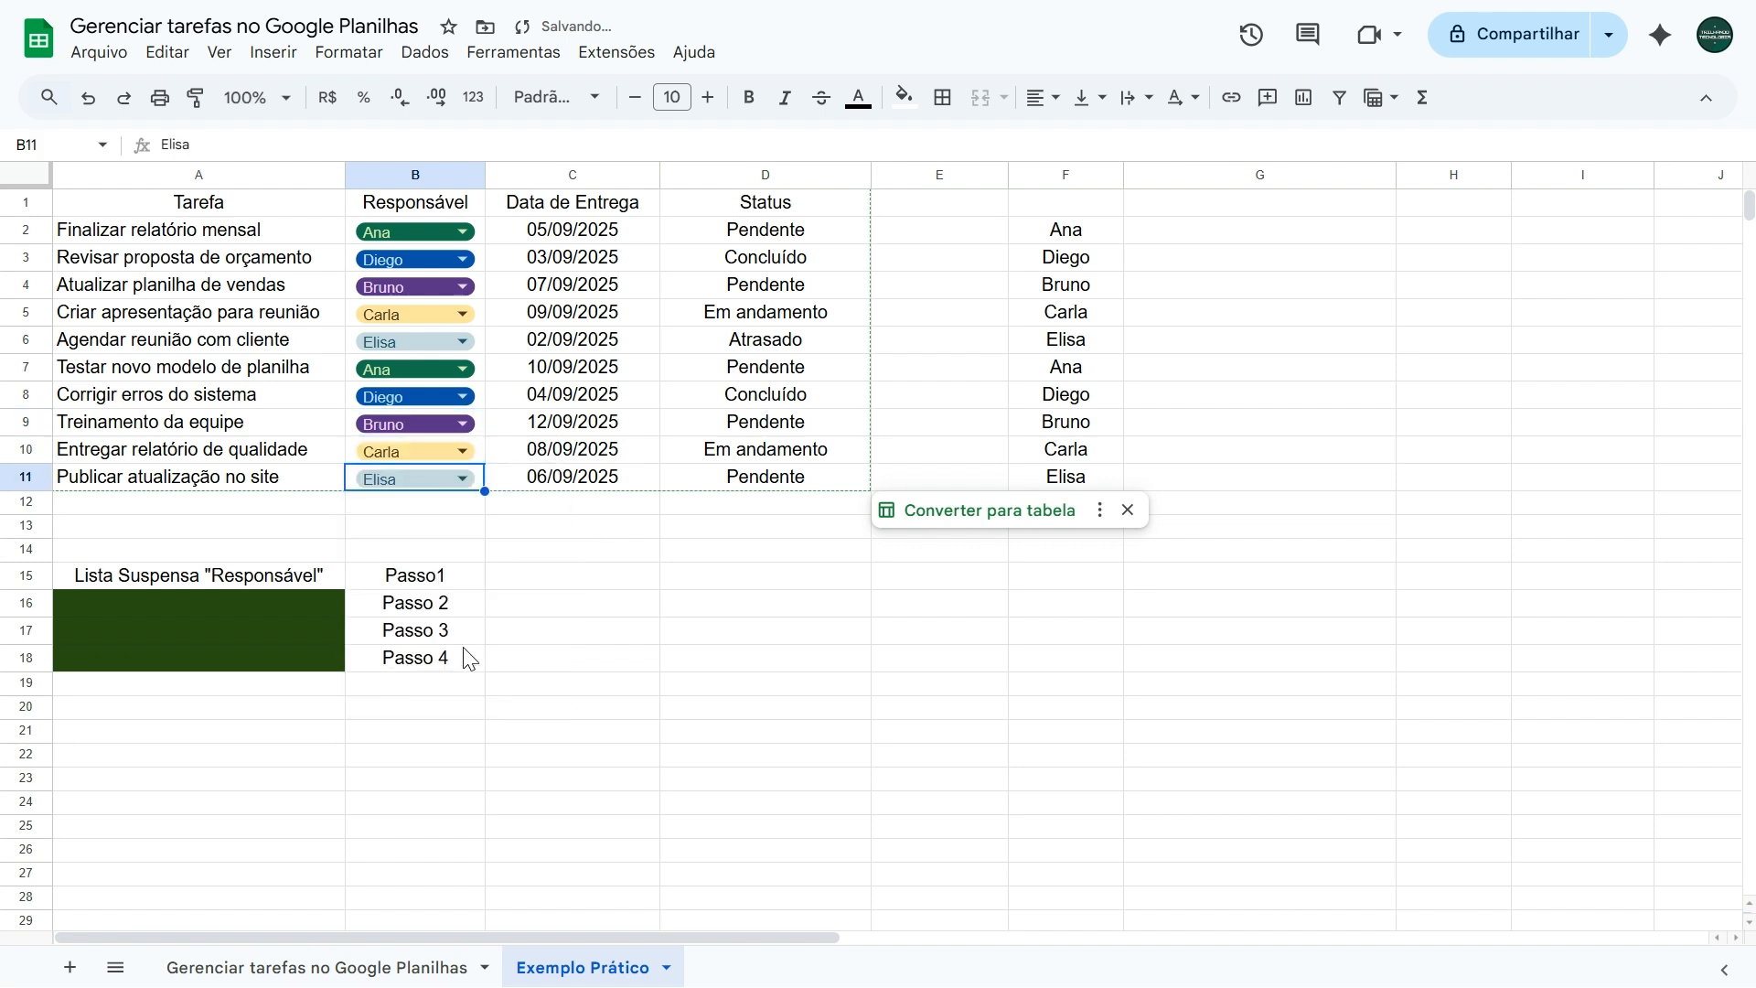
Delete the reference list of names in F2:F11
left_click(584, 586)
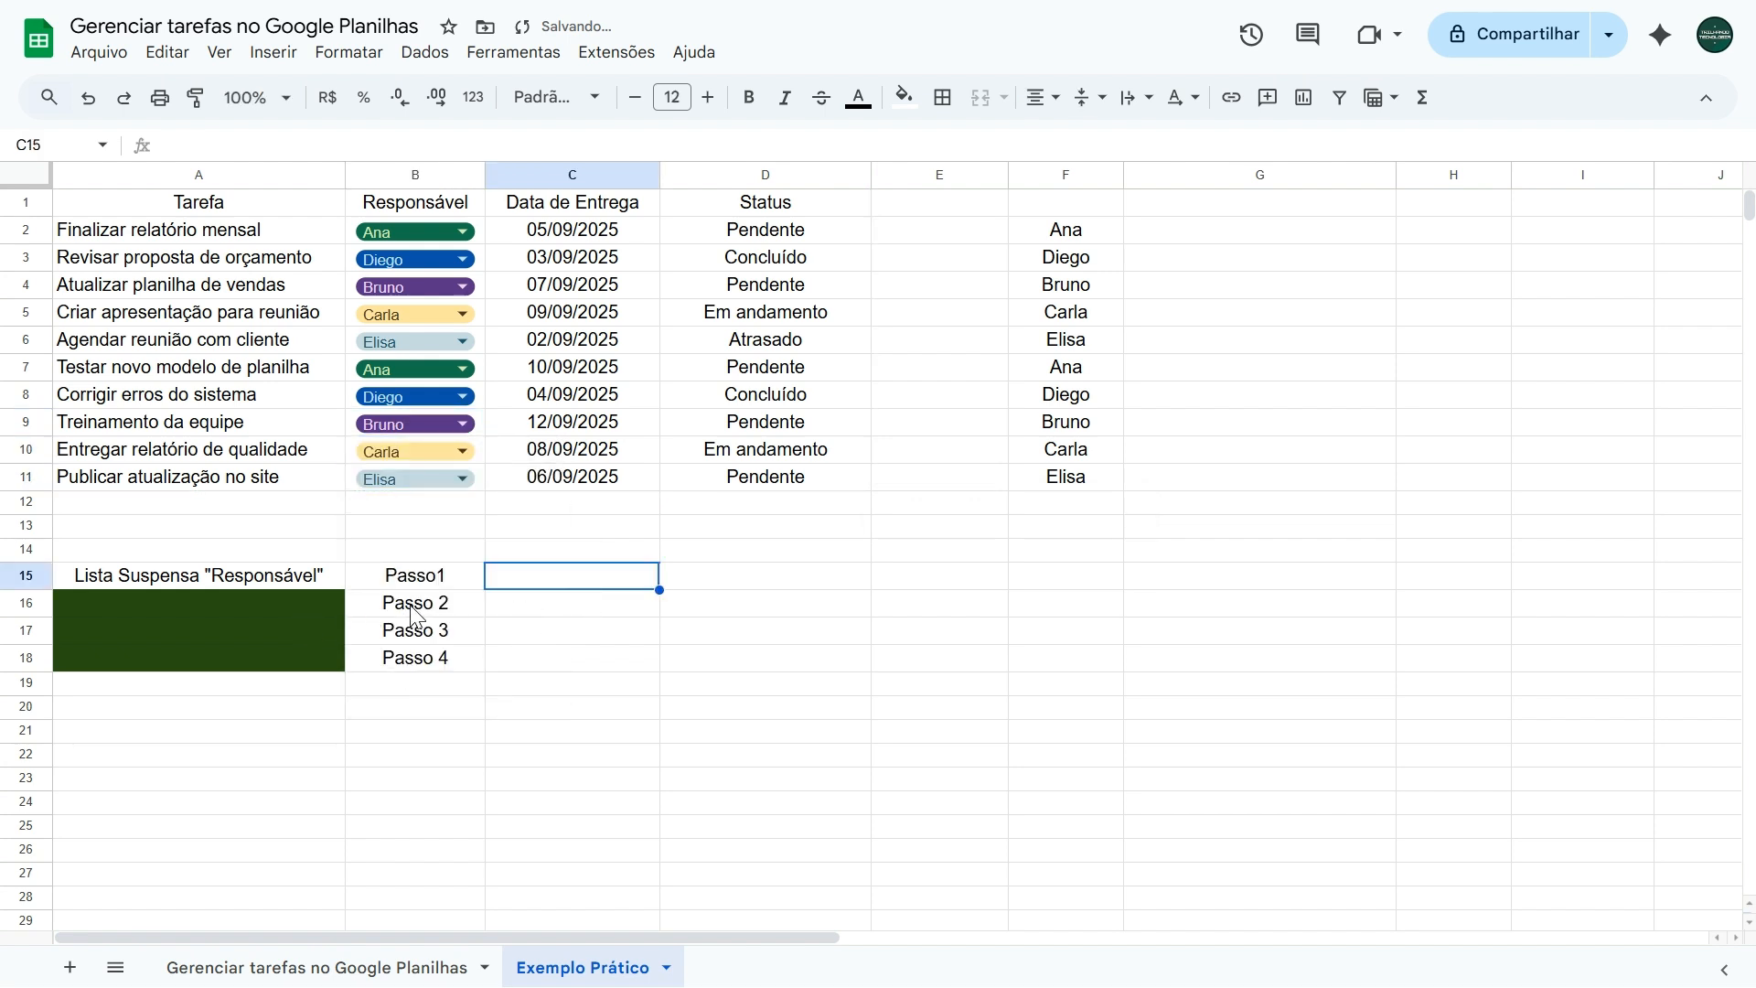
left_click_drag(1039, 223, 1052, 531)
key("Delete")
Fill A16 beside Passo 2 with the text Formatação Condicional para Datas
left_click(457, 611)
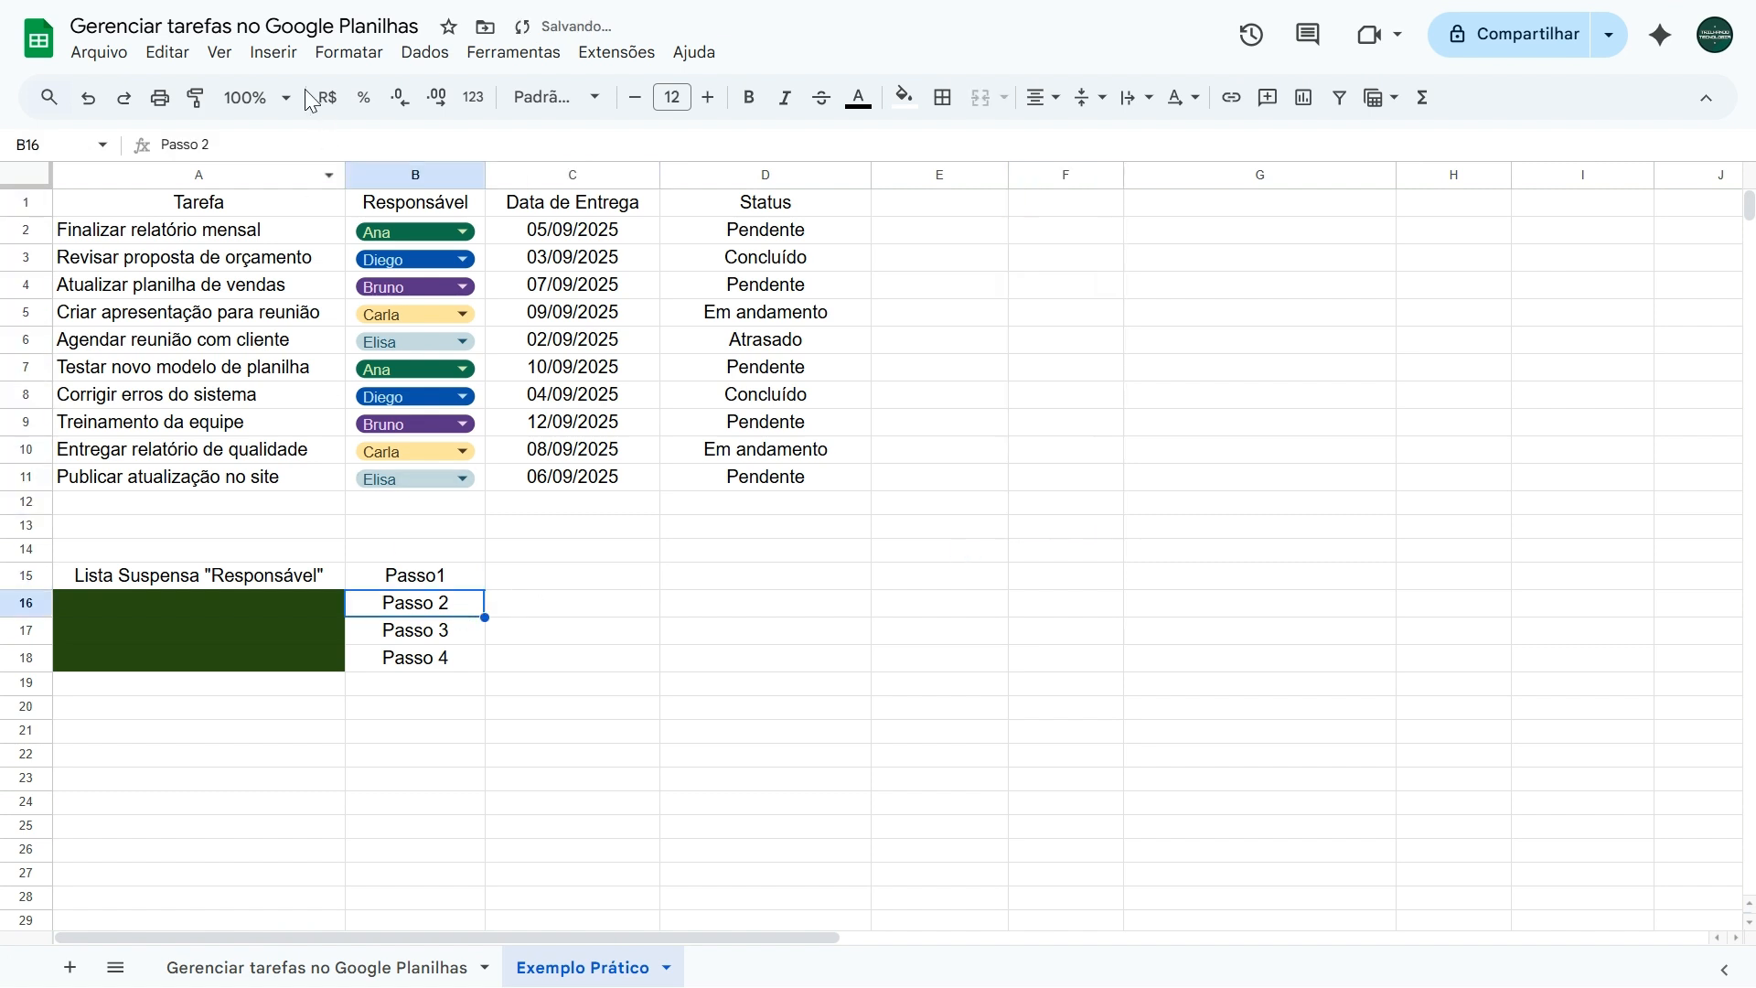
left_click(280, 602)
type("Formatação Condicional para Datas")
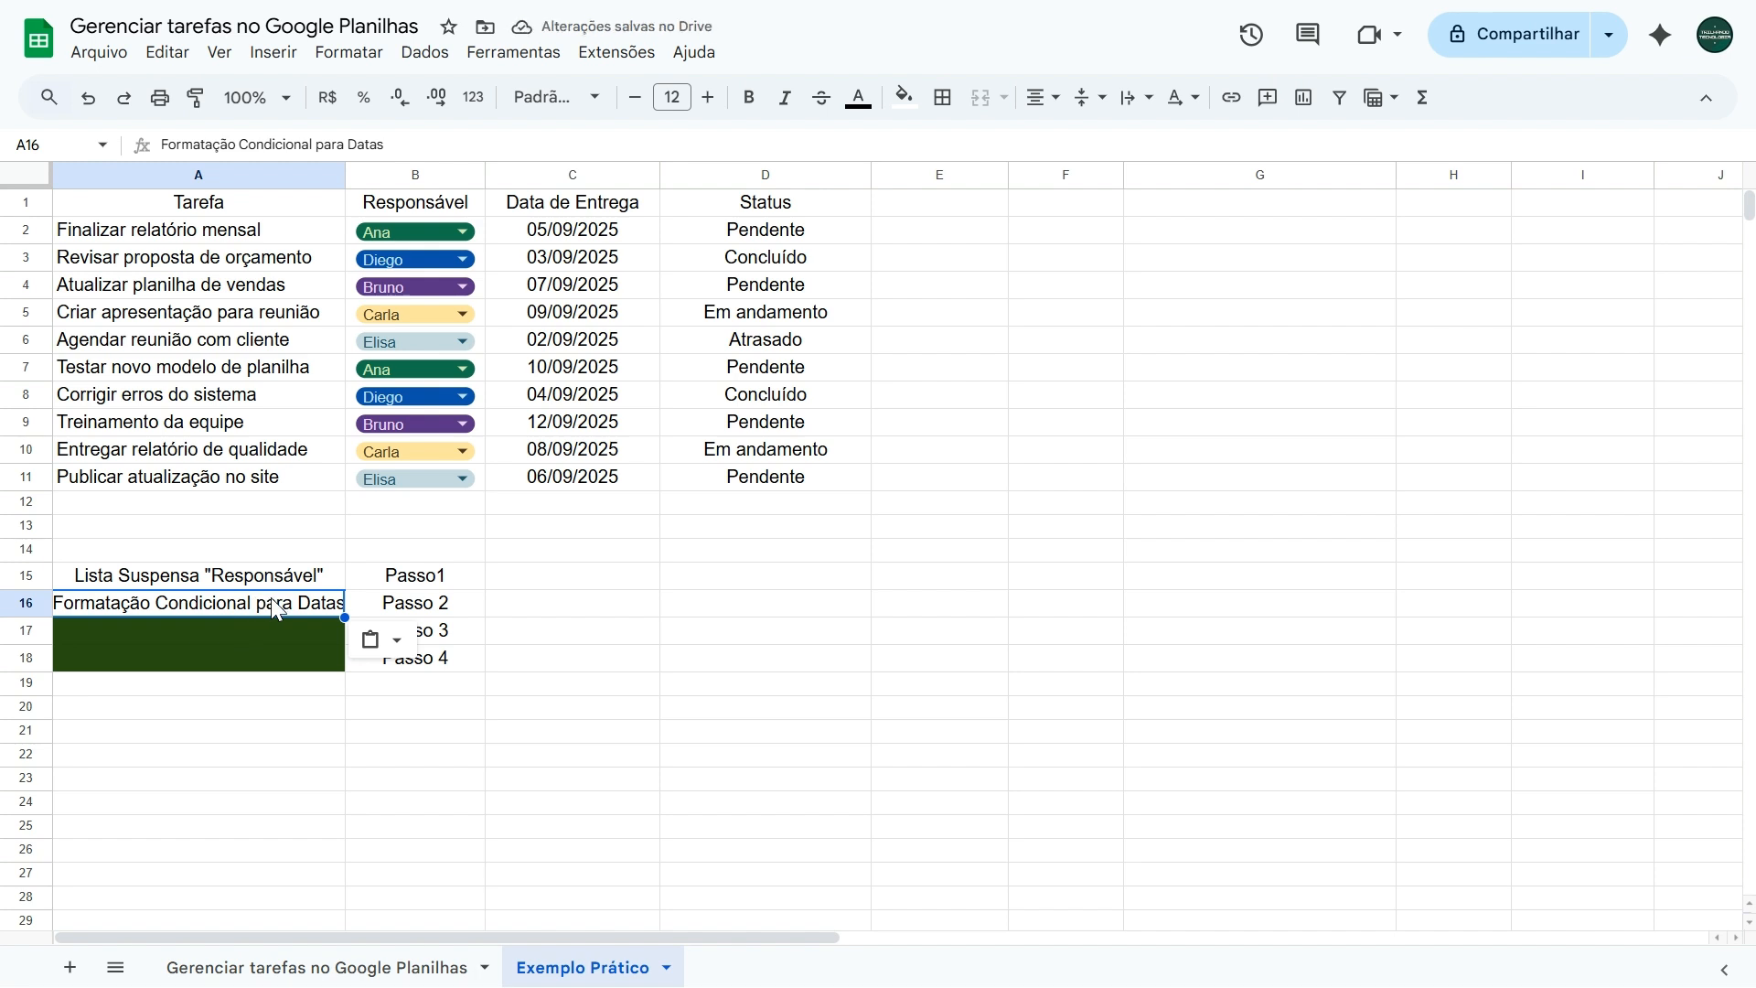
Enter the formula =HOJE() in D14, below the Status column
left_click_drag(574, 232, 576, 483)
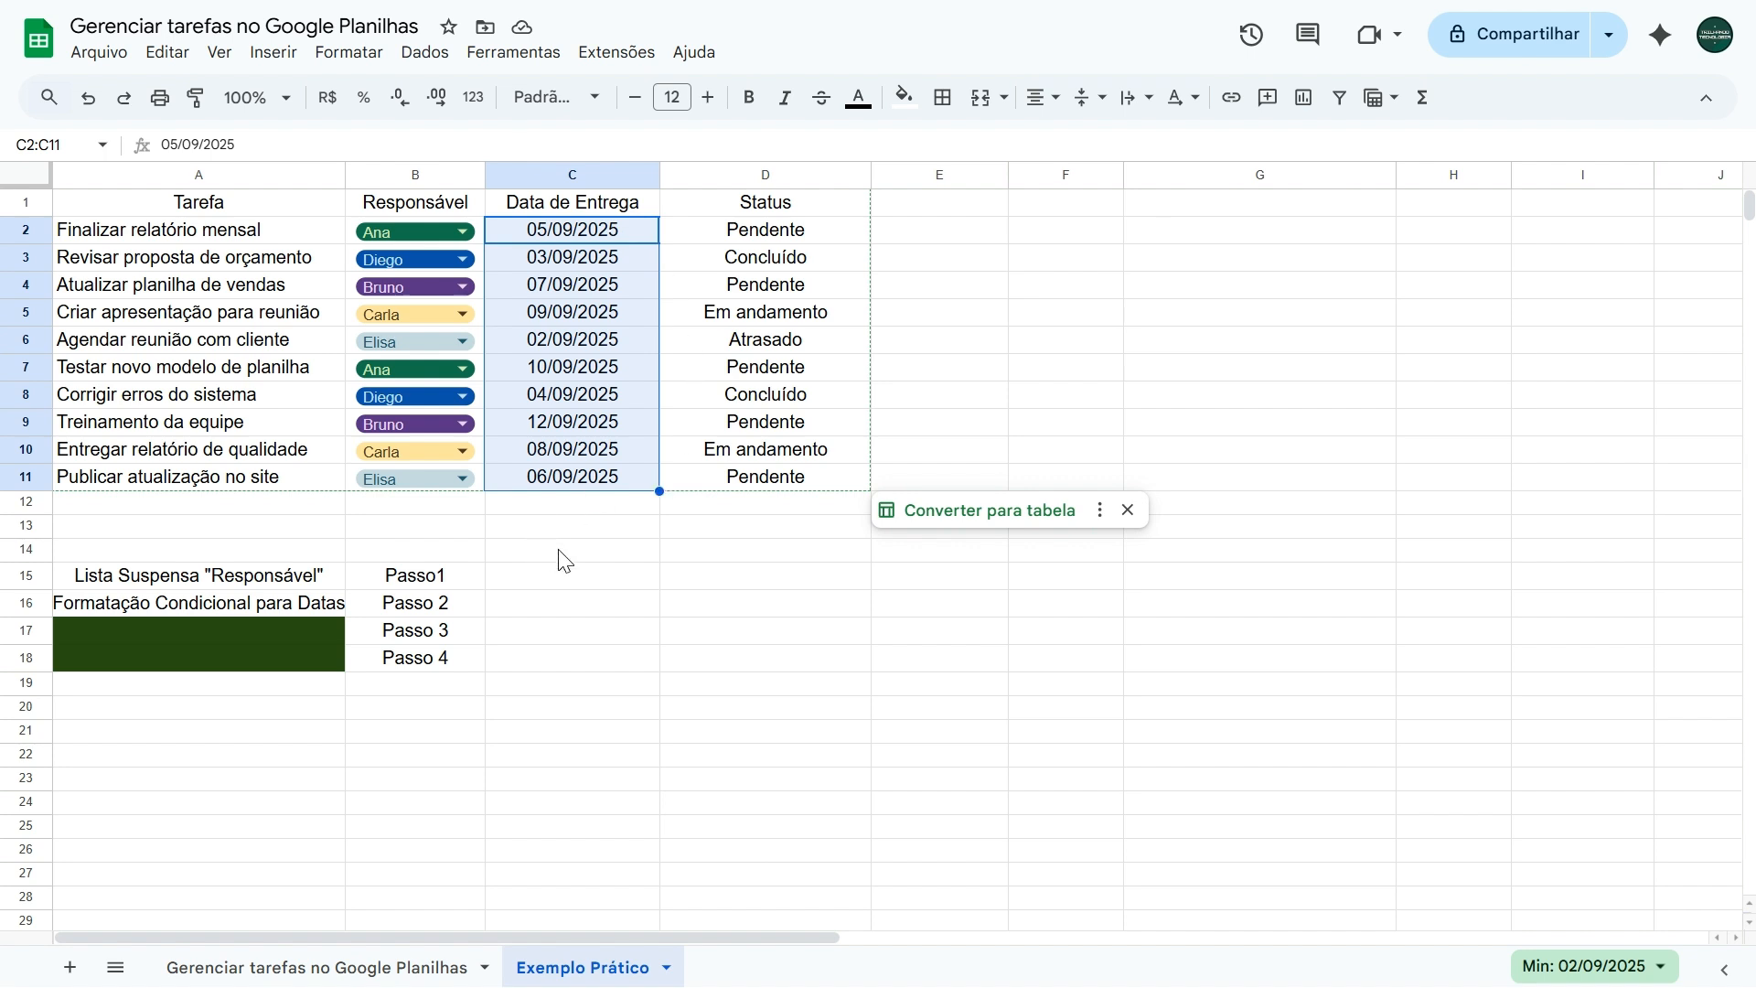
left_click(707, 535)
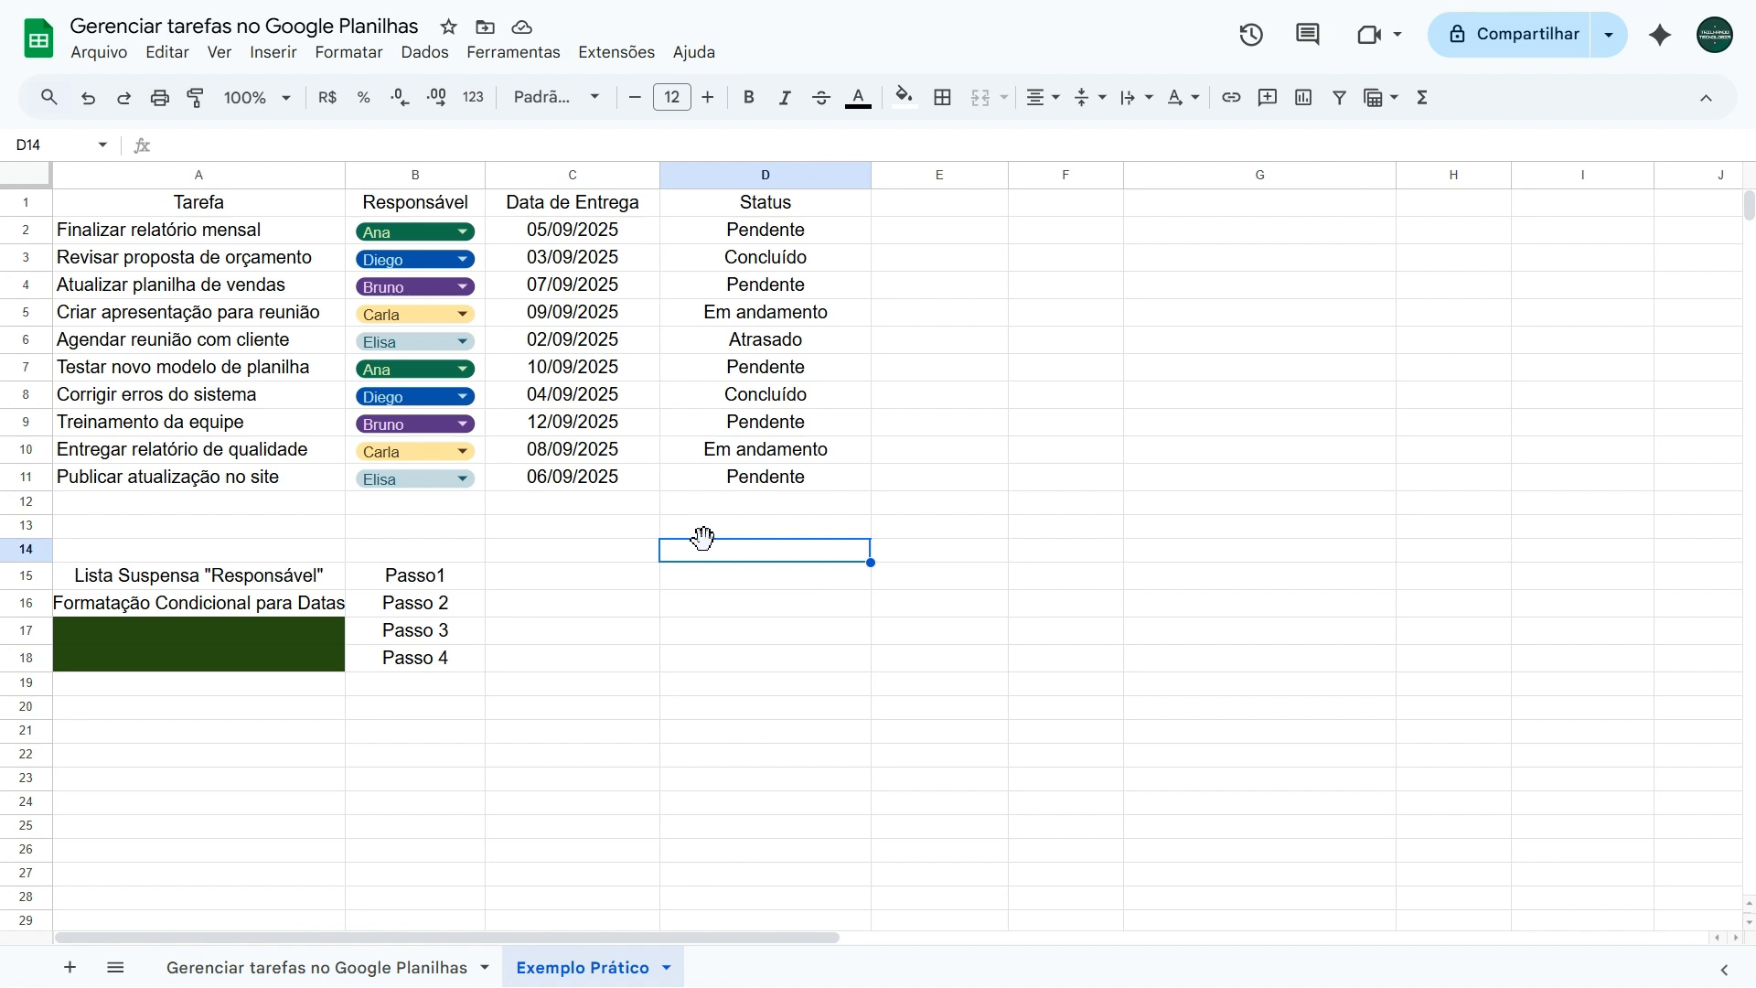
type("=hoje")
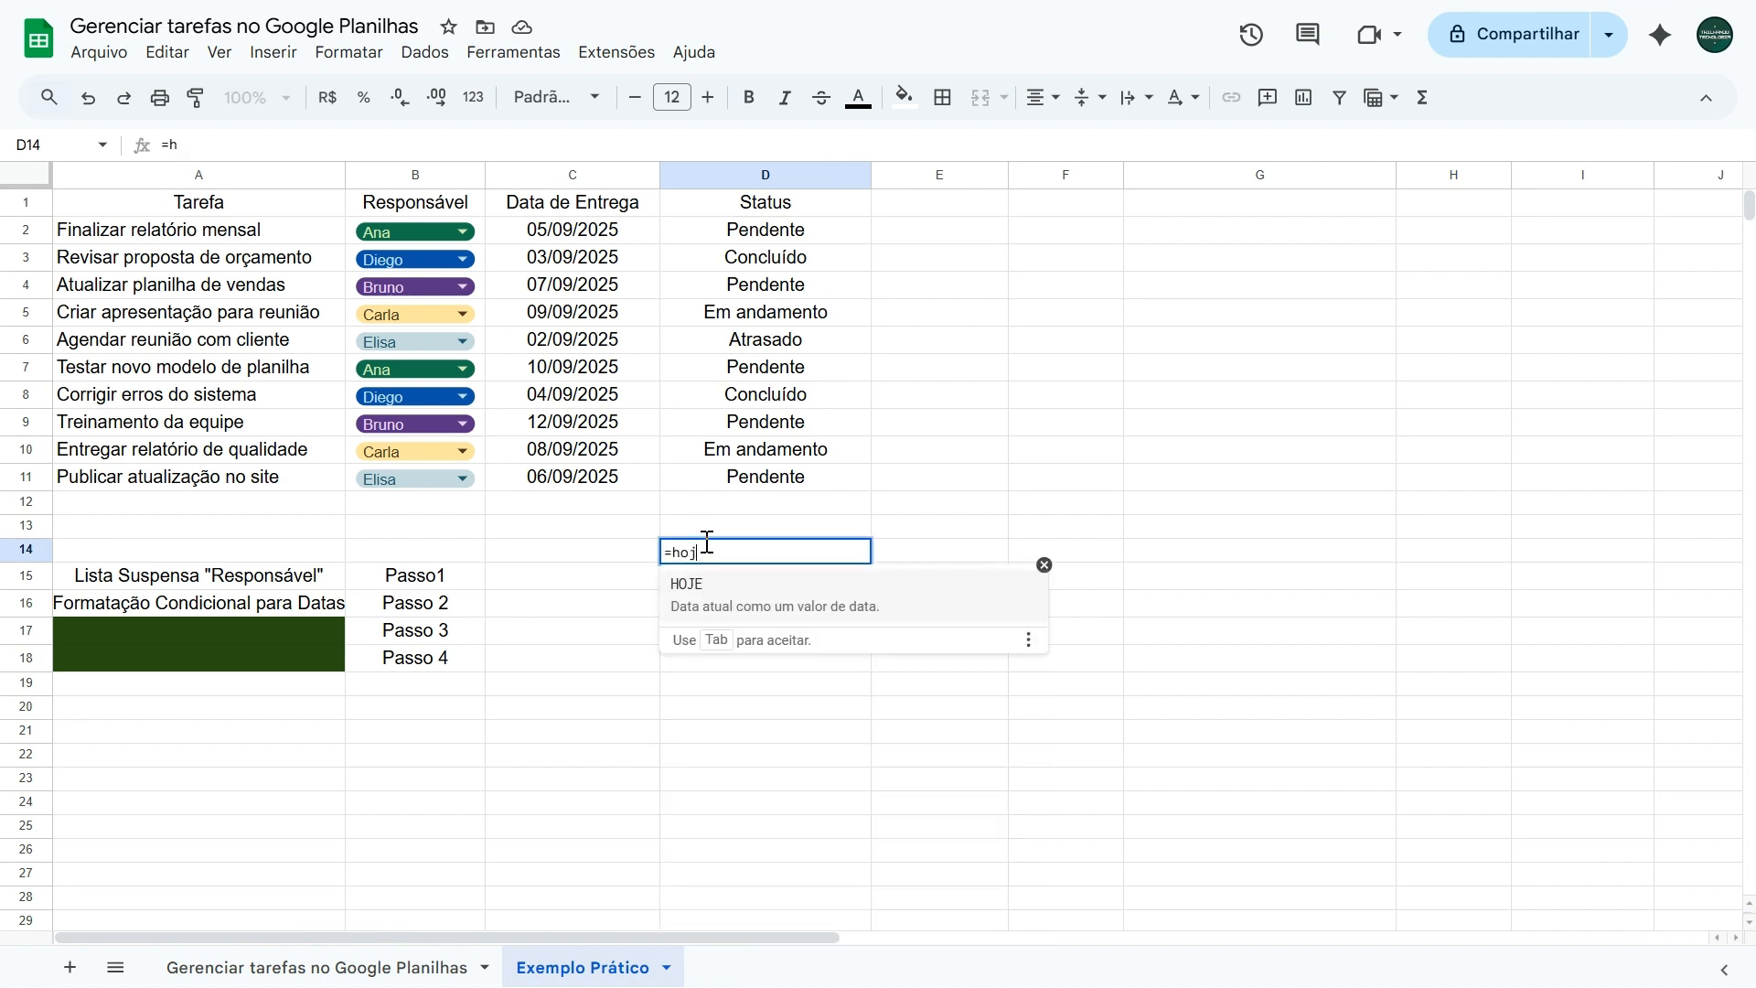
left_click(739, 595)
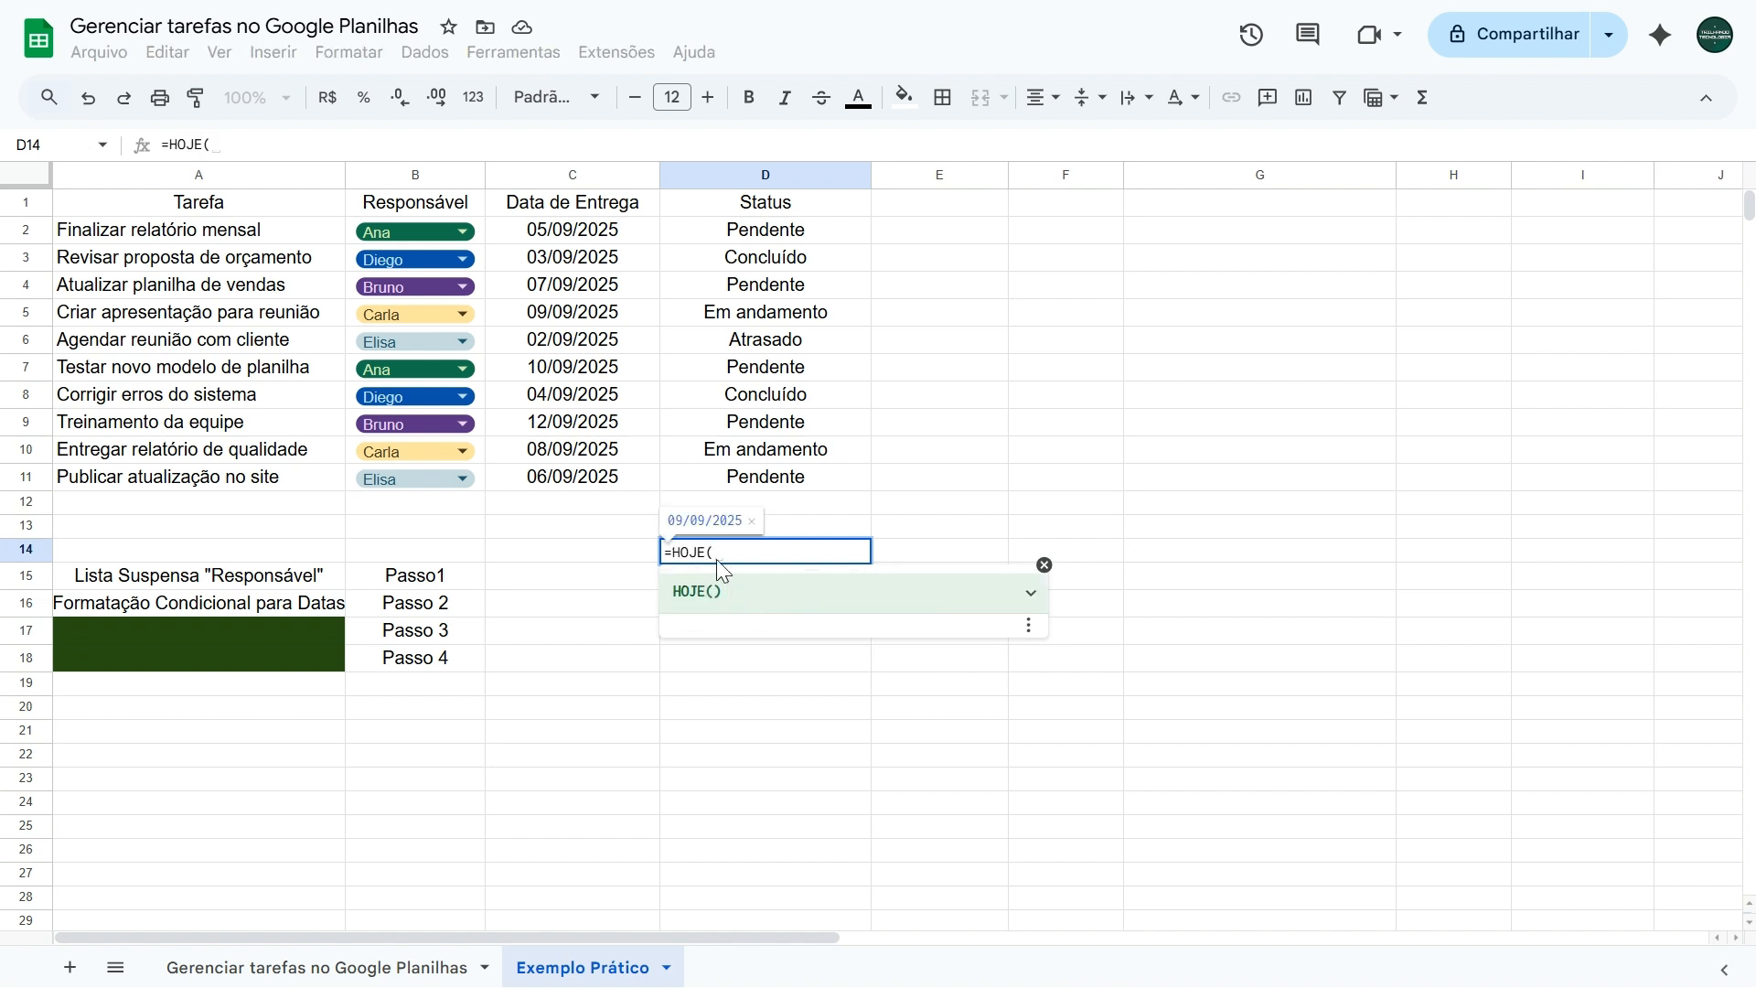
type(")")
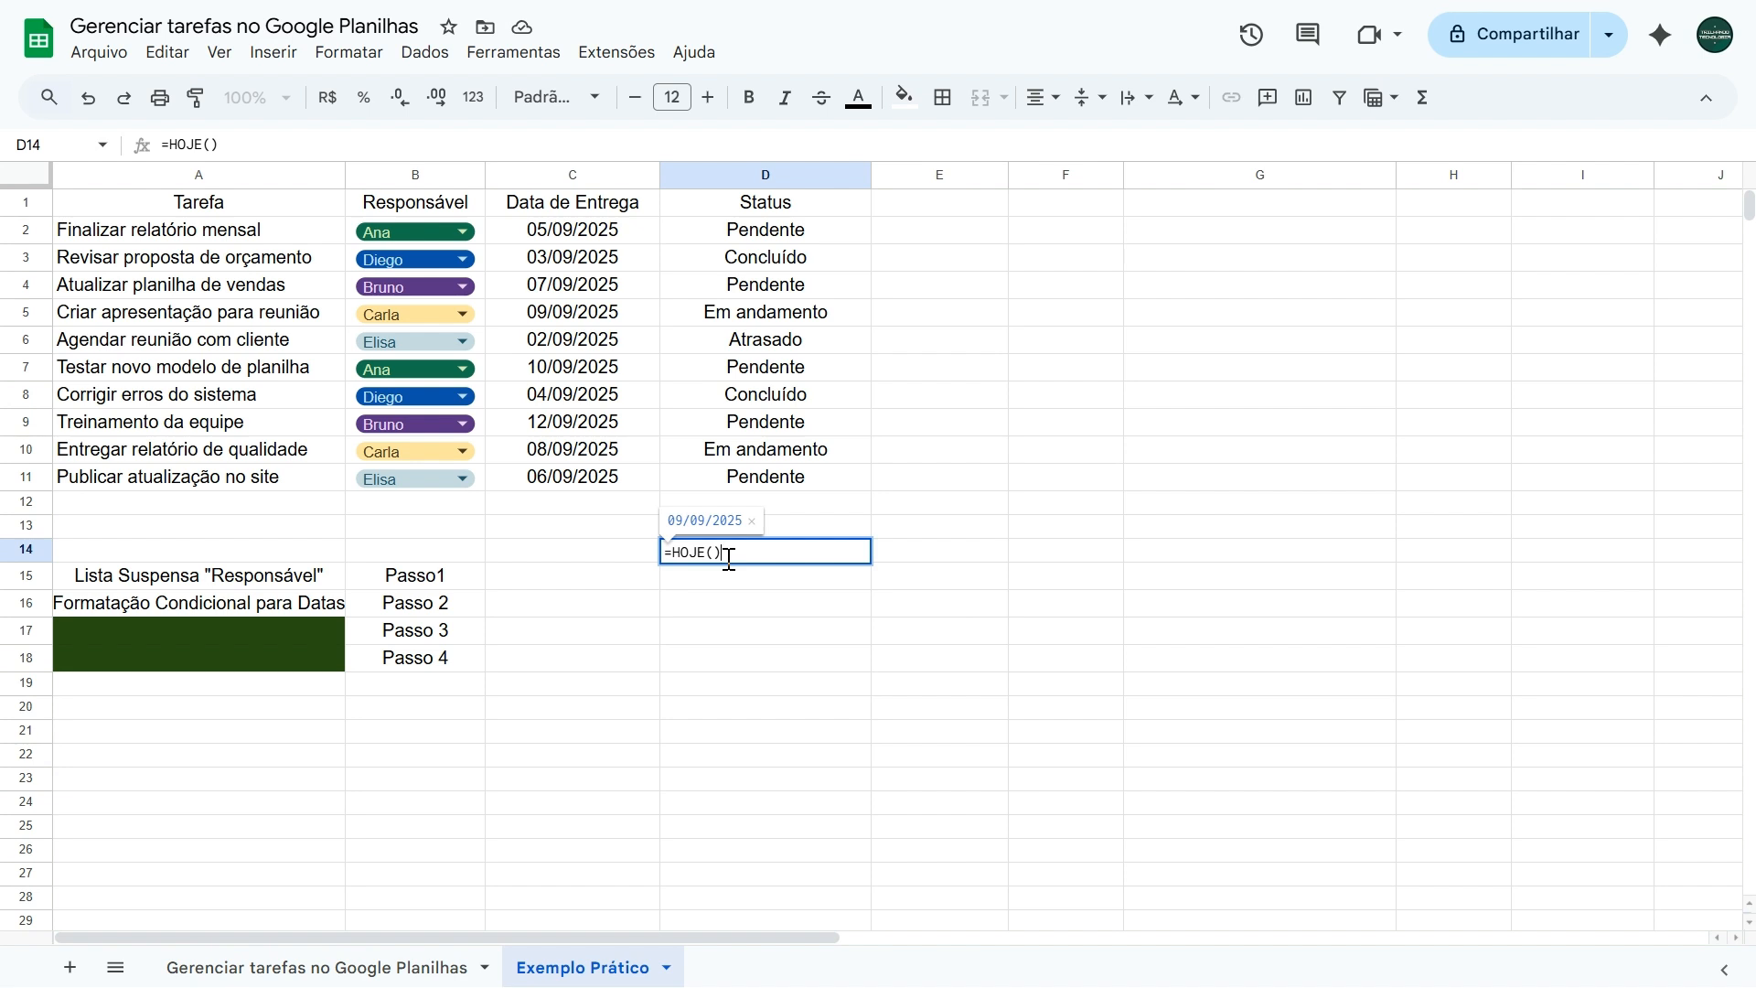
key("Return")
left_click(730, 559)
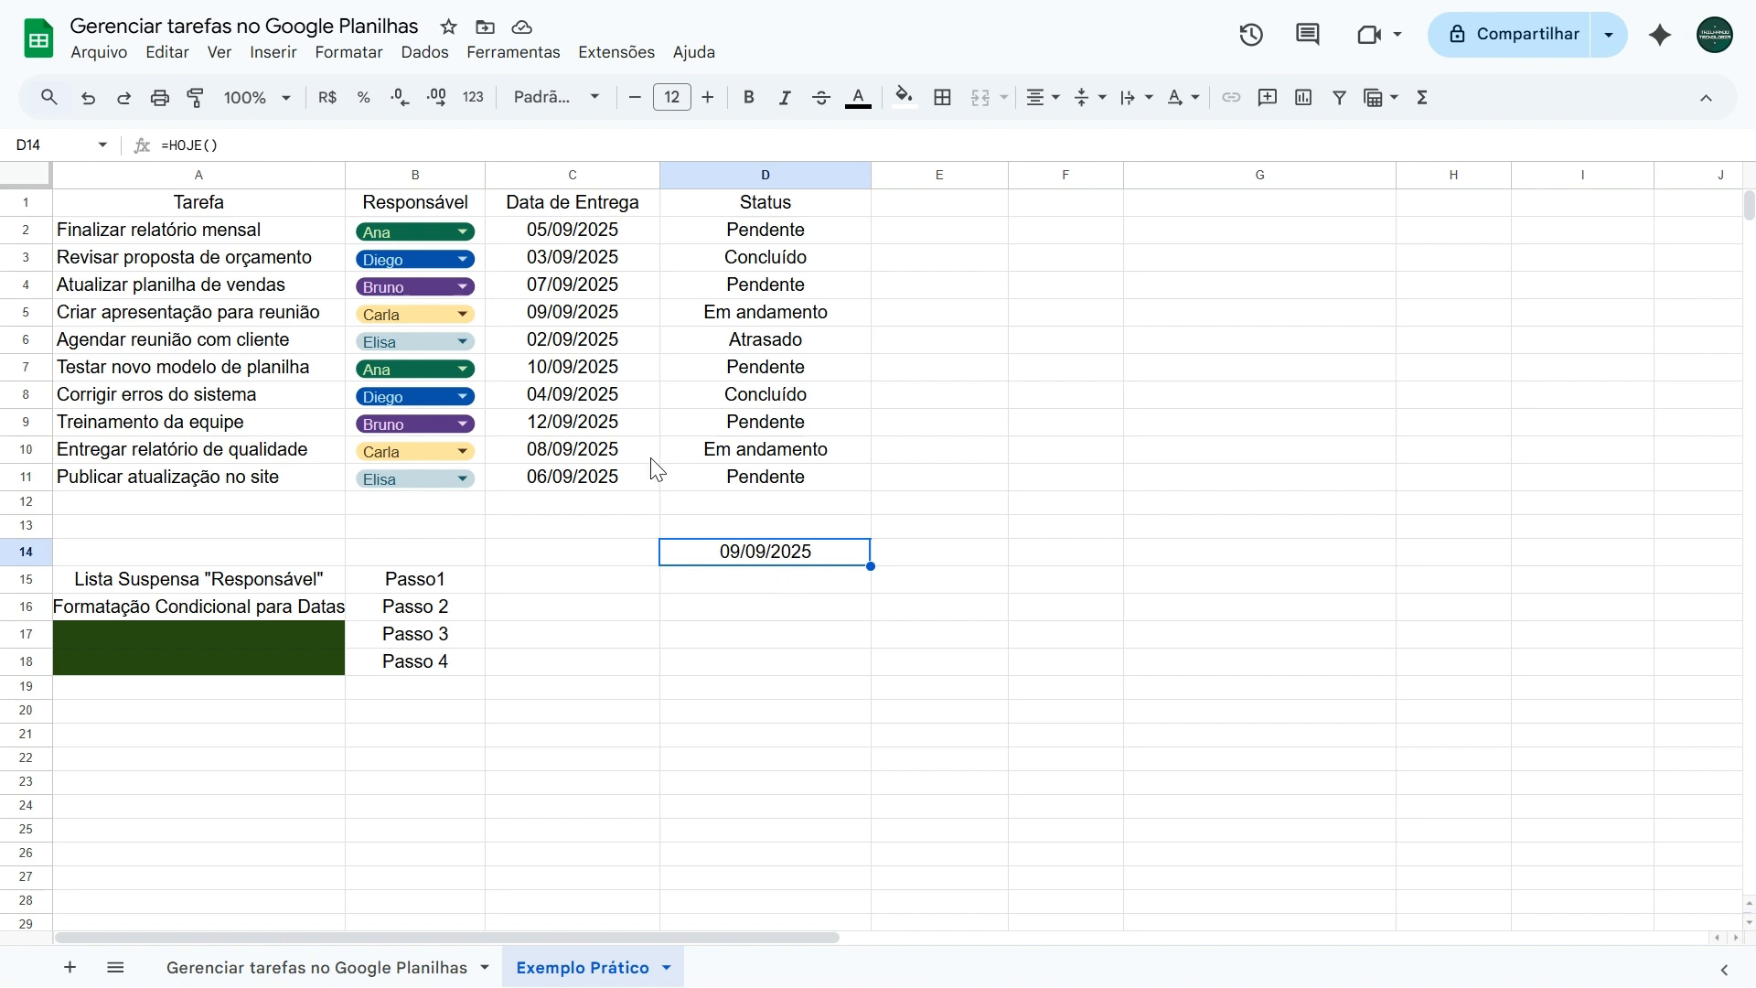
Start a conditional formatting rule on the delivery dates in C2:C11 with the condition A fórmula personalizada é
left_click_drag(595, 236, 569, 482)
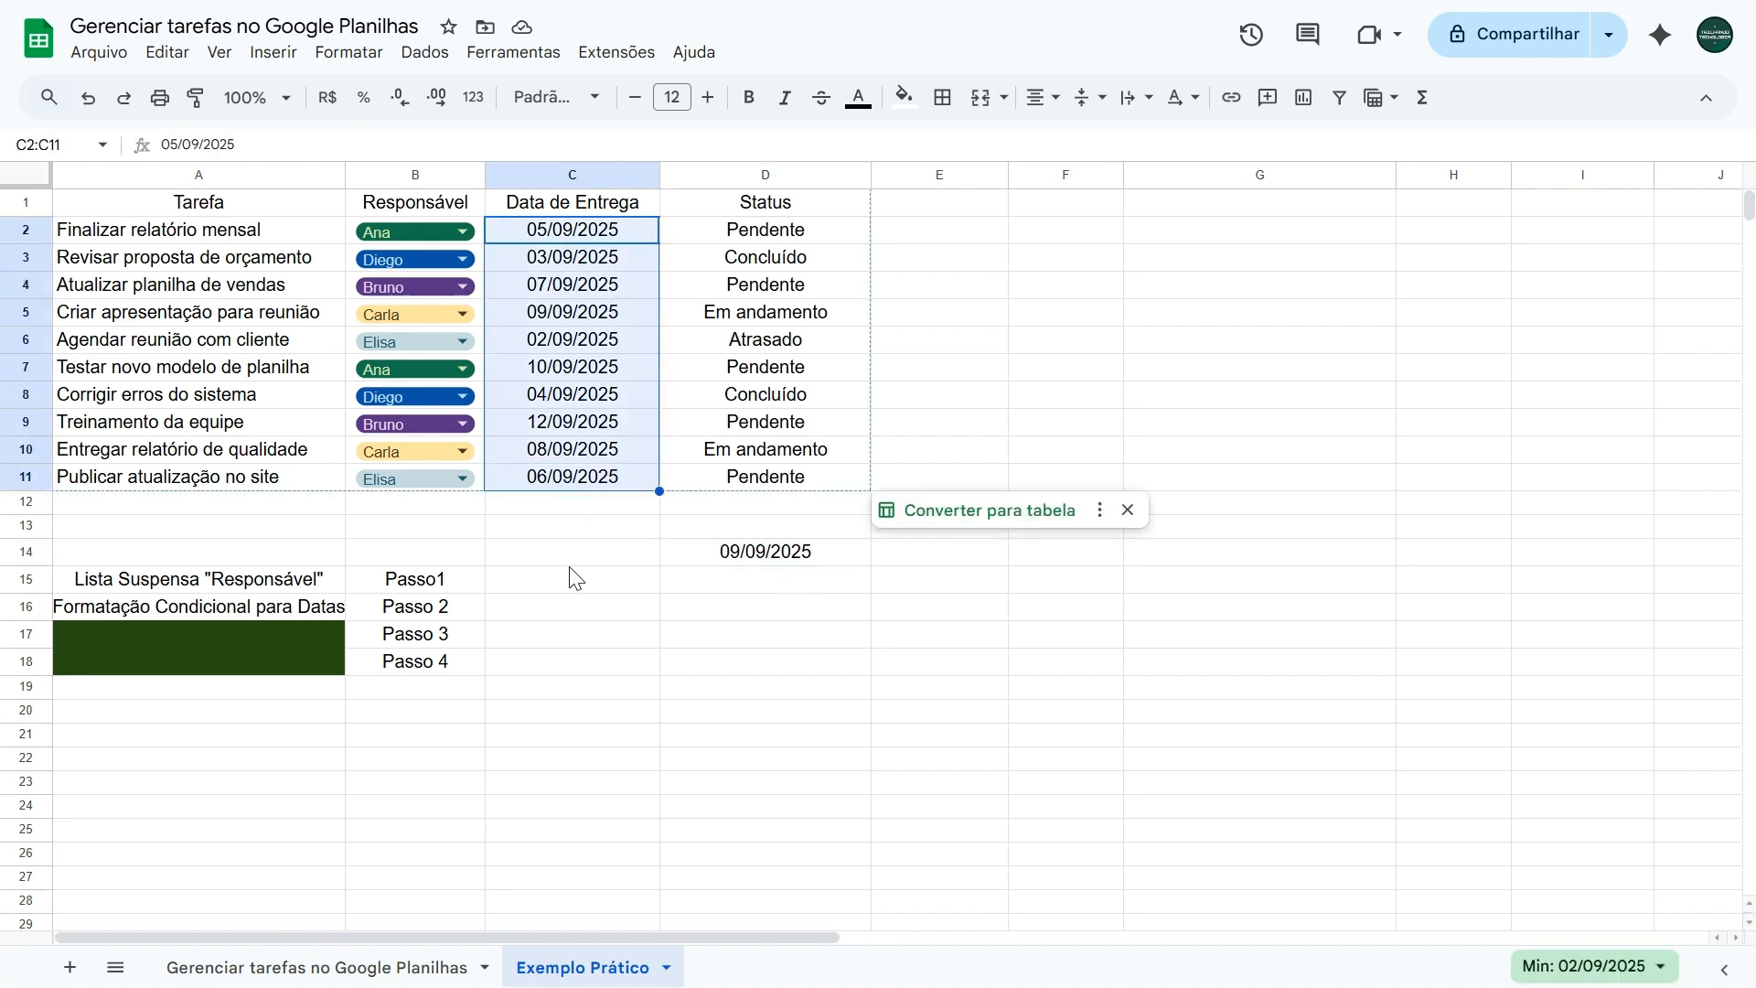
left_click(570, 557)
left_click_drag(584, 236, 587, 482)
left_click(349, 55)
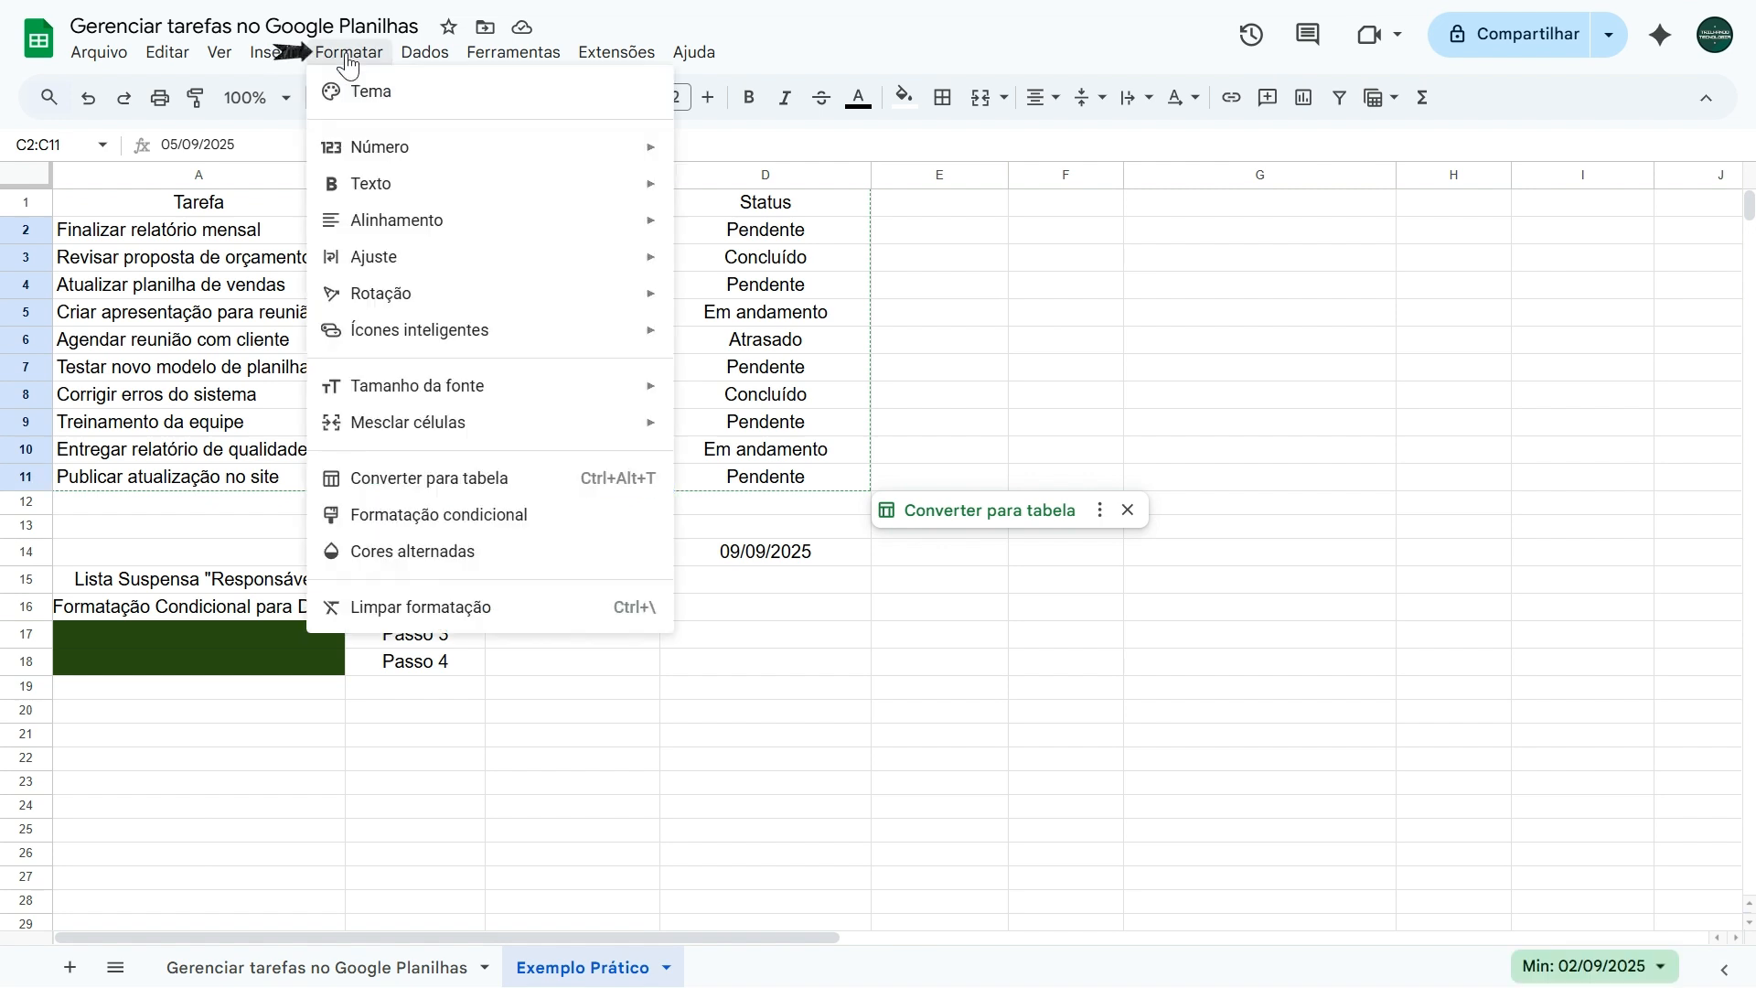
left_click(417, 519)
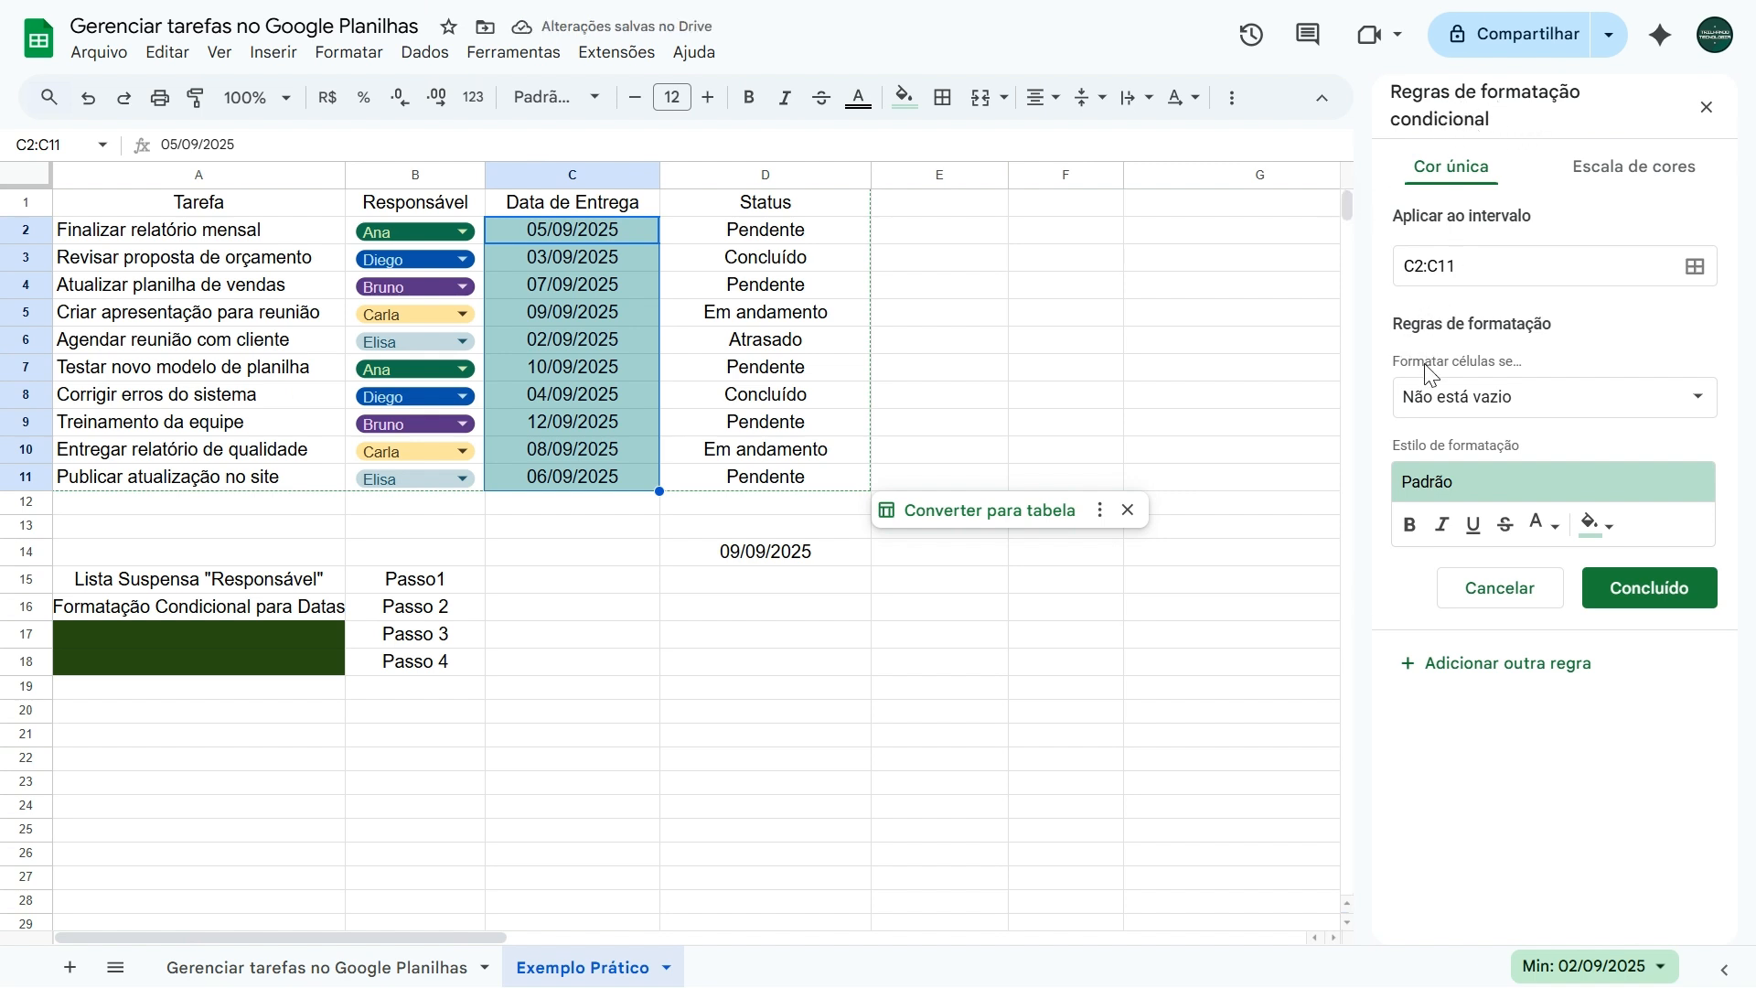
left_click(1525, 393)
scroll(1475, 484, "down", 1)
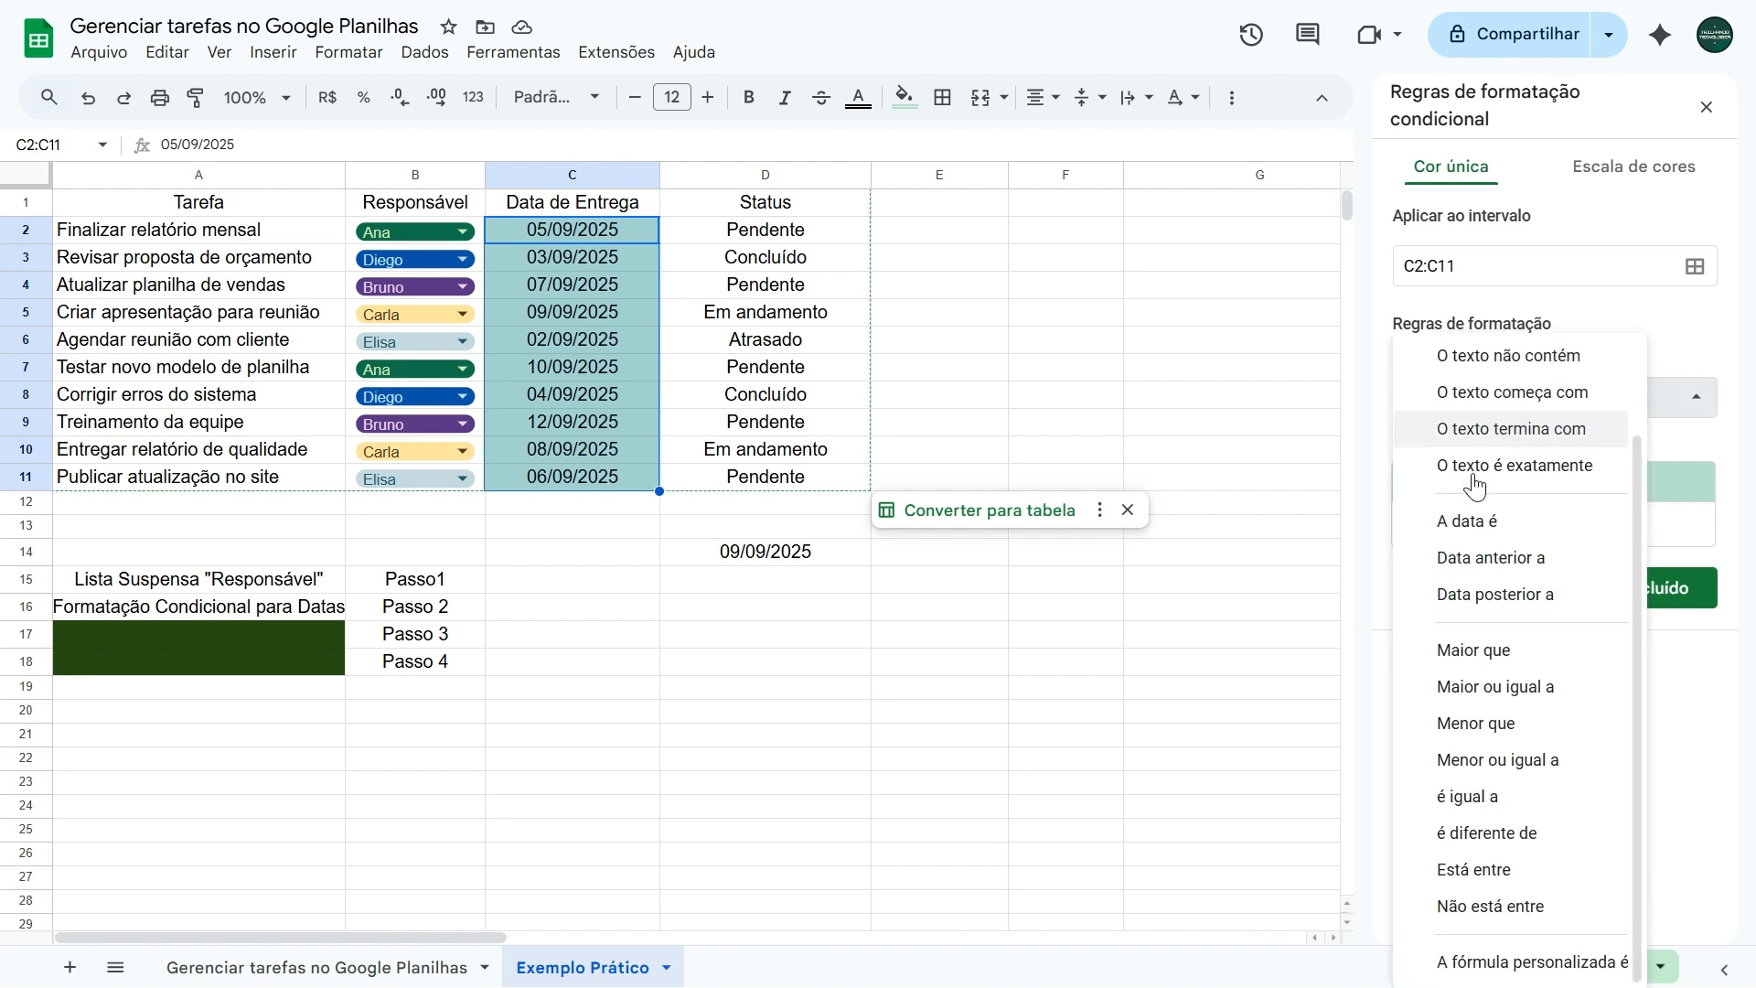
left_click(1557, 976)
Enter the custom formula =C2<=HOJE() for the conditional formatting rule
left_click(1467, 449)
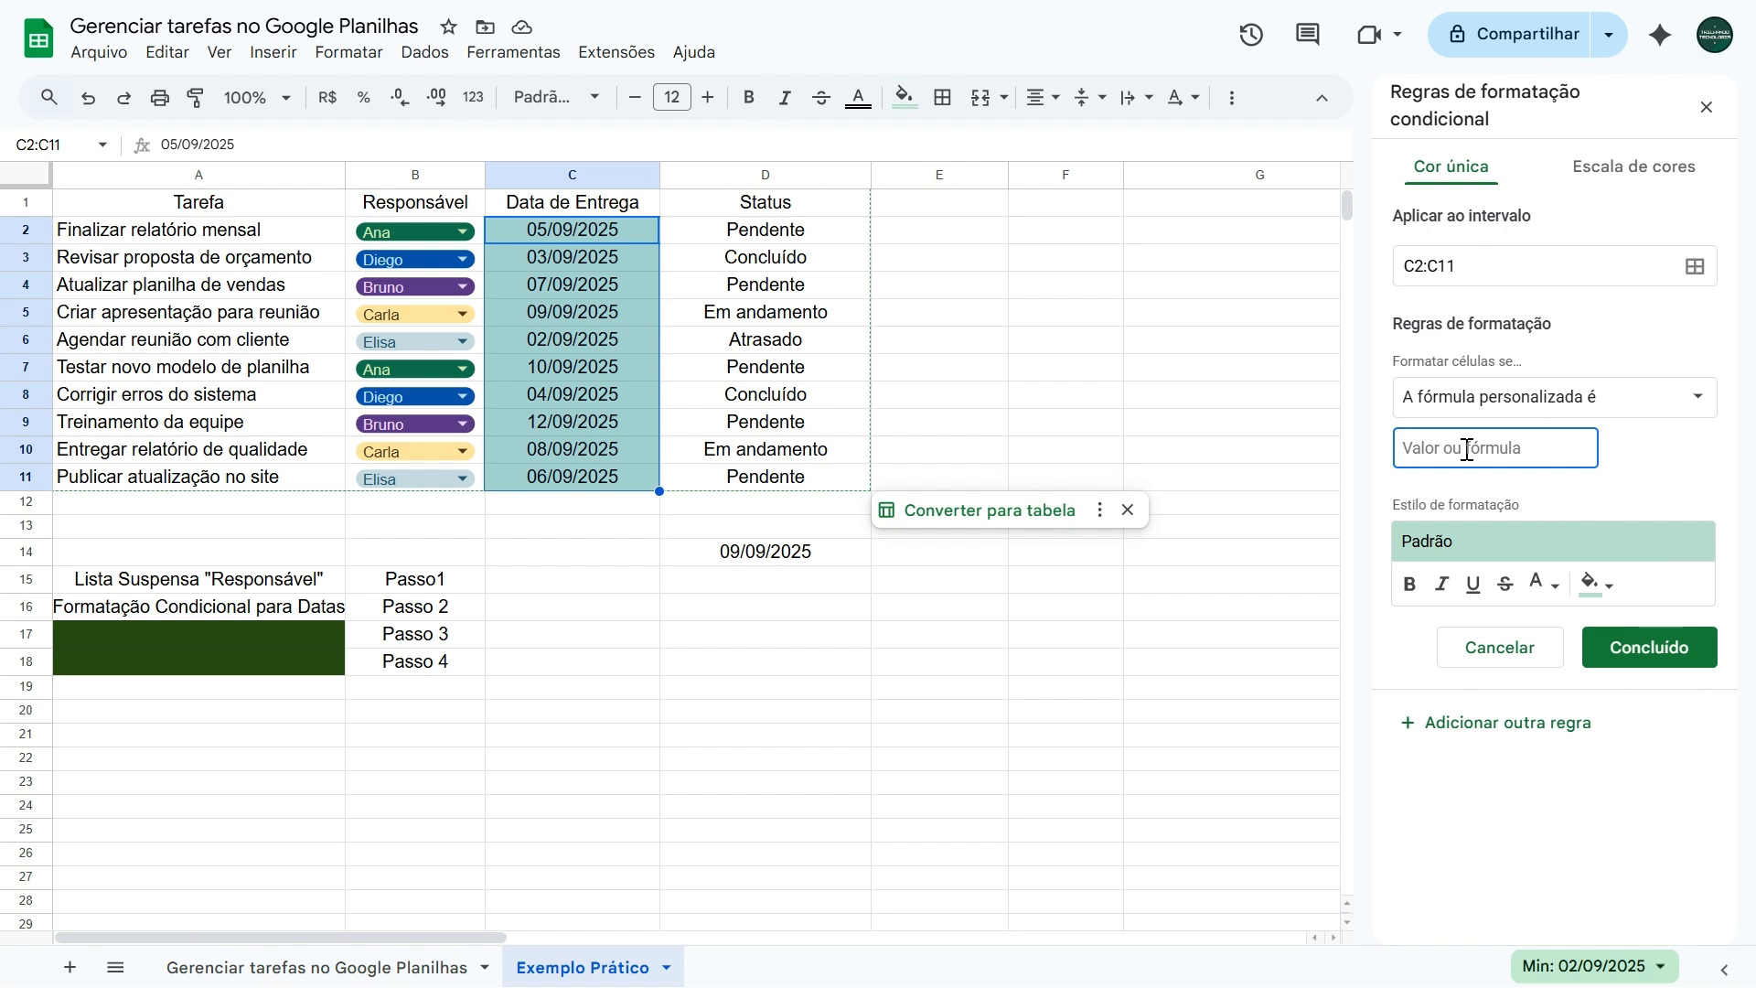
type("=")
type("=")
key("Left")
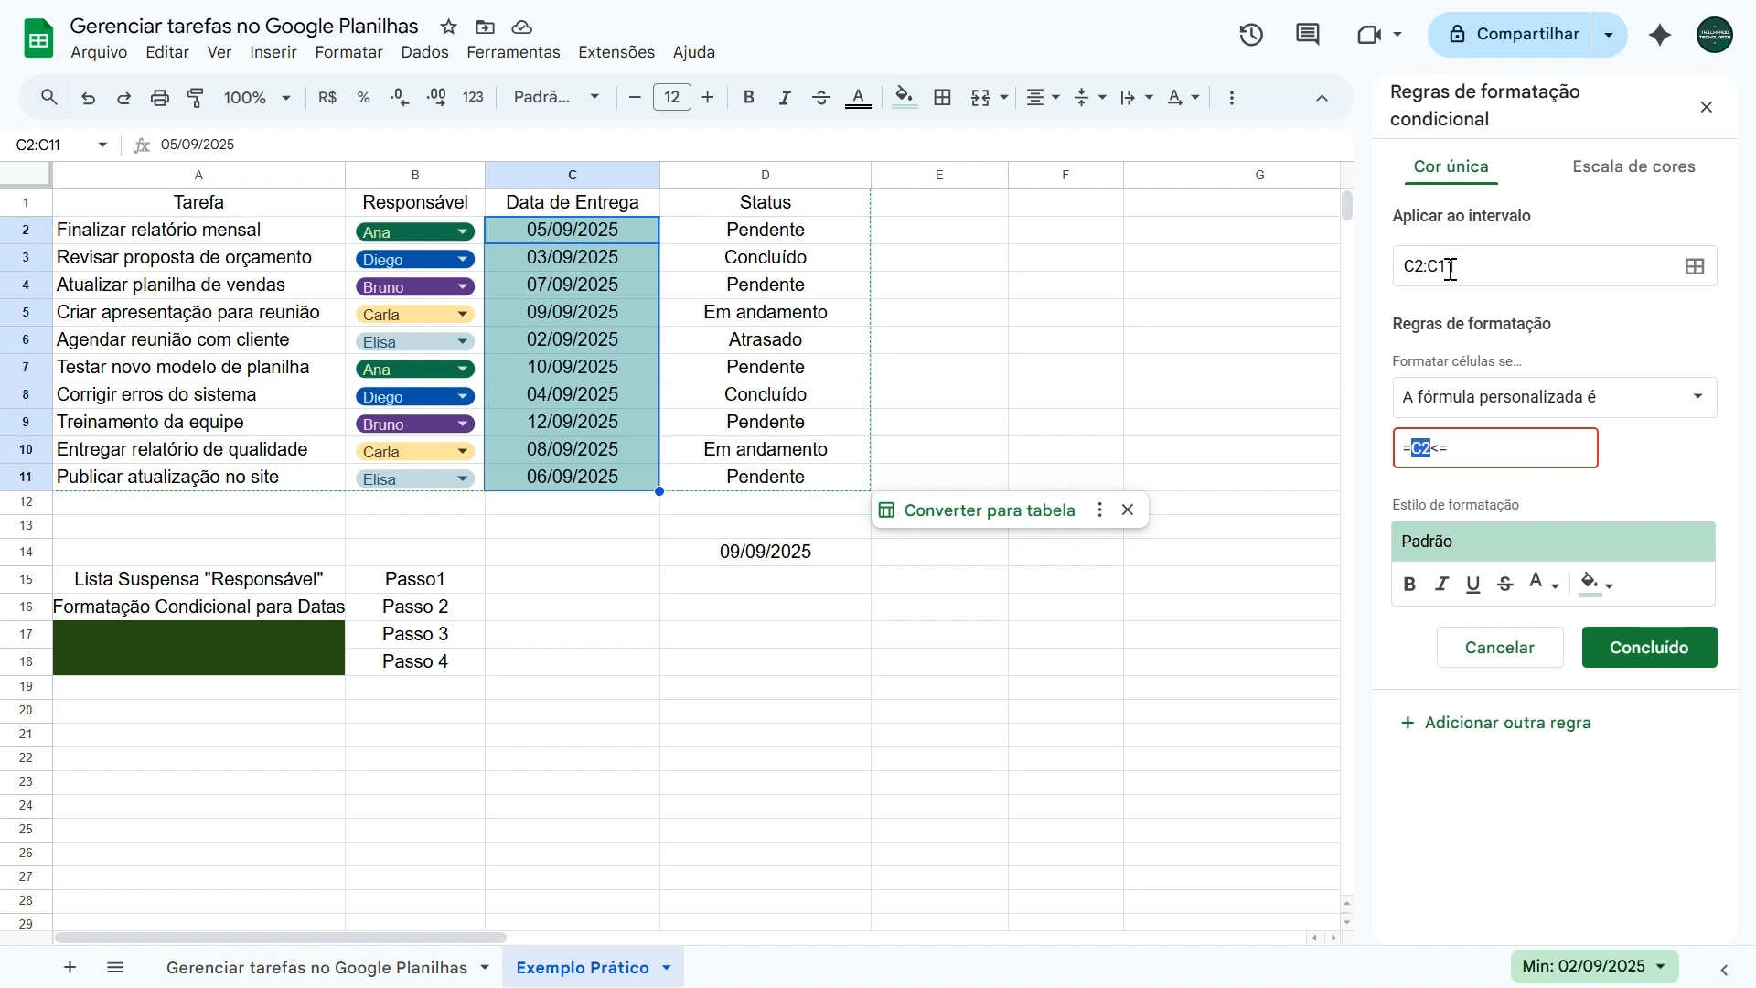
left_click(1481, 448)
type("HOJE(")
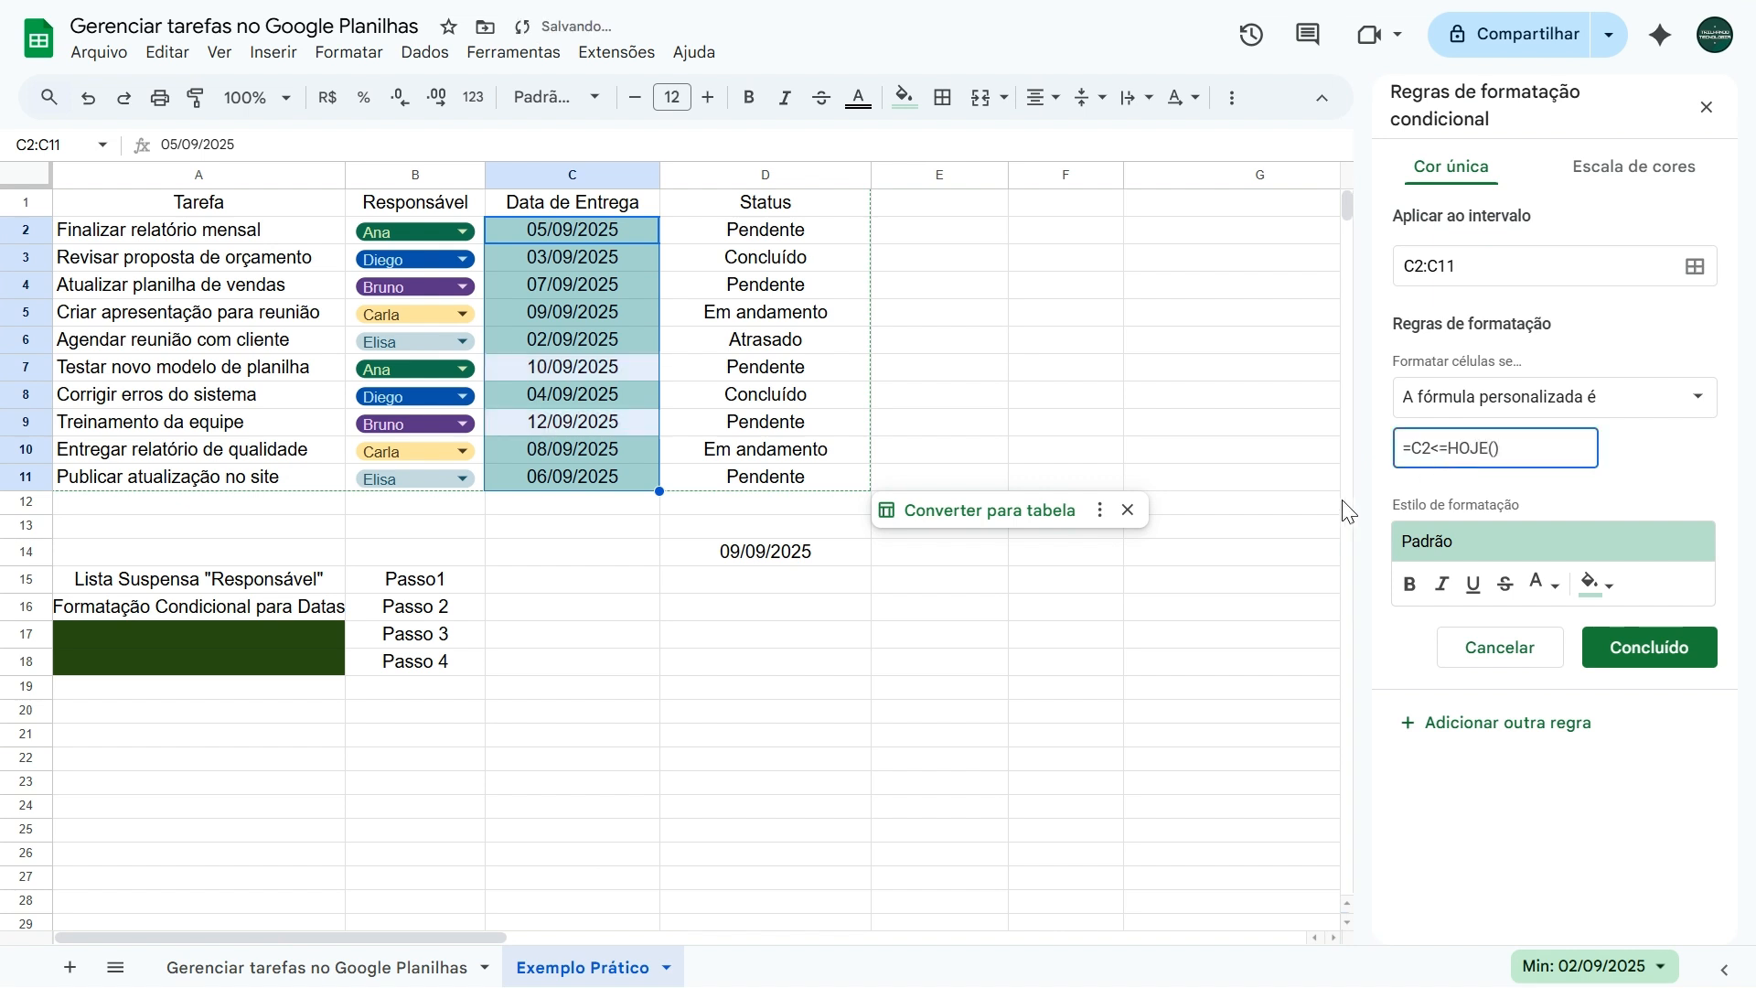
left_click_drag(1409, 448, 1516, 448)
left_click(1509, 448)
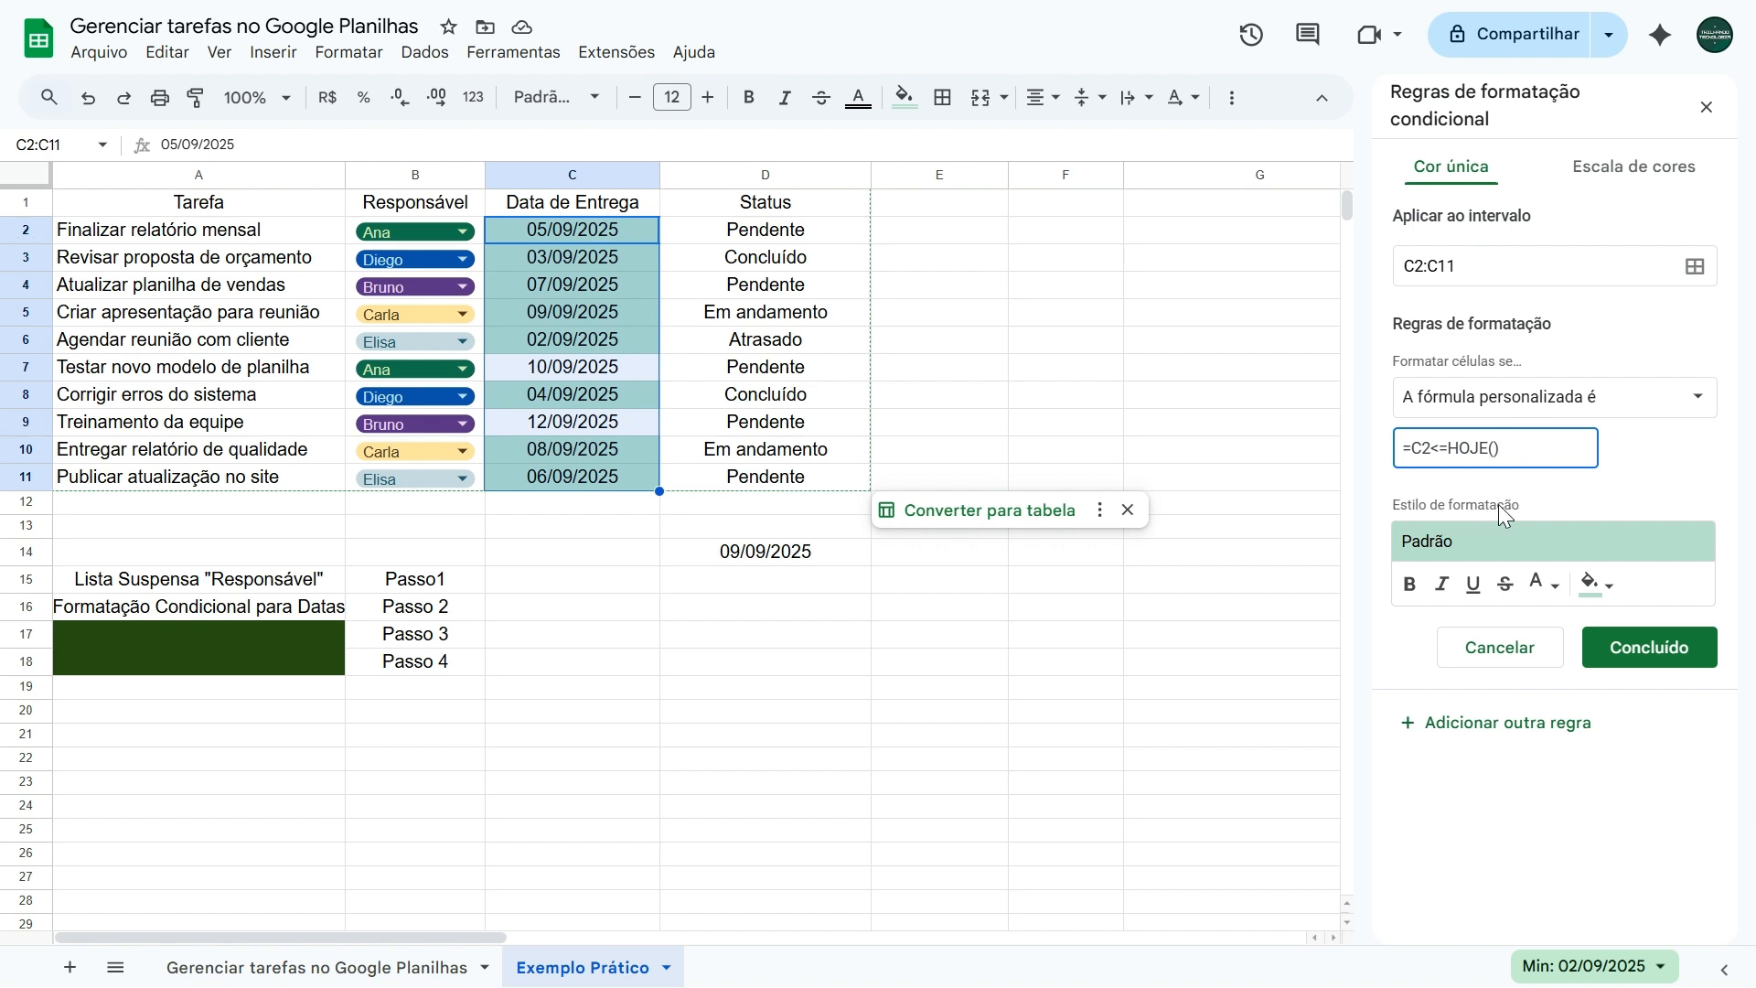
Give the rule a light red fill, save it and close the conditional formatting rules
left_click(1597, 586)
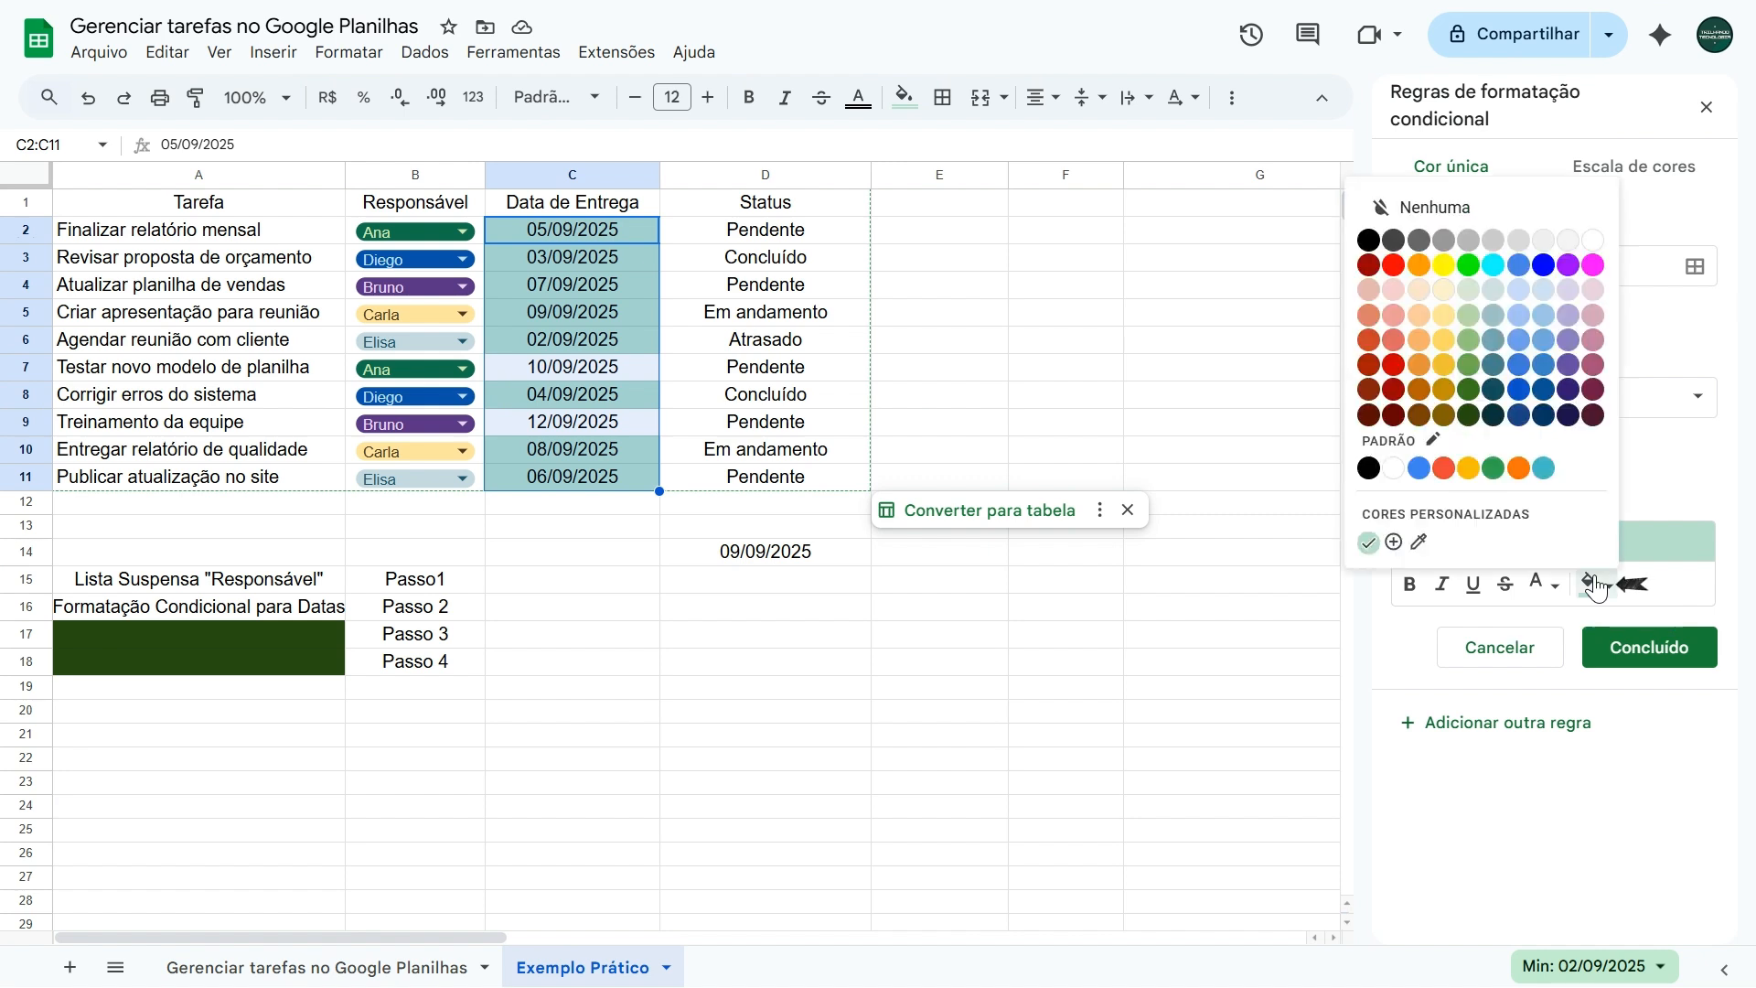
left_click(1390, 291)
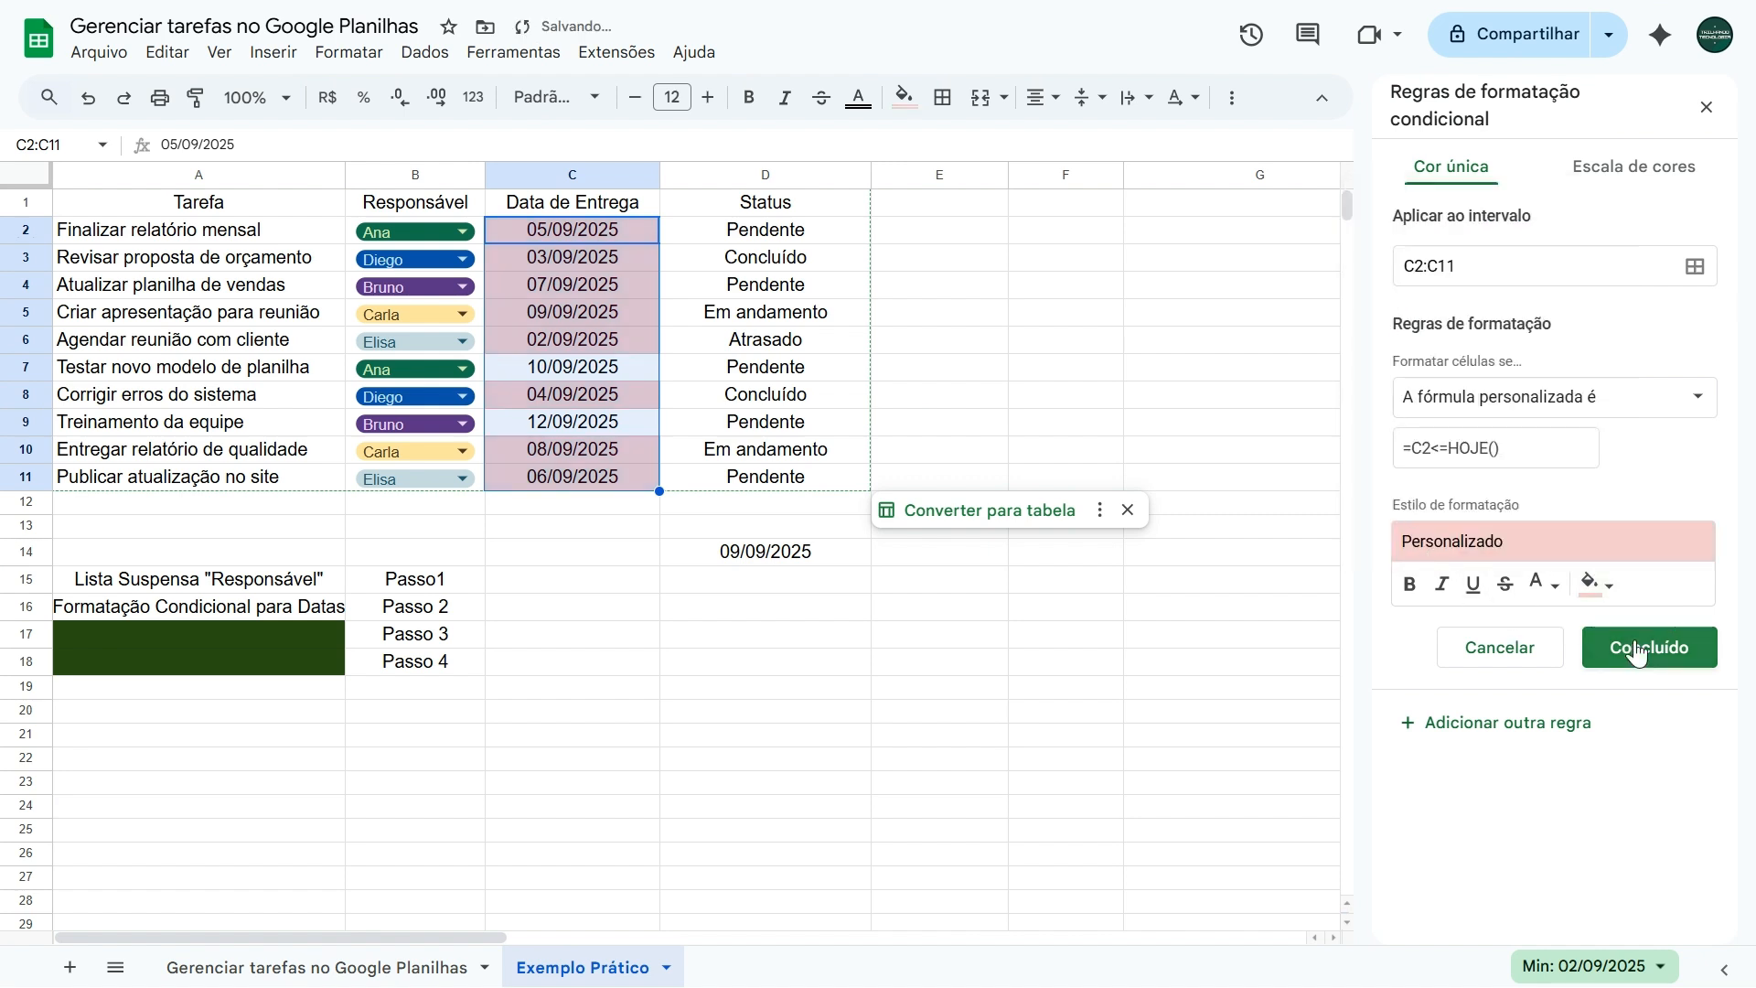
left_click(1667, 656)
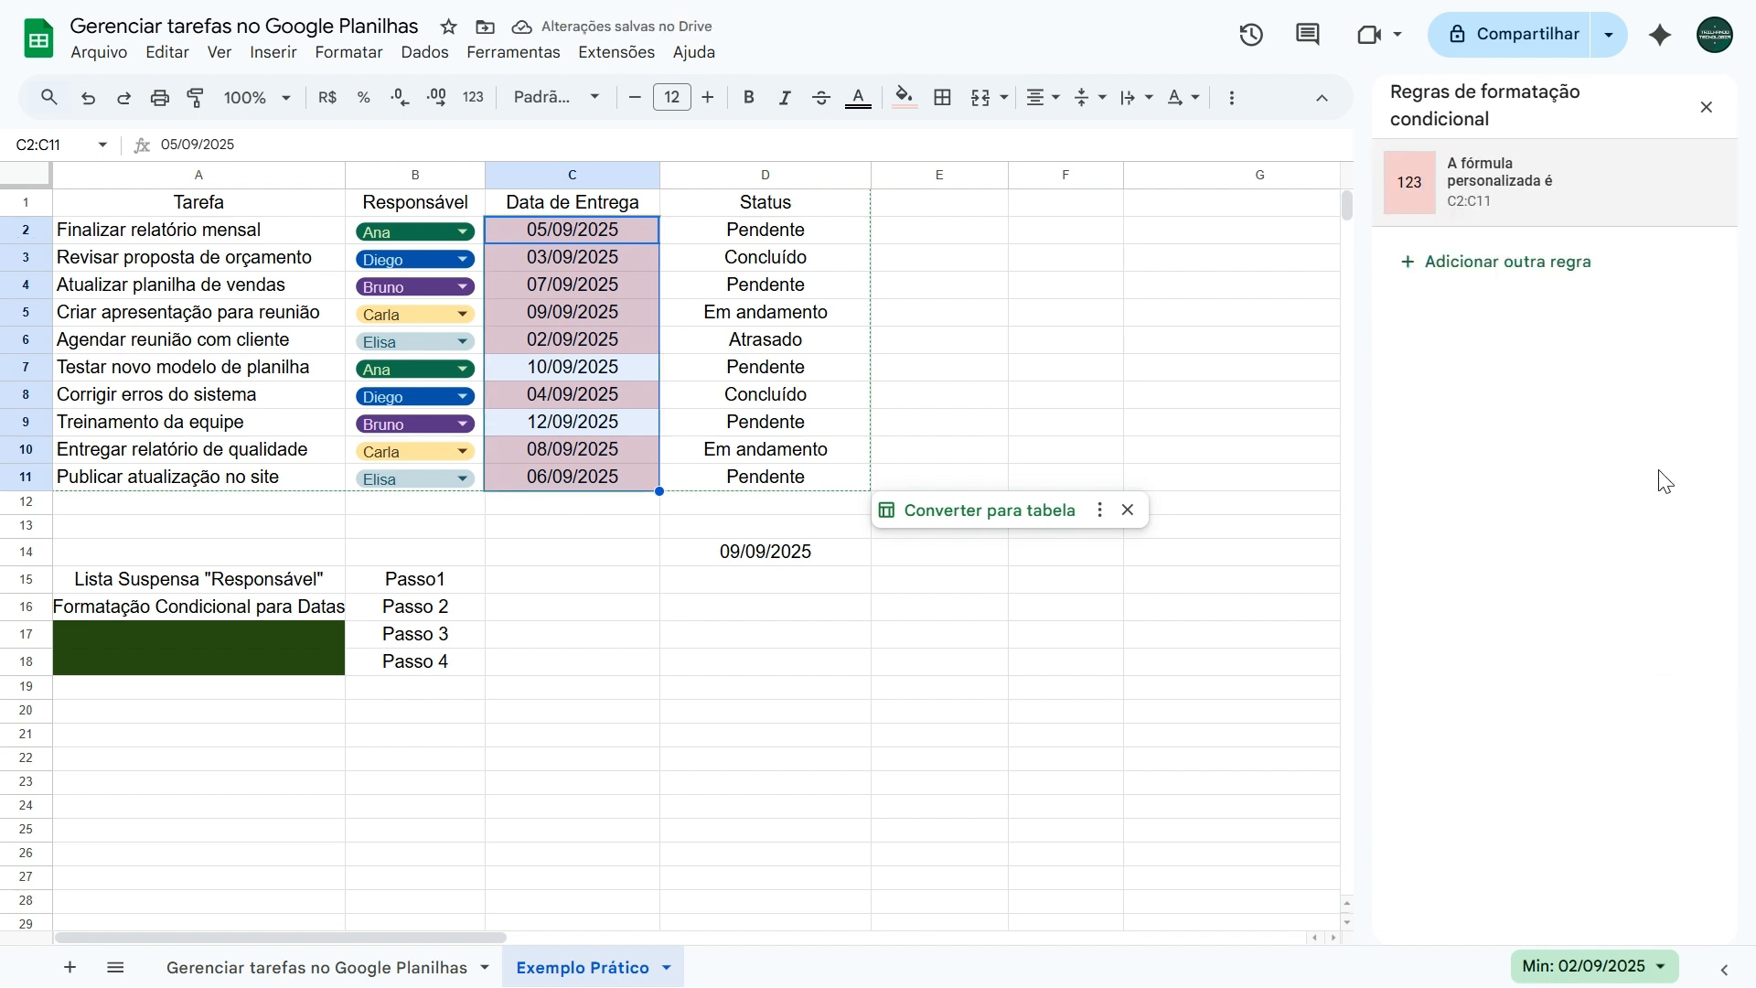
left_click(1704, 108)
left_click(891, 316)
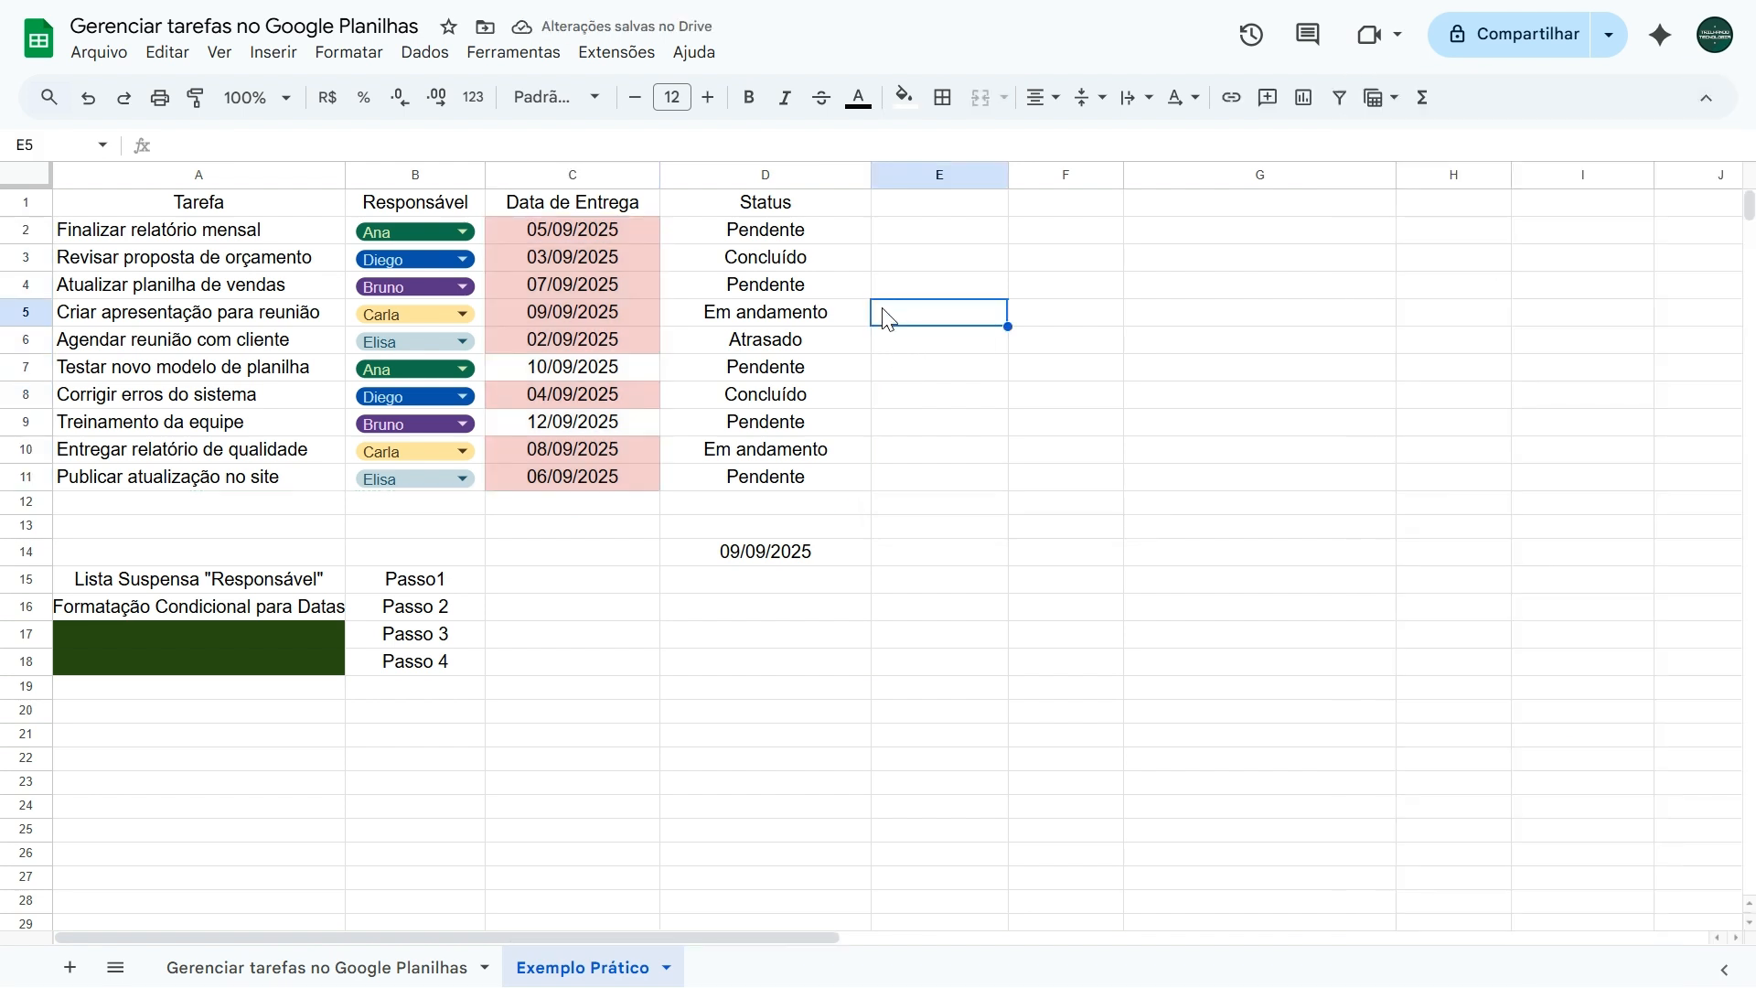
Compare the highlighted and unhighlighted delivery dates in column C with today's date in D14
left_click(769, 555)
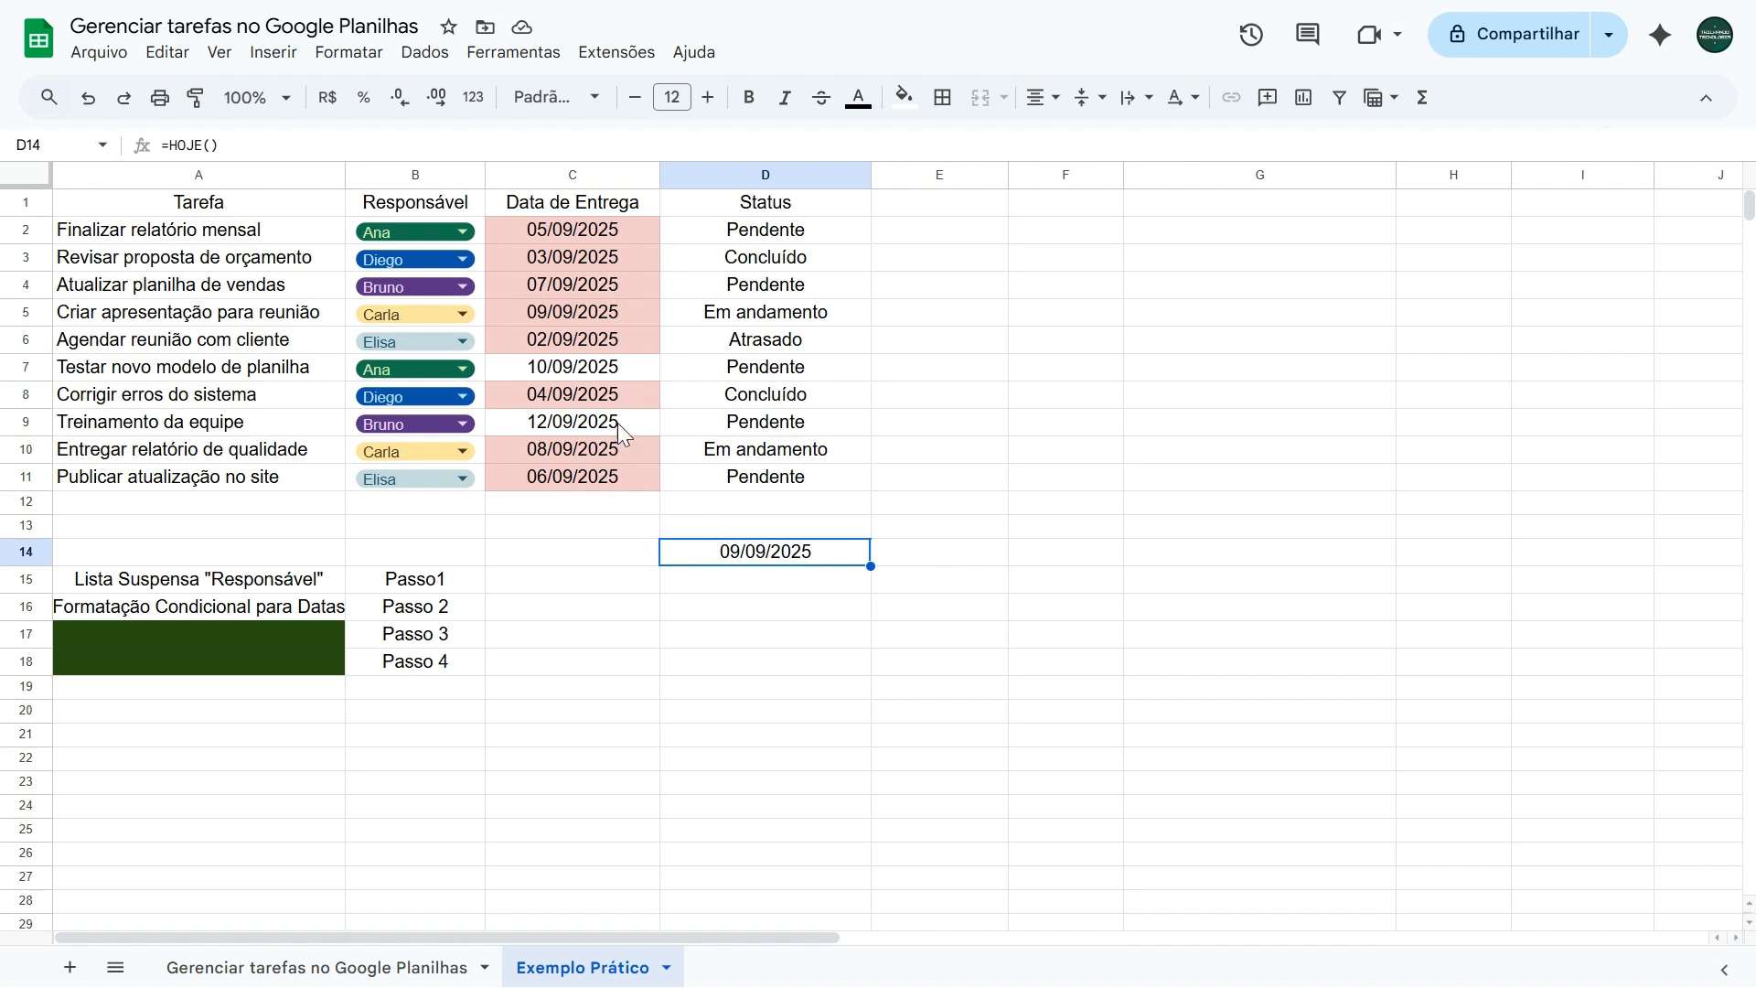
left_click(580, 317)
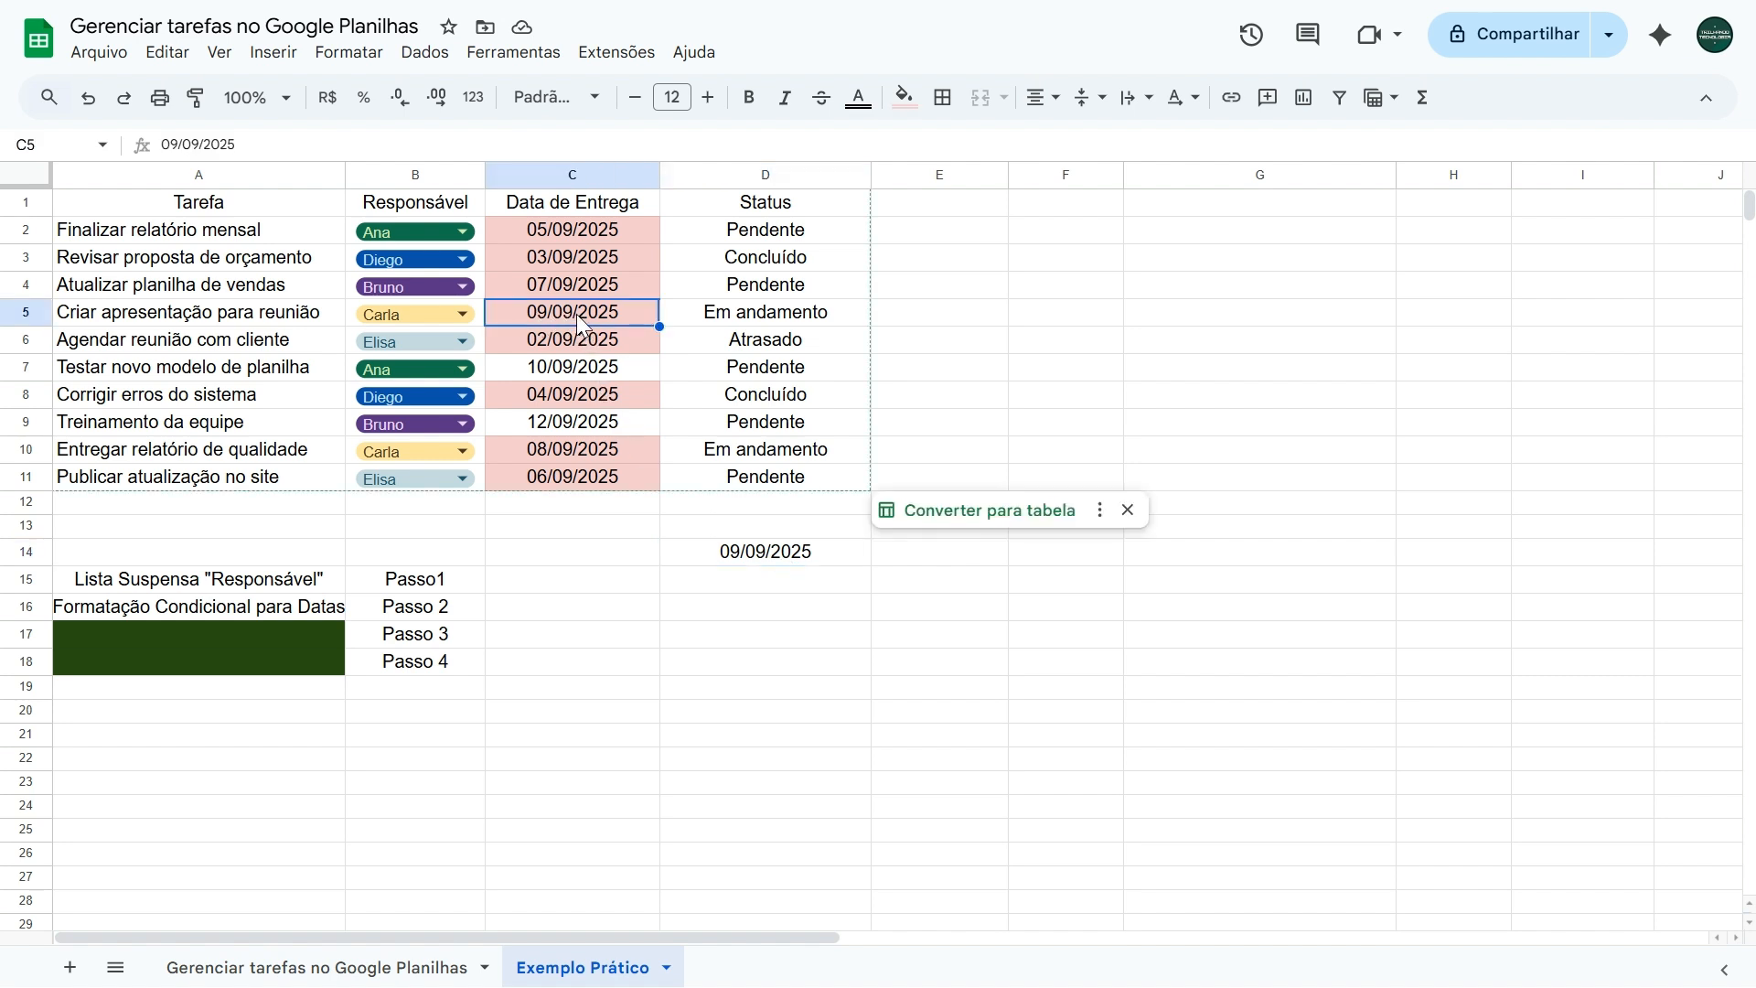
left_click(567, 286)
left_click(563, 261)
left_click(554, 238)
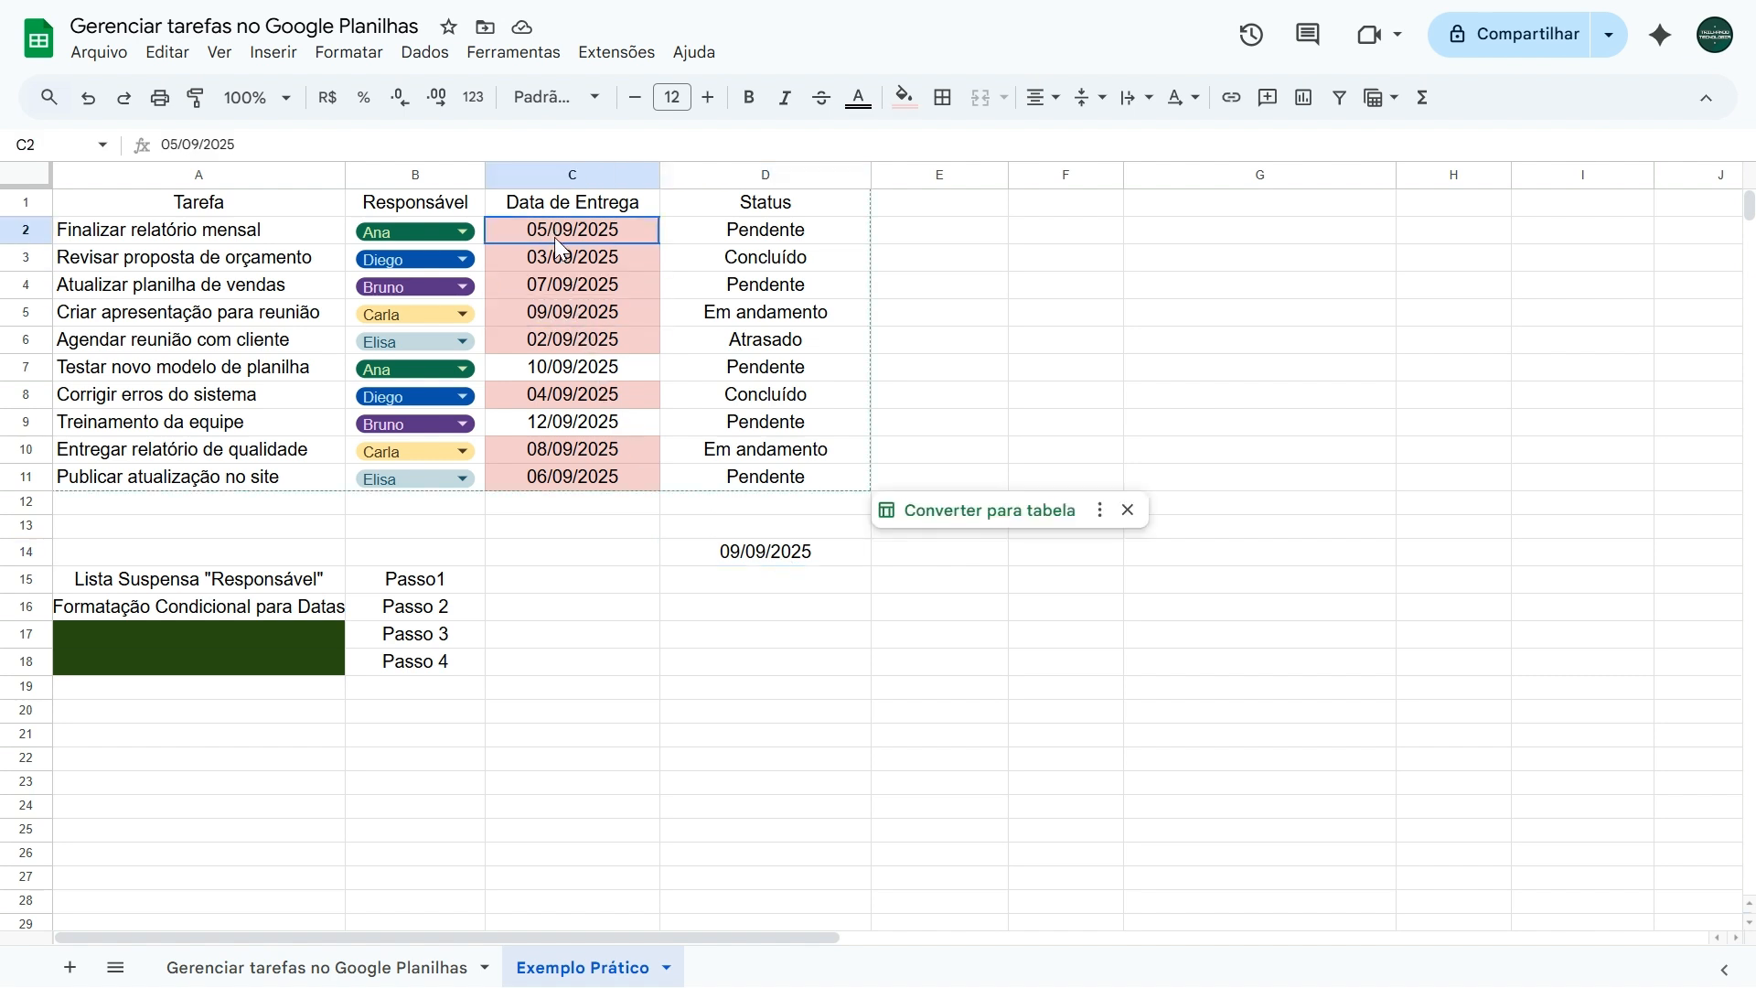
left_click(552, 267)
left_click(552, 283)
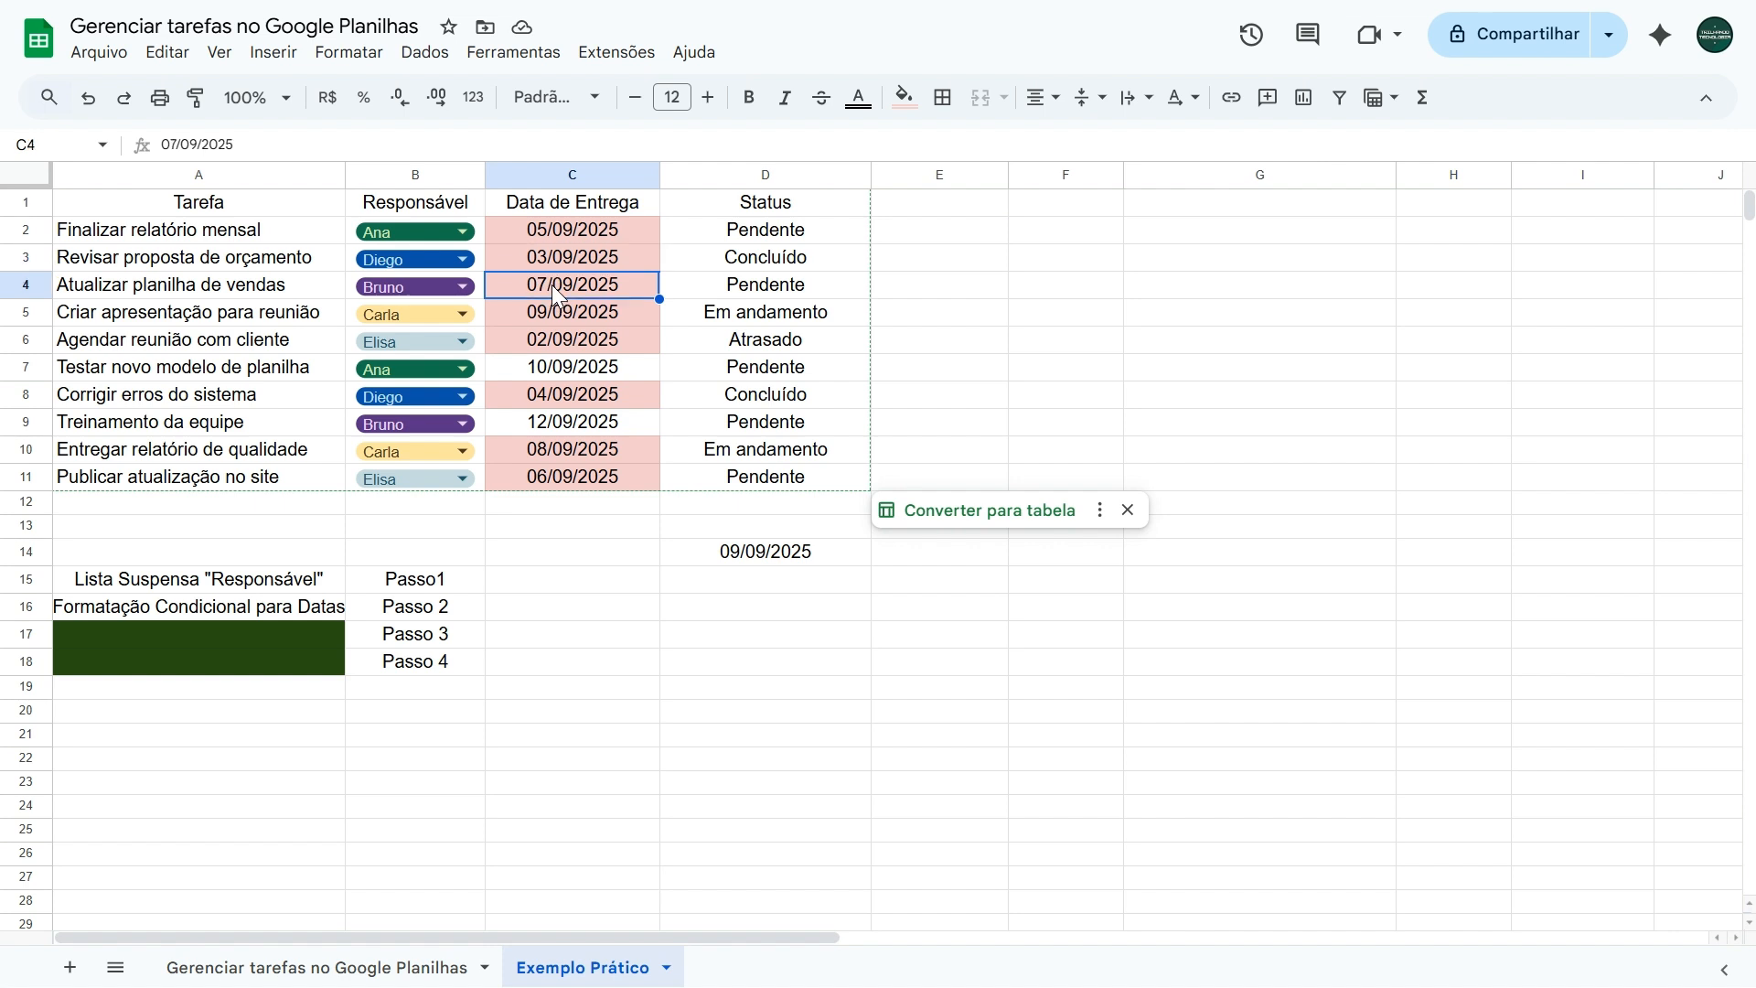
left_click(551, 338)
left_click(552, 375)
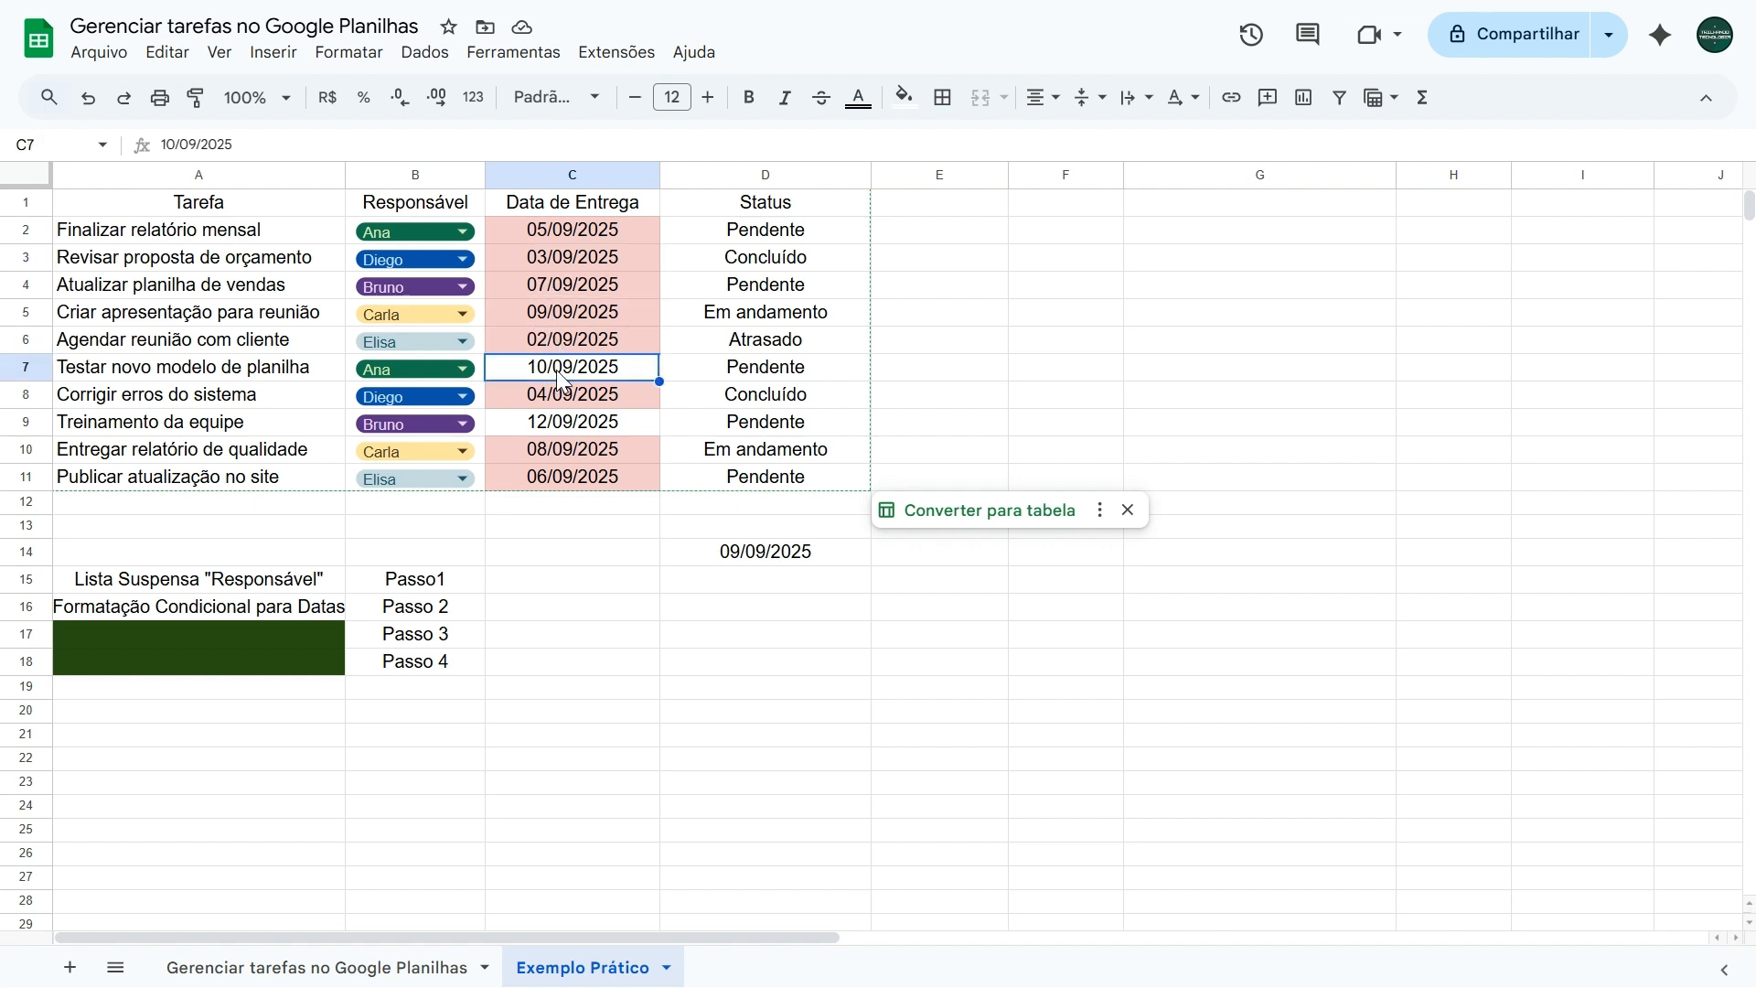
left_click(553, 426)
left_click(557, 369)
left_click(554, 426)
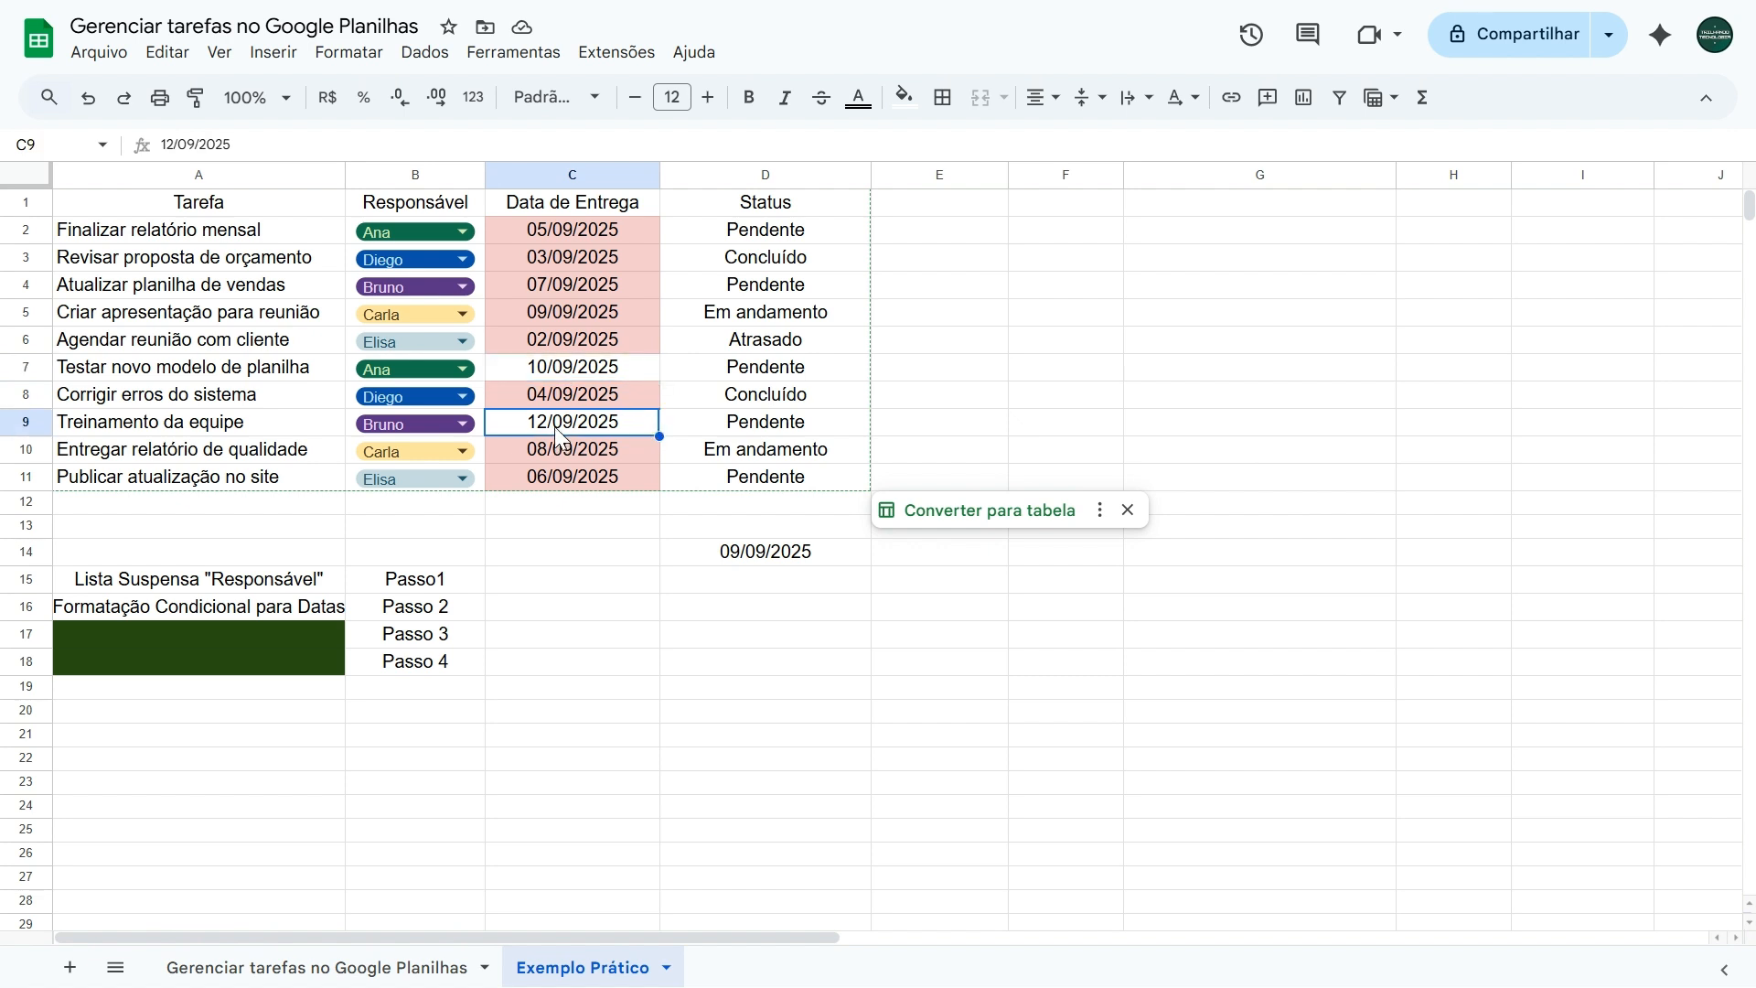
Change the delivery date in C5 for Criar apresentação para reunião to 09/10/2025 and check its highlighting
left_click(543, 319)
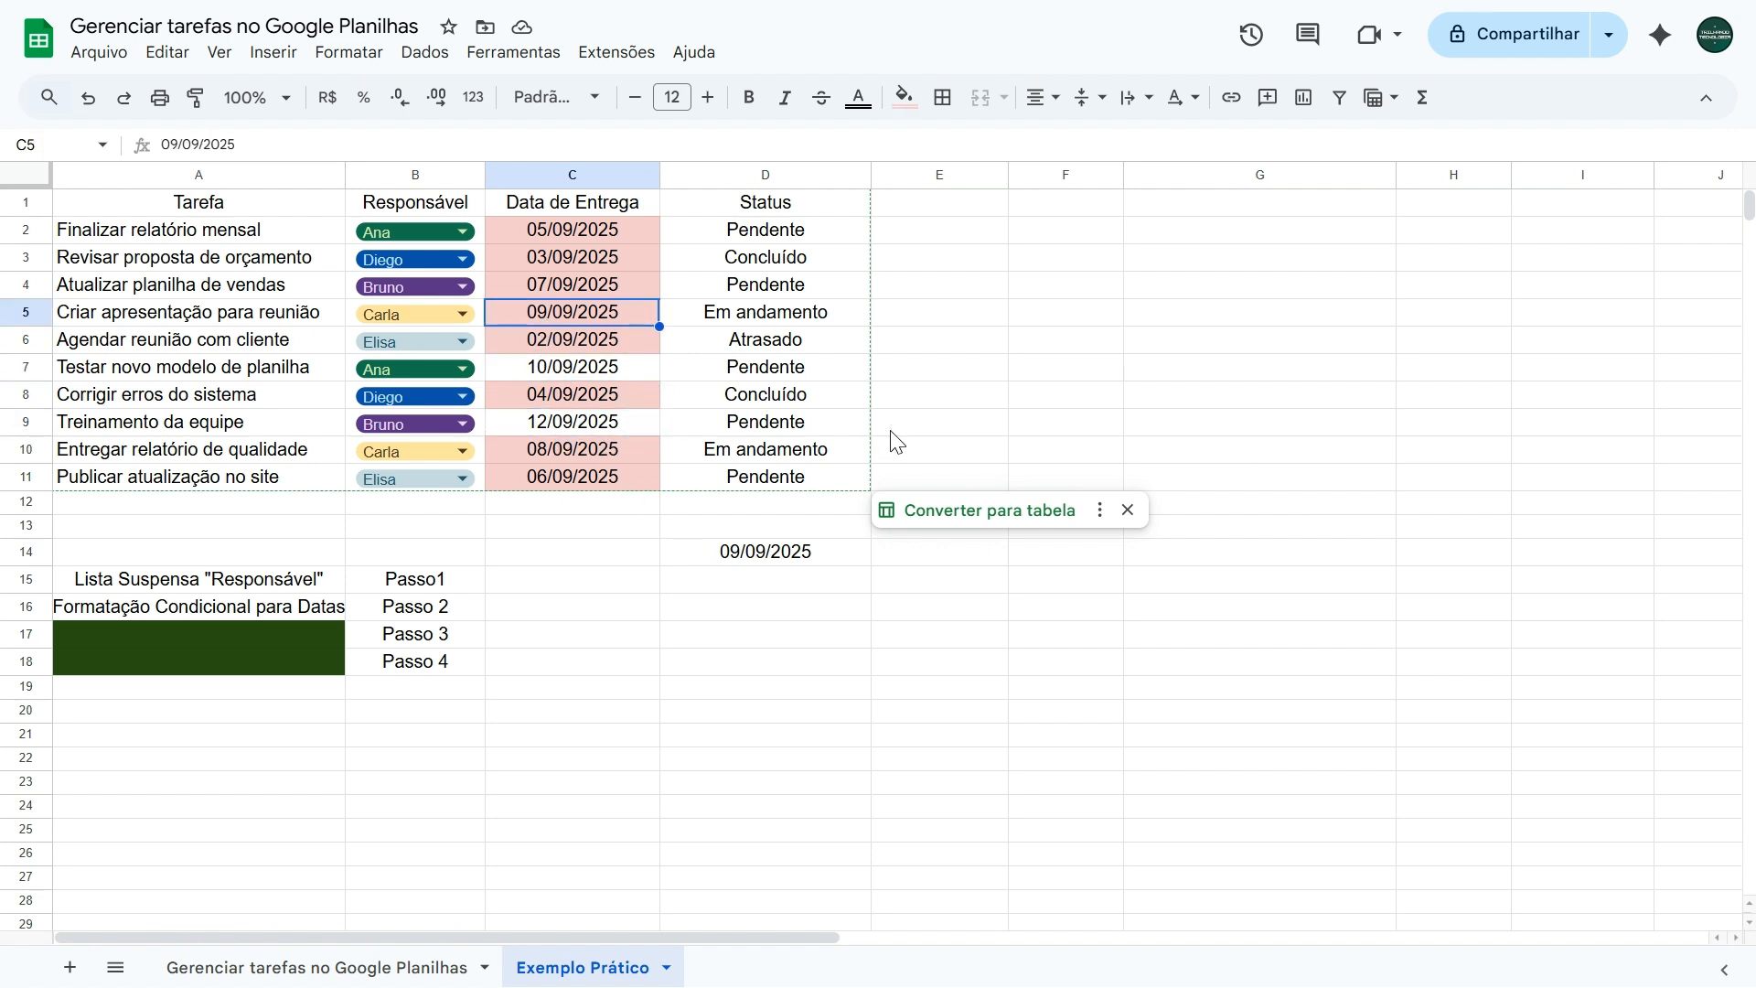
type("09/")
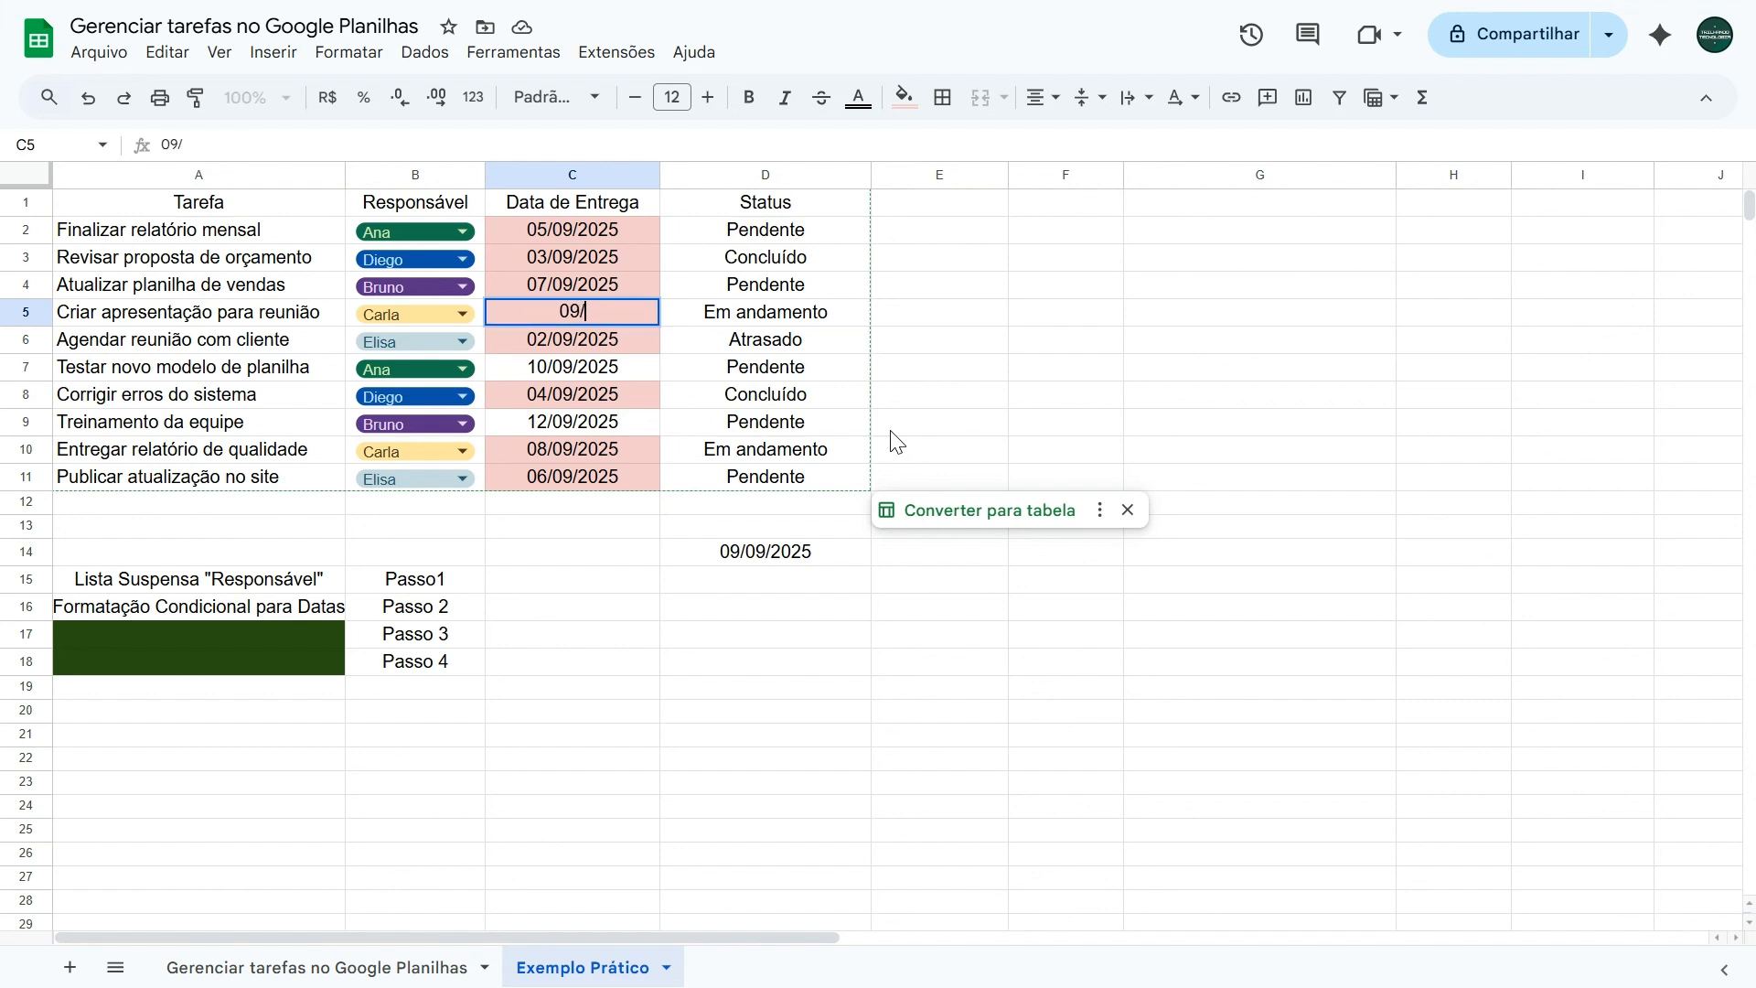
type("10/2025")
key("Return")
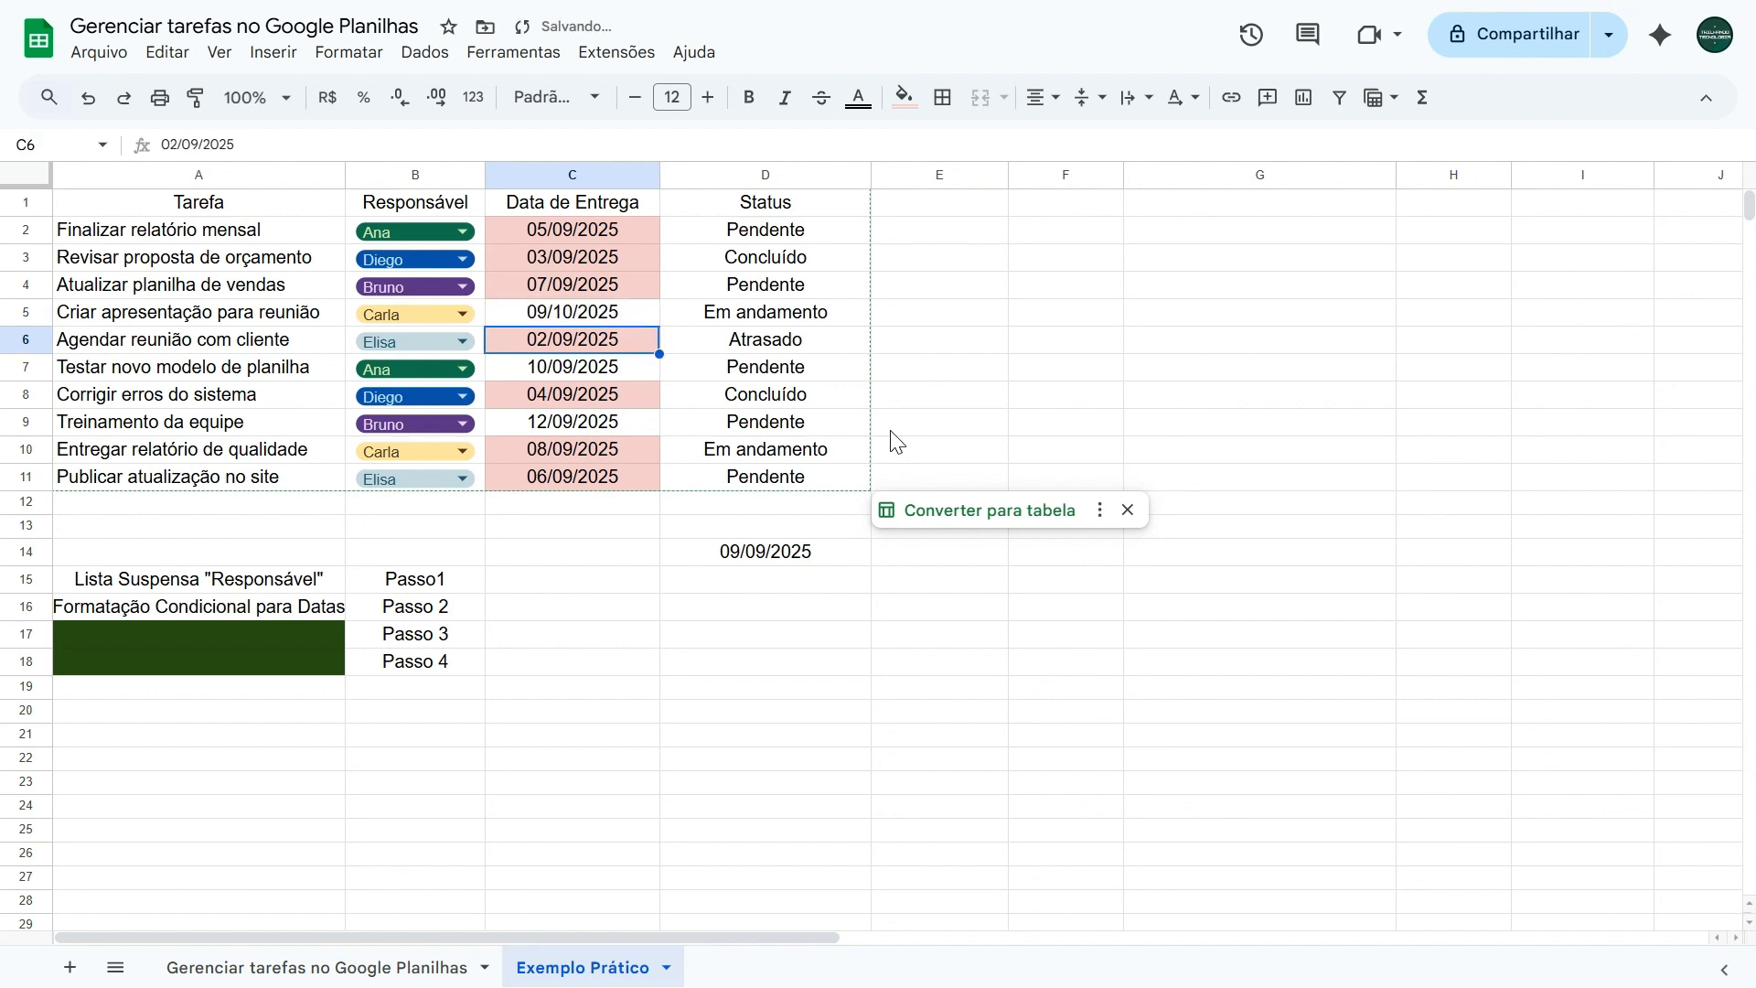
left_click(578, 318)
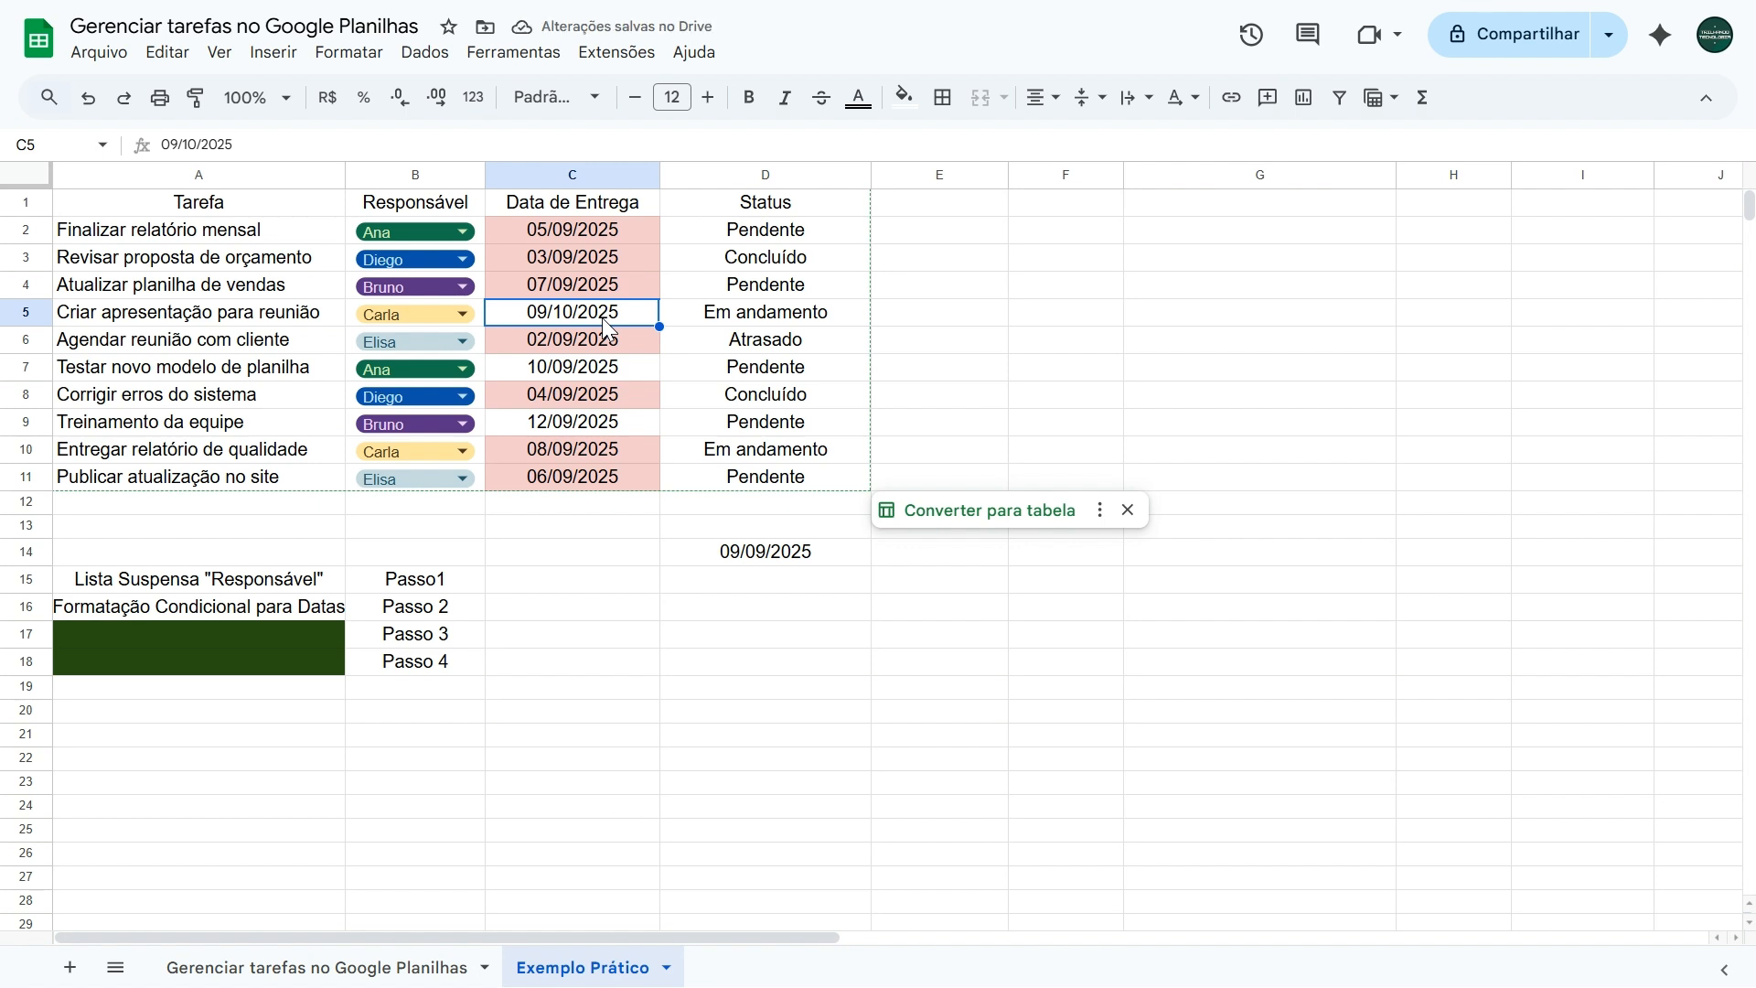
left_click(622, 530)
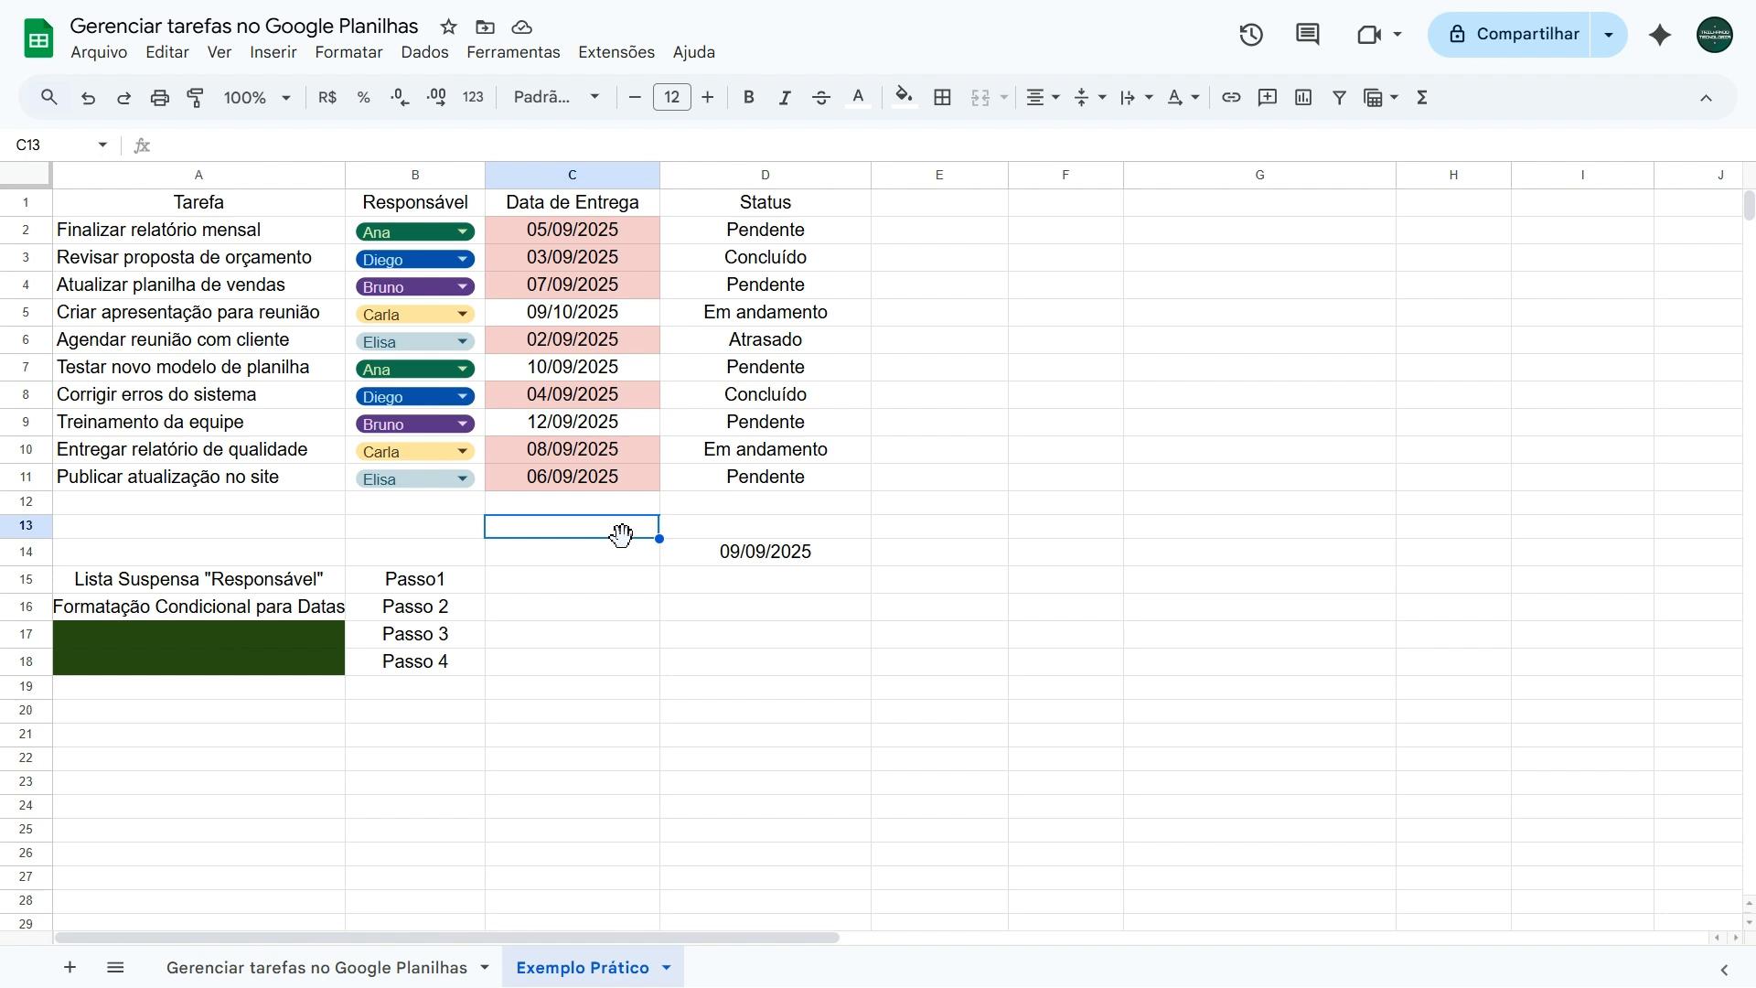
Copy the formatting of B17 (Passo 3) onto A17 to reveal its step title
left_click(595, 577)
left_click(699, 615)
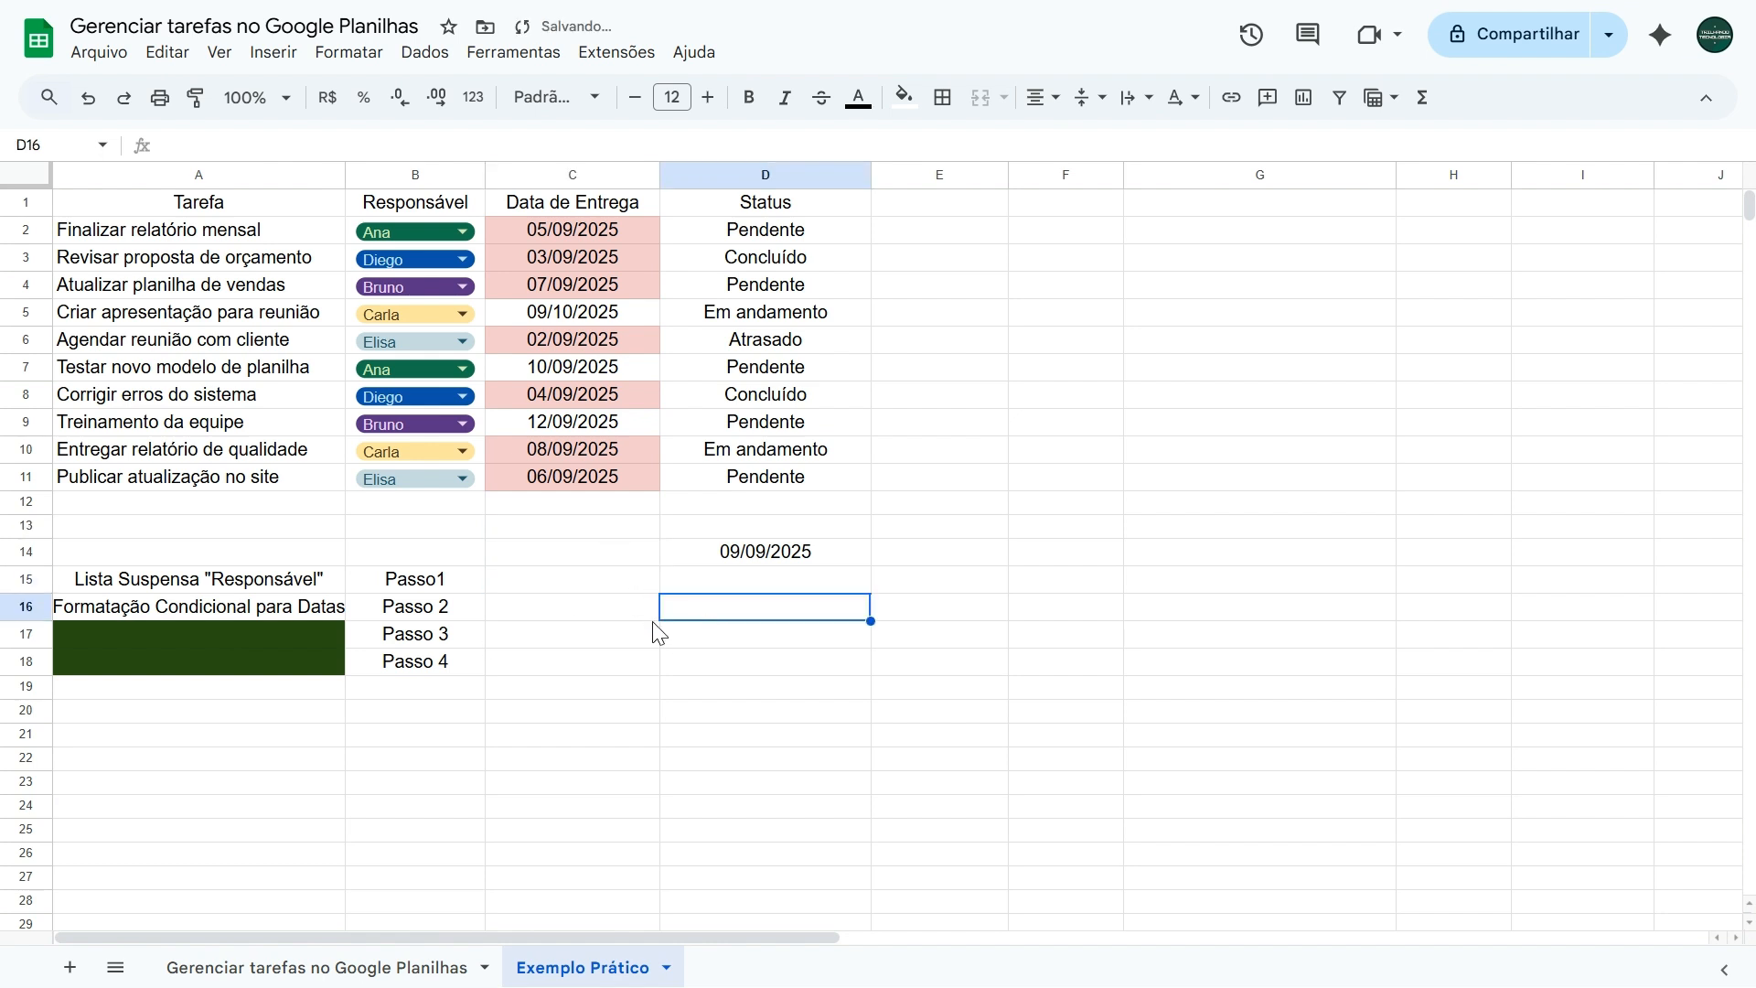
left_click(421, 637)
left_click(196, 97)
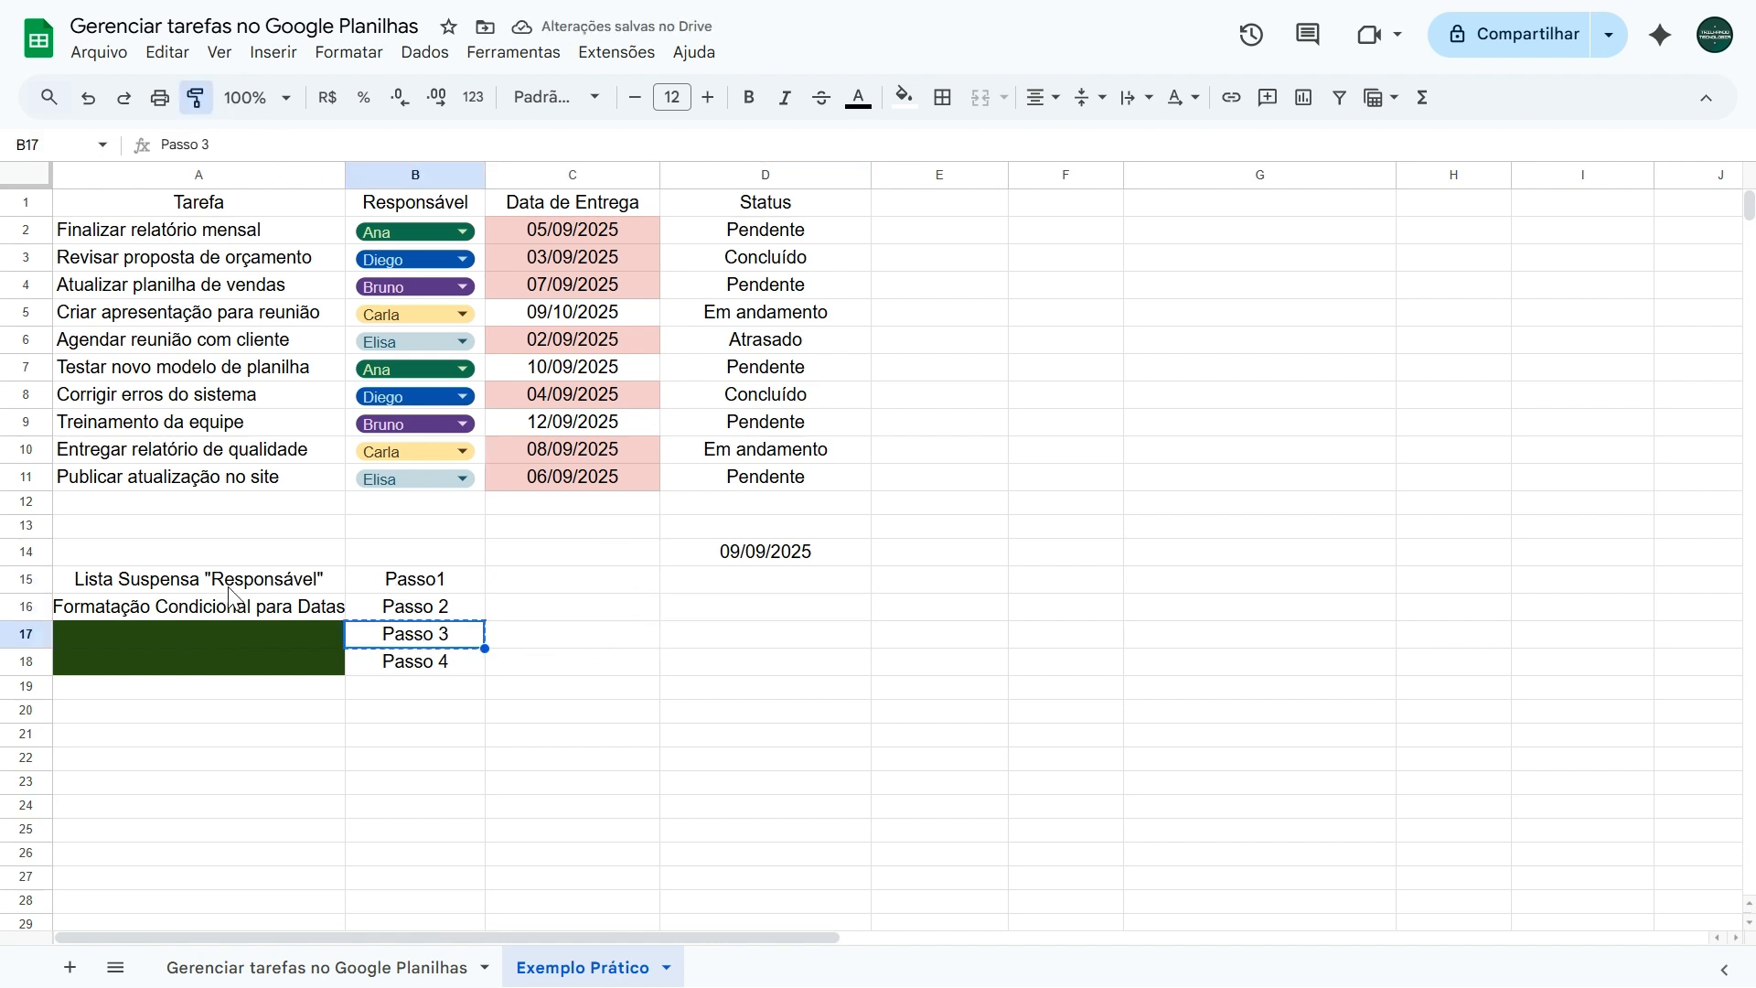
left_click(241, 626)
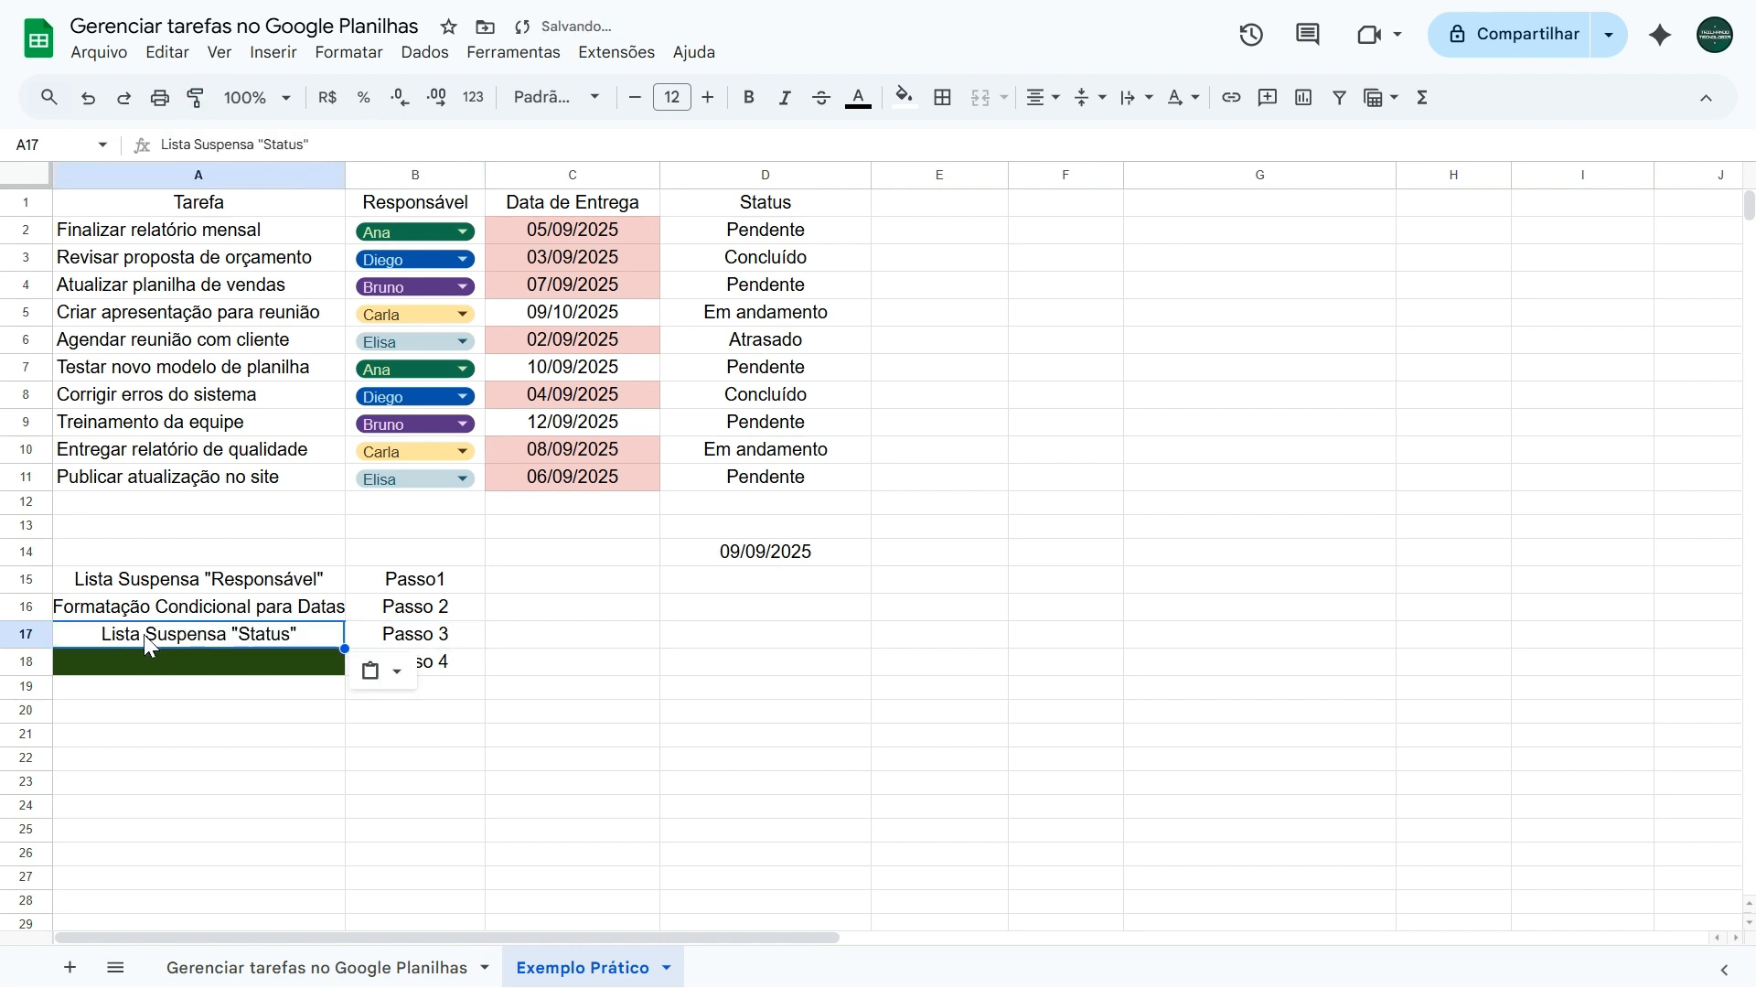
Insert a drop-down list on the Status cells D2:D11
left_click_drag(805, 240, 803, 481)
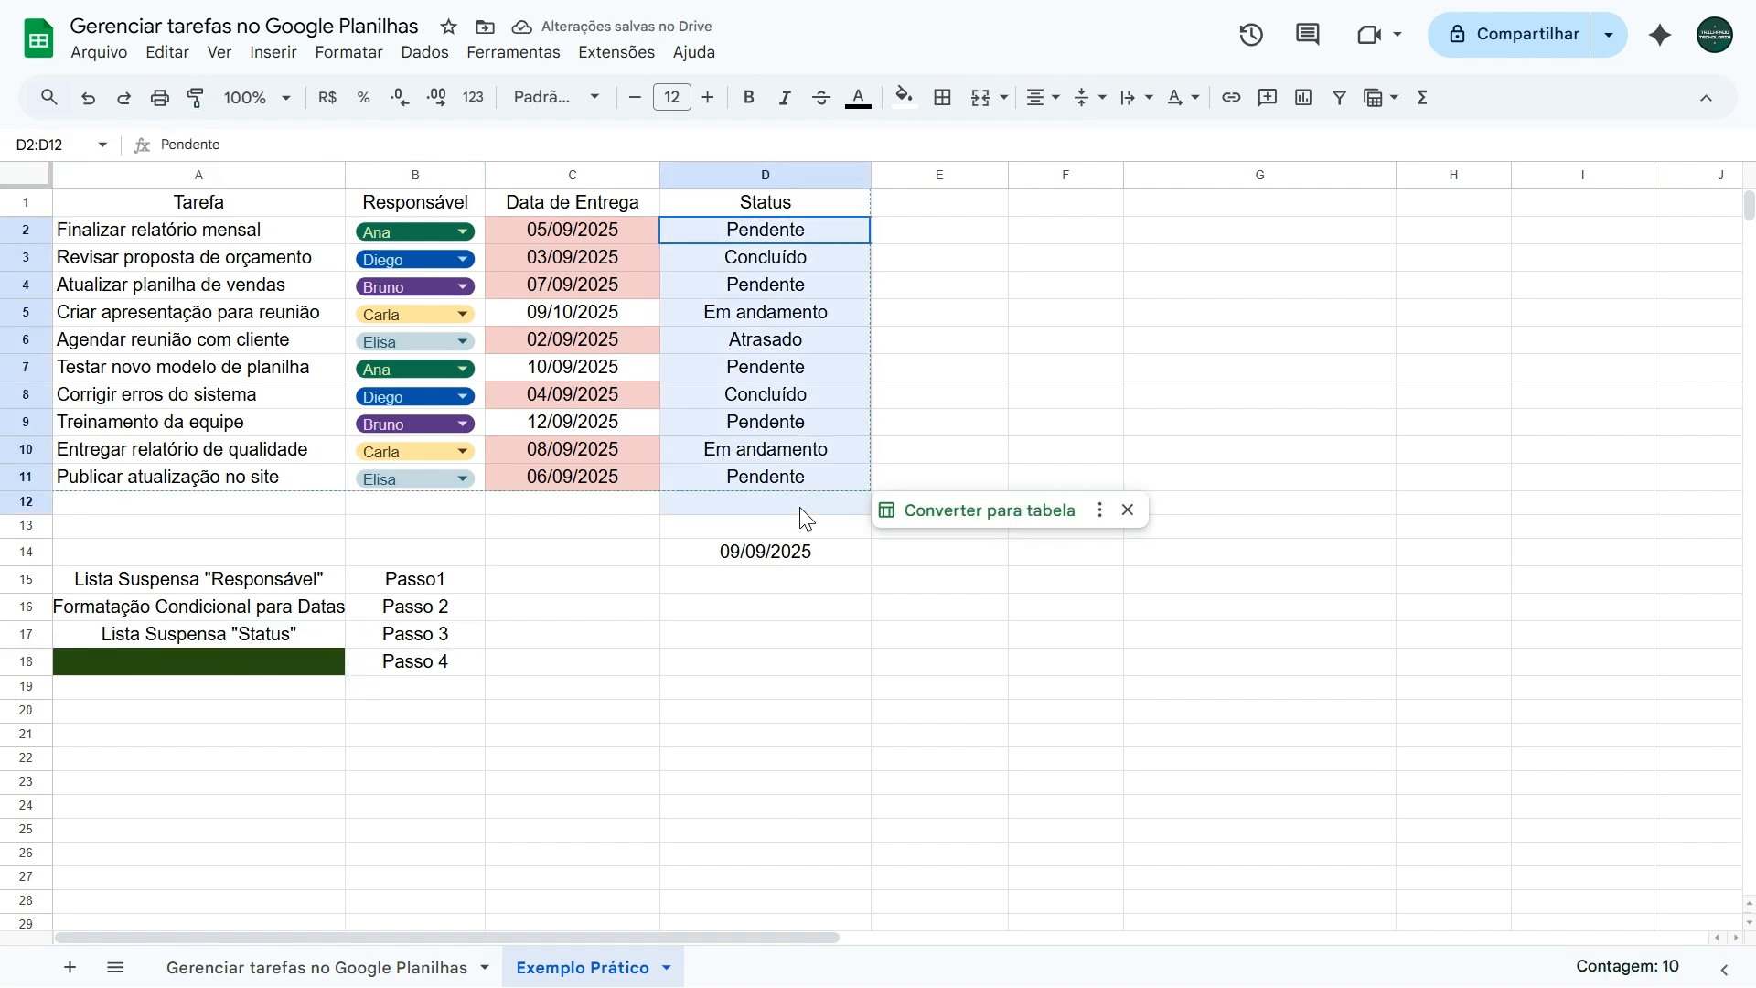
left_click(607, 688)
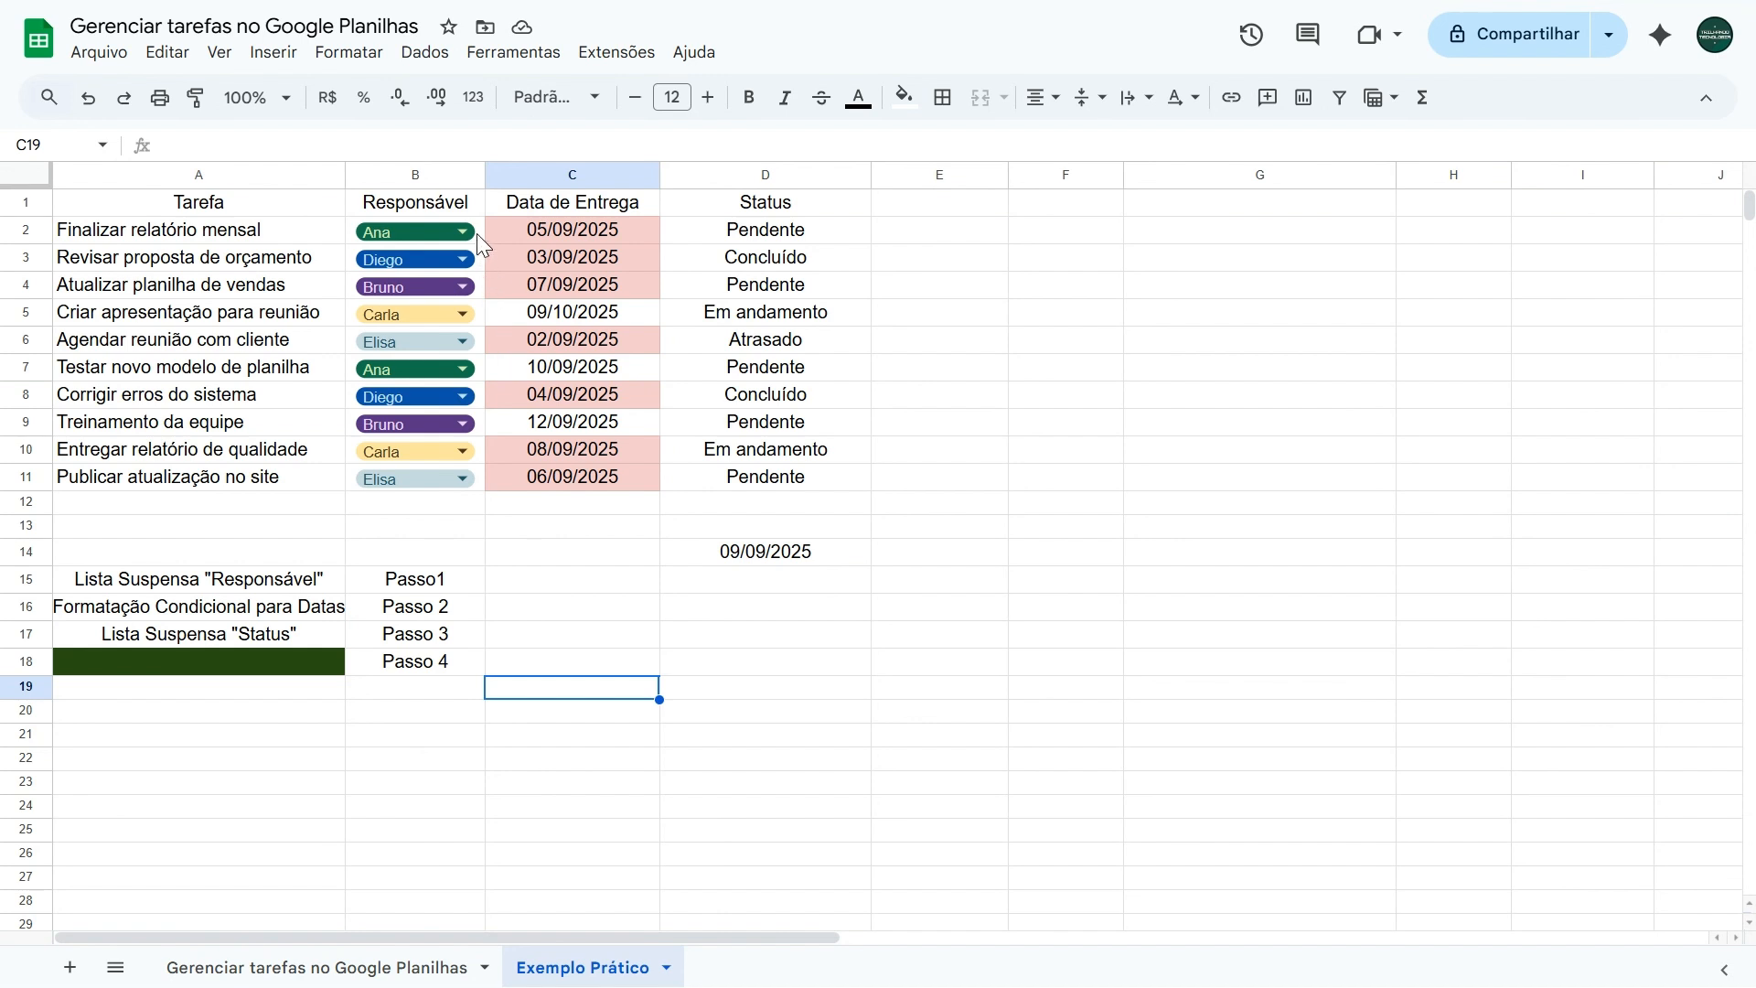
left_click_drag(480, 229, 484, 476)
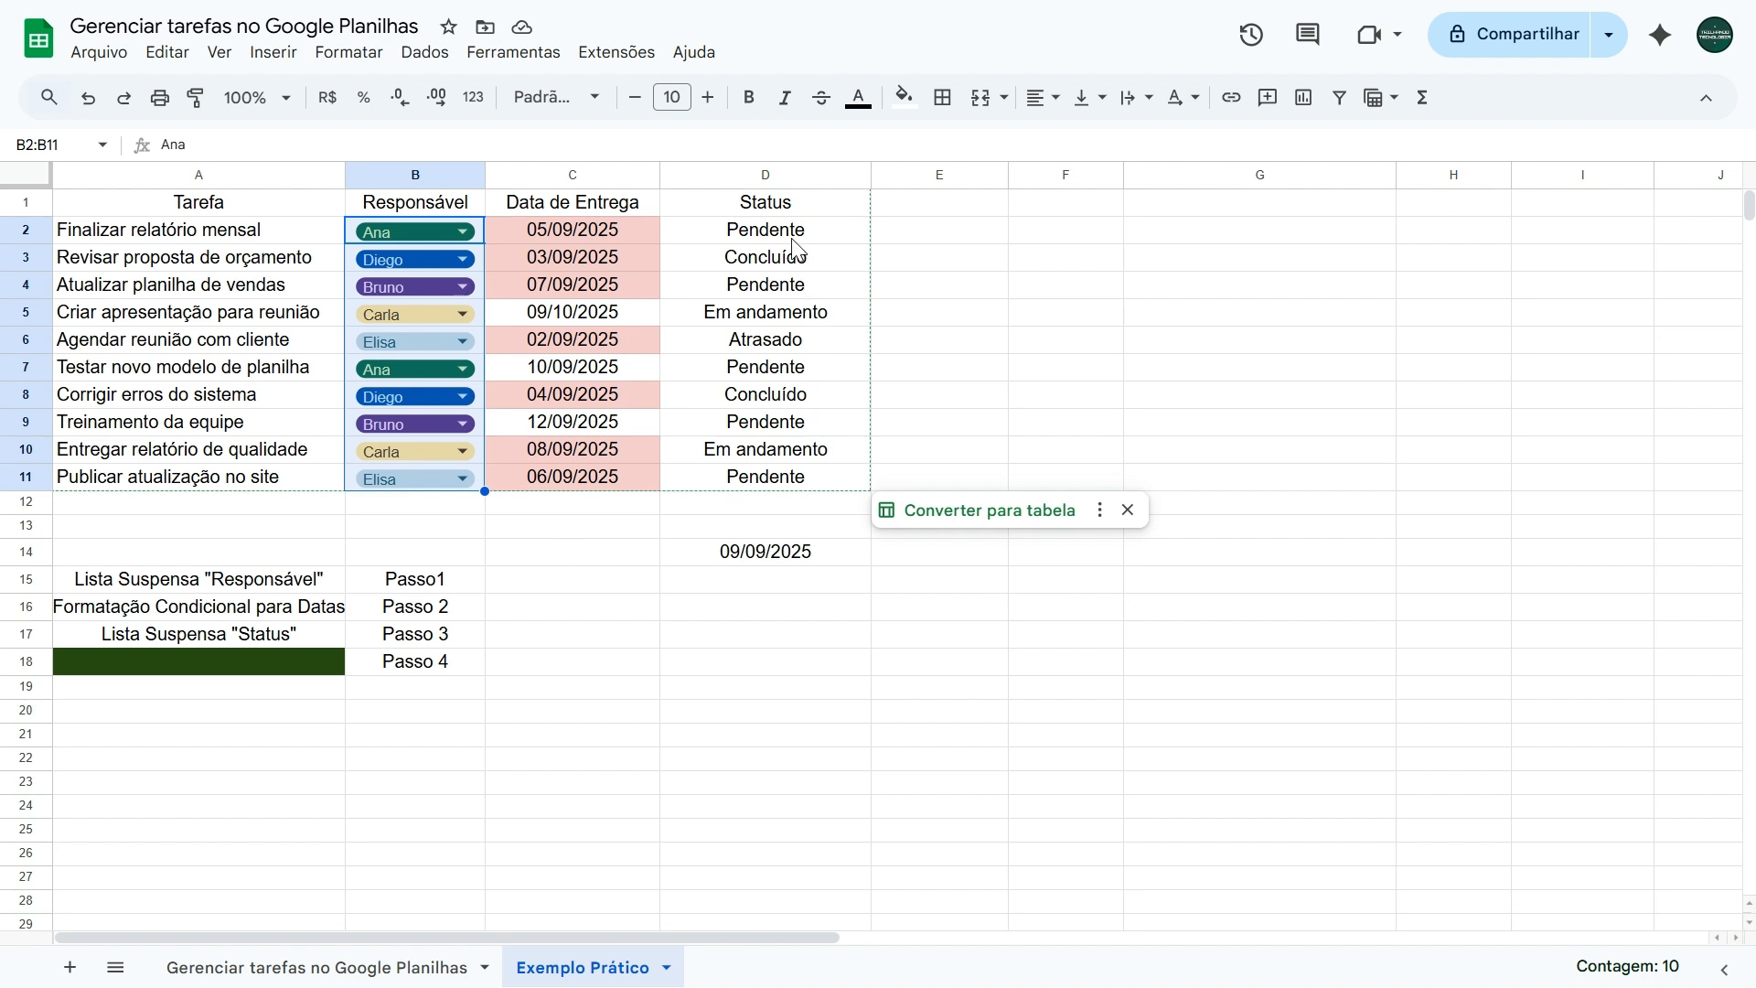
left_click_drag(796, 234, 784, 480)
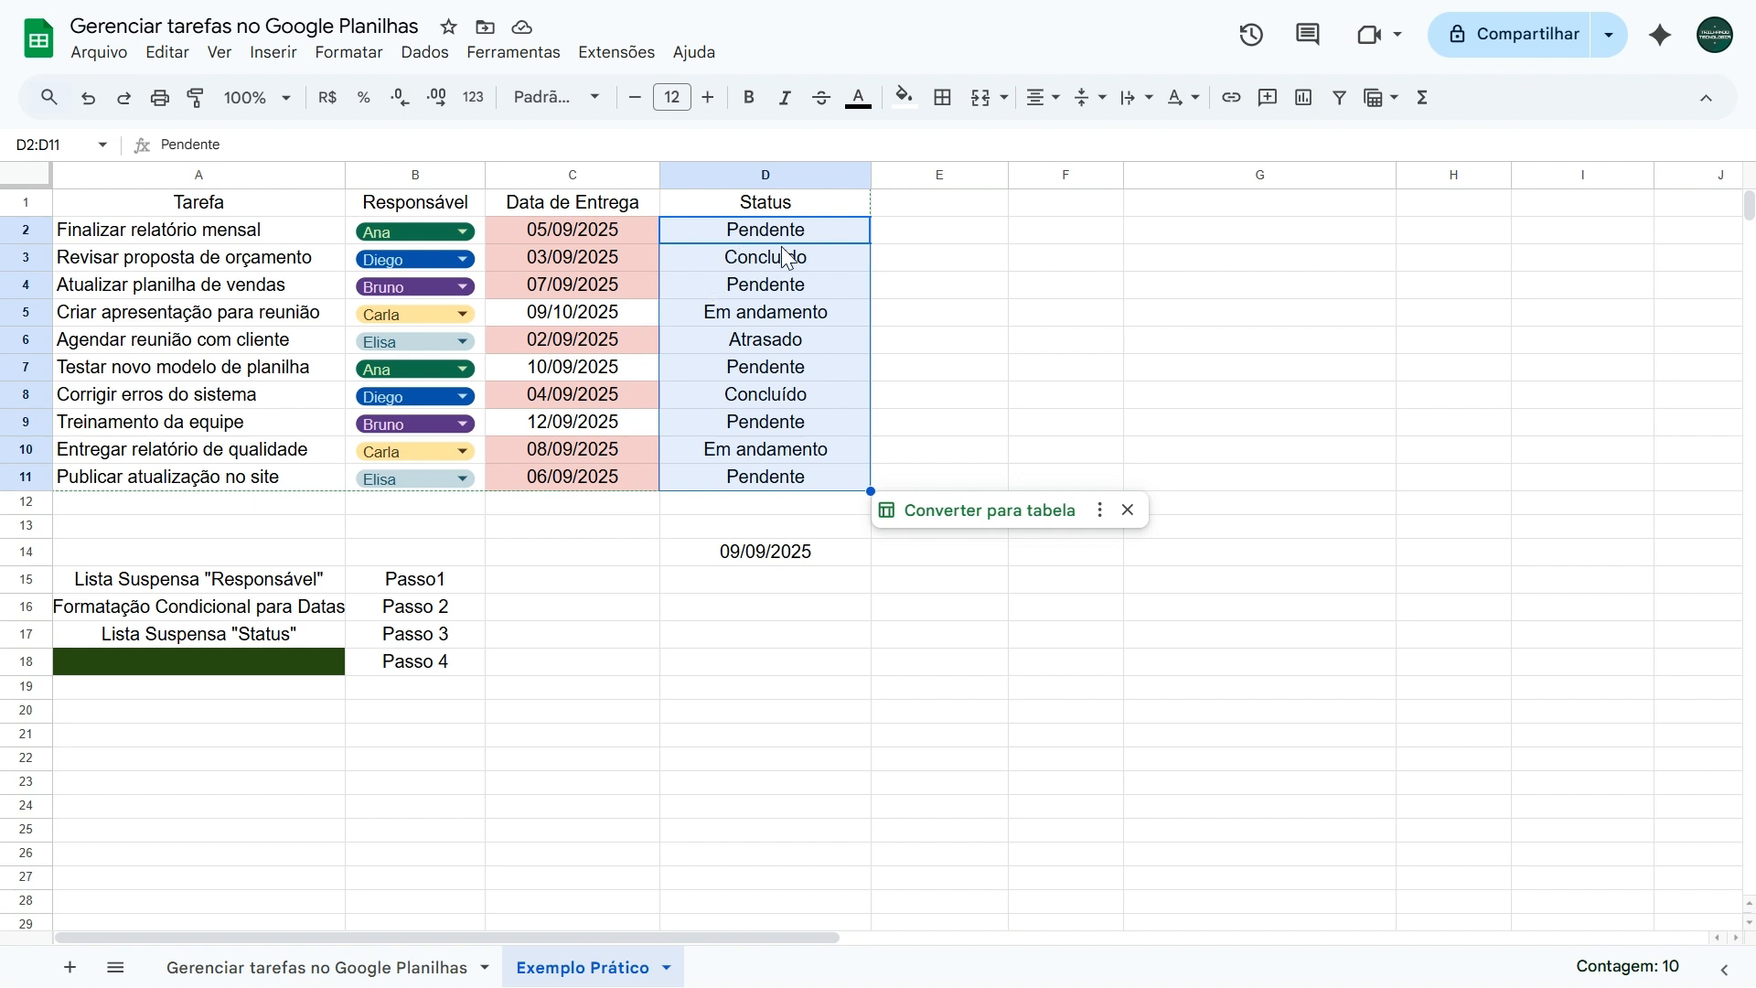
left_click(272, 57)
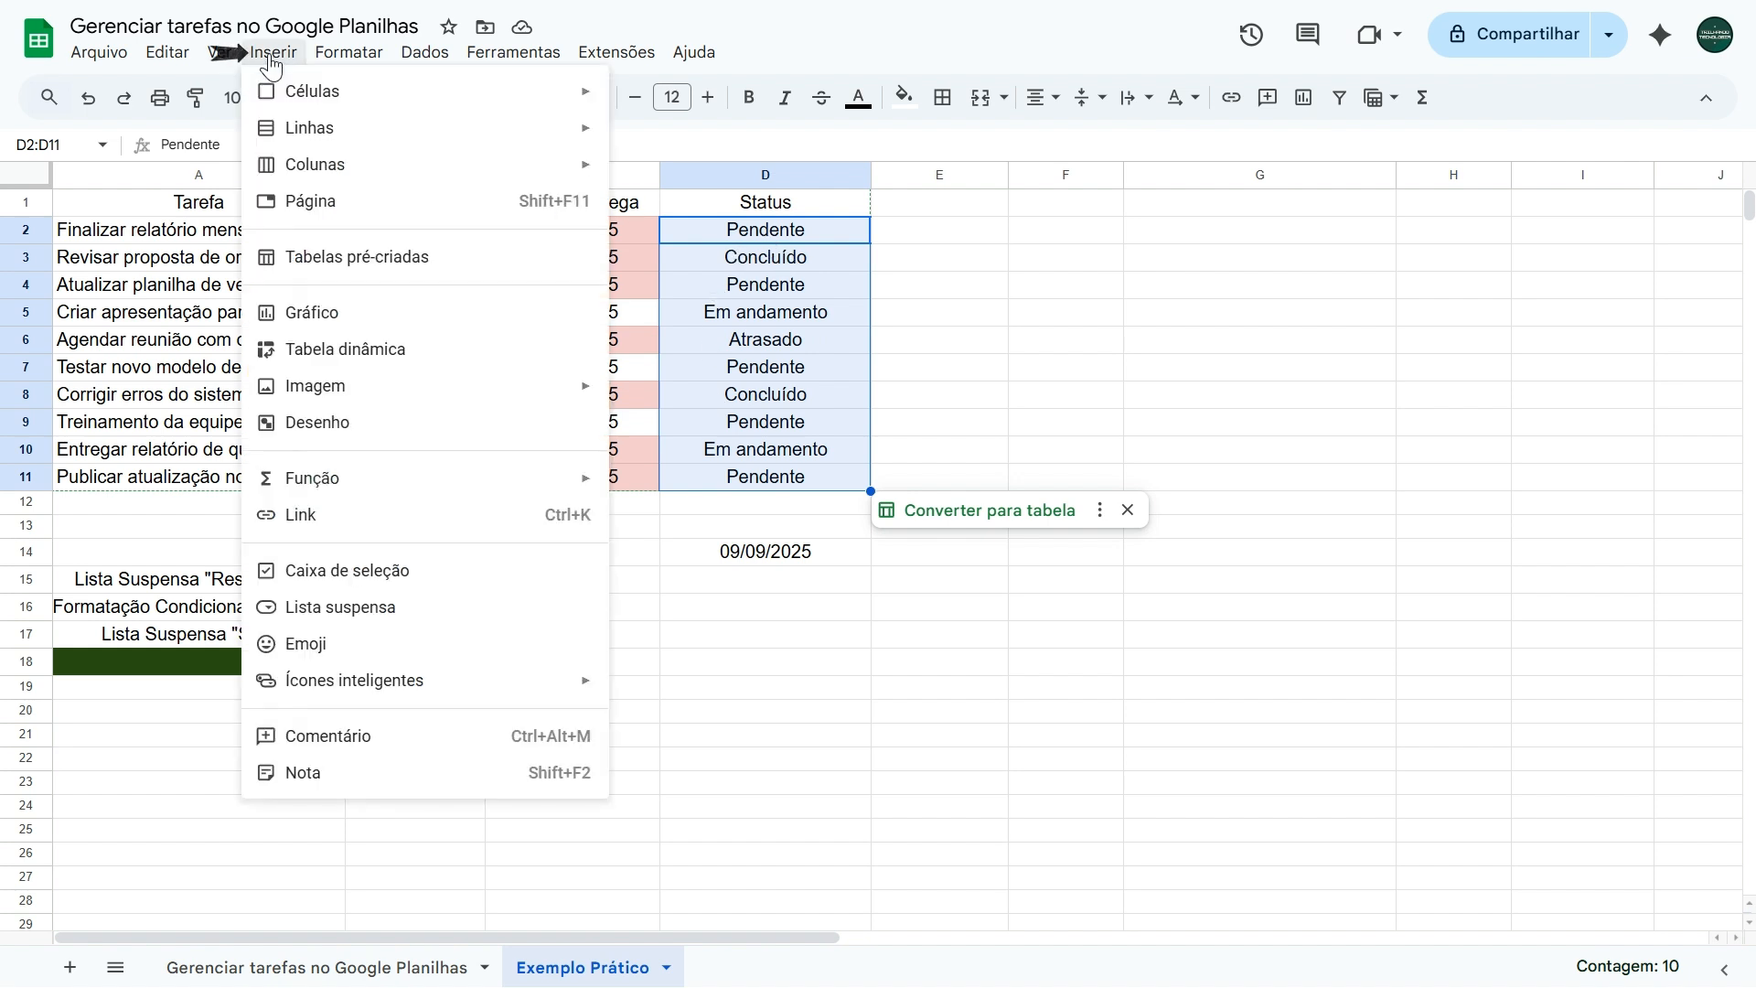
left_click(365, 623)
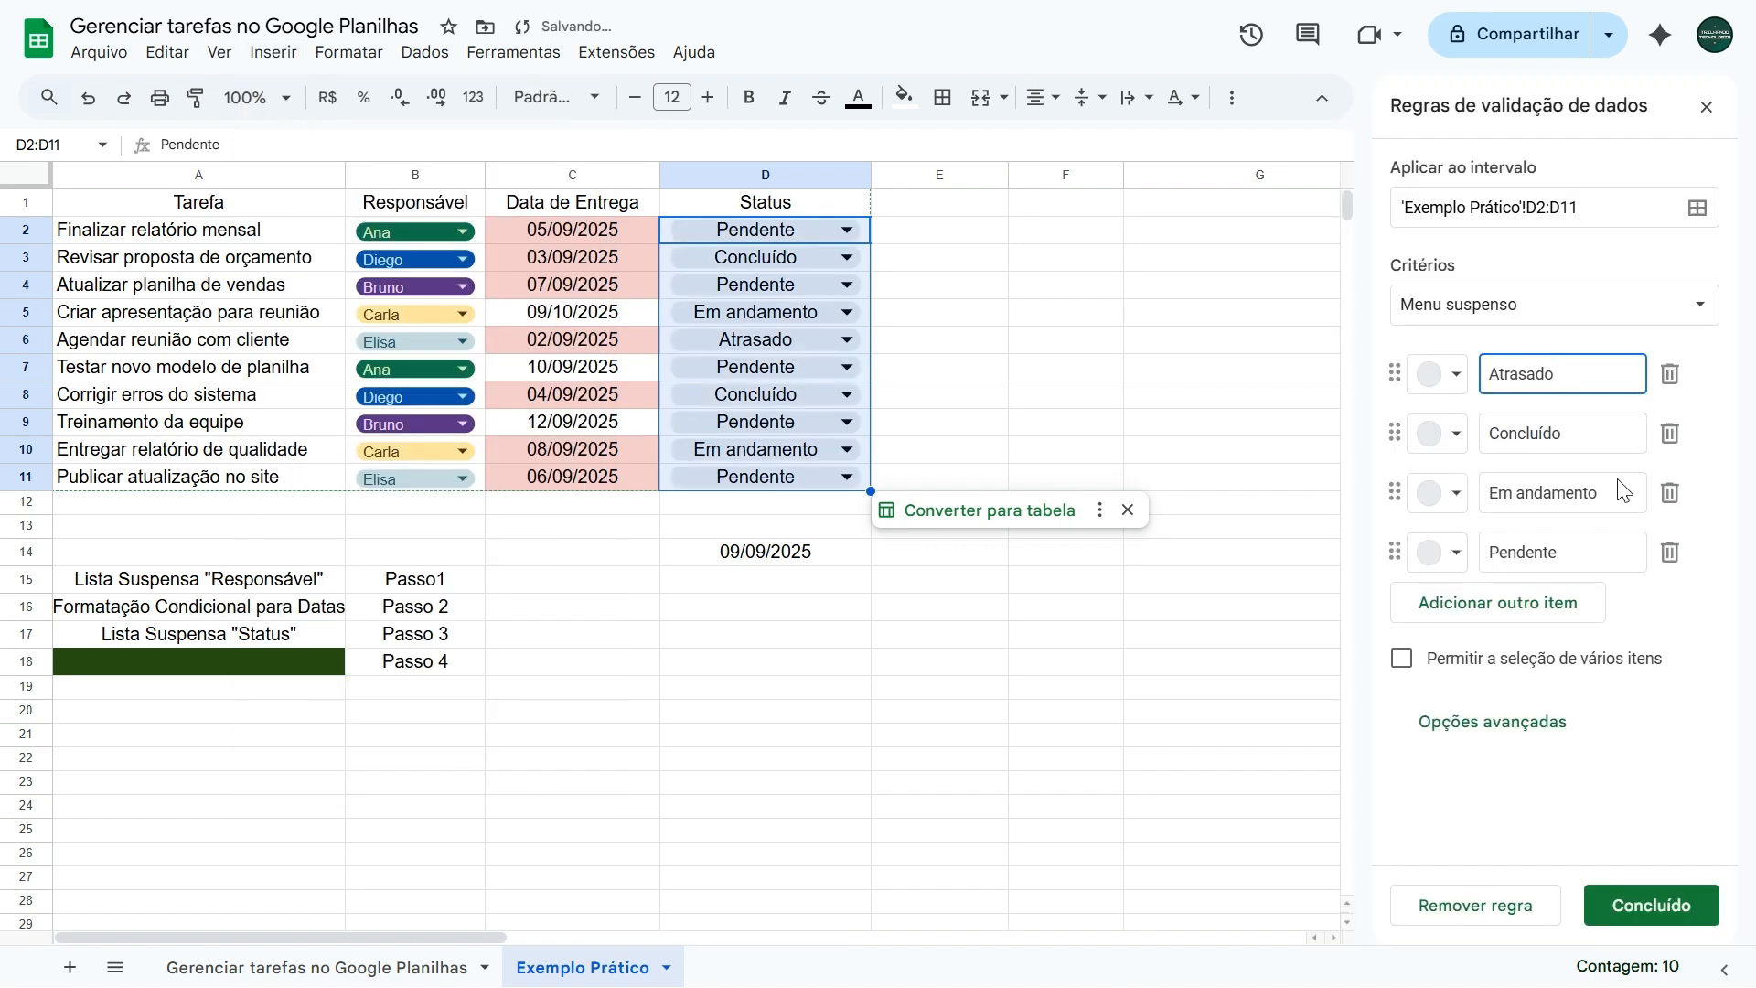
Review the Status drop-down options and color Atrasado red and Concluído dark green
left_click_drag(1603, 375, 1453, 384)
double_click(1568, 431)
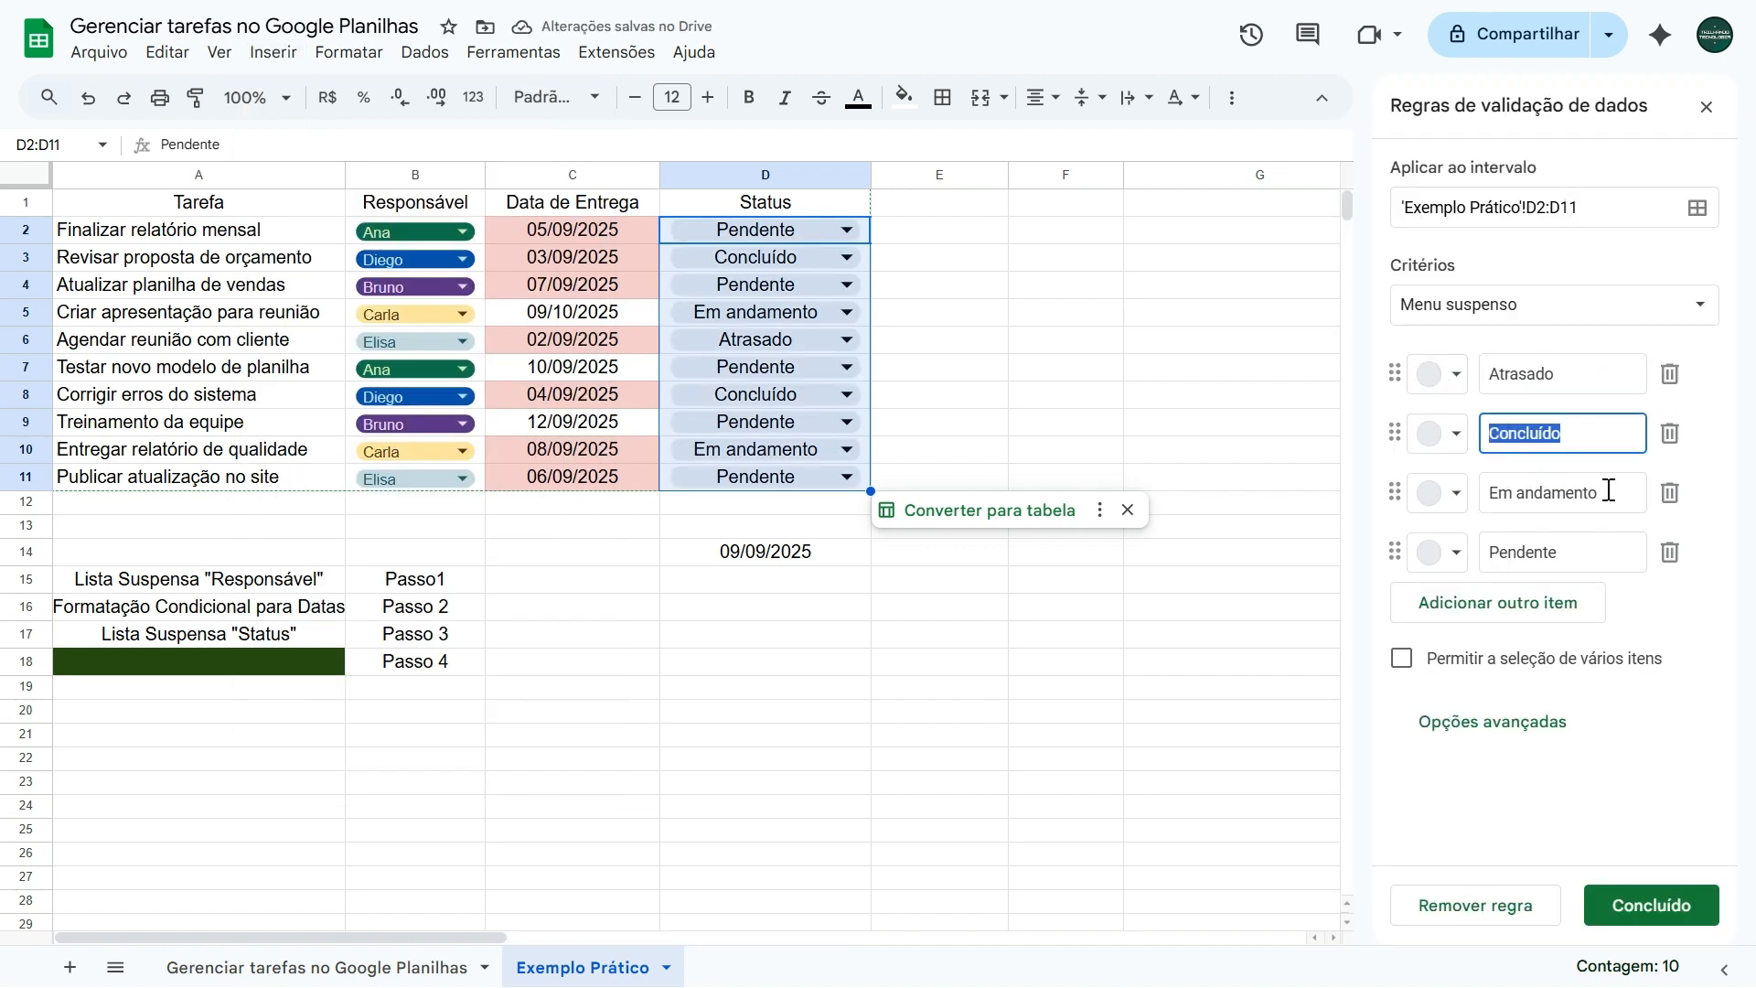
left_click_drag(1608, 491, 1451, 498)
left_click_drag(1593, 553, 1452, 556)
left_click(1578, 377)
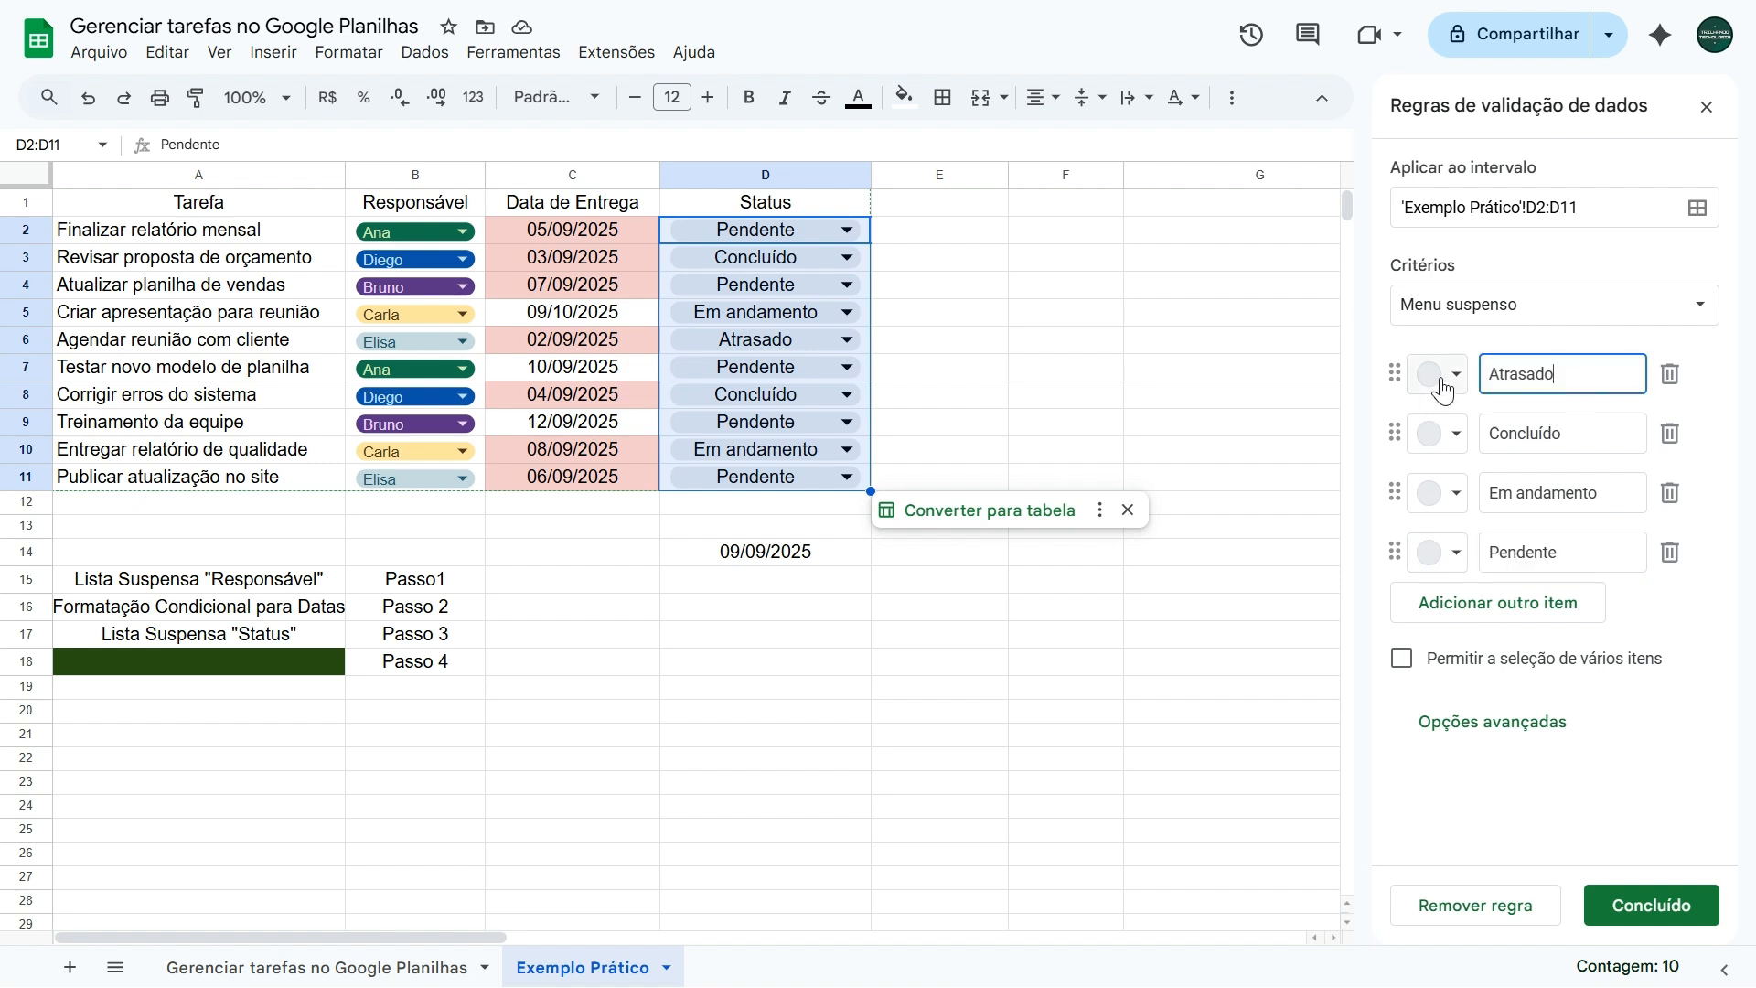
left_click(1443, 375)
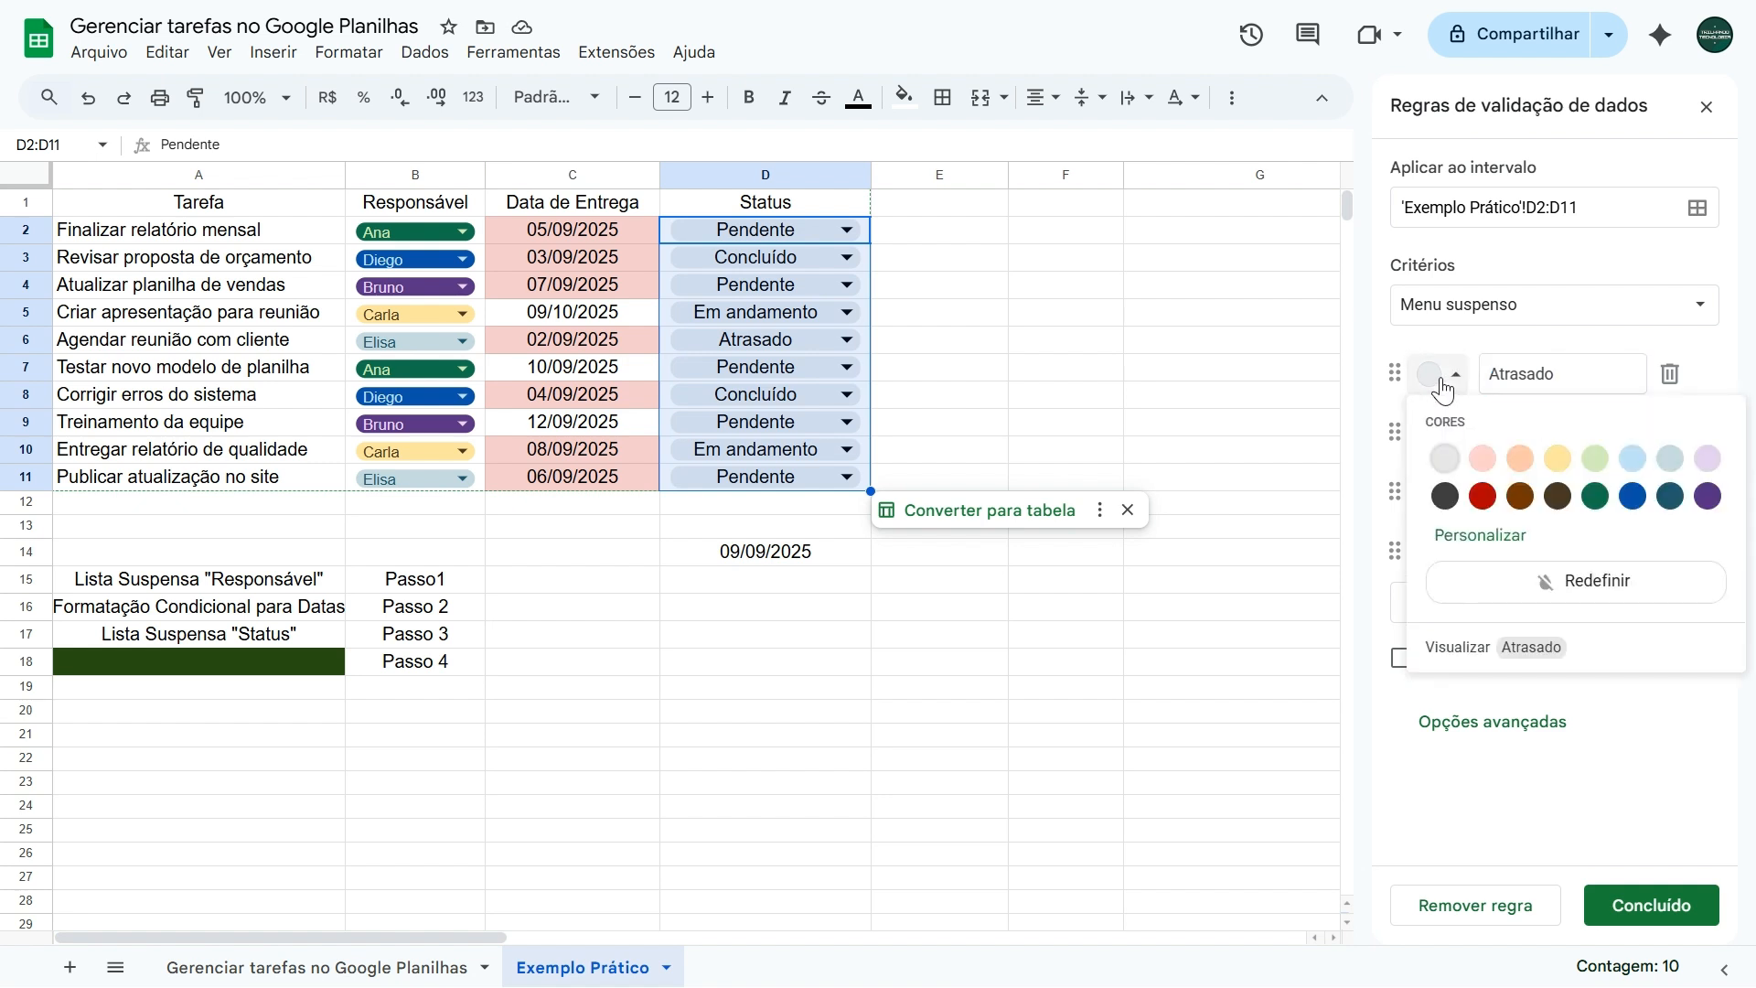
left_click(1483, 496)
left_click(1436, 434)
left_click(1596, 555)
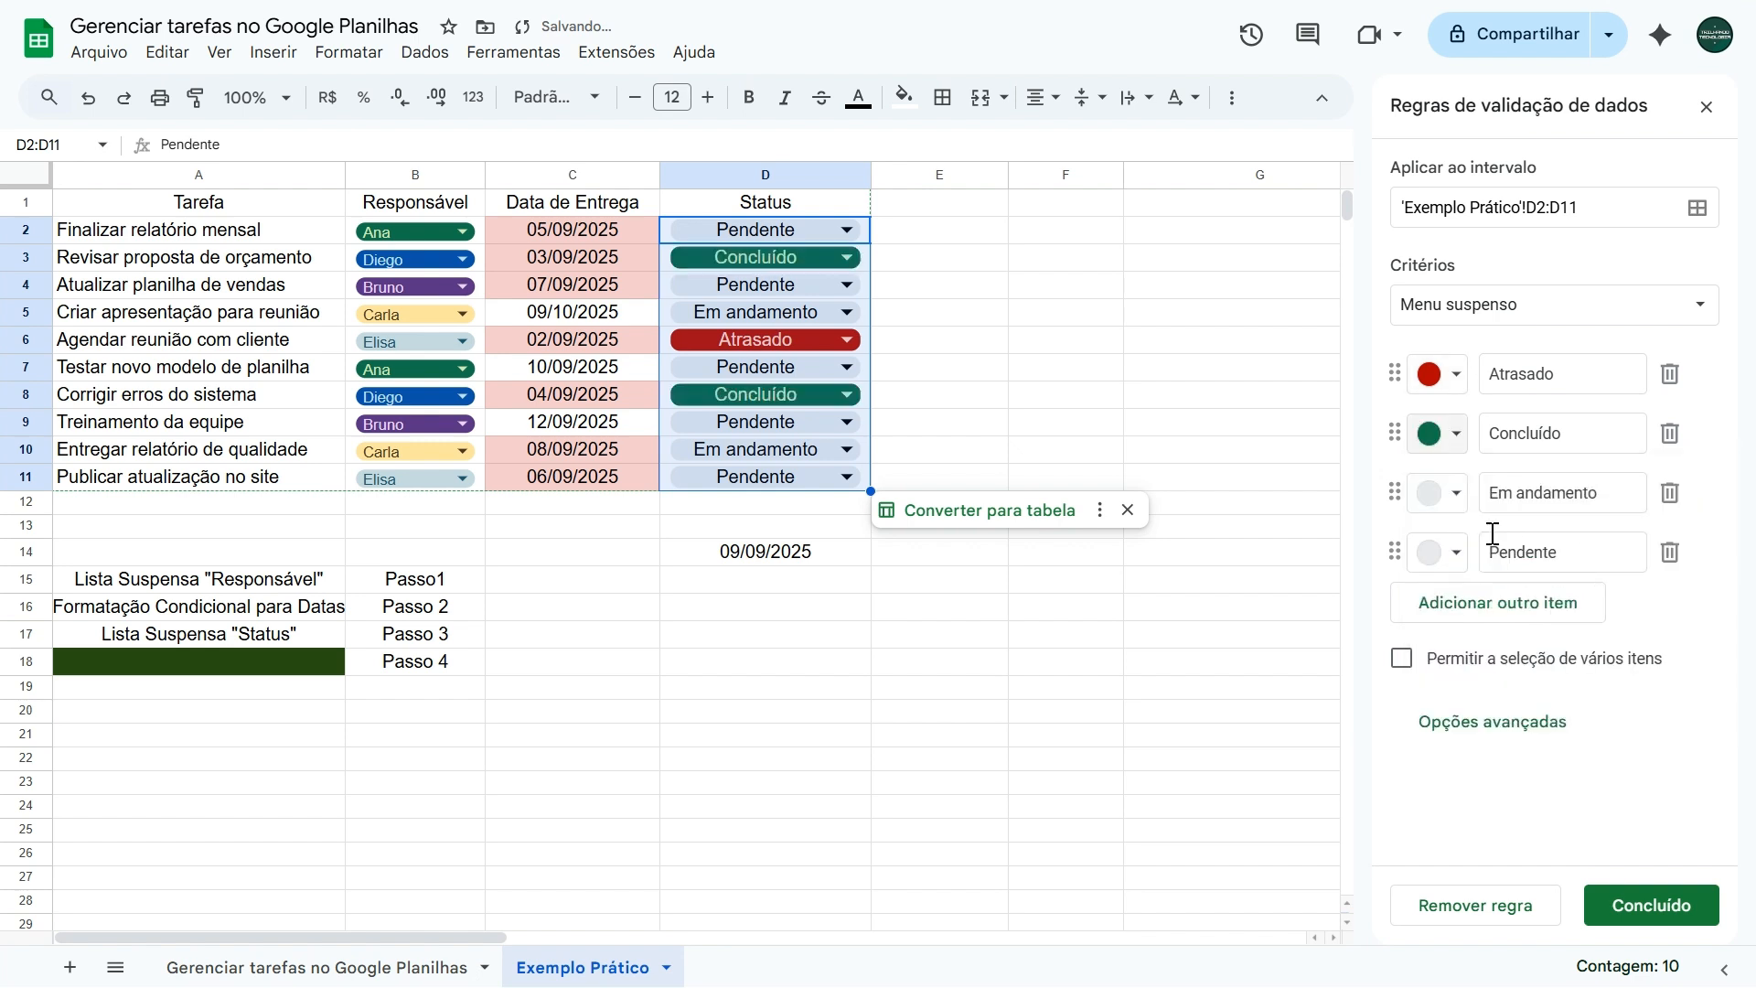
Color the Status options Em andamento blue and Pendente light yellow, save the rule, and check the option list in D2
left_click(1438, 493)
left_click(1633, 614)
left_click(1438, 553)
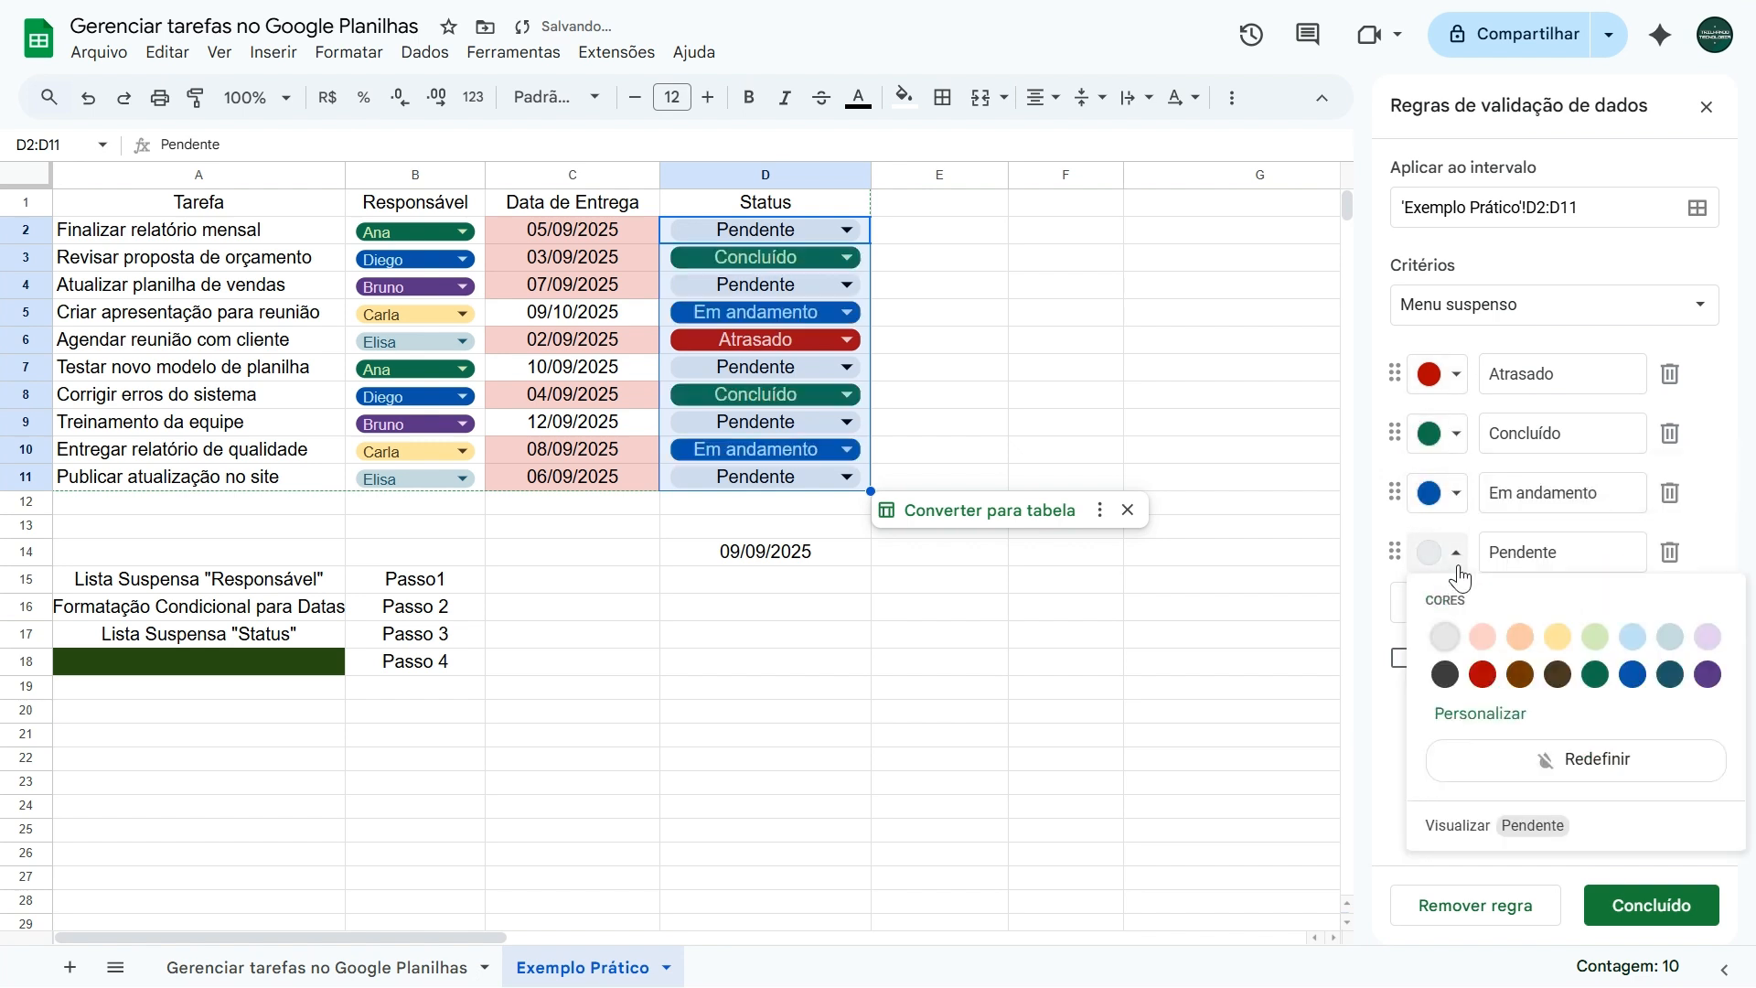
left_click(1558, 577)
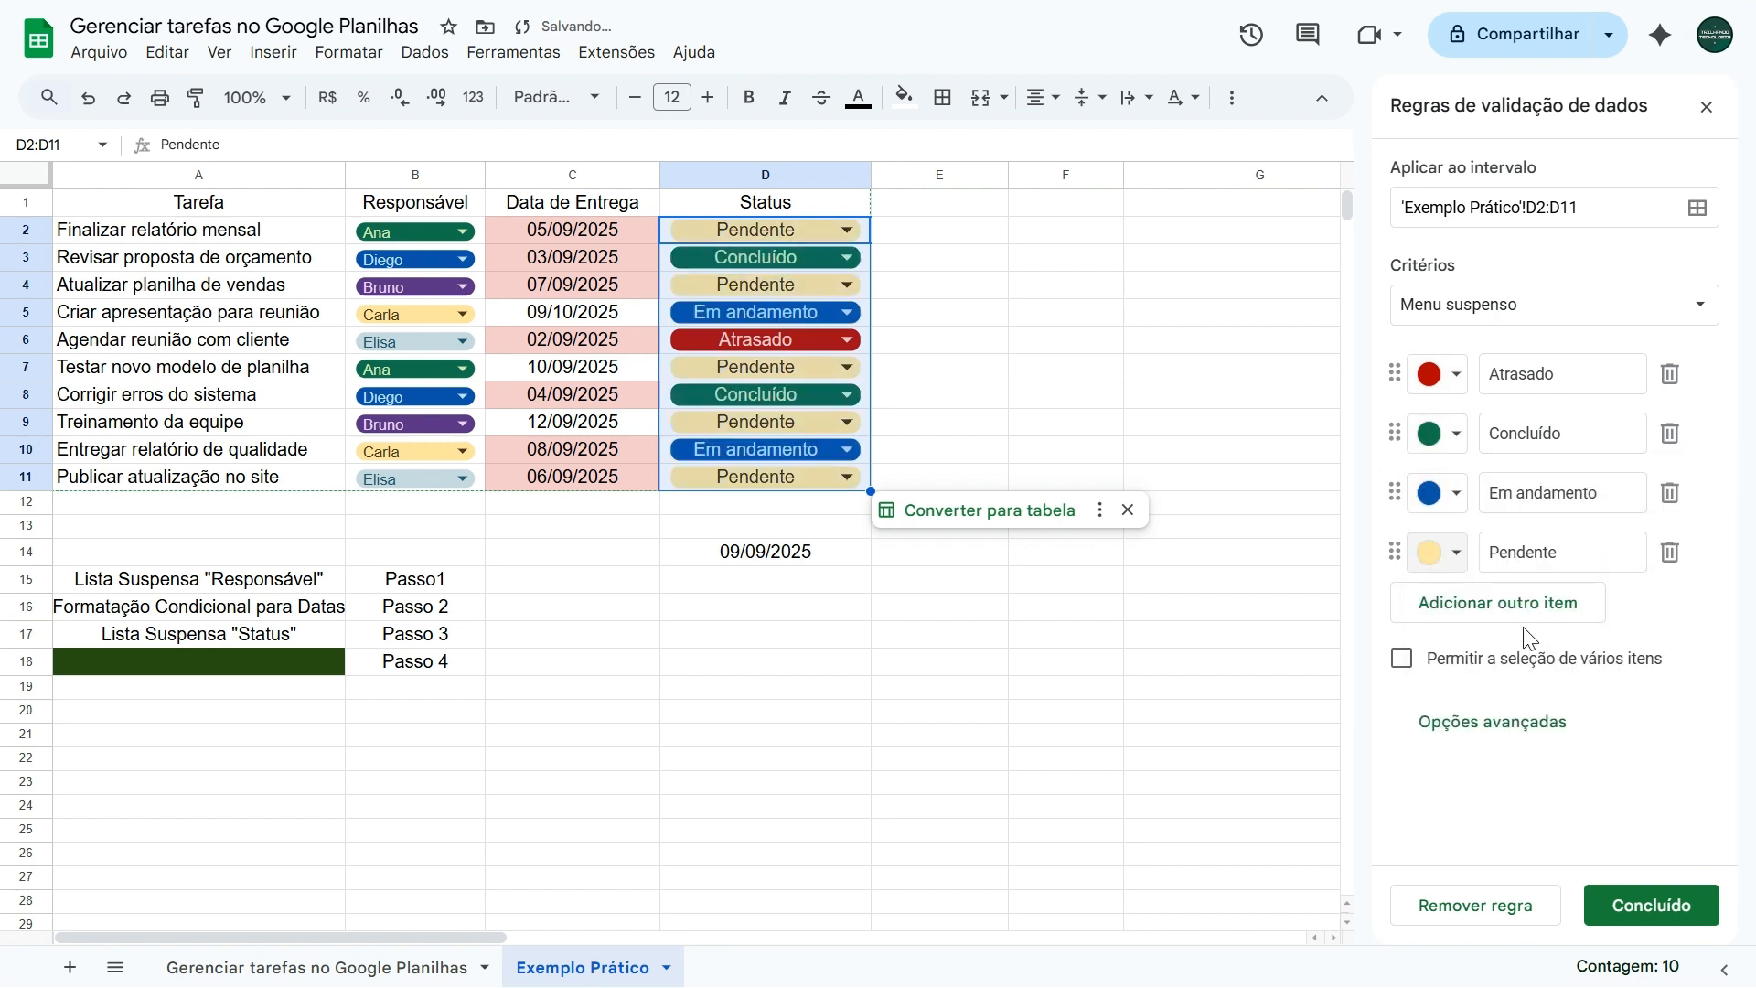
left_click(1650, 907)
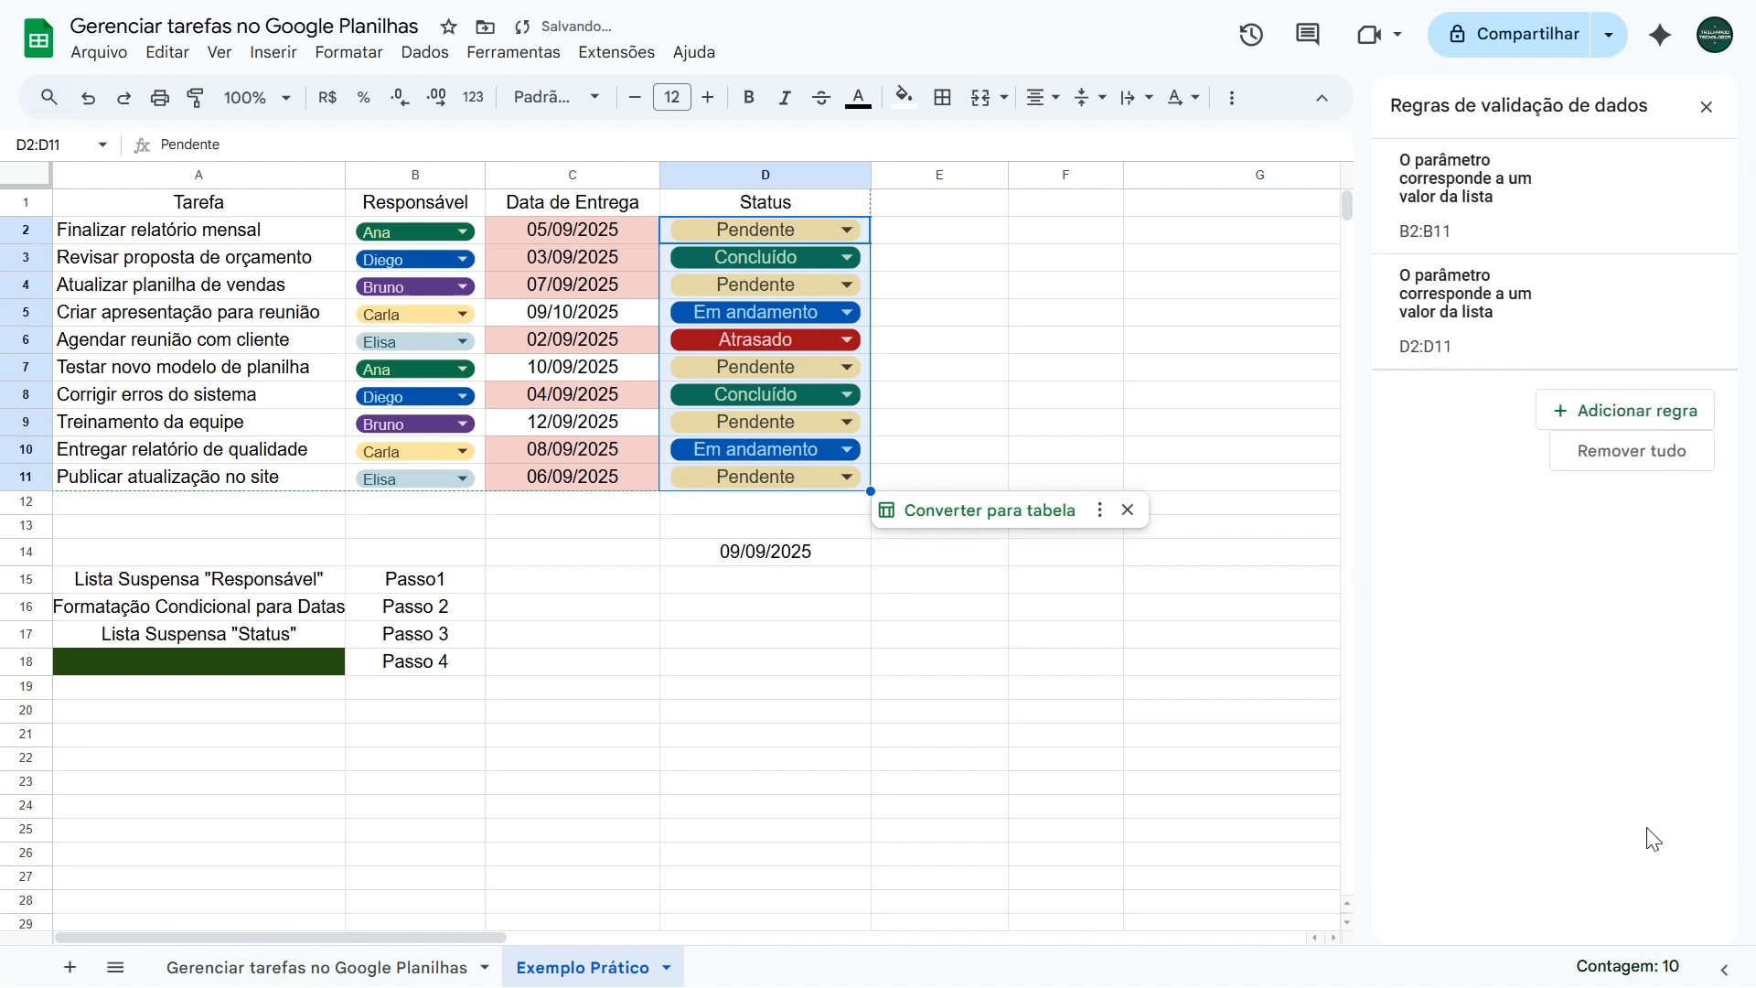
left_click(1708, 107)
left_click(1076, 393)
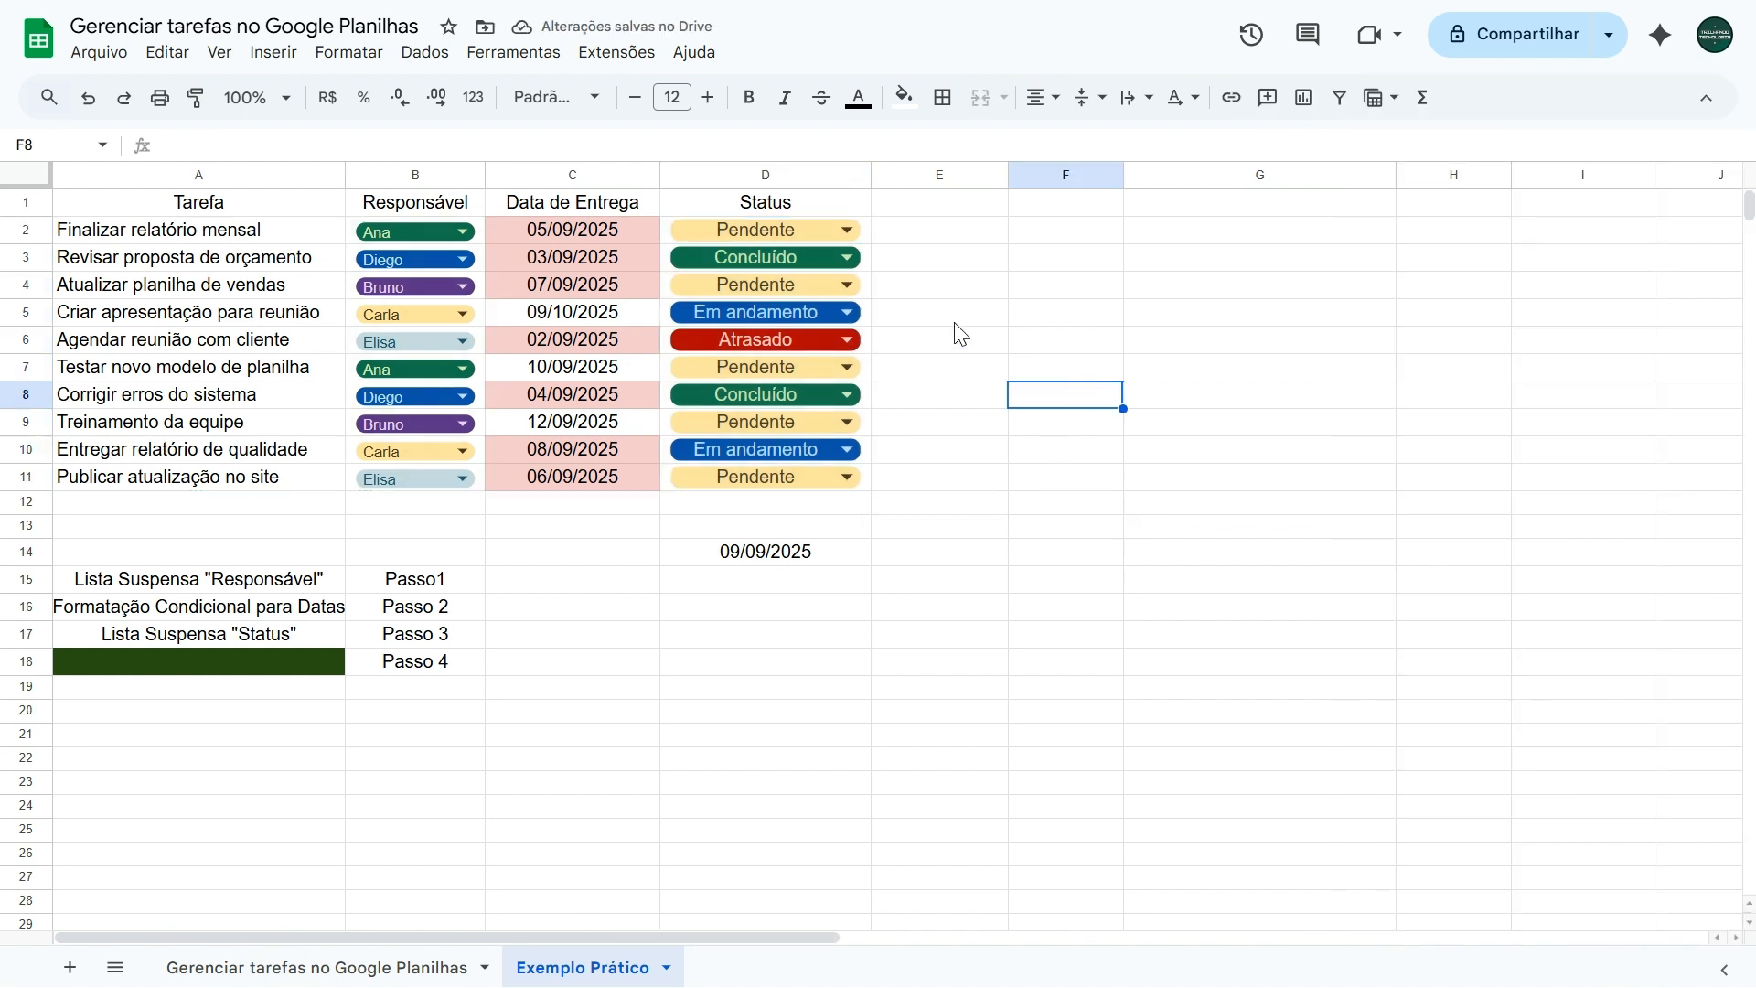
double_click(809, 233)
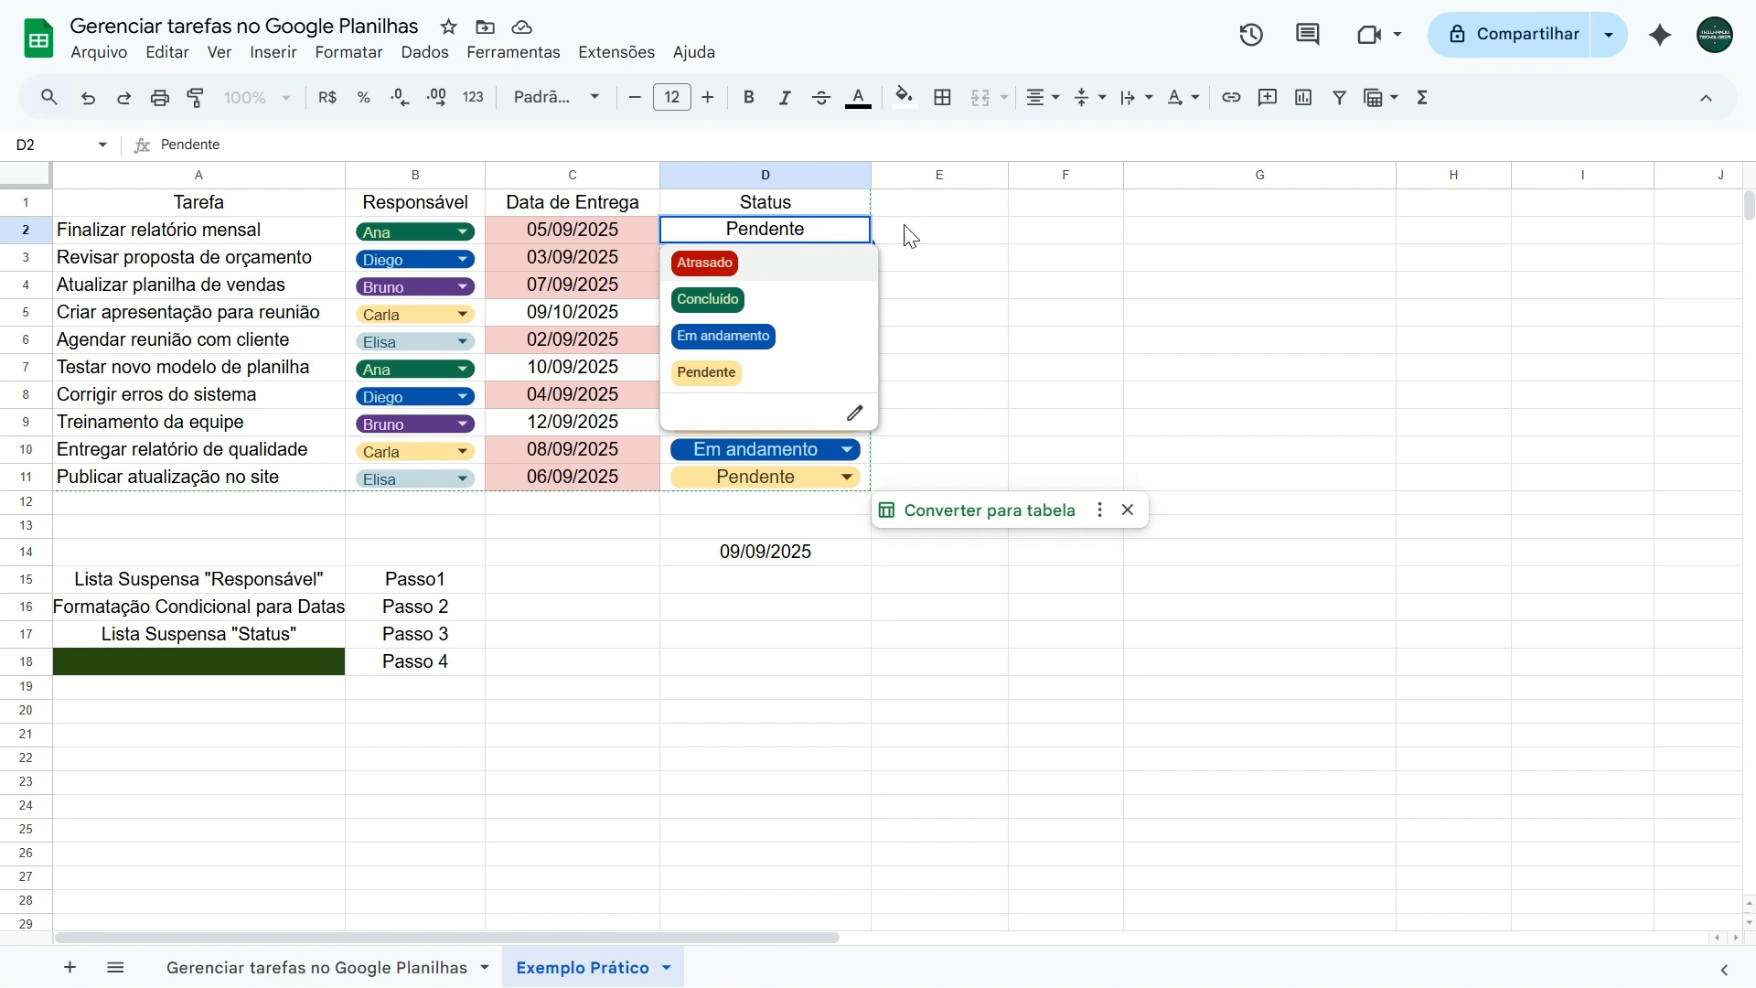
left_click(937, 240)
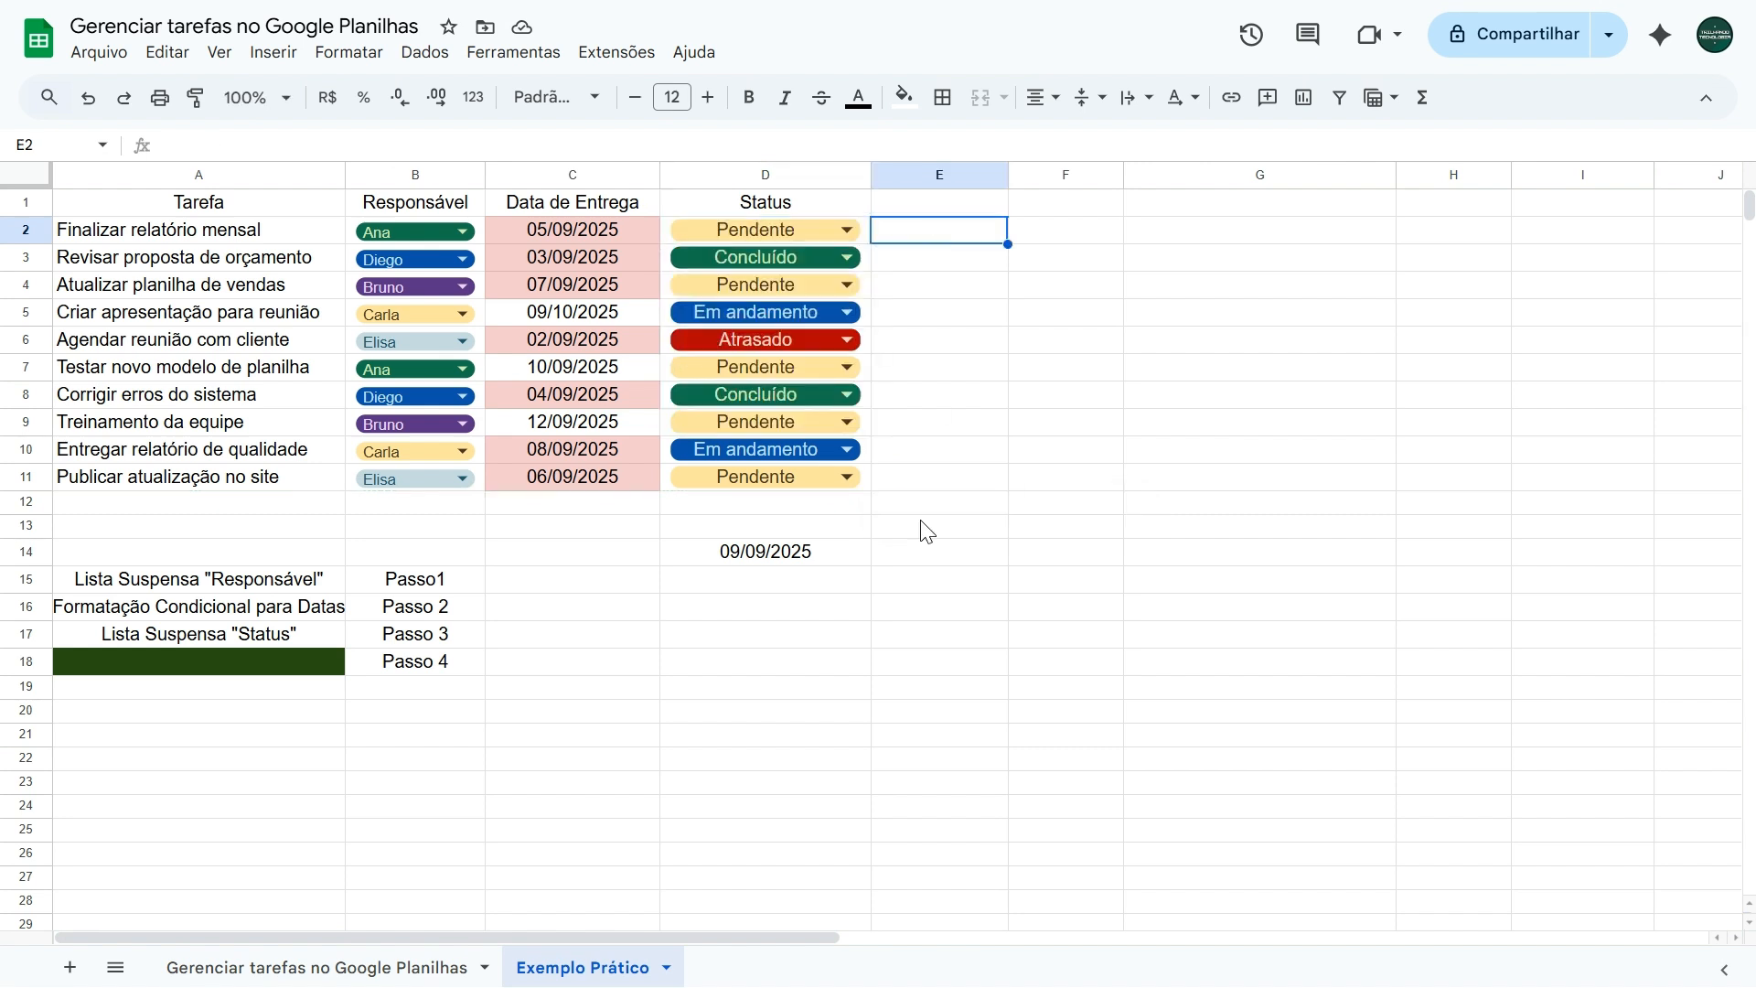
Copy the formatting of B18 (Passo 4) onto A18 to reveal its step title
left_click(427, 665)
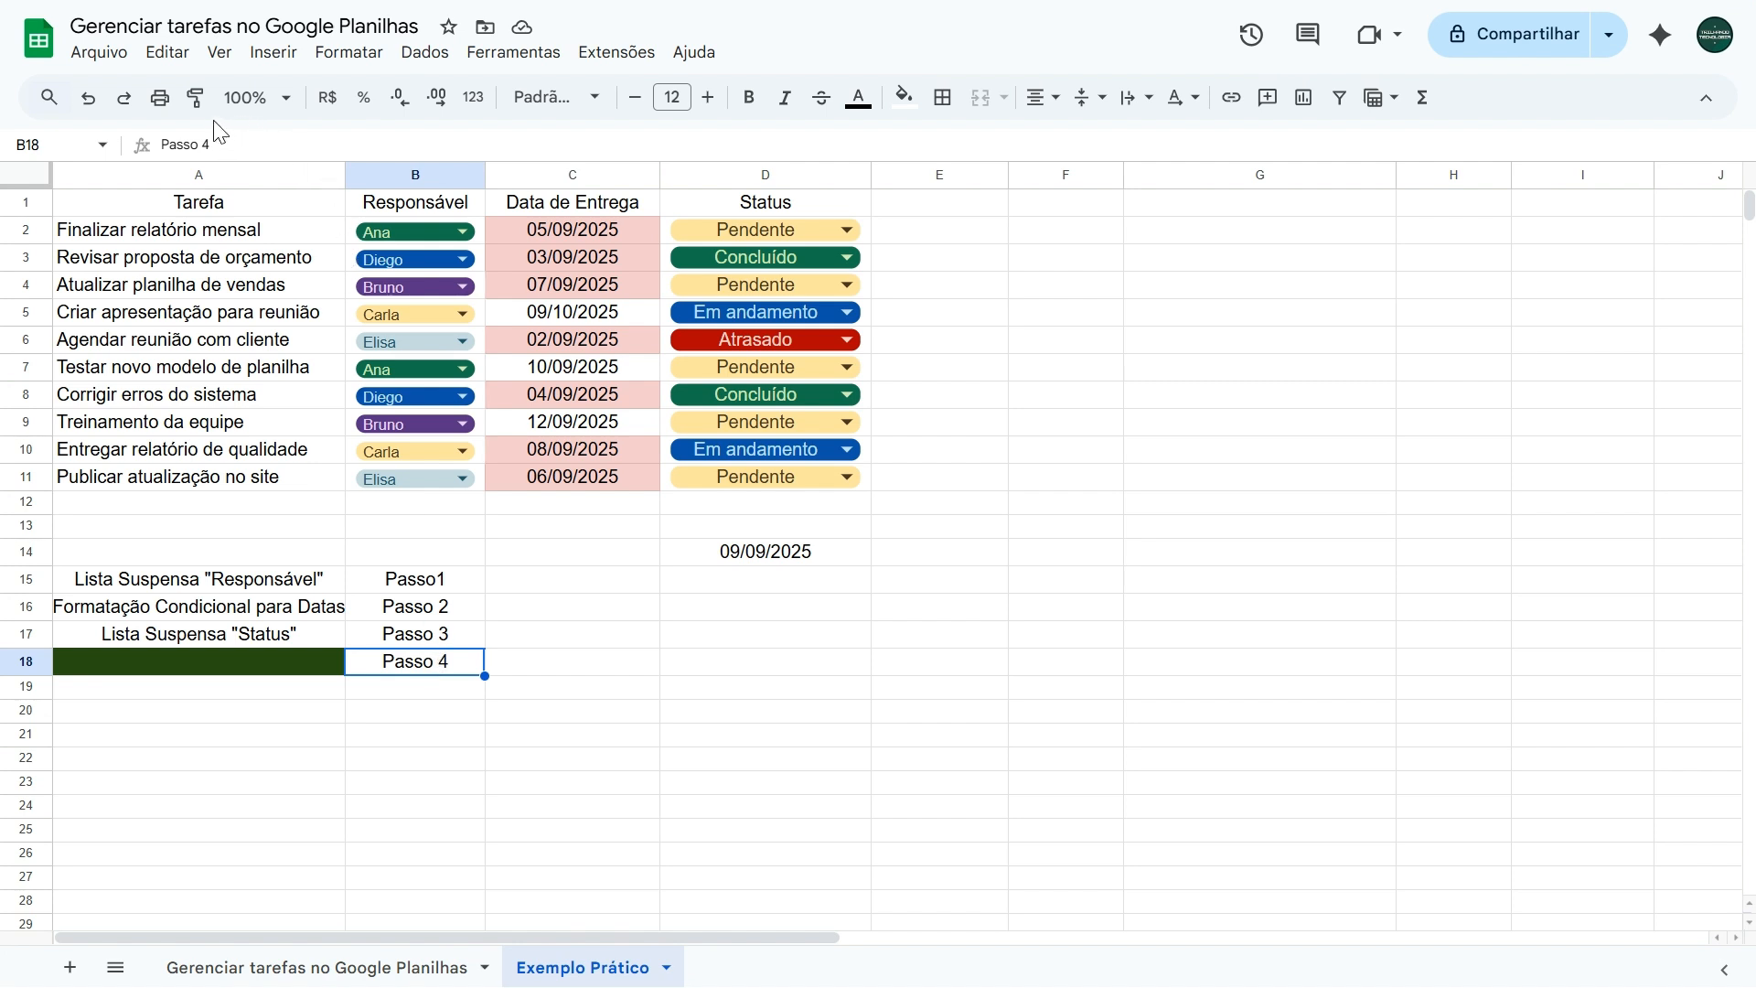
left_click(196, 97)
left_click(220, 690)
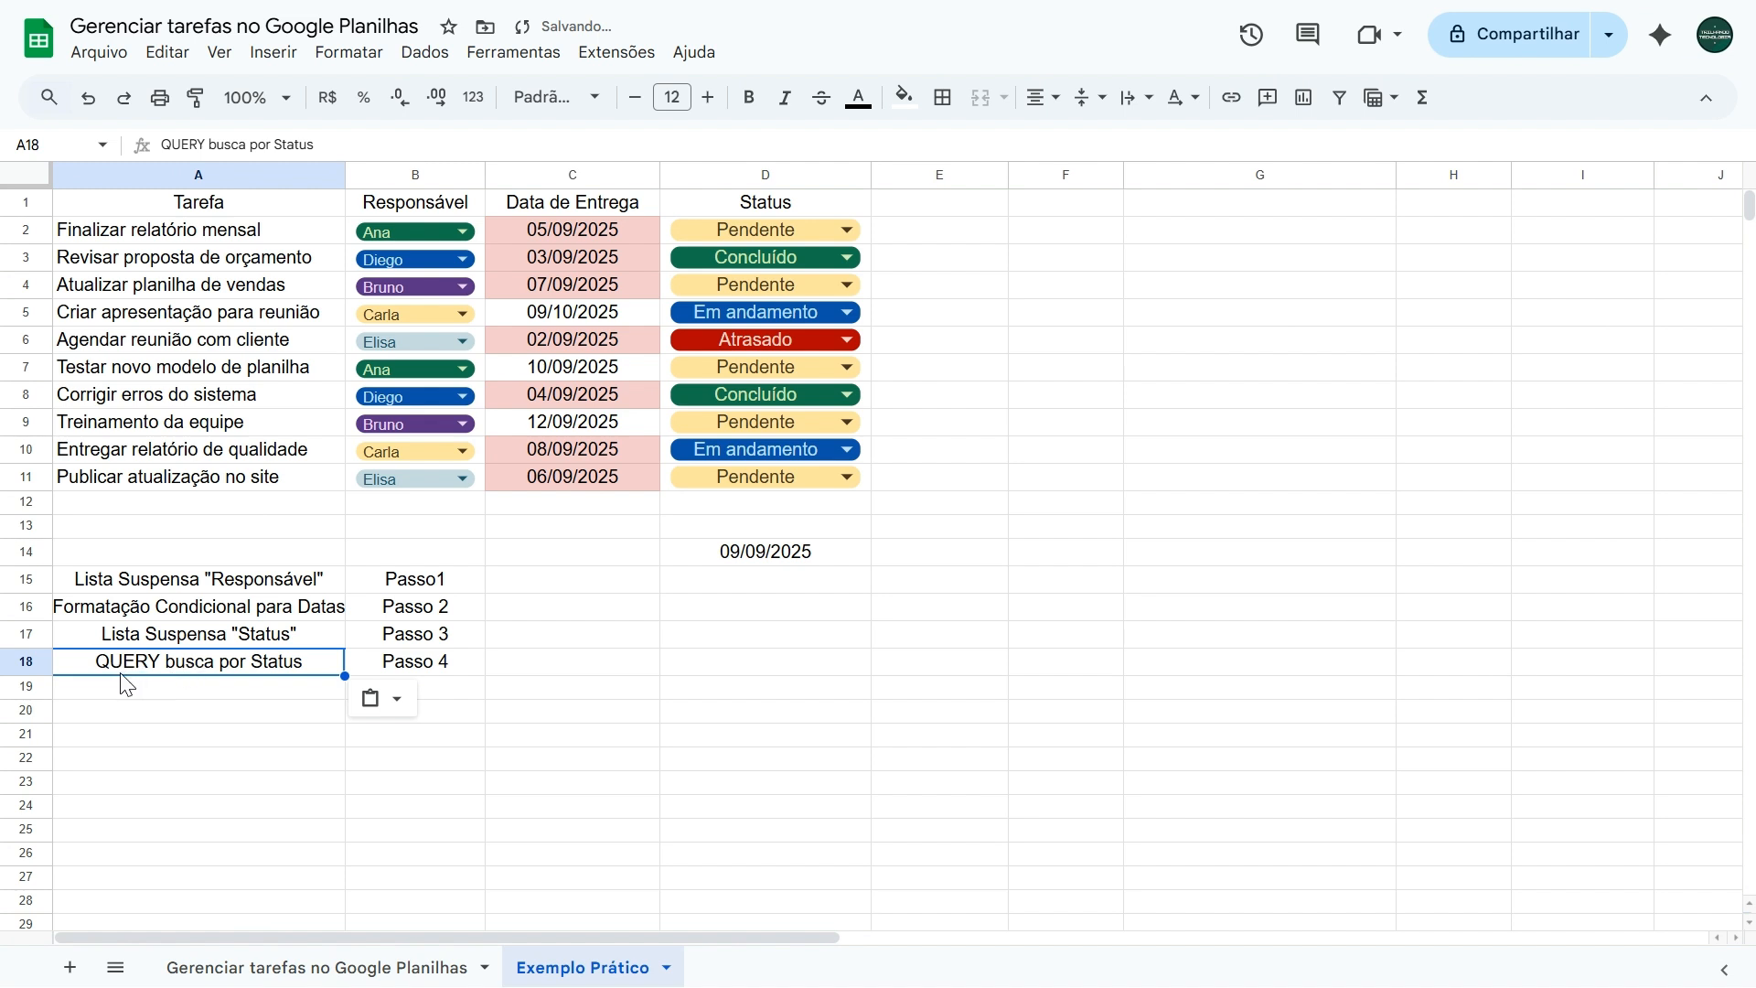
Enter the heading Buscar por status in F1 and widen column F to fit it
left_click(210, 241)
left_click_drag(209, 241, 233, 502)
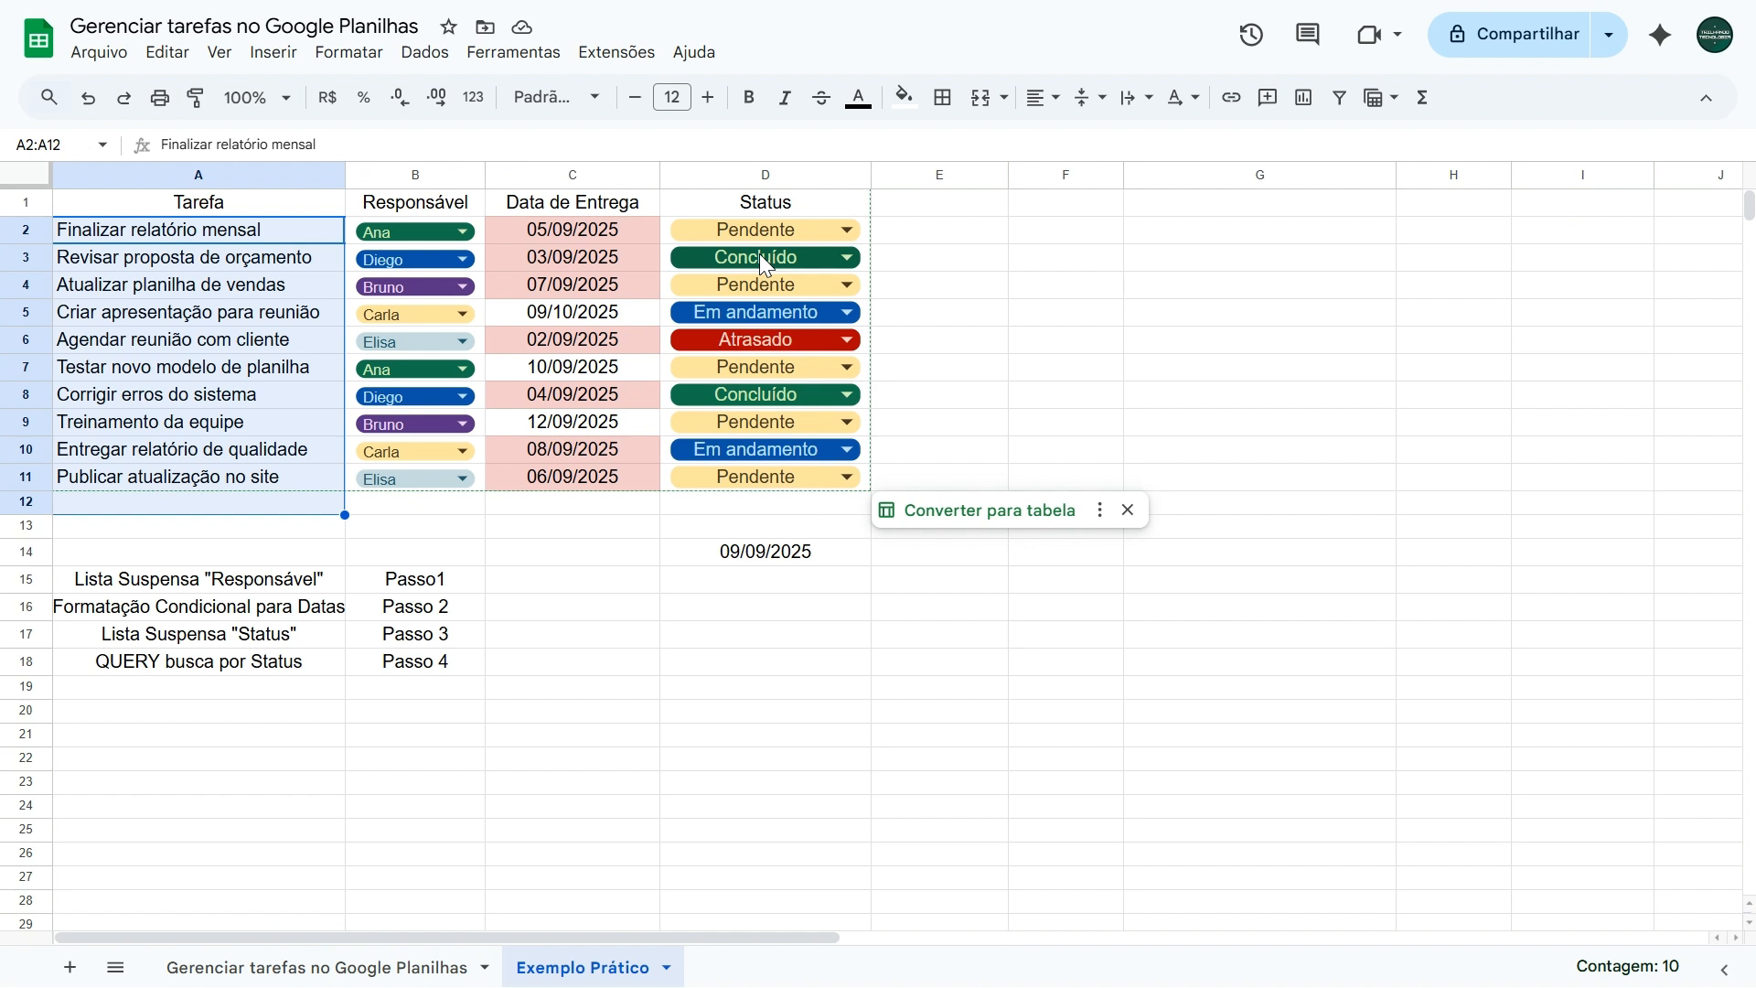
left_click(1054, 208)
type("B")
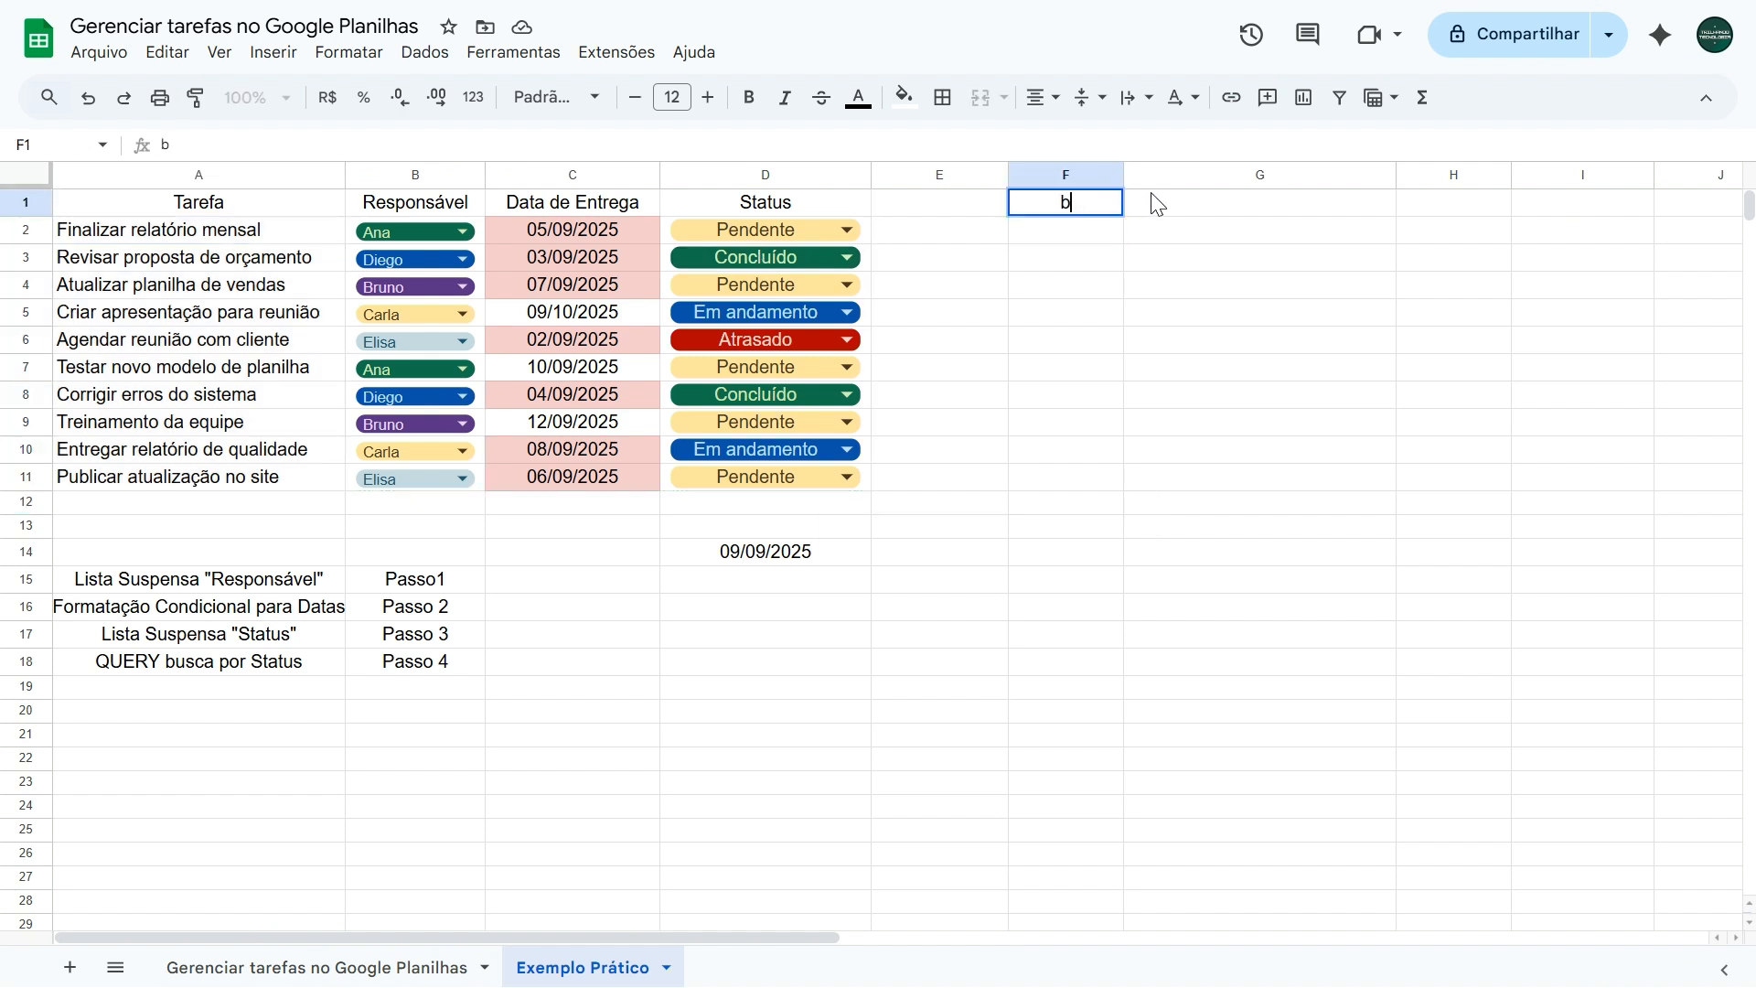
type("uscar por status")
key("Return")
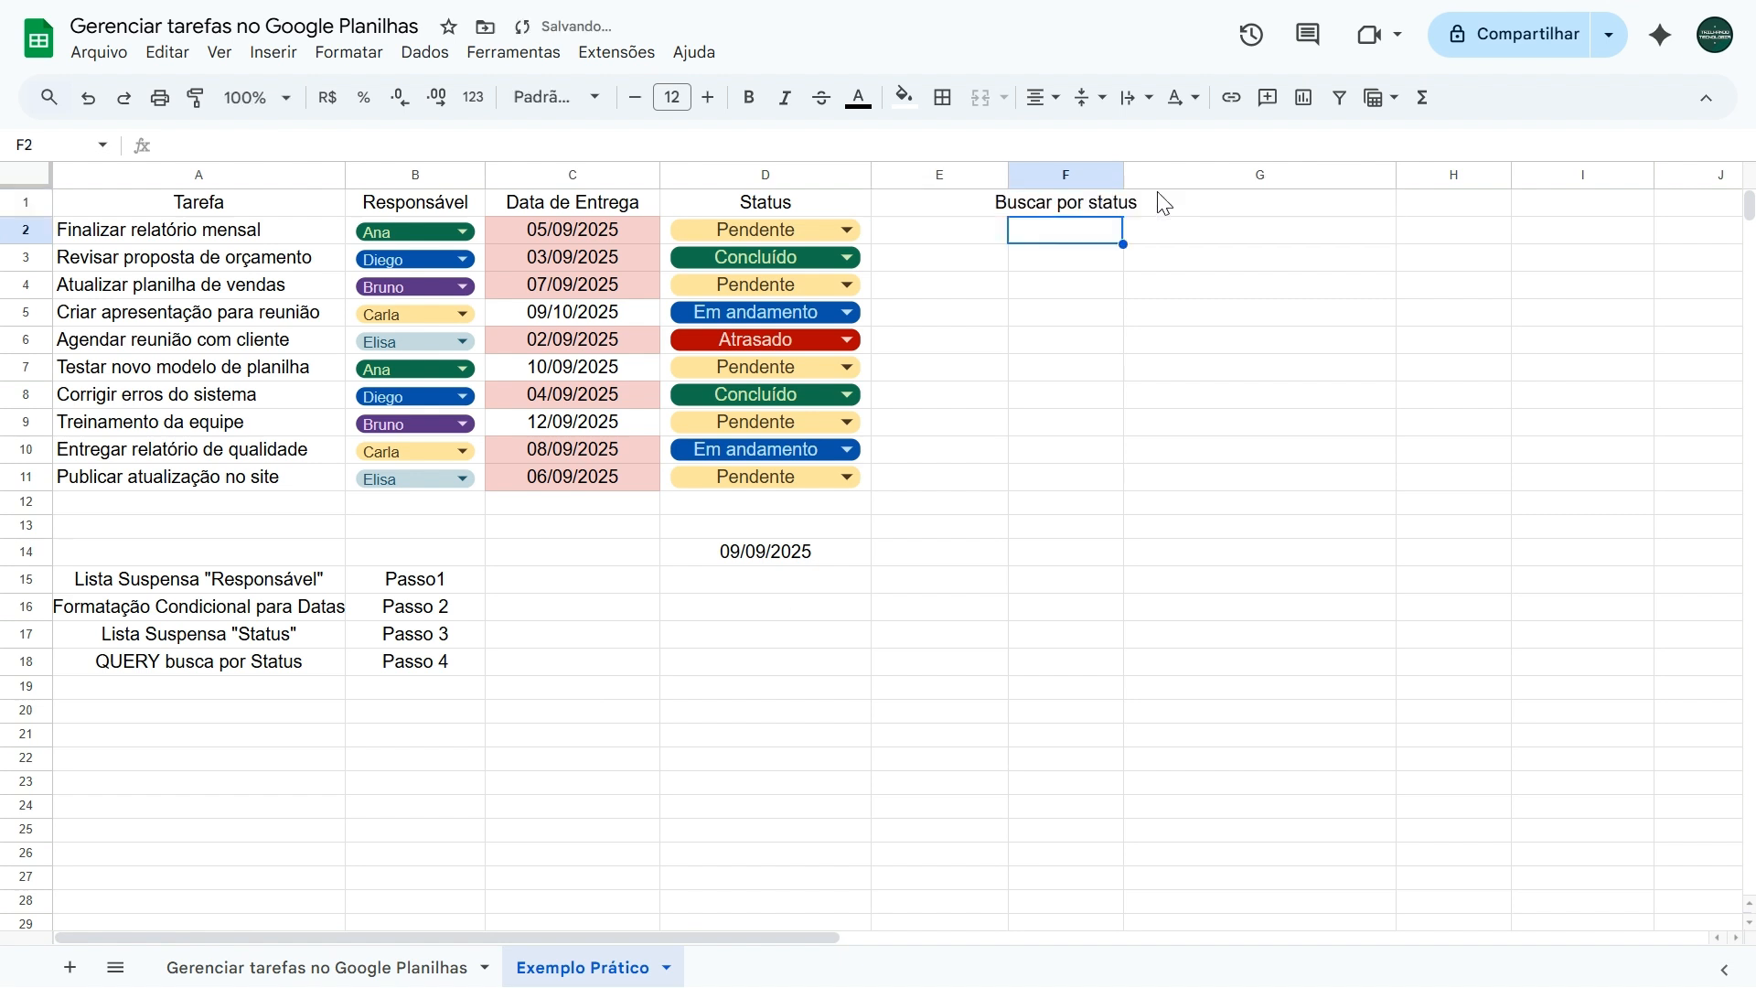
left_click_drag(1125, 174, 1160, 174)
Insert a drop-down list in F2 under the Buscar por status heading
left_click(867, 240)
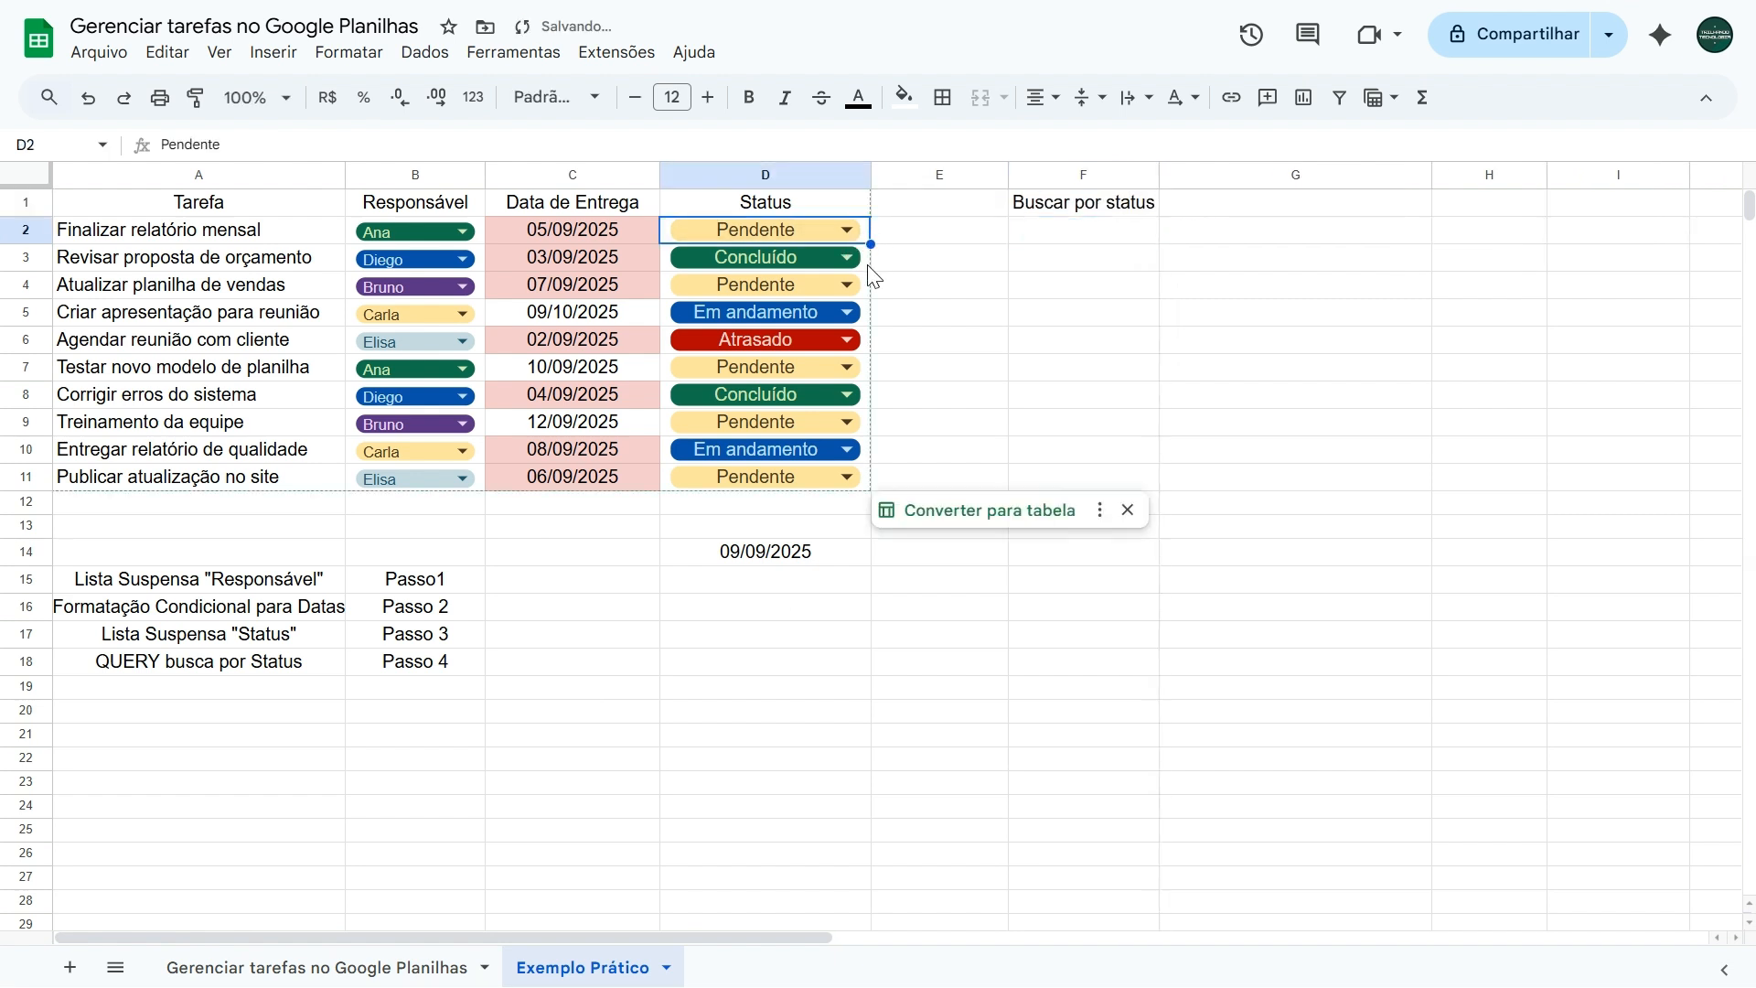
left_click(866, 261)
left_click(869, 295)
left_click(1032, 240)
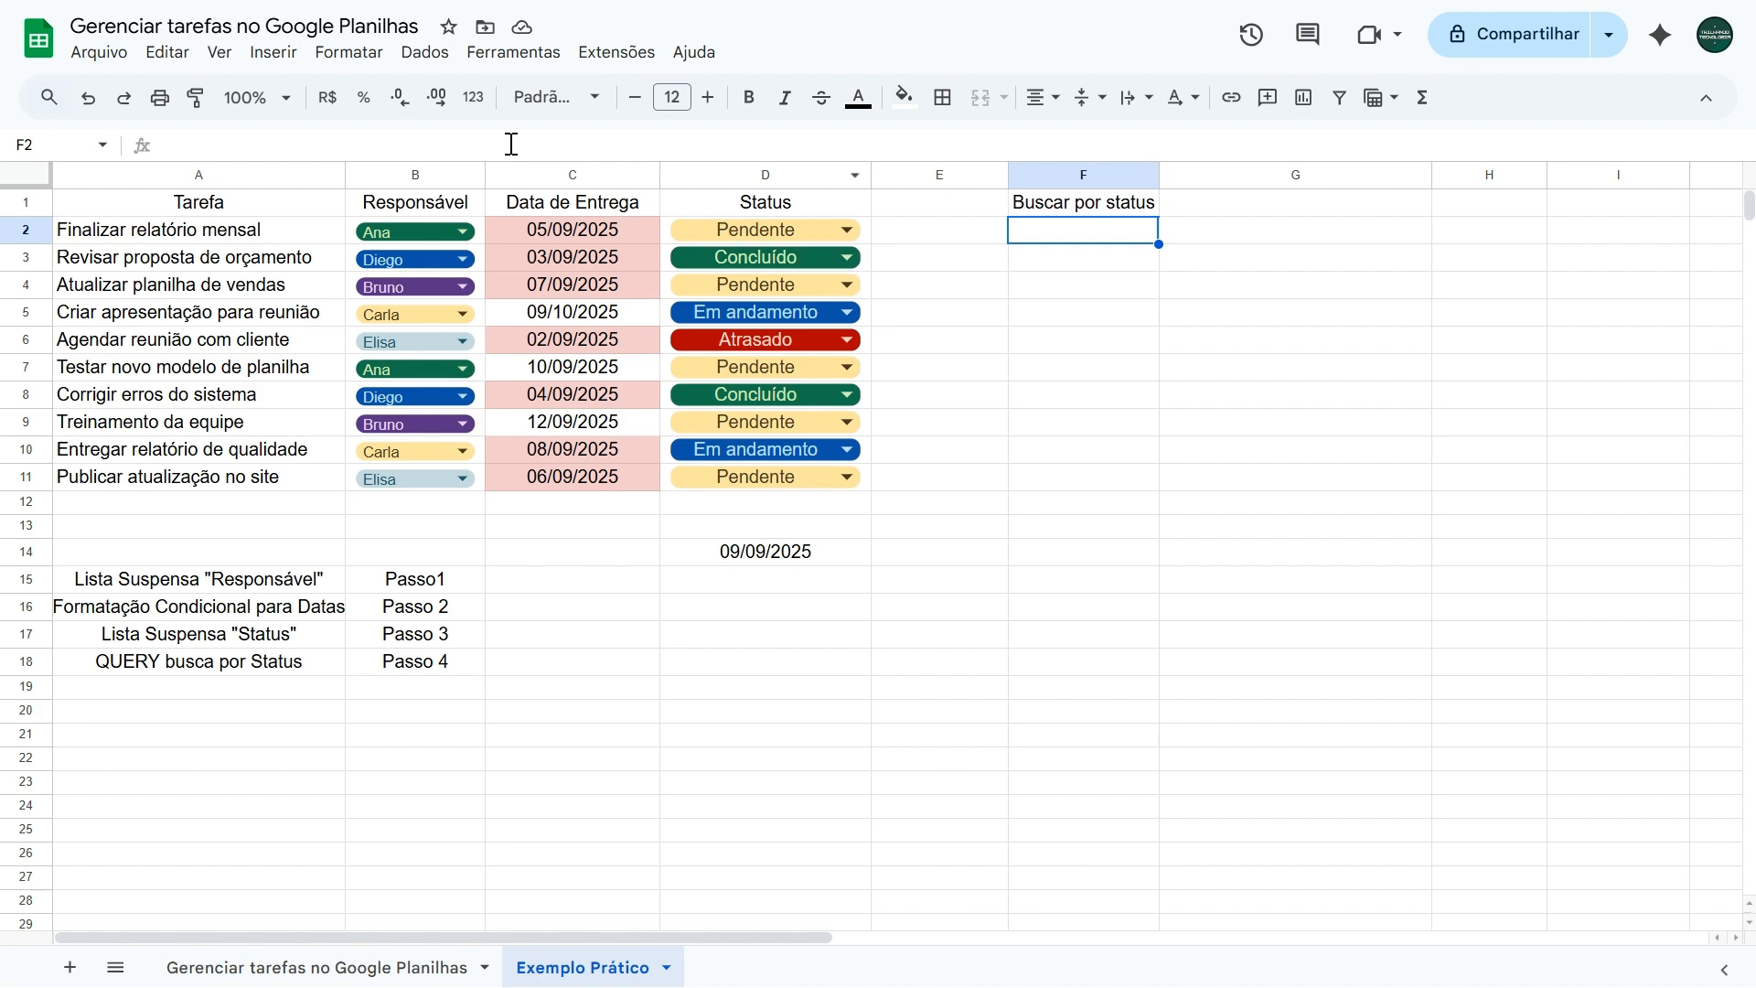
left_click(274, 52)
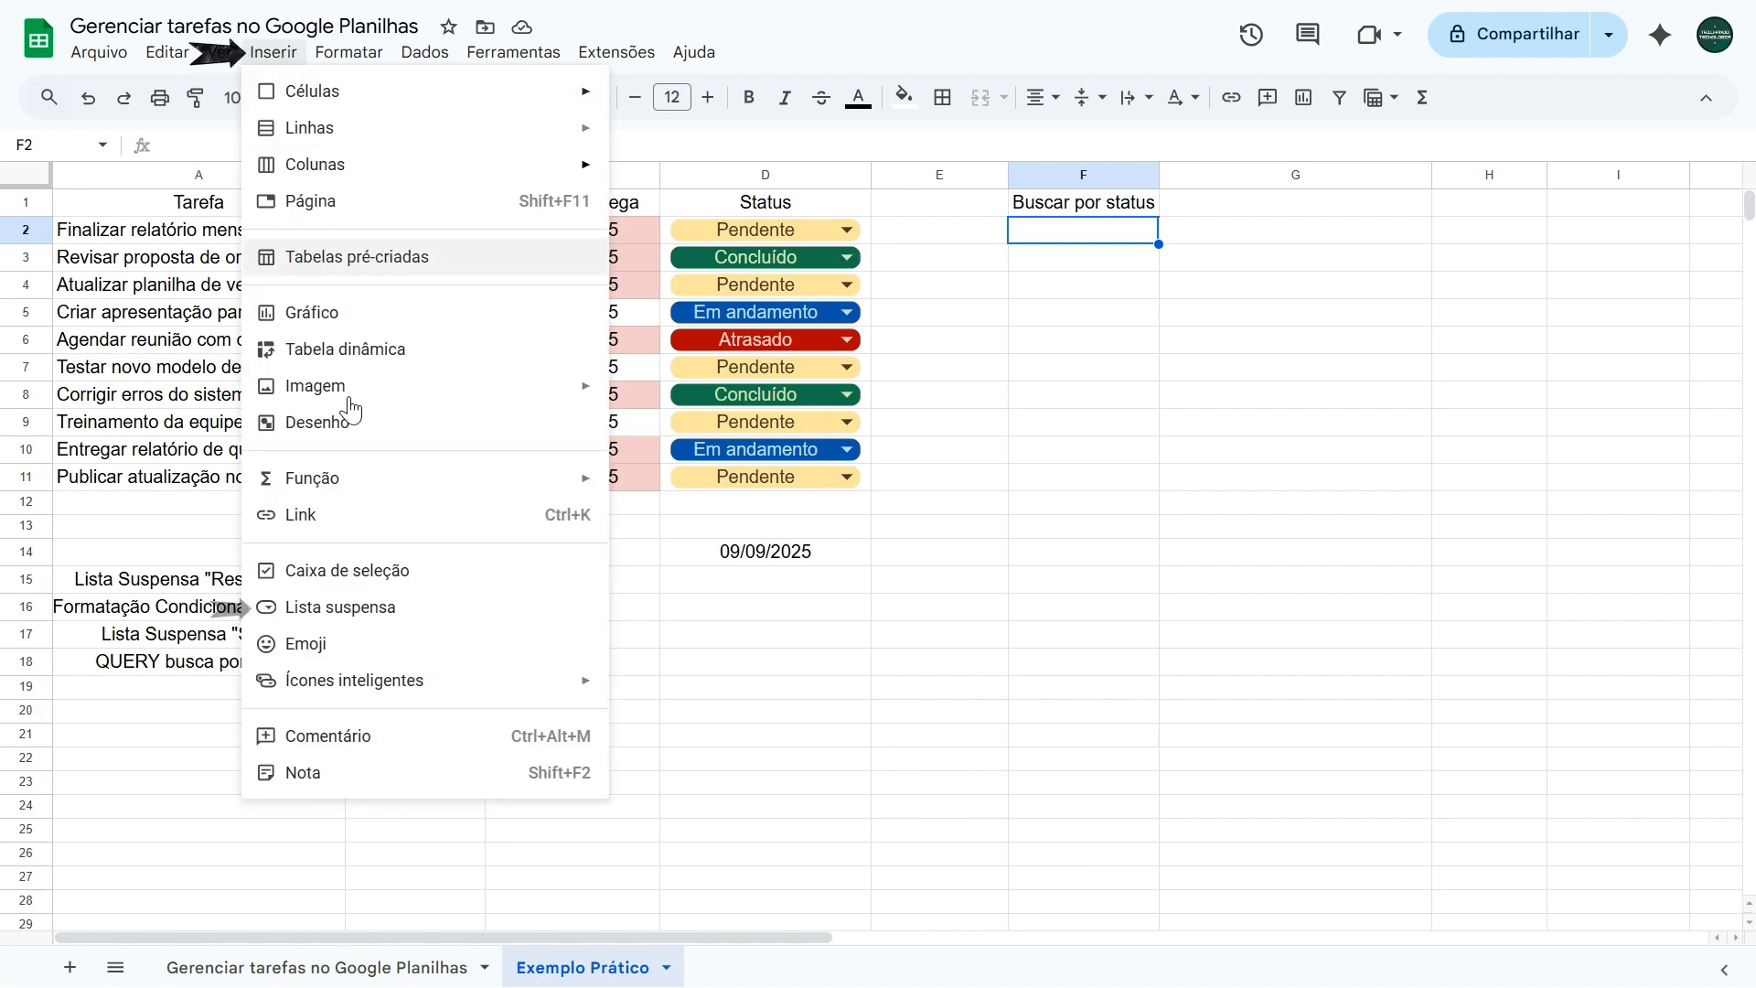
left_click(346, 622)
Define the F2 drop-down options as Pendente, Concluído, Em andamento and Atrasado
left_click_drag(1571, 374, 1471, 374)
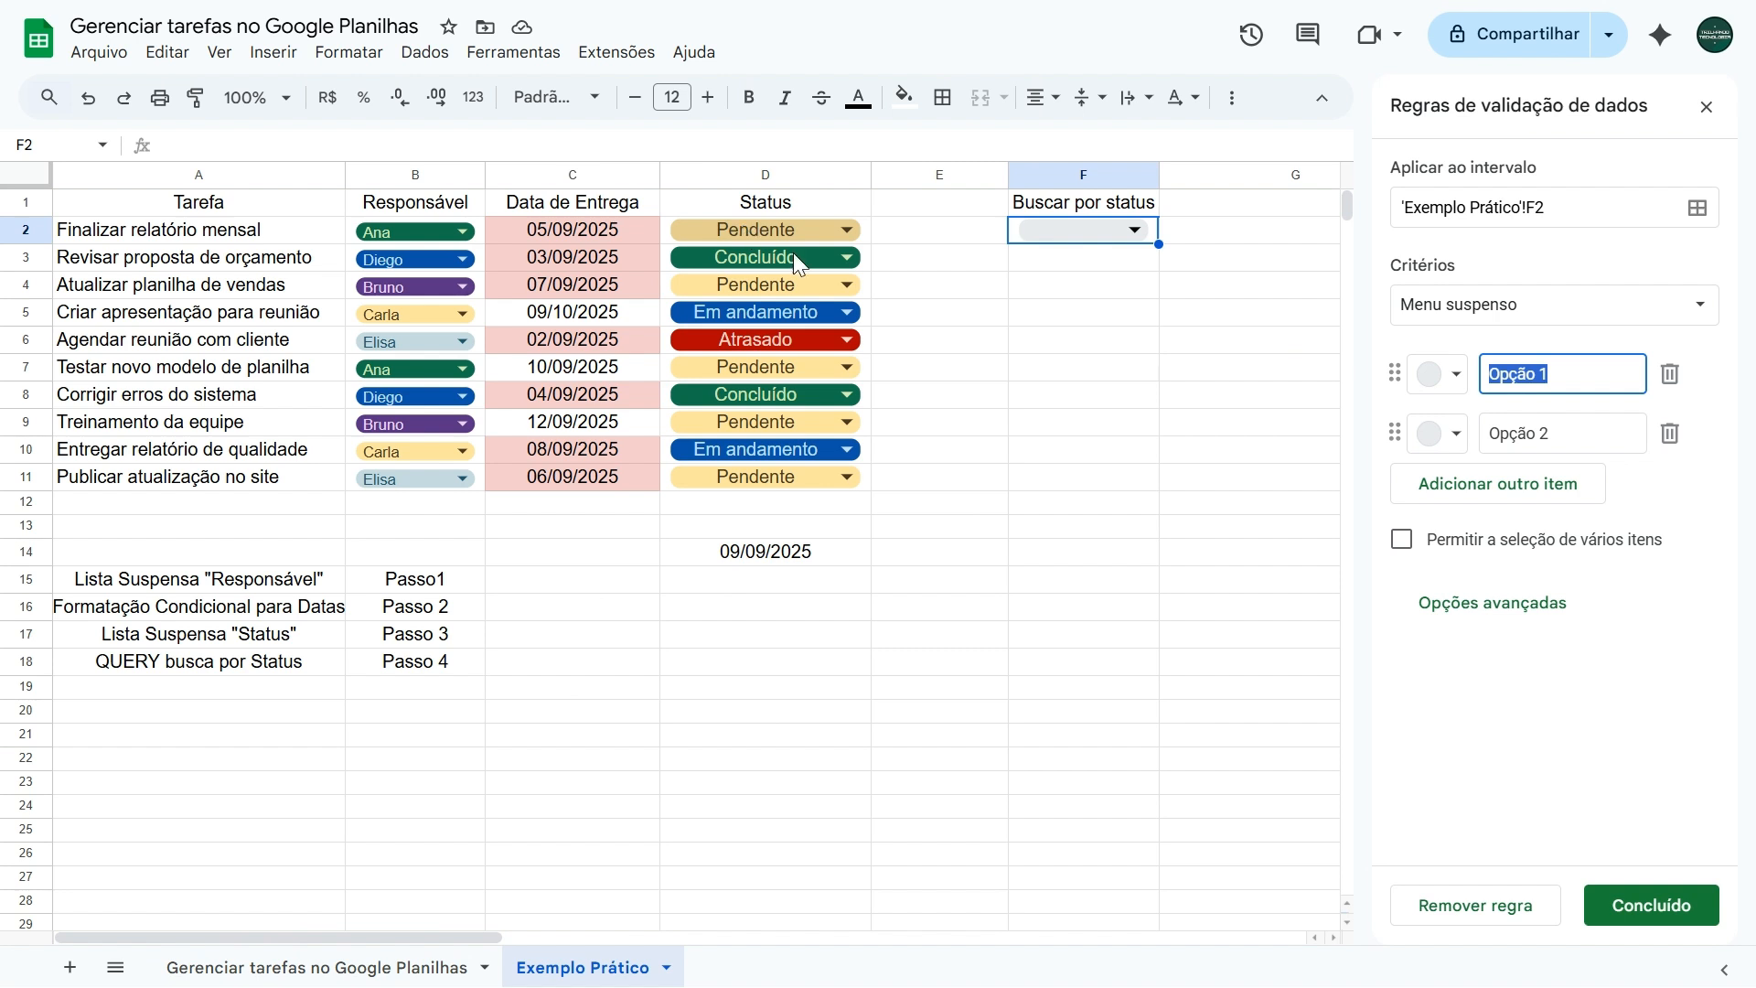
type("Pendente")
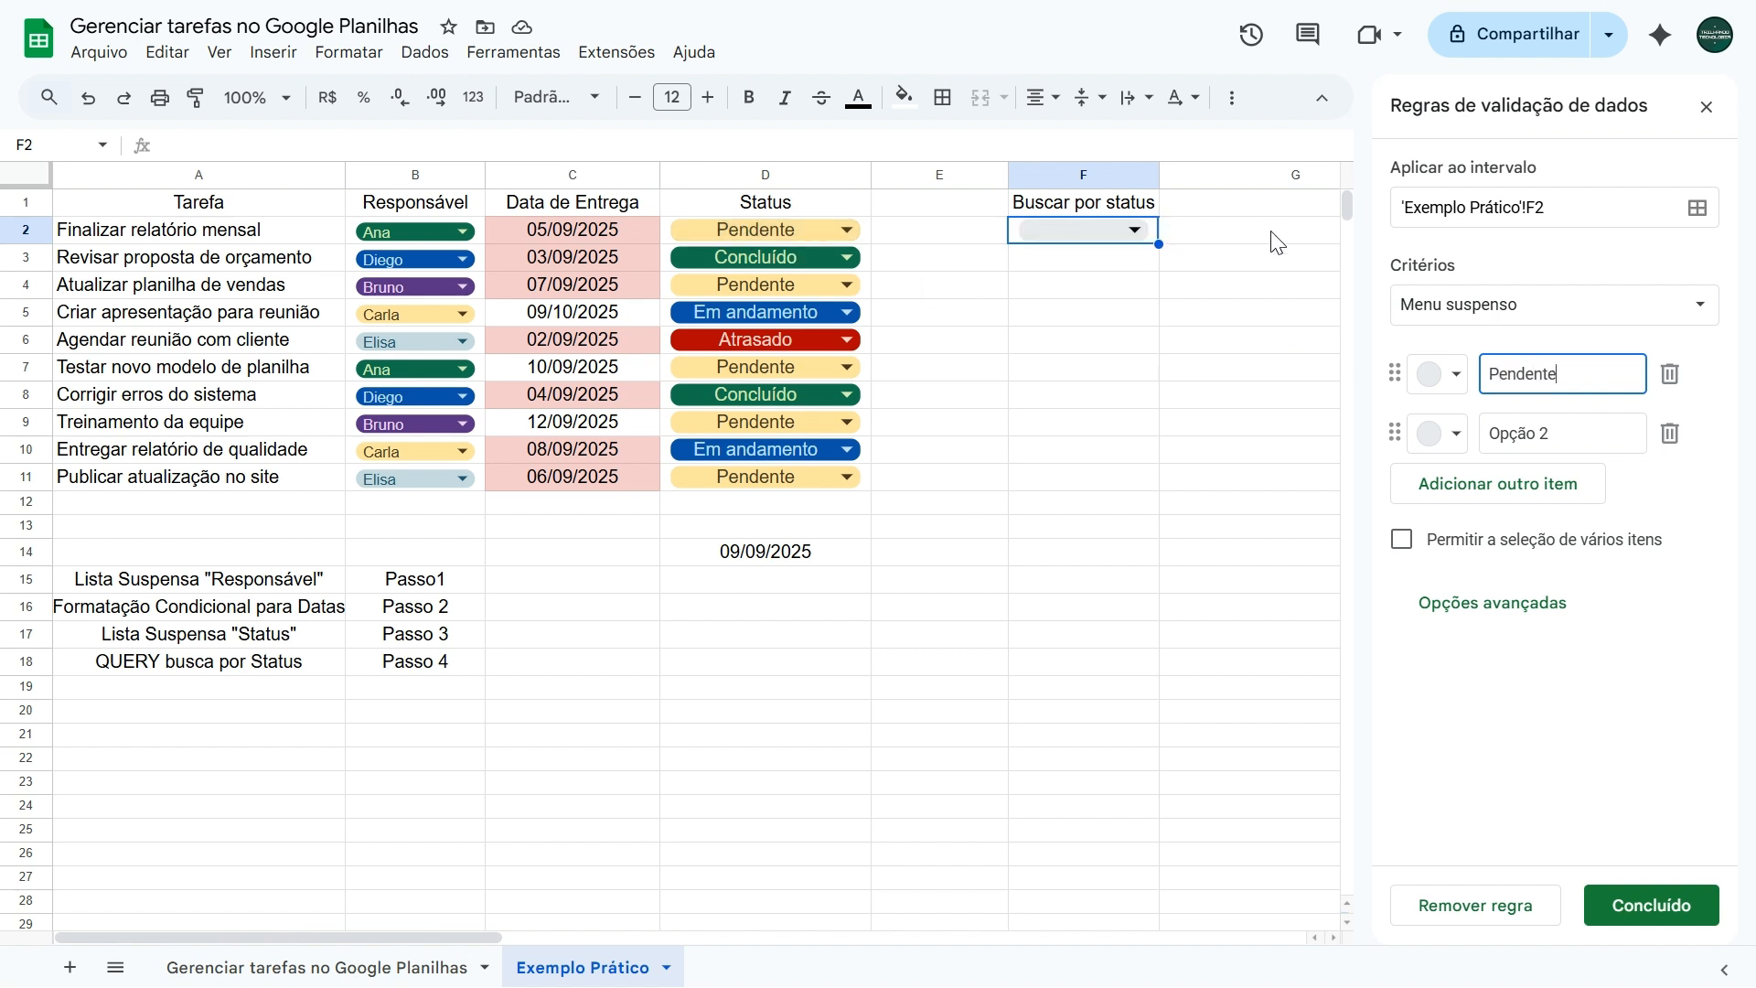
left_click(1540, 421)
type("Conclu")
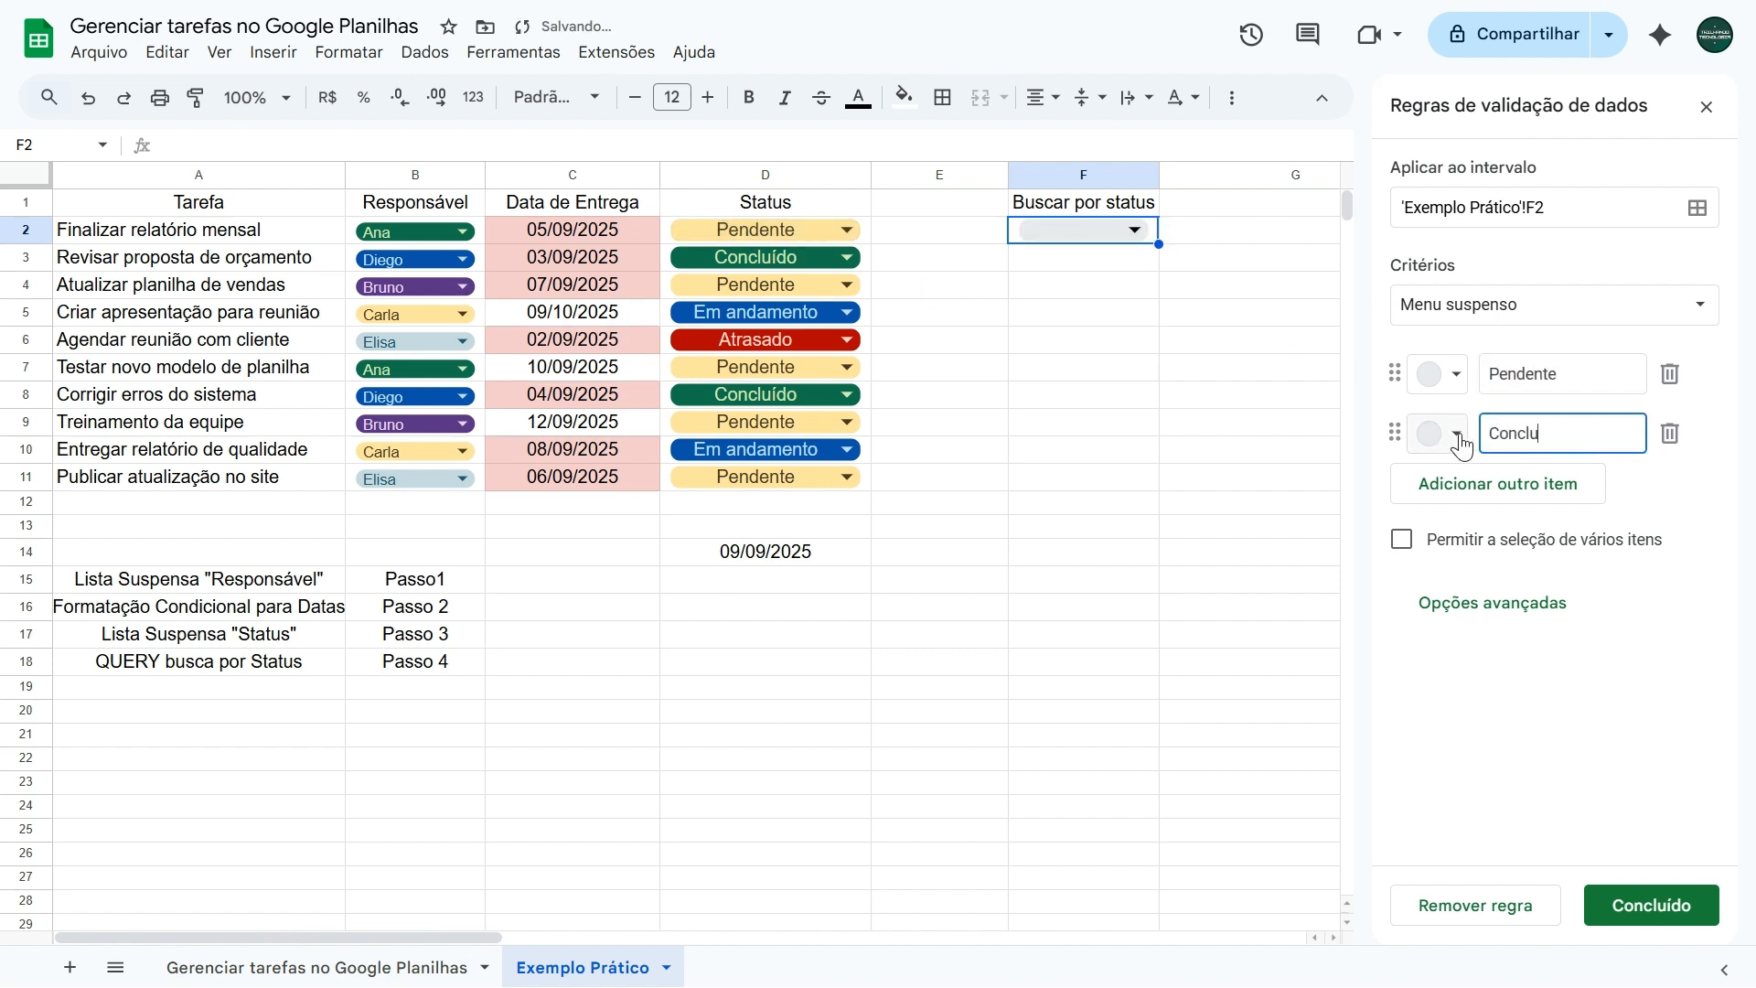
type("ído")
left_click(1464, 483)
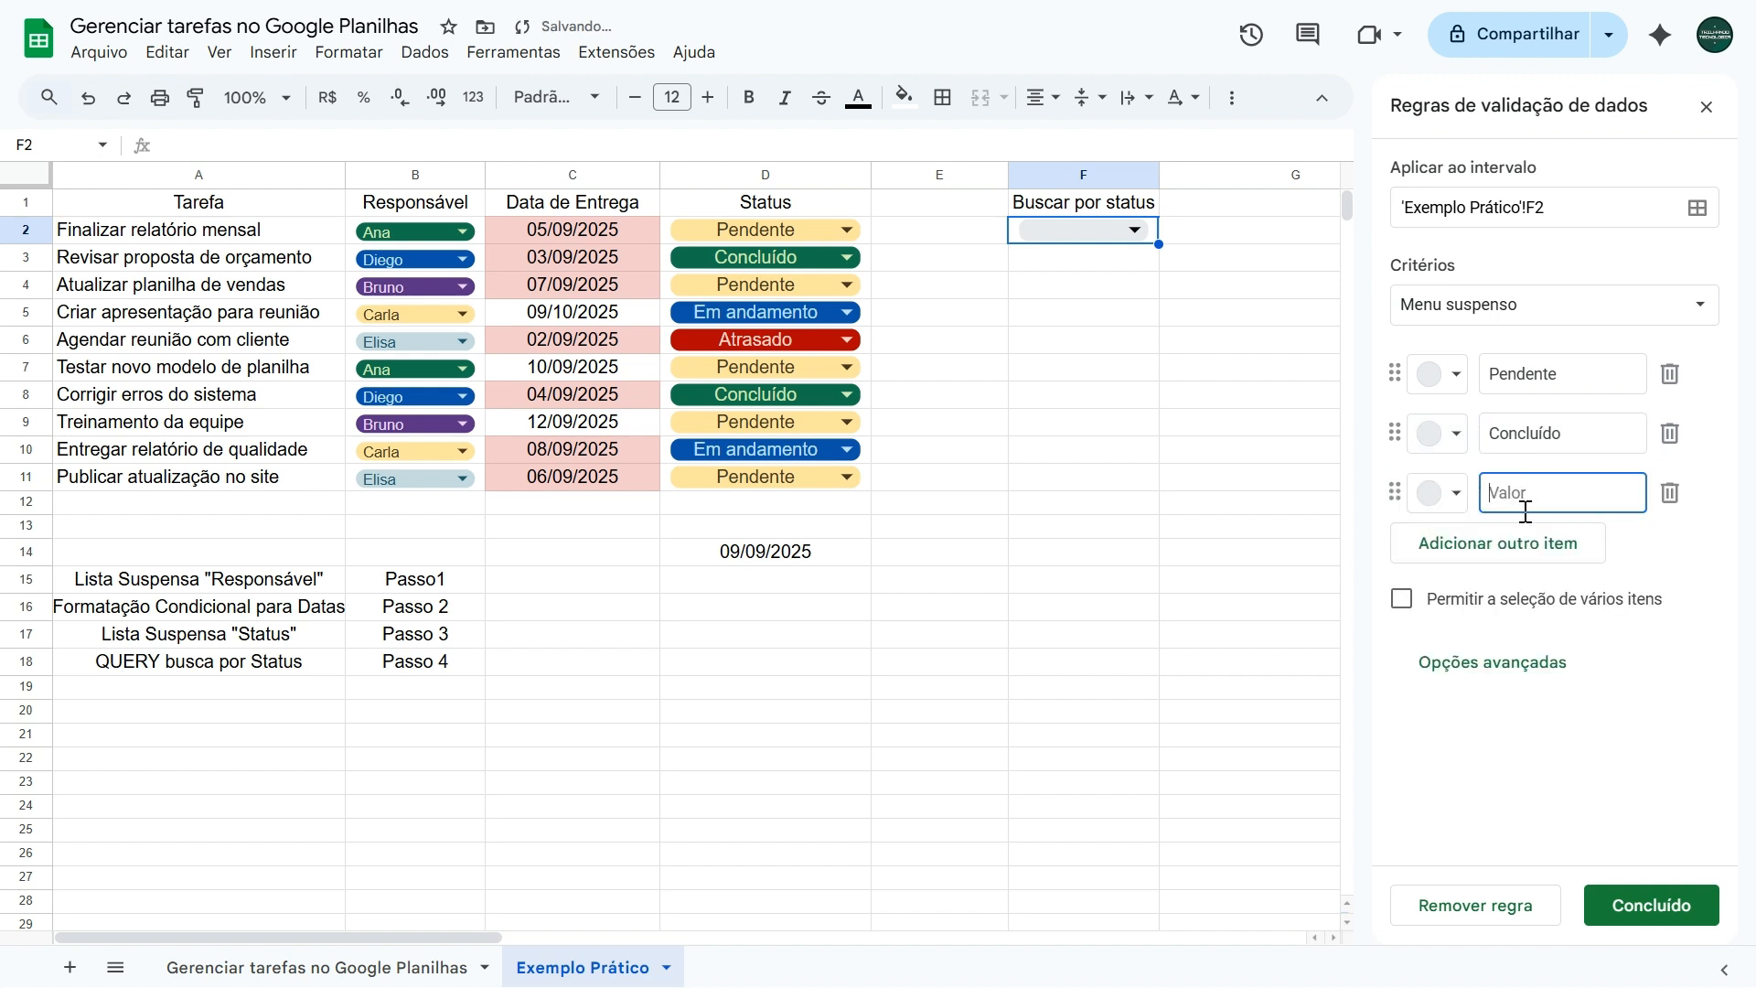
type("Em andamento")
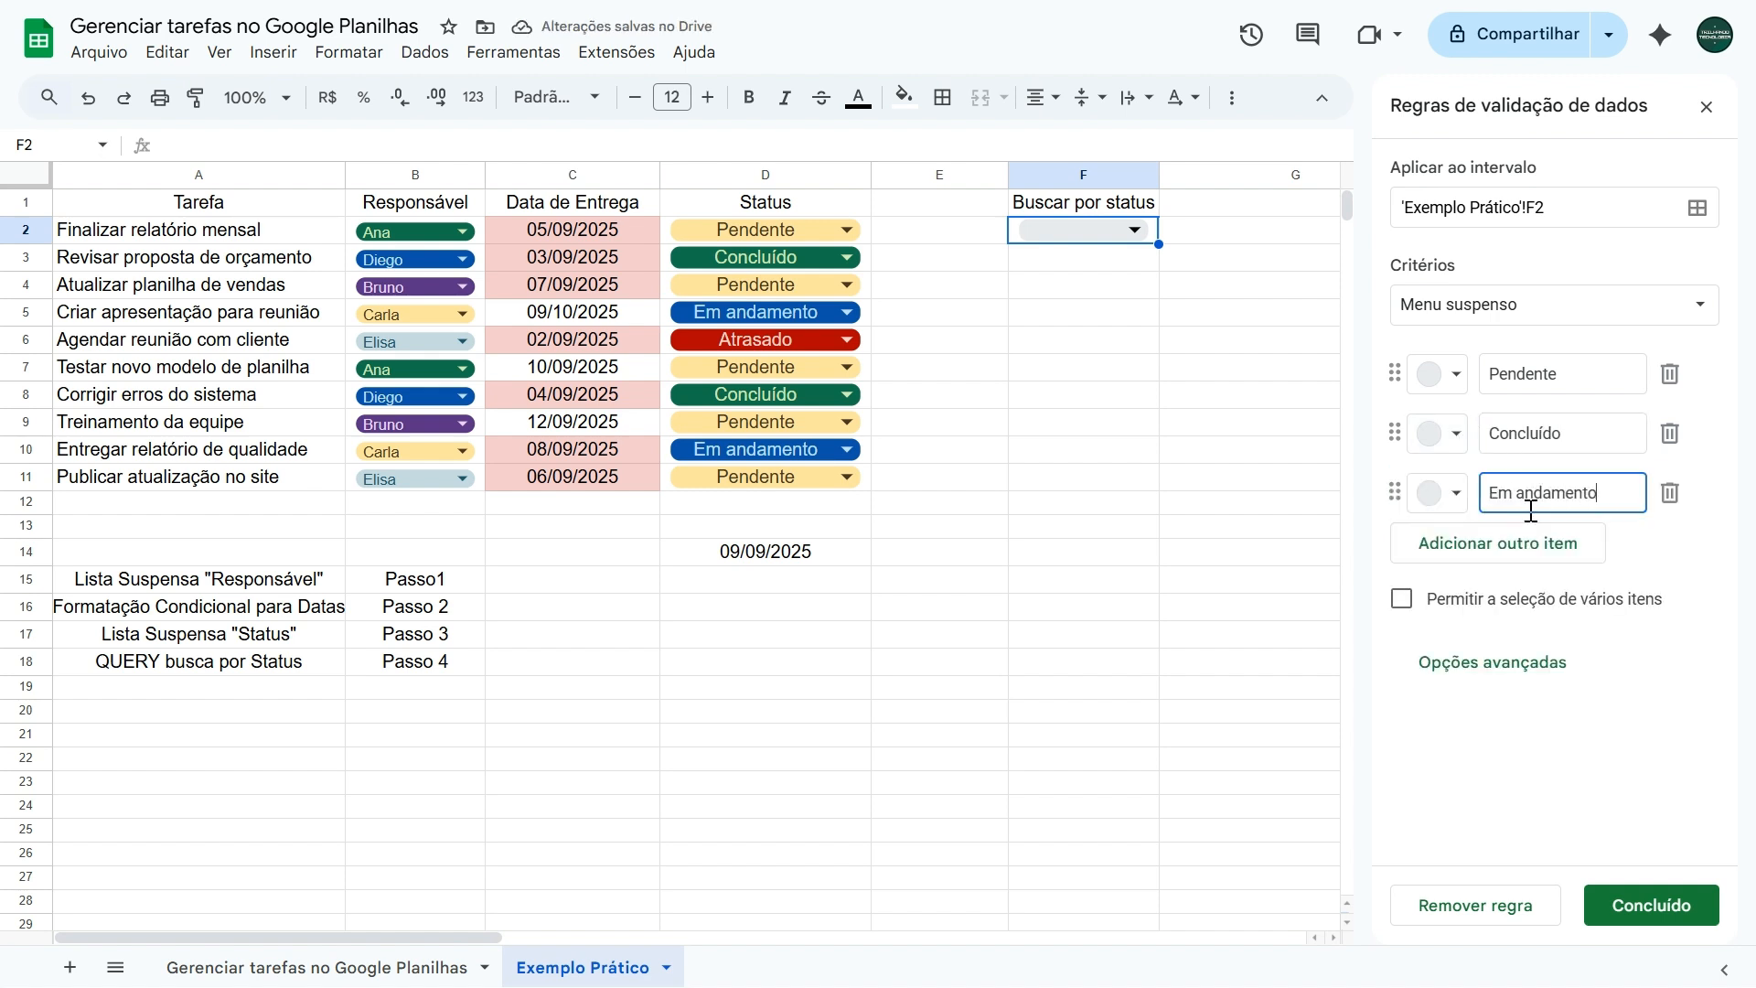
left_click(1518, 543)
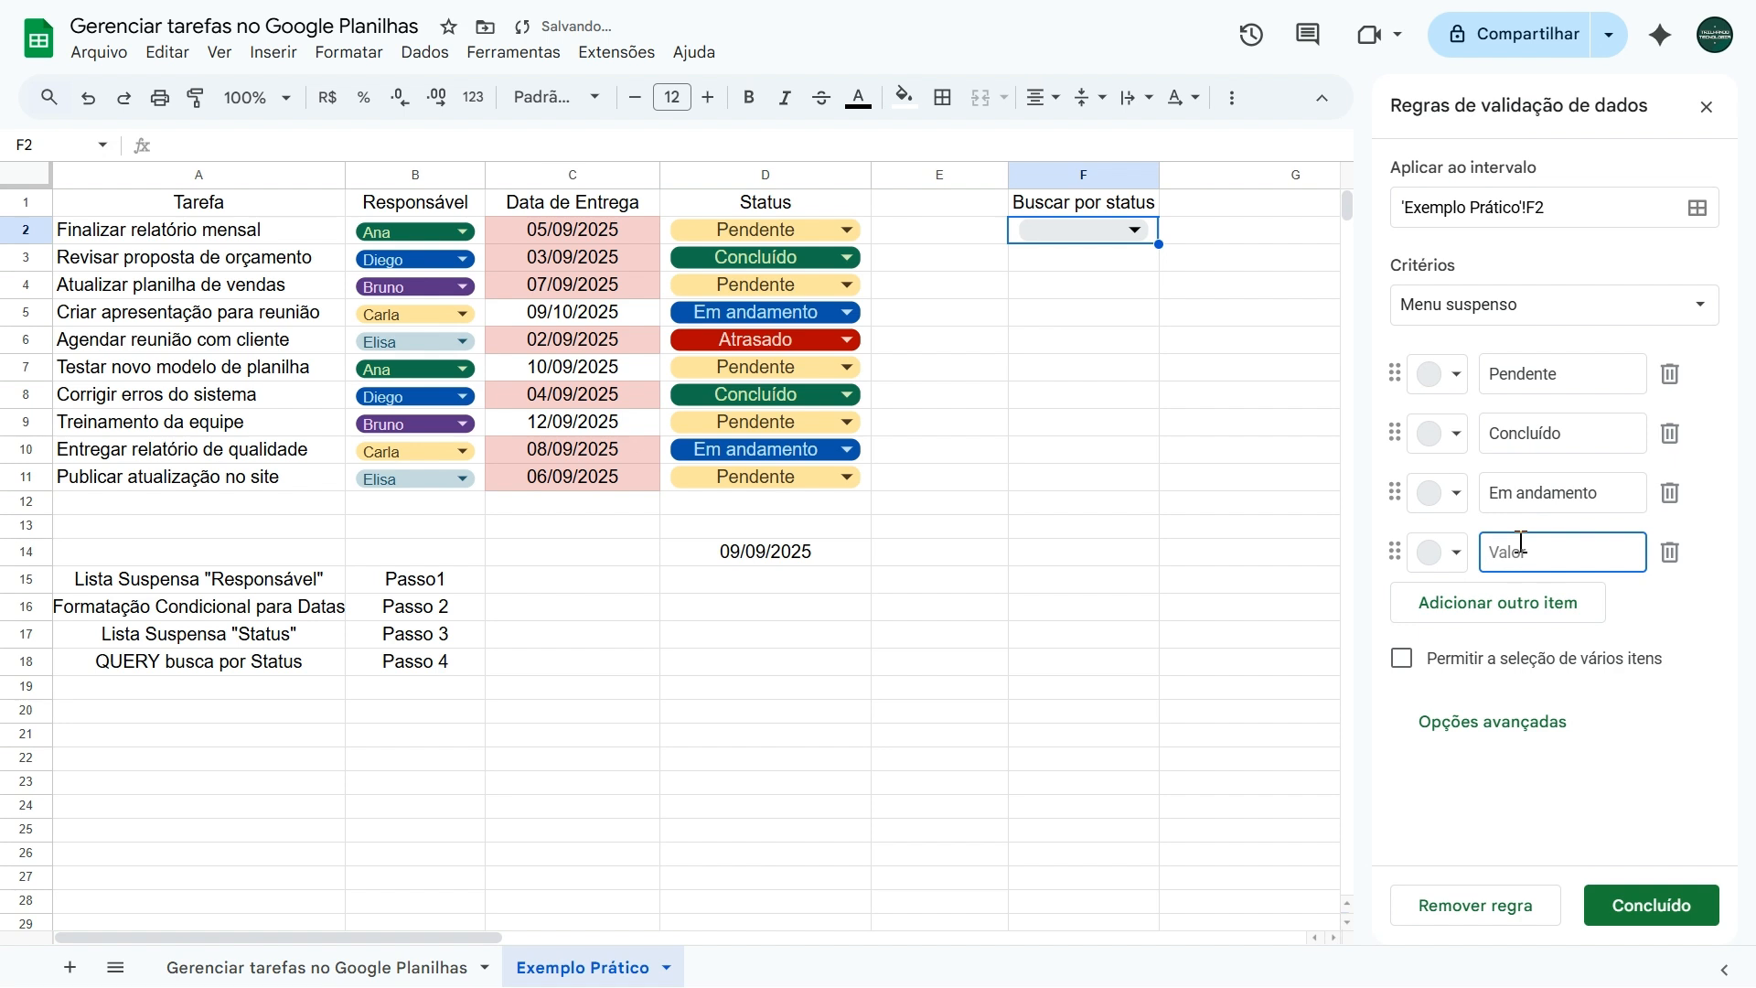
type("Atrasado")
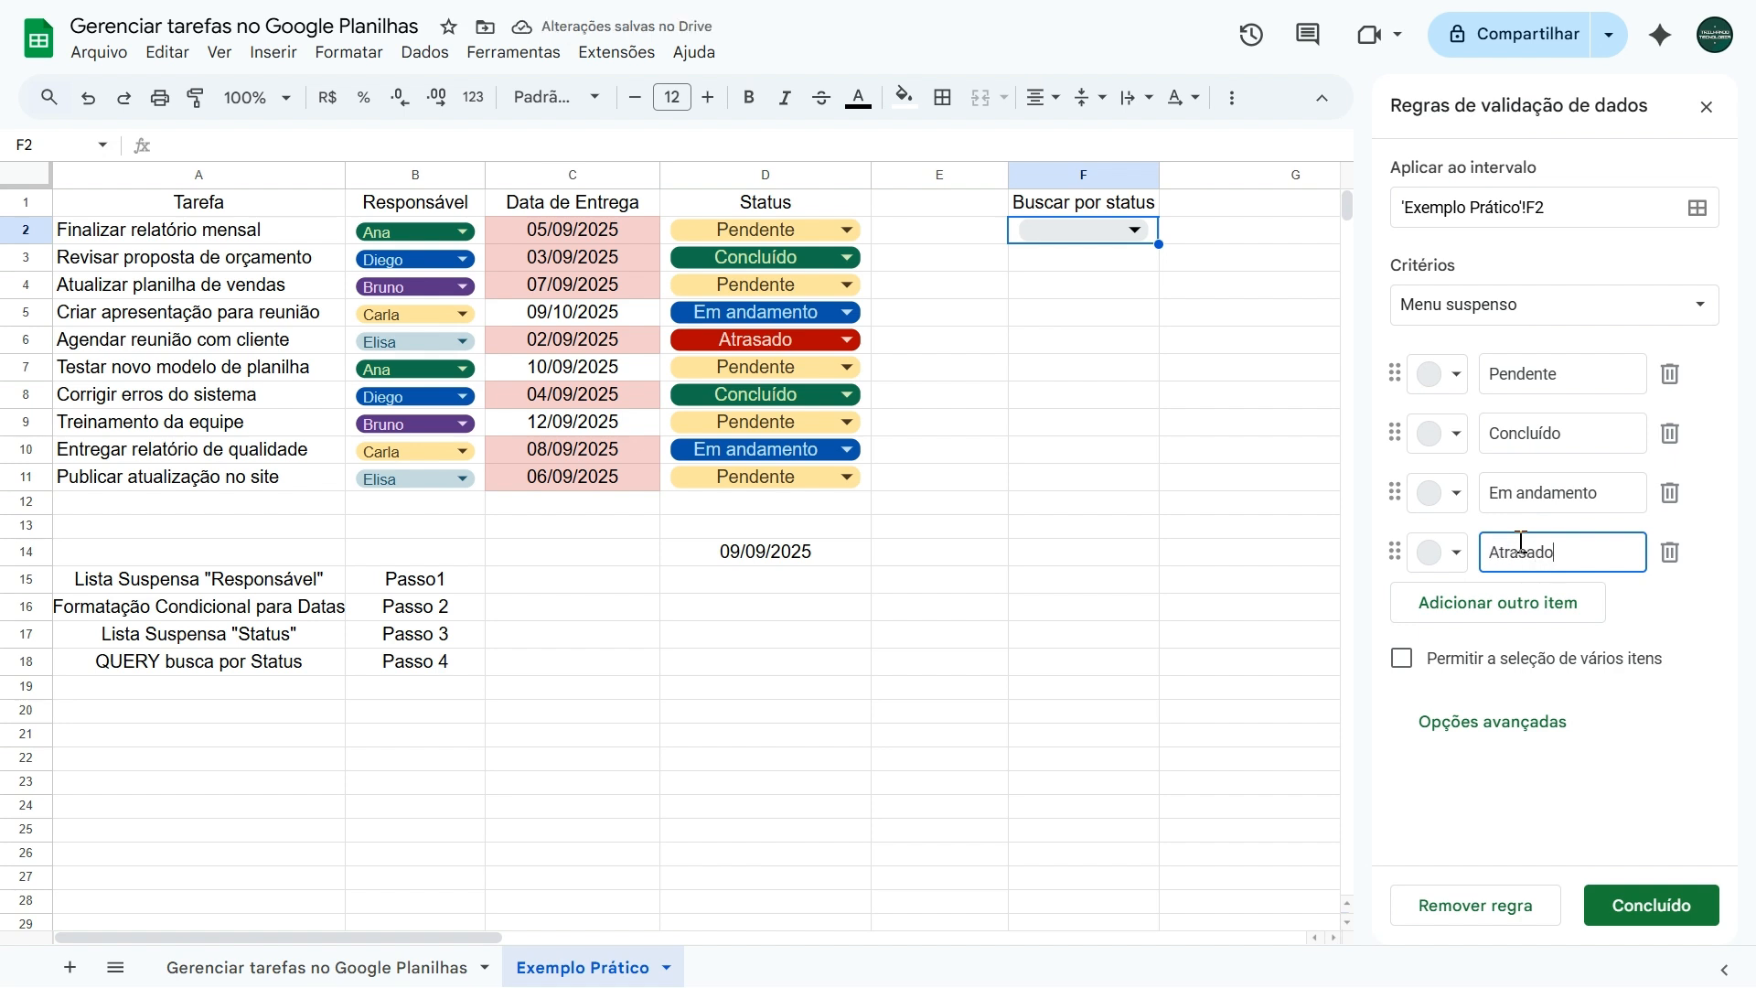
Color the F2 options Atrasado red, Em andamento blue, Concluído dark green and Pendente light yellow, and save the rule
left_click(1438, 554)
left_click(1444, 671)
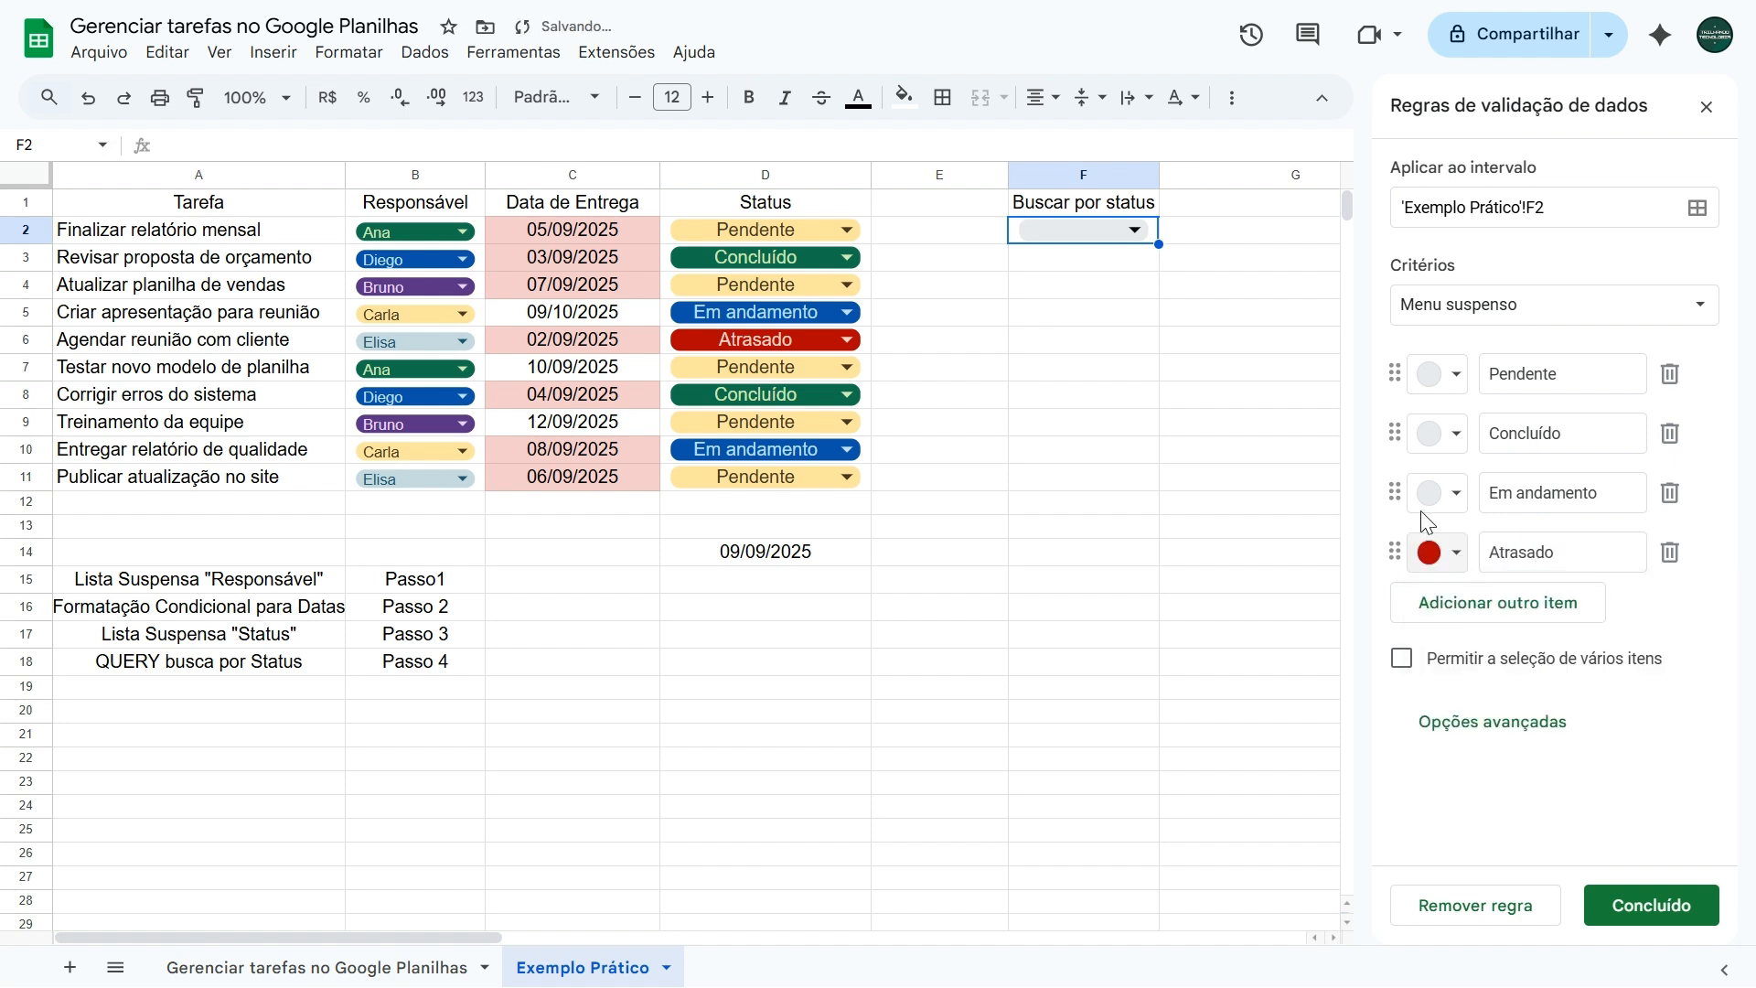
left_click(1438, 493)
left_click(1633, 615)
left_click(1441, 434)
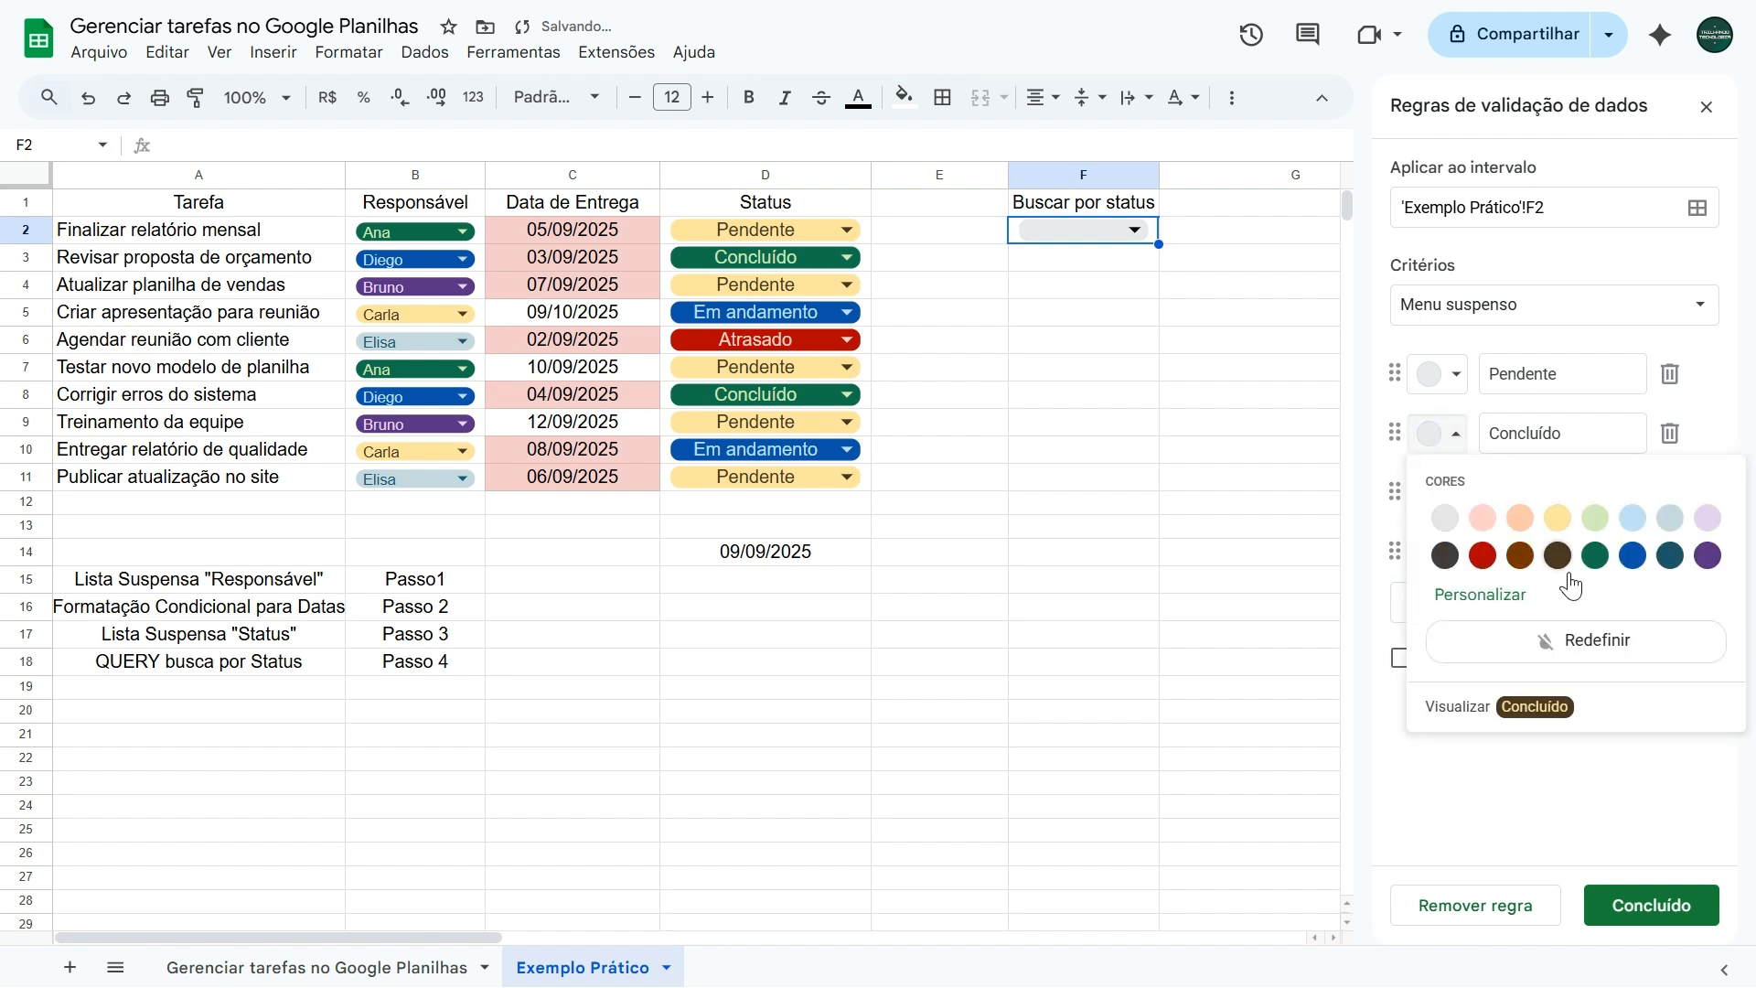
left_click(1595, 555)
left_click(1438, 374)
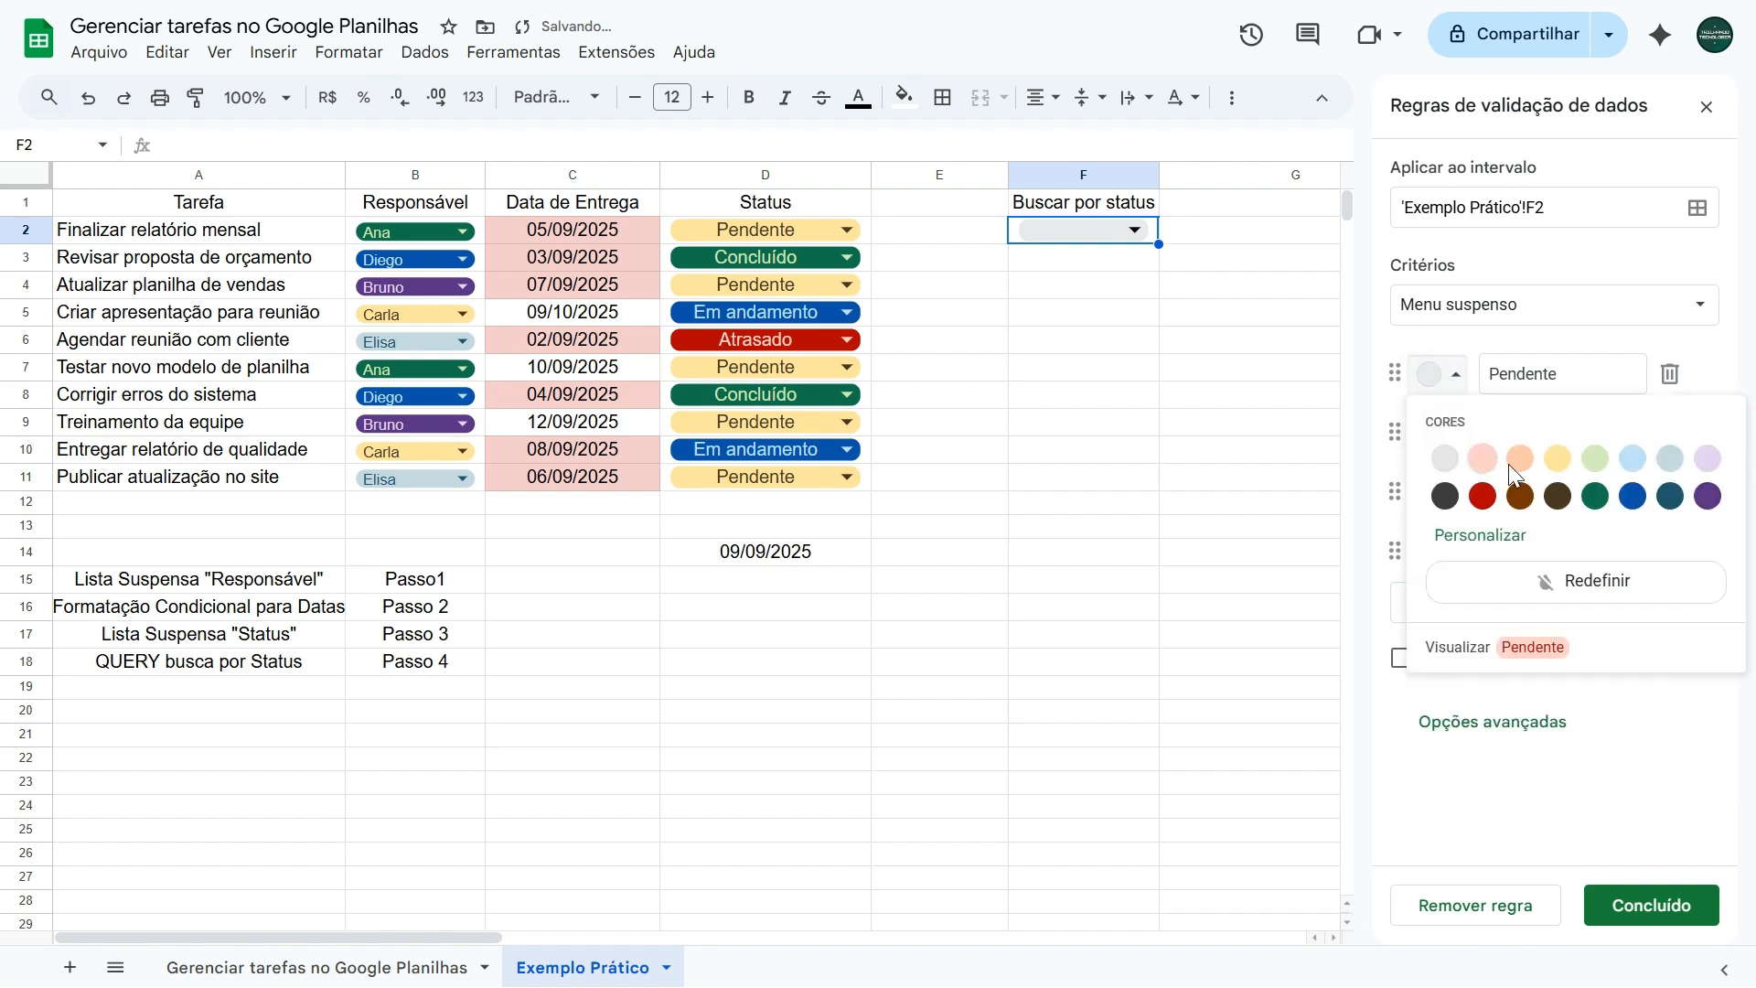
left_click(1556, 469)
left_click(1647, 906)
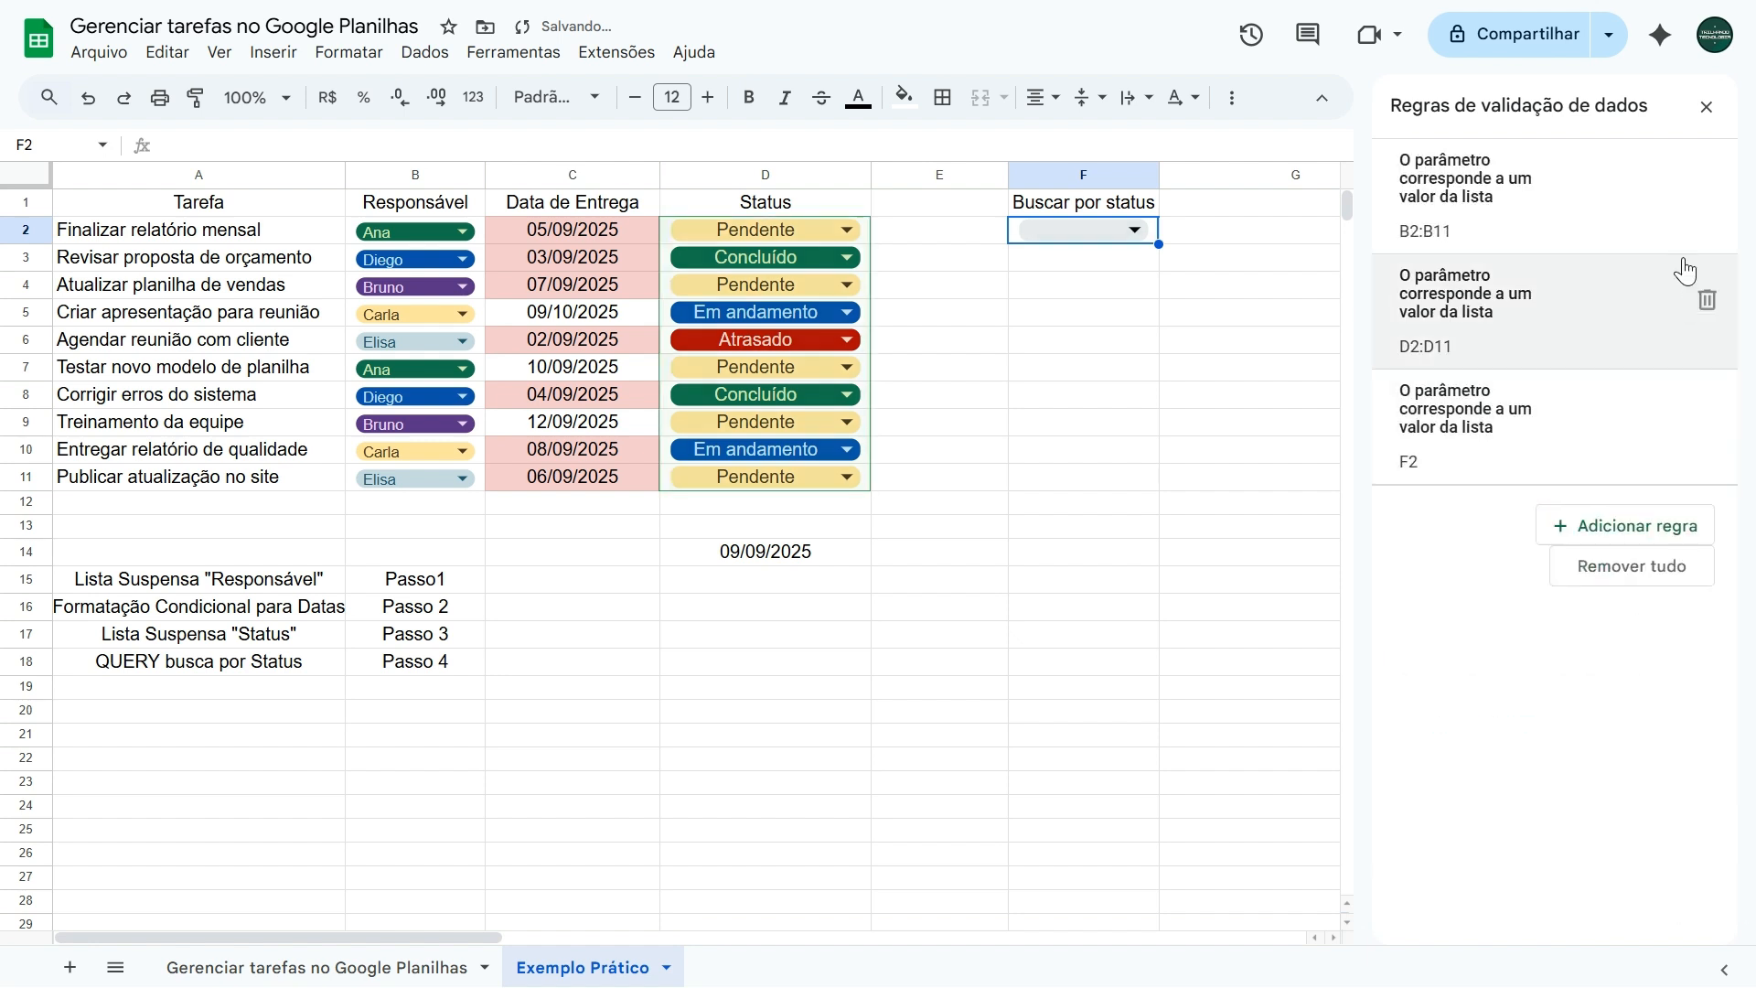
left_click(1707, 108)
Choose Em andamento in the F2 drop-down and widen column F further to fit the selected status
left_click(1084, 230)
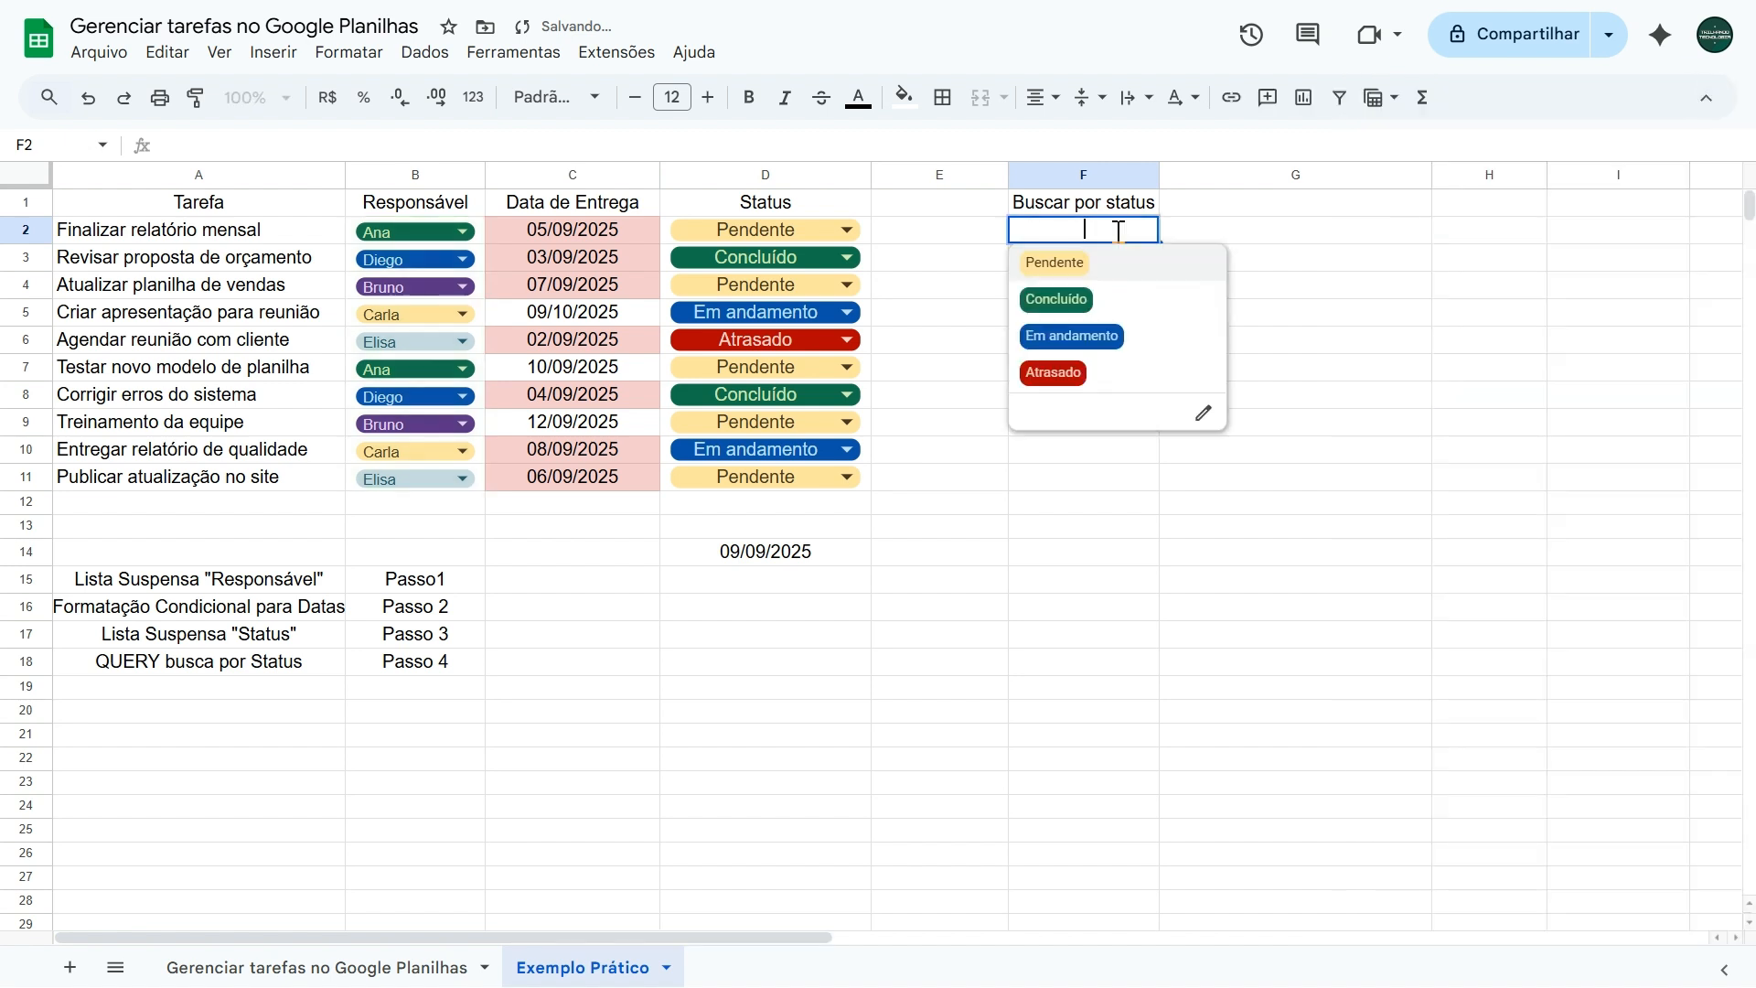
left_click(1080, 309)
left_click(1089, 233)
left_click(1073, 336)
left_click(1087, 233)
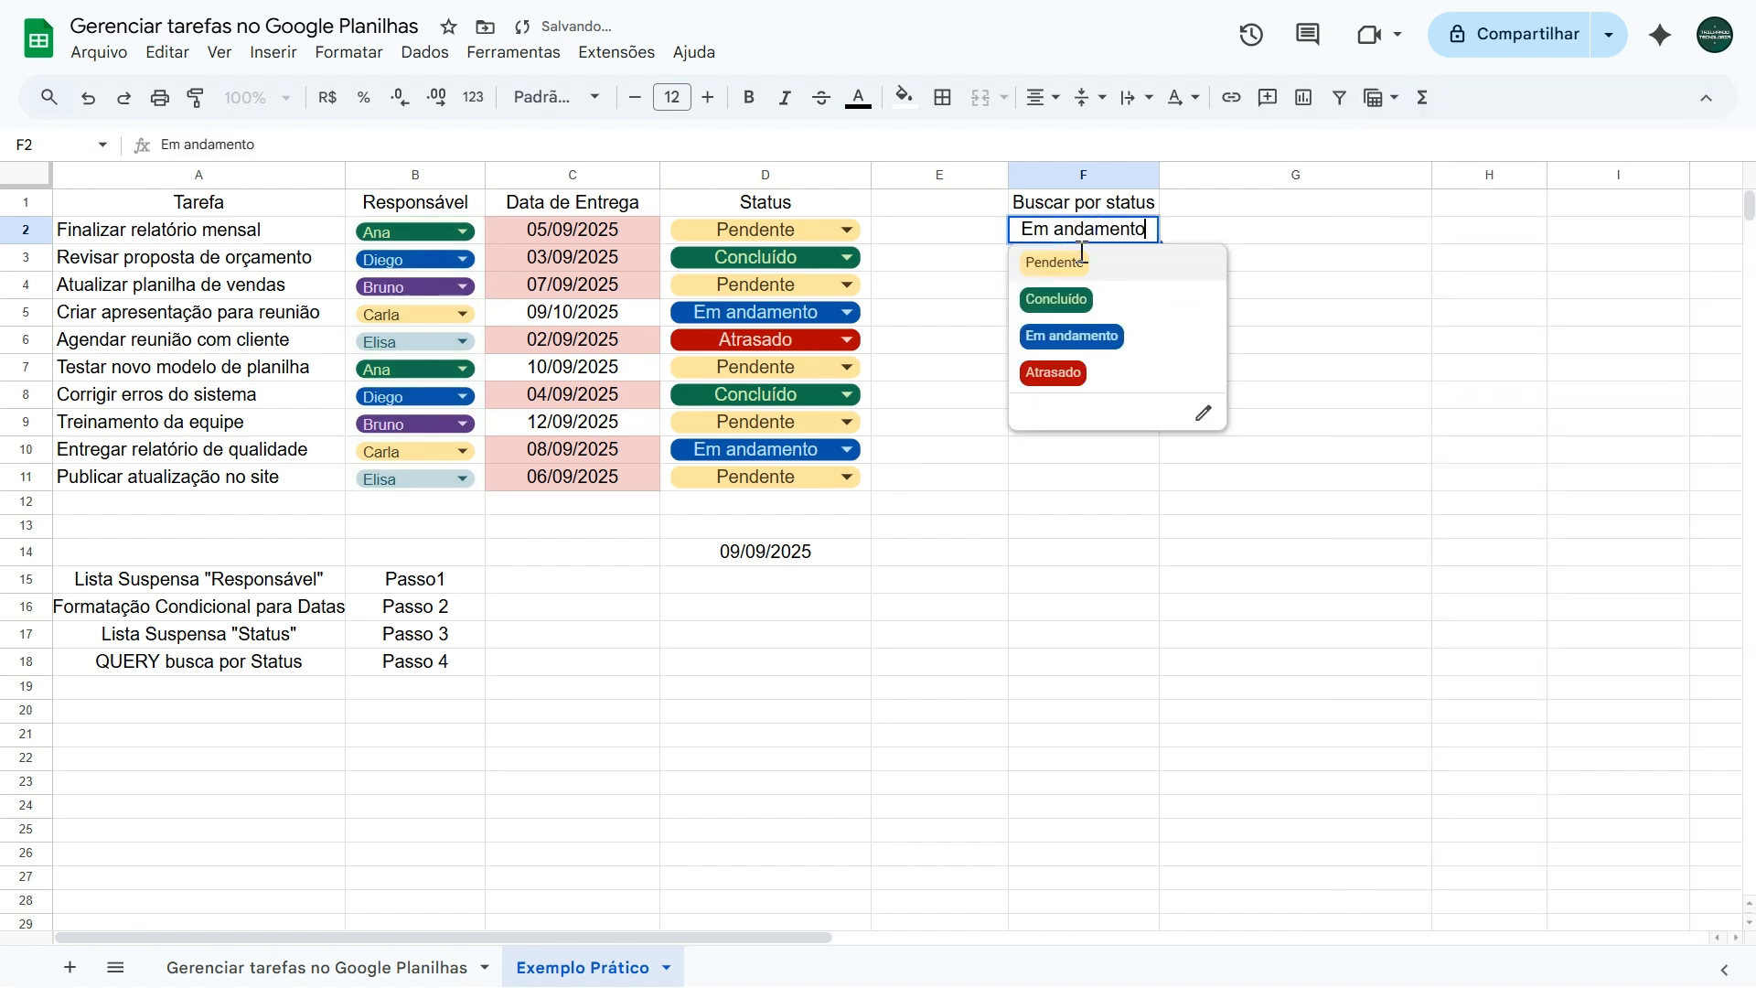
left_click(1072, 336)
left_click_drag(1159, 175, 1229, 171)
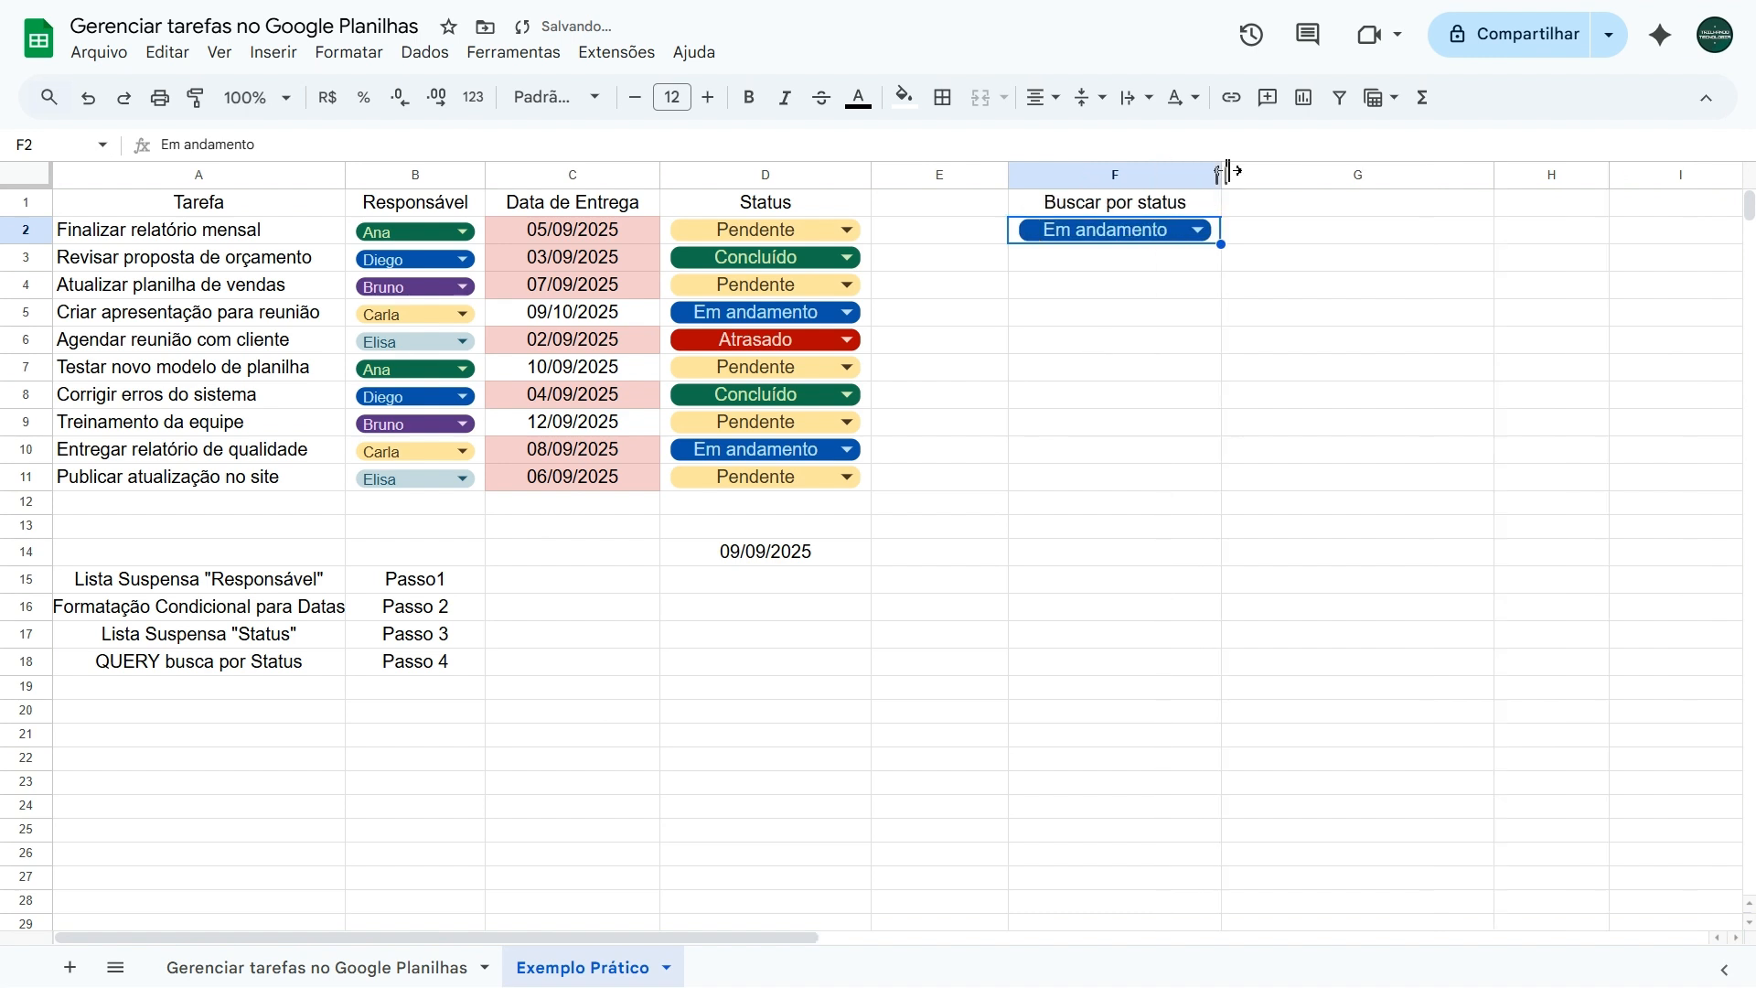
Start a QUERY formula in F3 with A2:D11 as its data range
left_click_drag(205, 236, 266, 471)
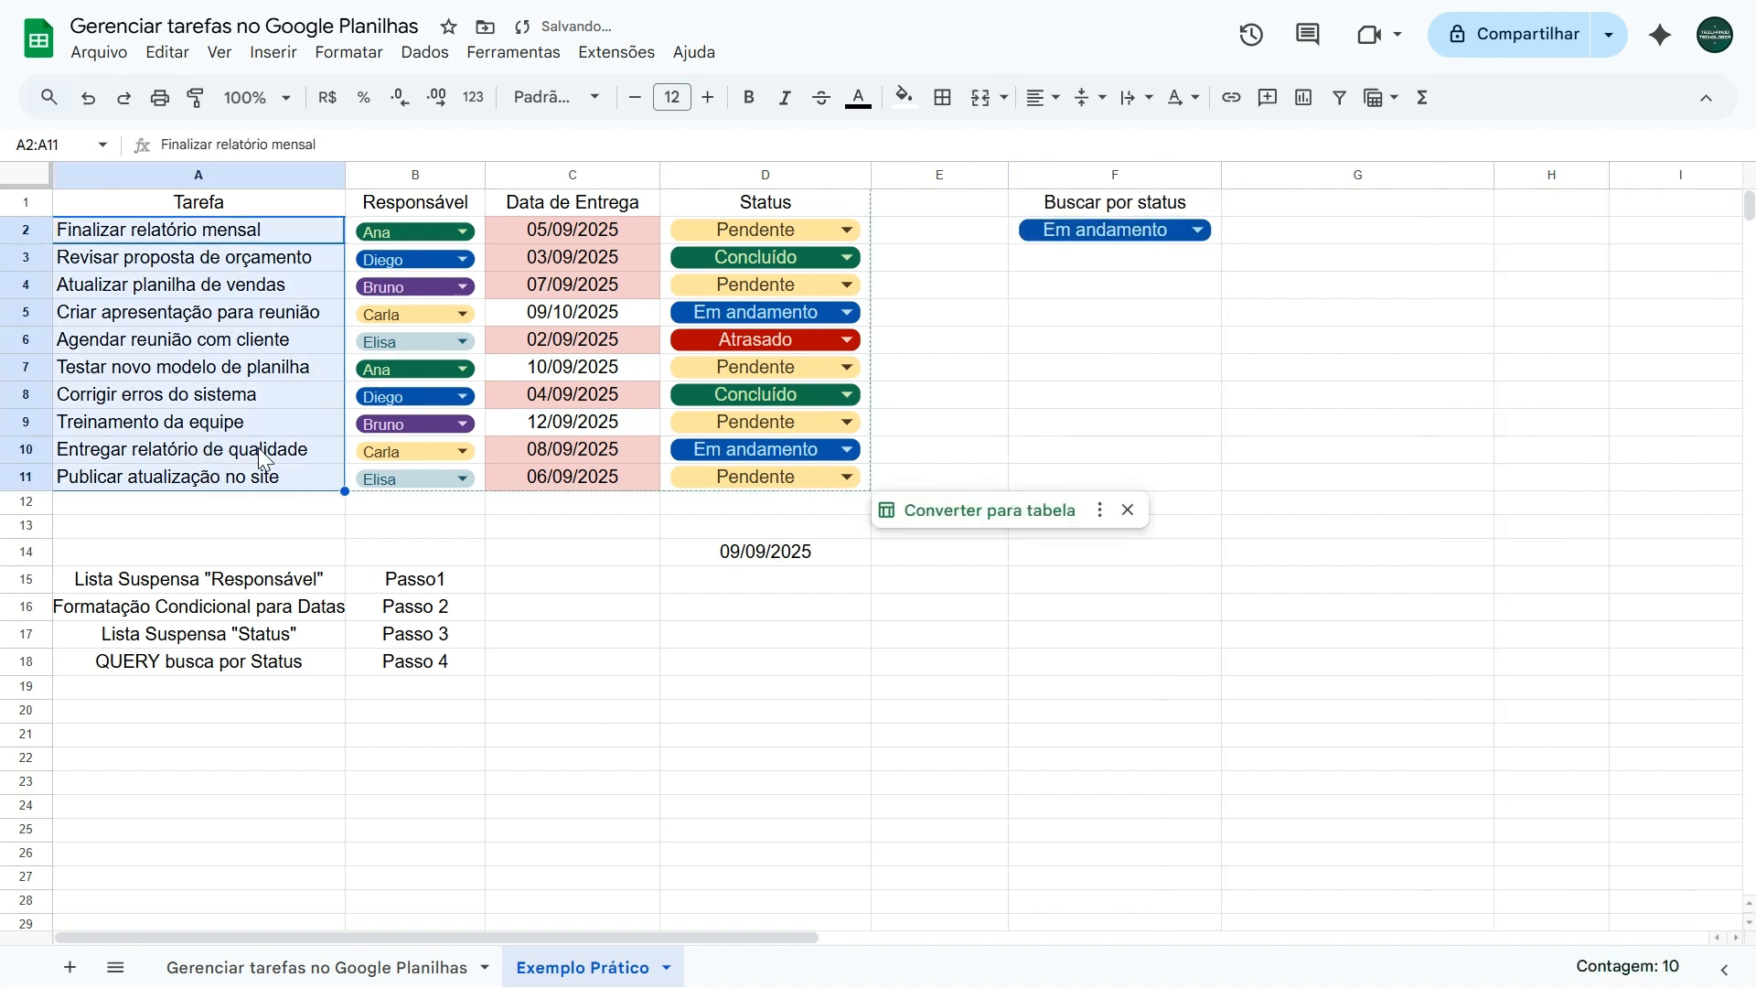
left_click(1089, 267)
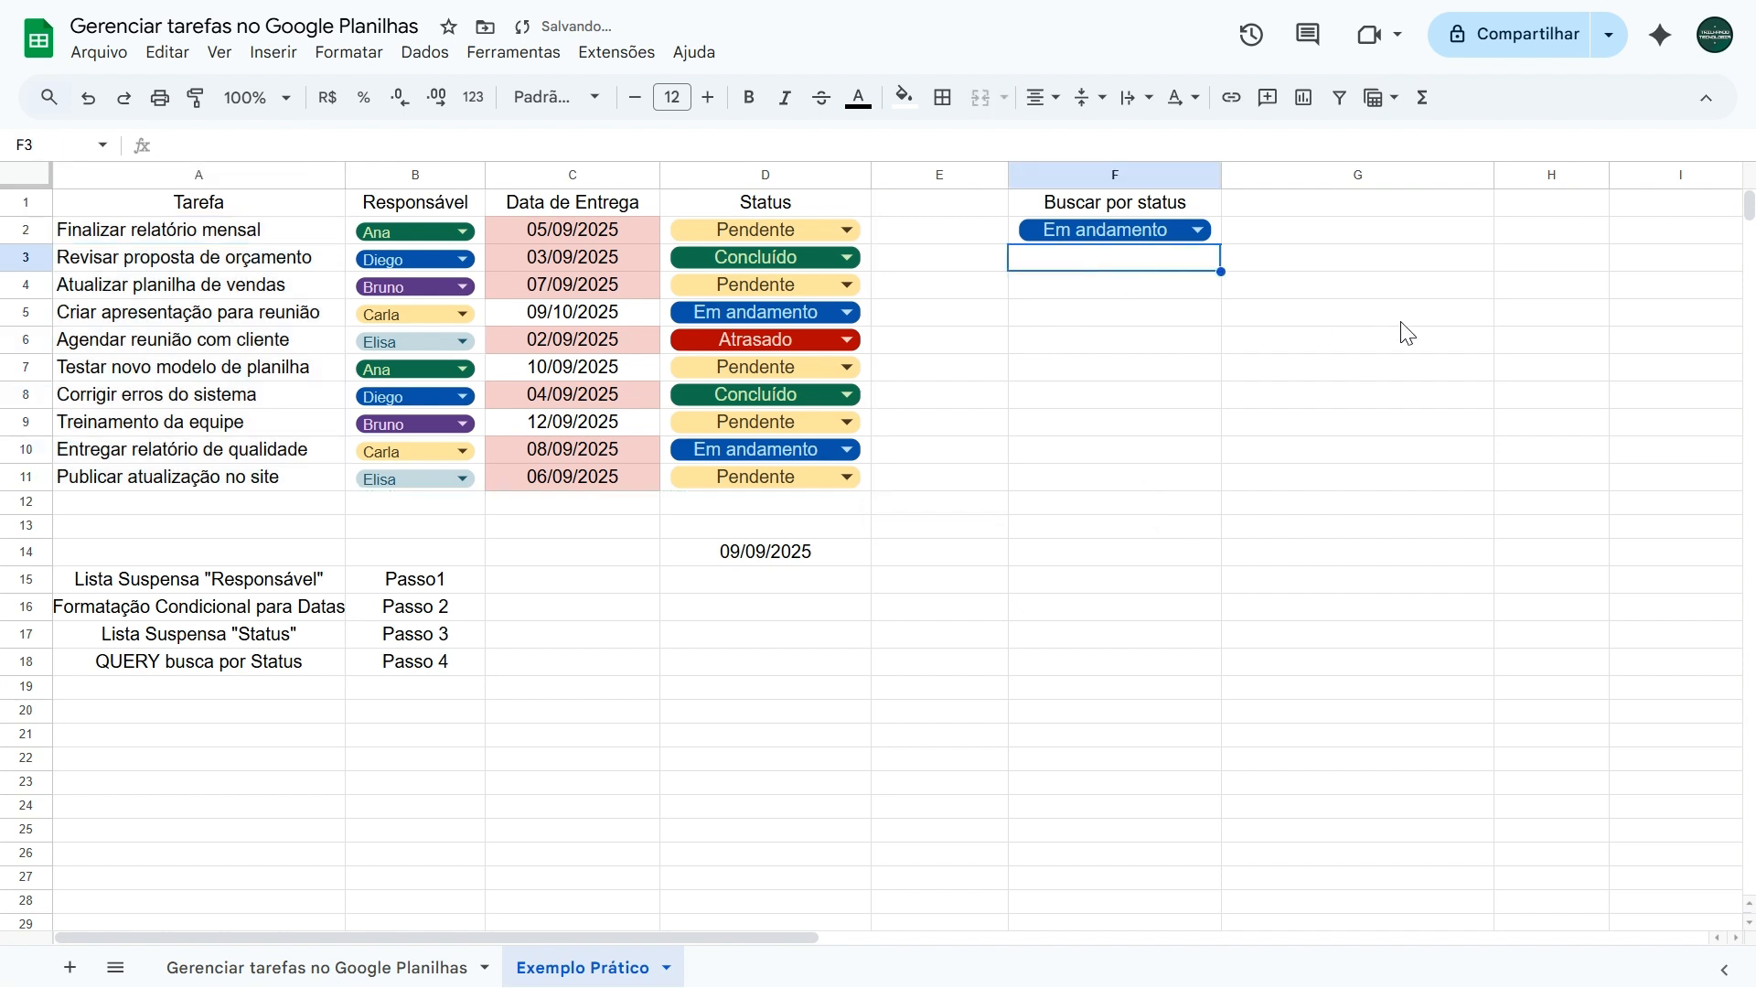
type("=query")
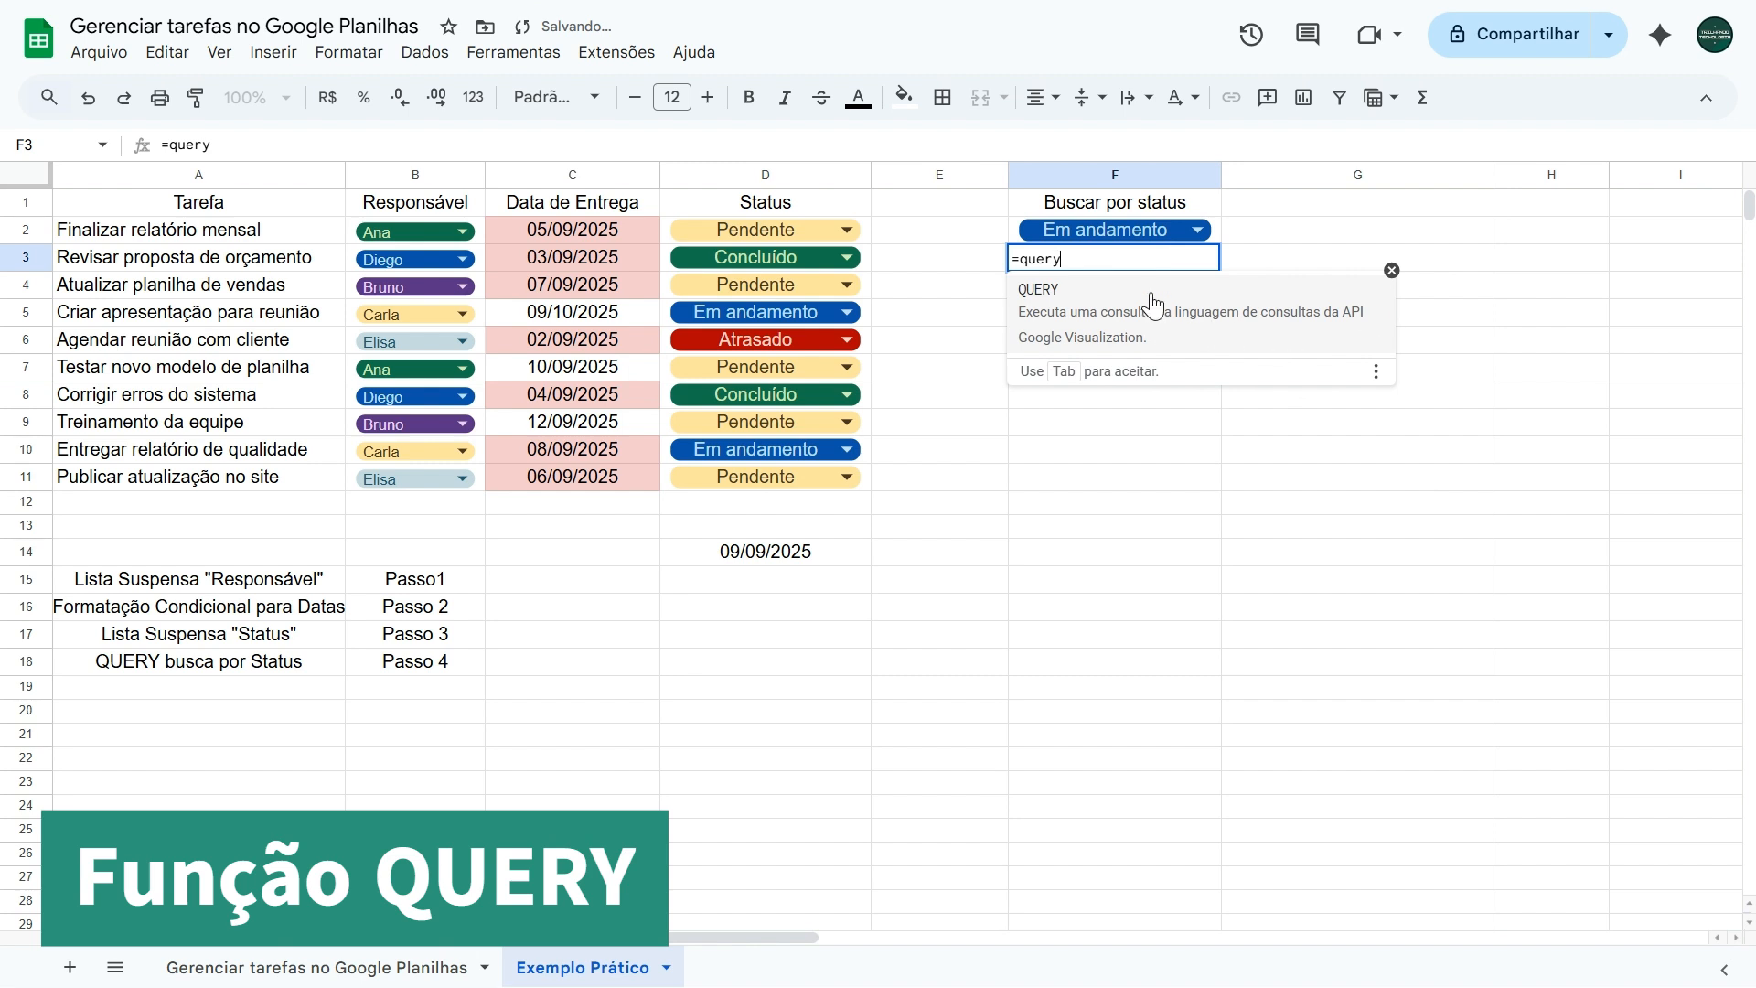
left_click(1091, 315)
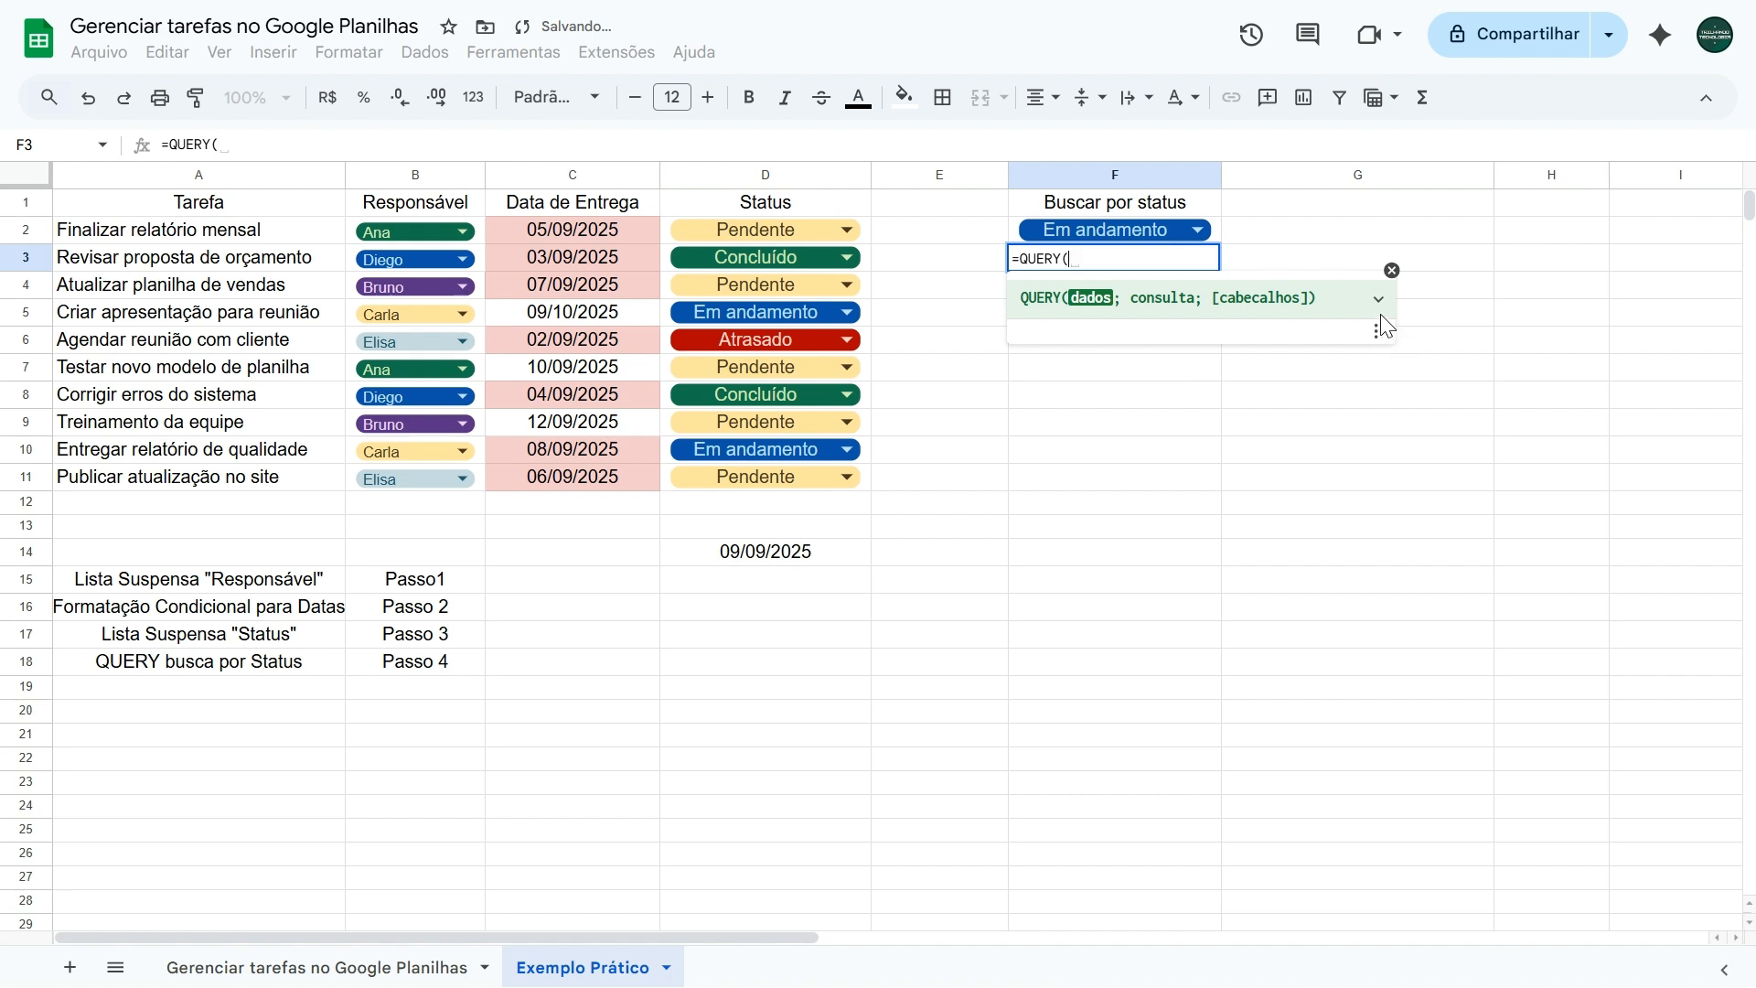
left_click_drag(163, 240, 725, 483)
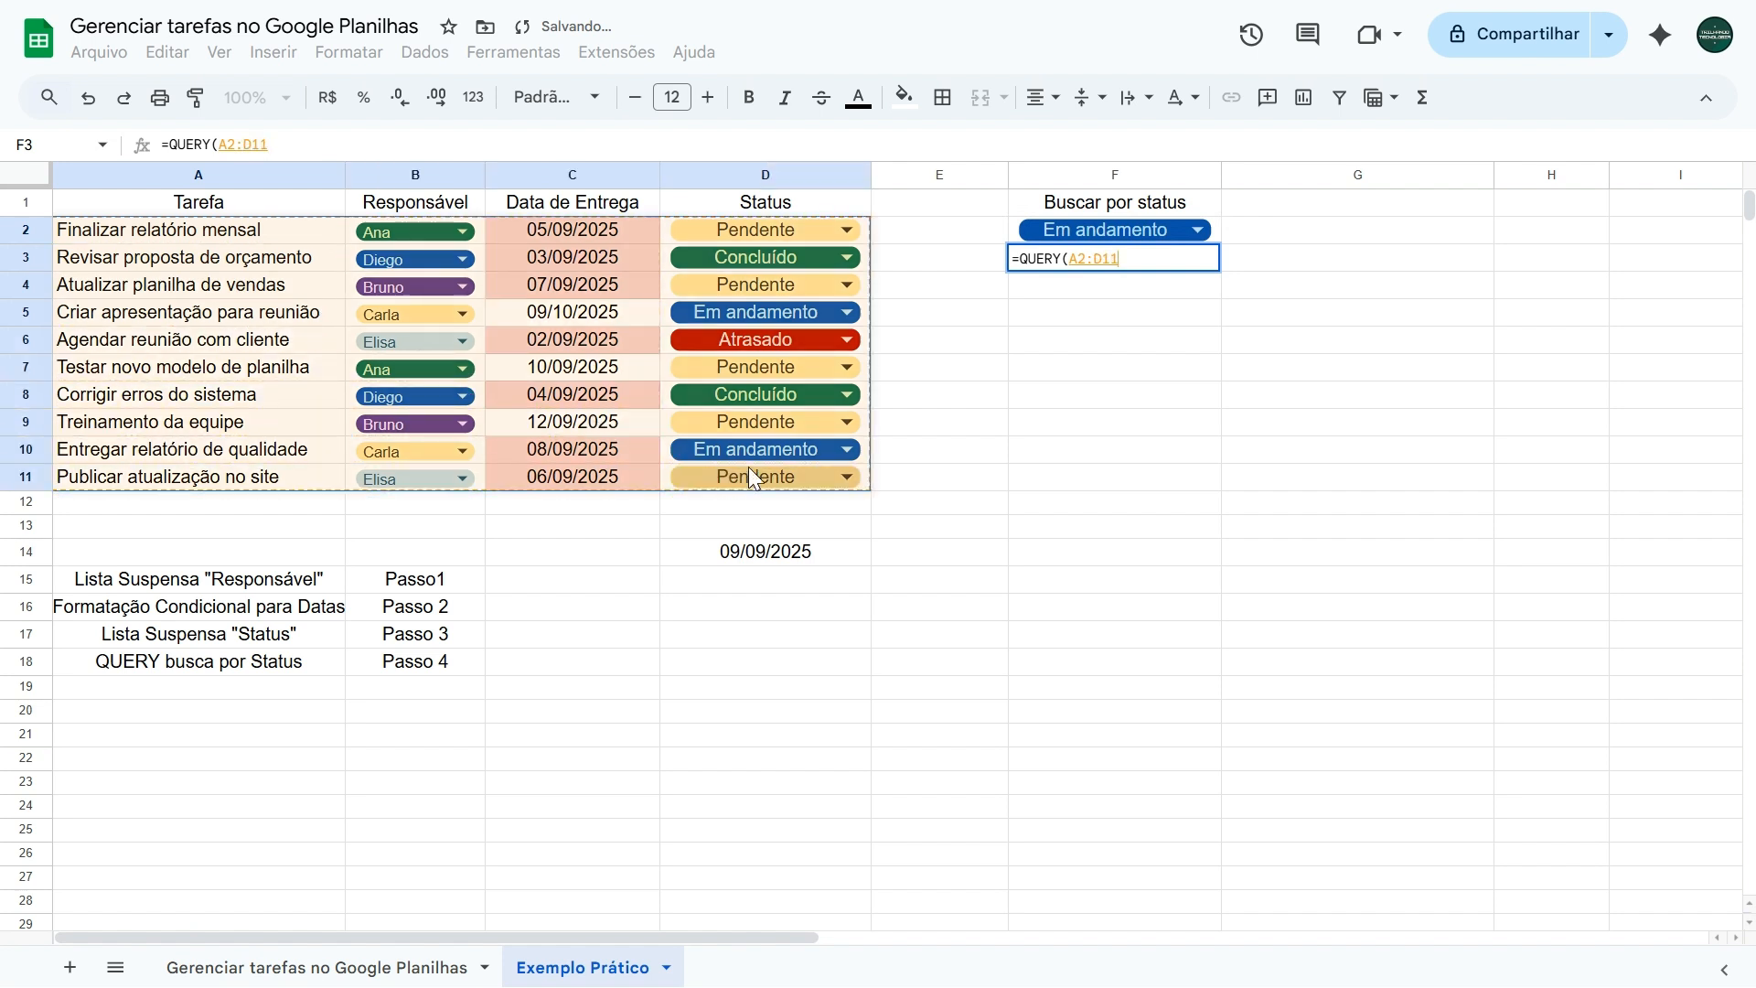
type(";")
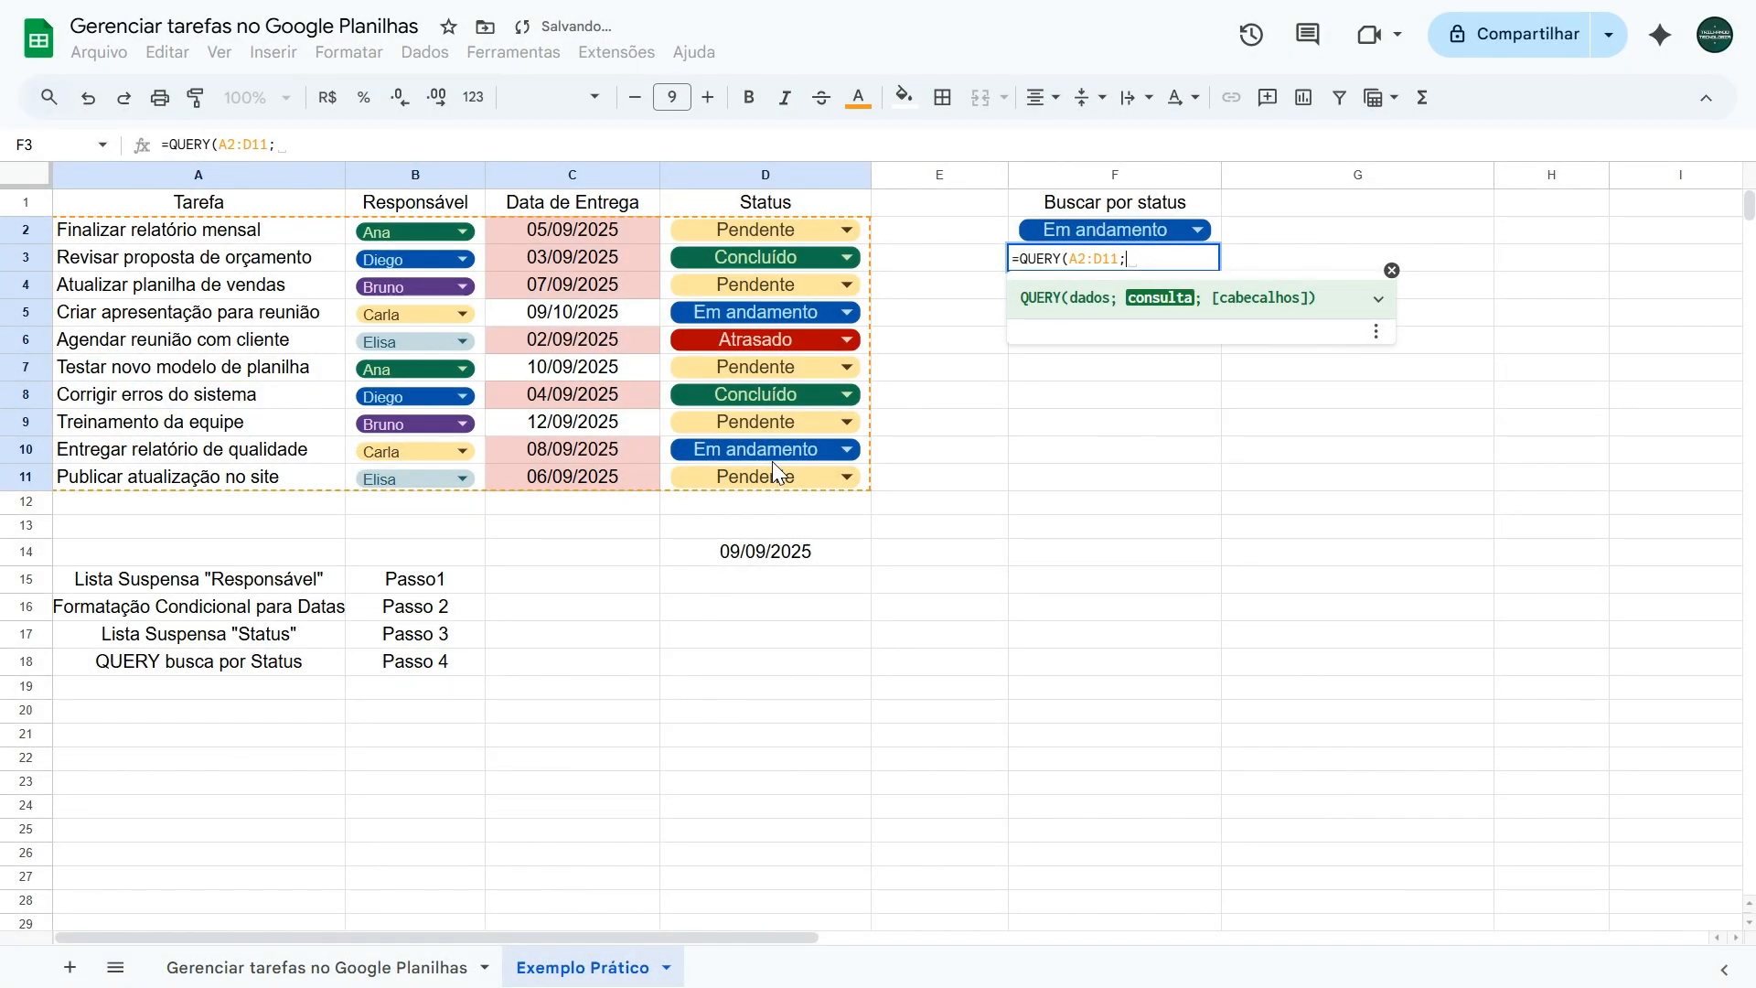
Write the query text "SELECT A WHERE D = " as the formula's second argument
type("\"\"")
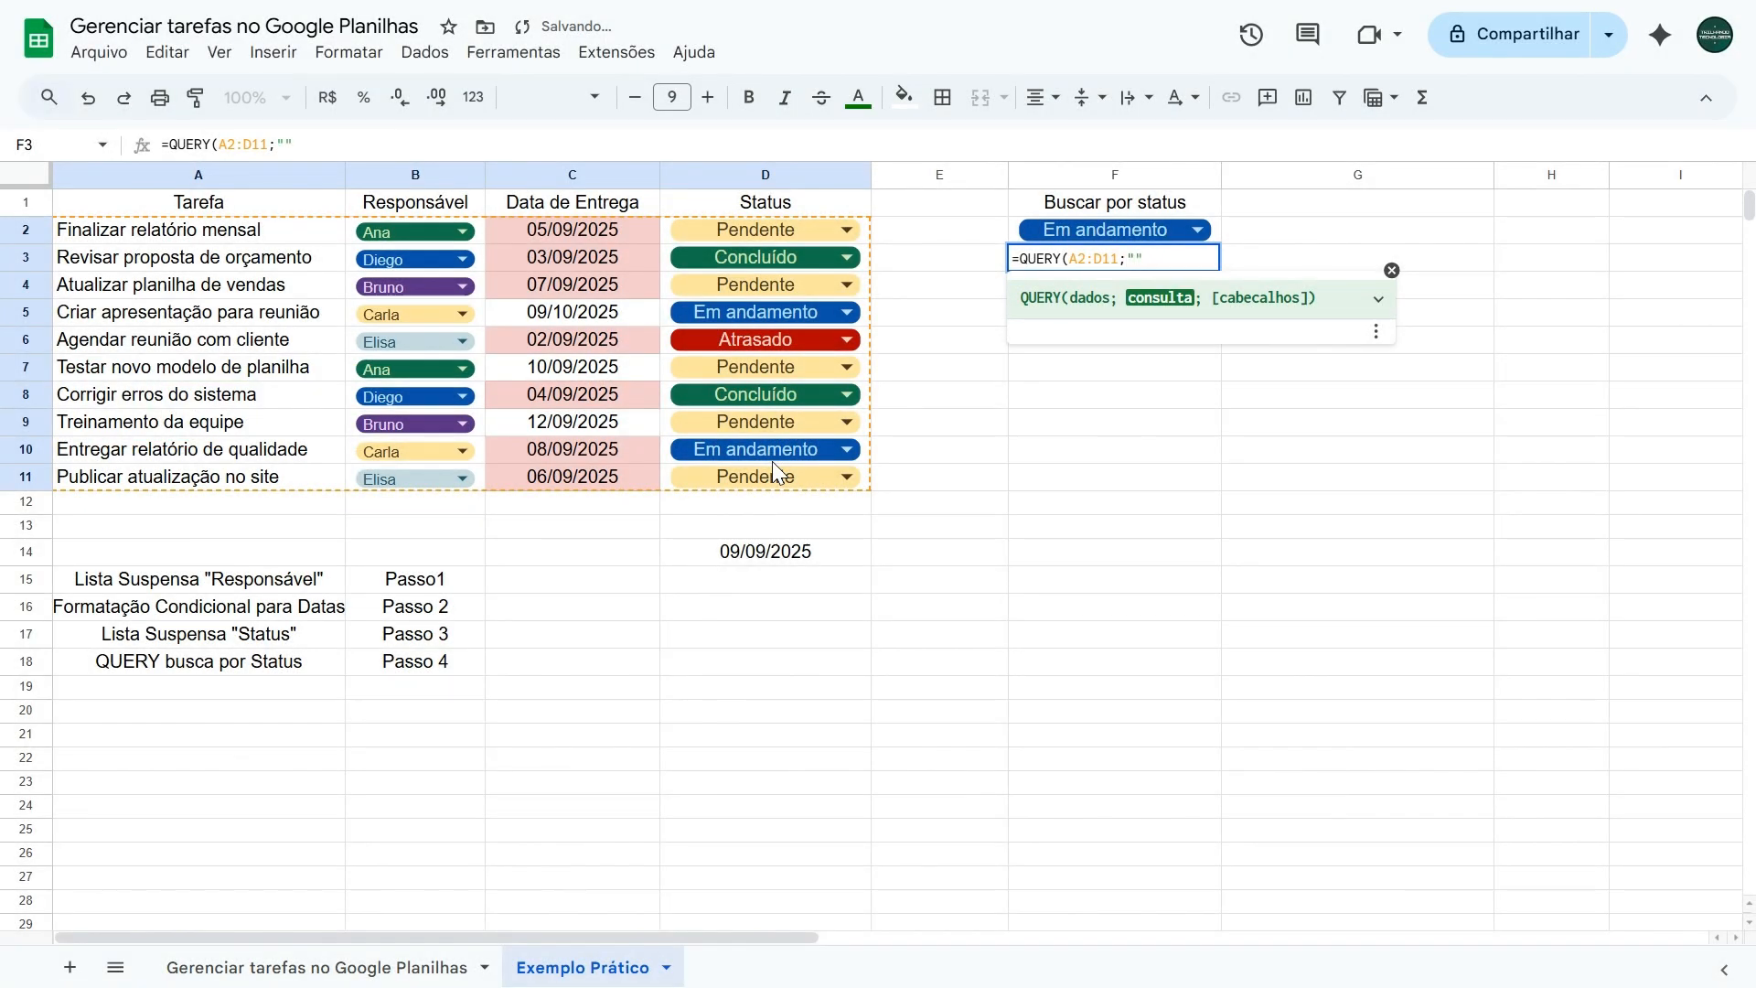
type("SELECT A")
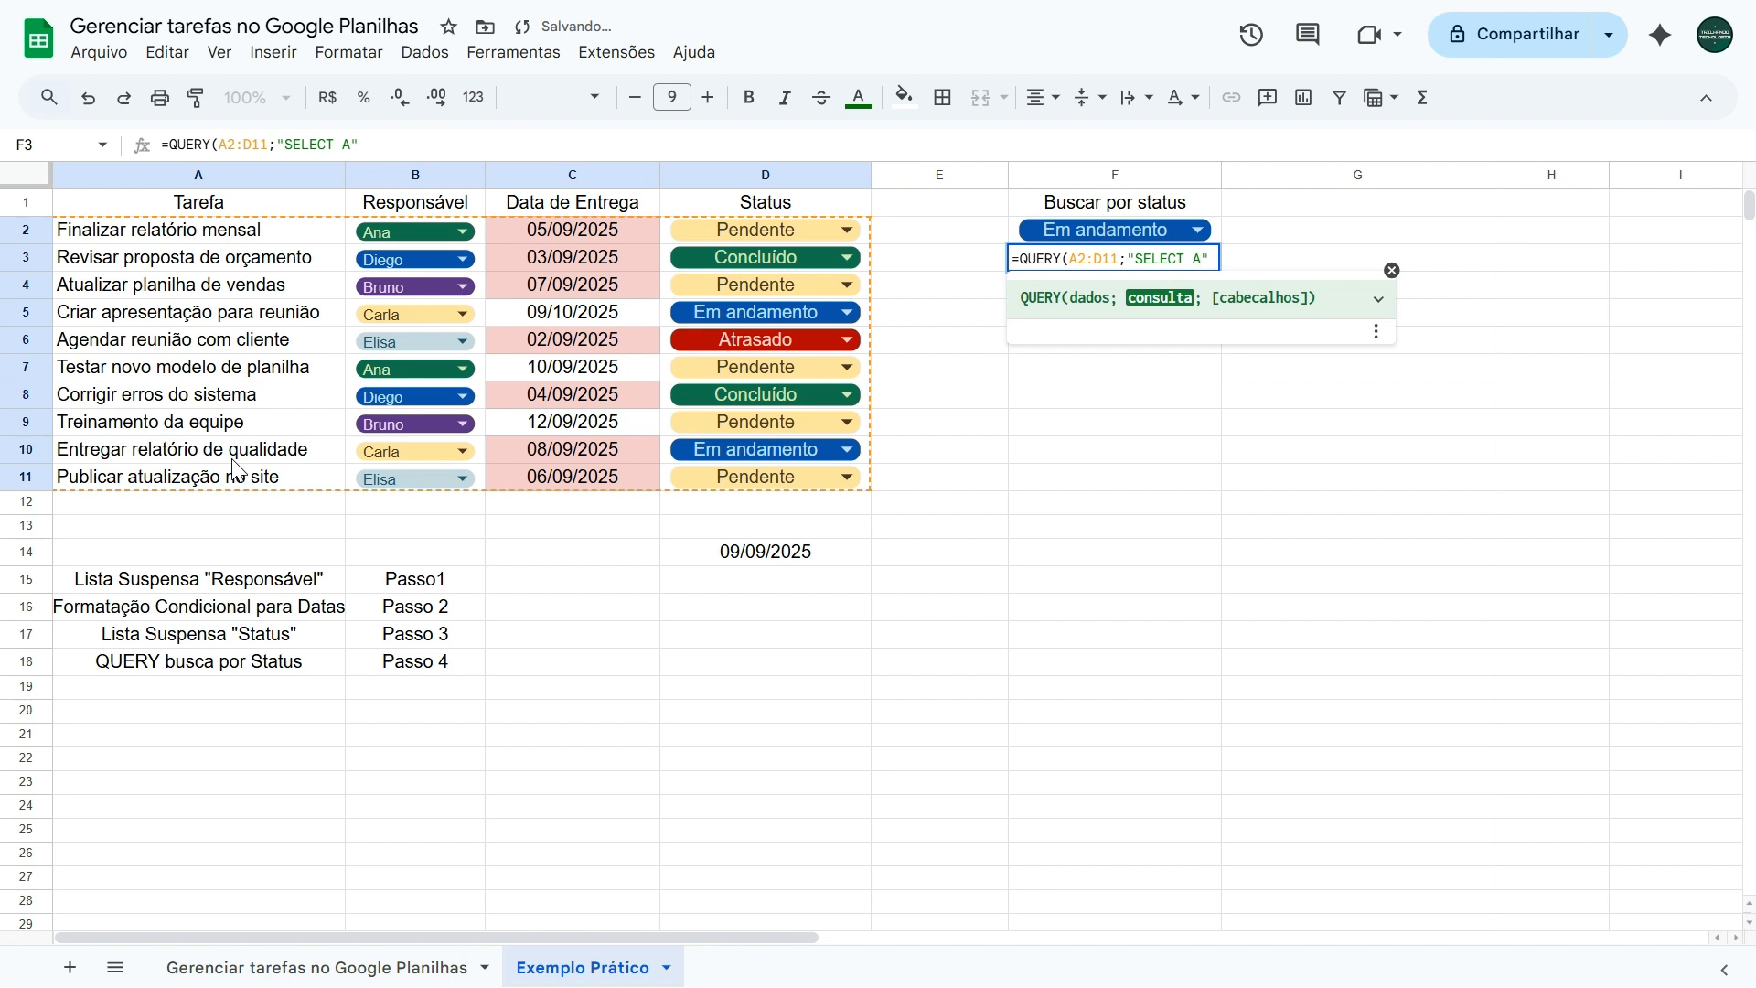
type(" WHERE D")
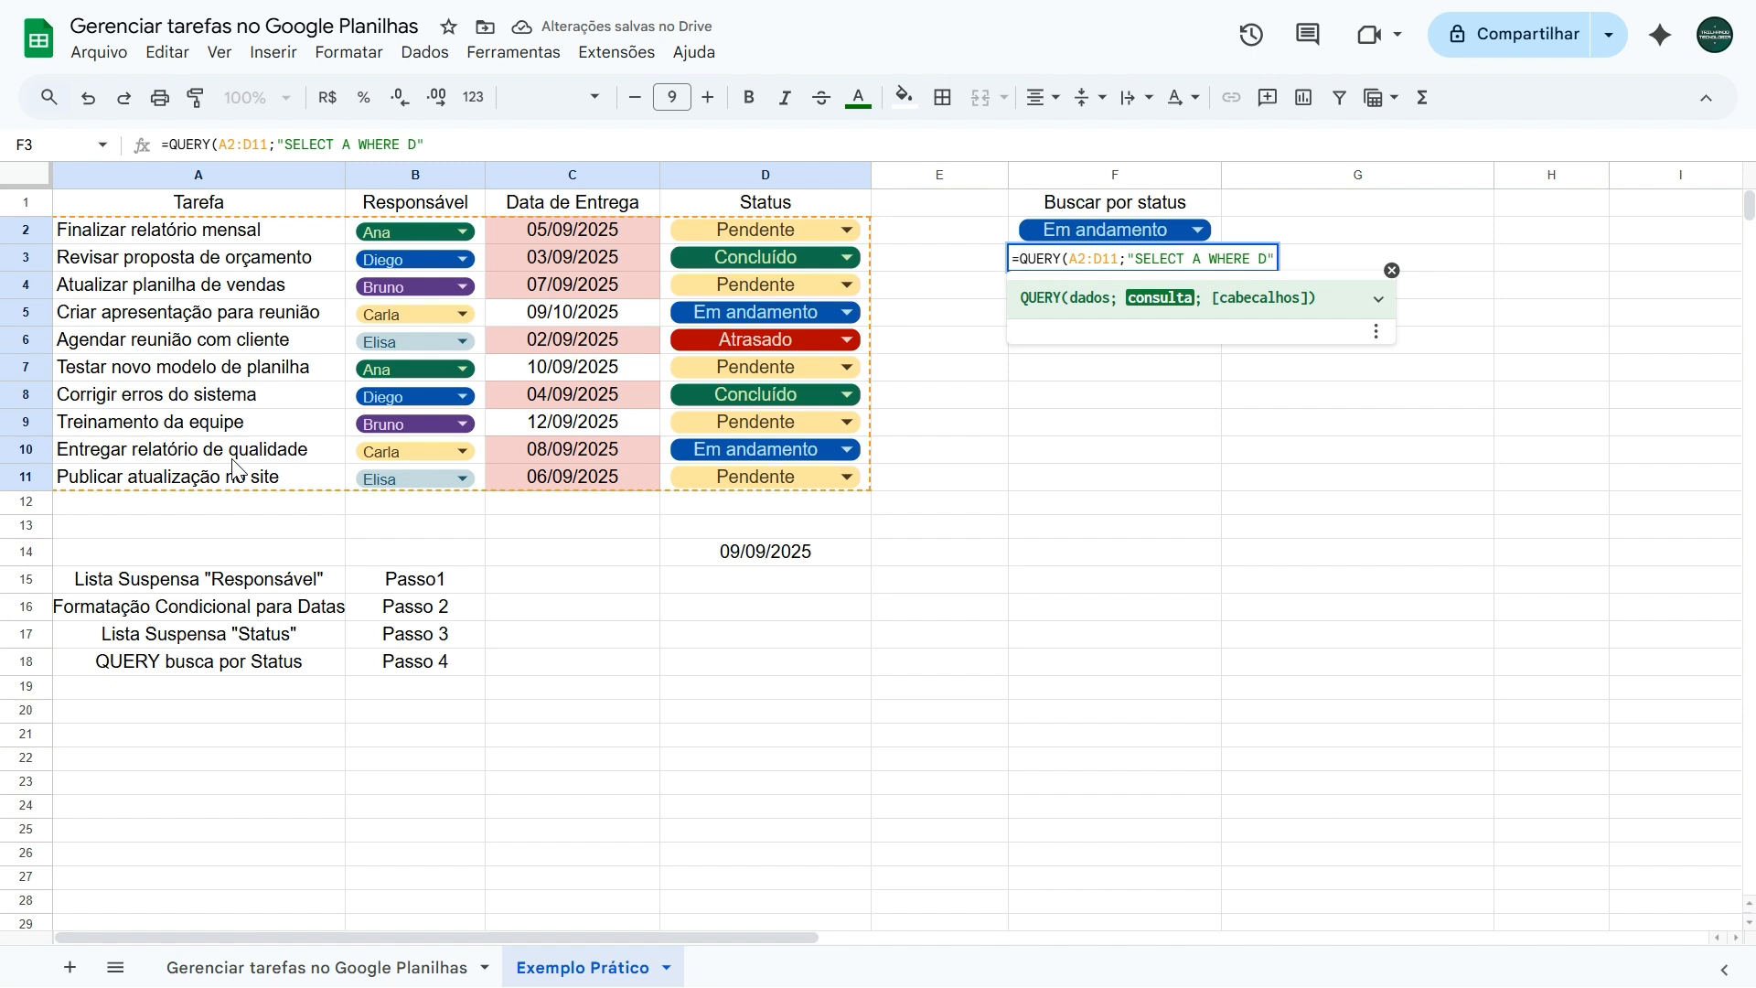
type(" =")
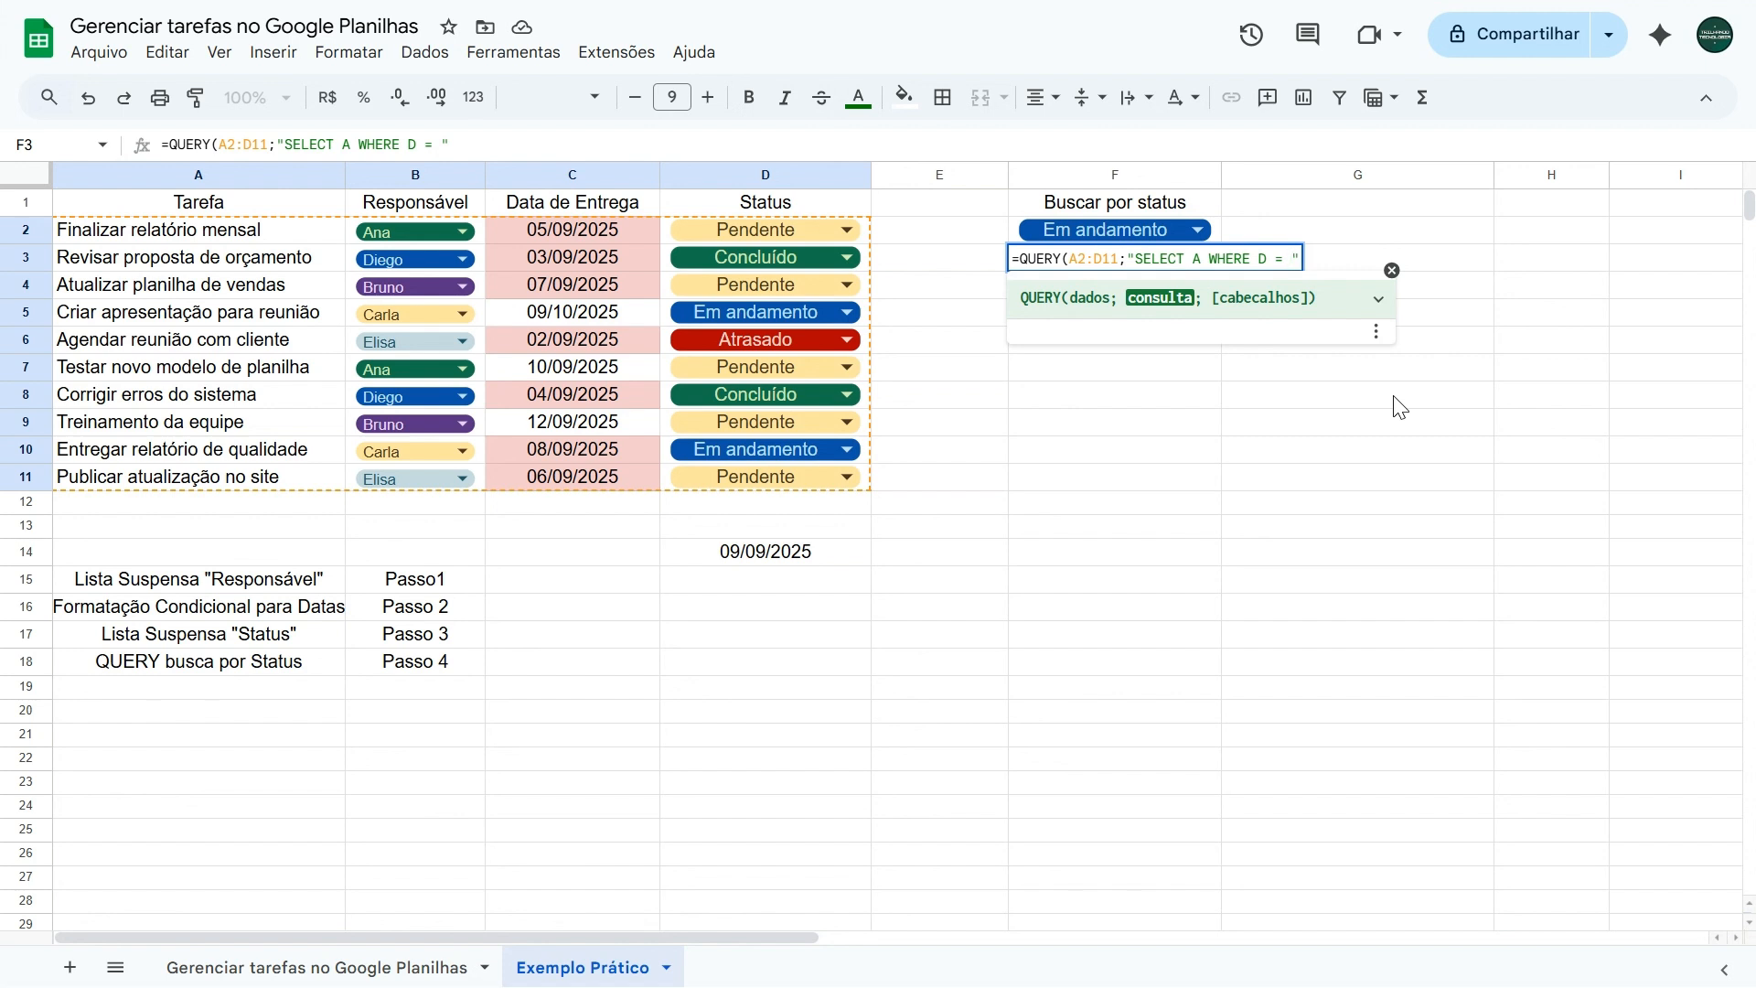
Complete the query's criterion with '"& A2 &"' and enter the formula in F3
type("'")
type("\"\"")
type("&&")
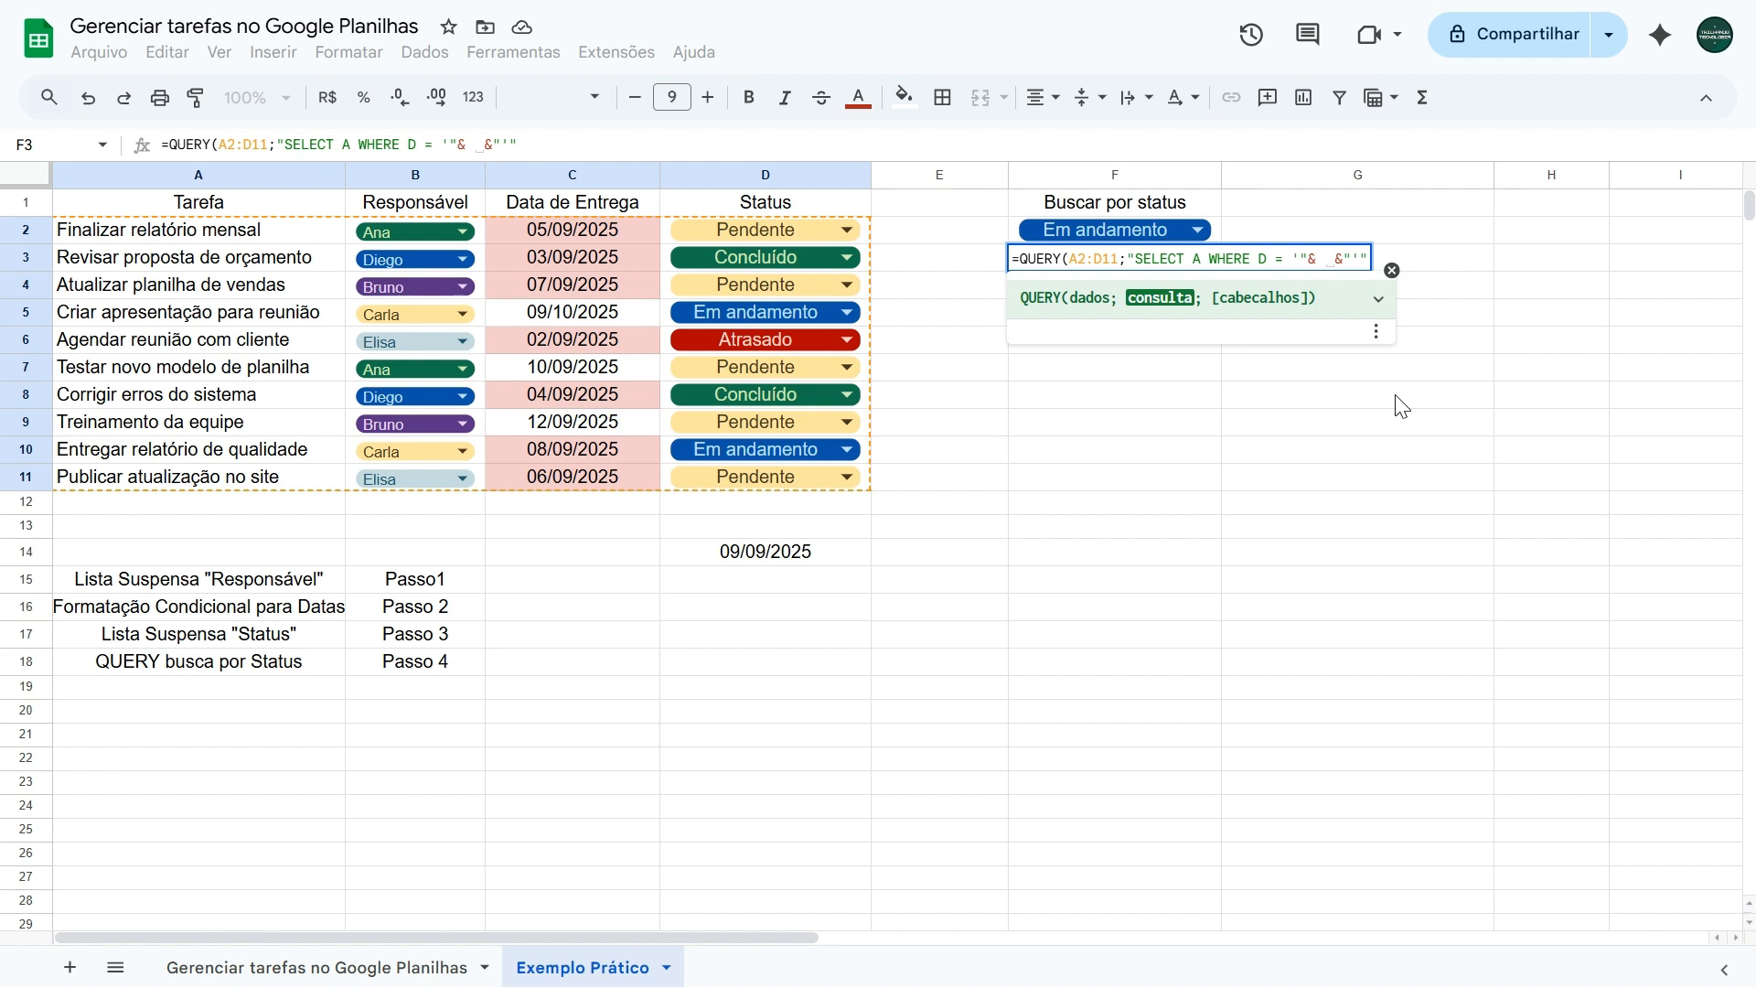
type(" A2")
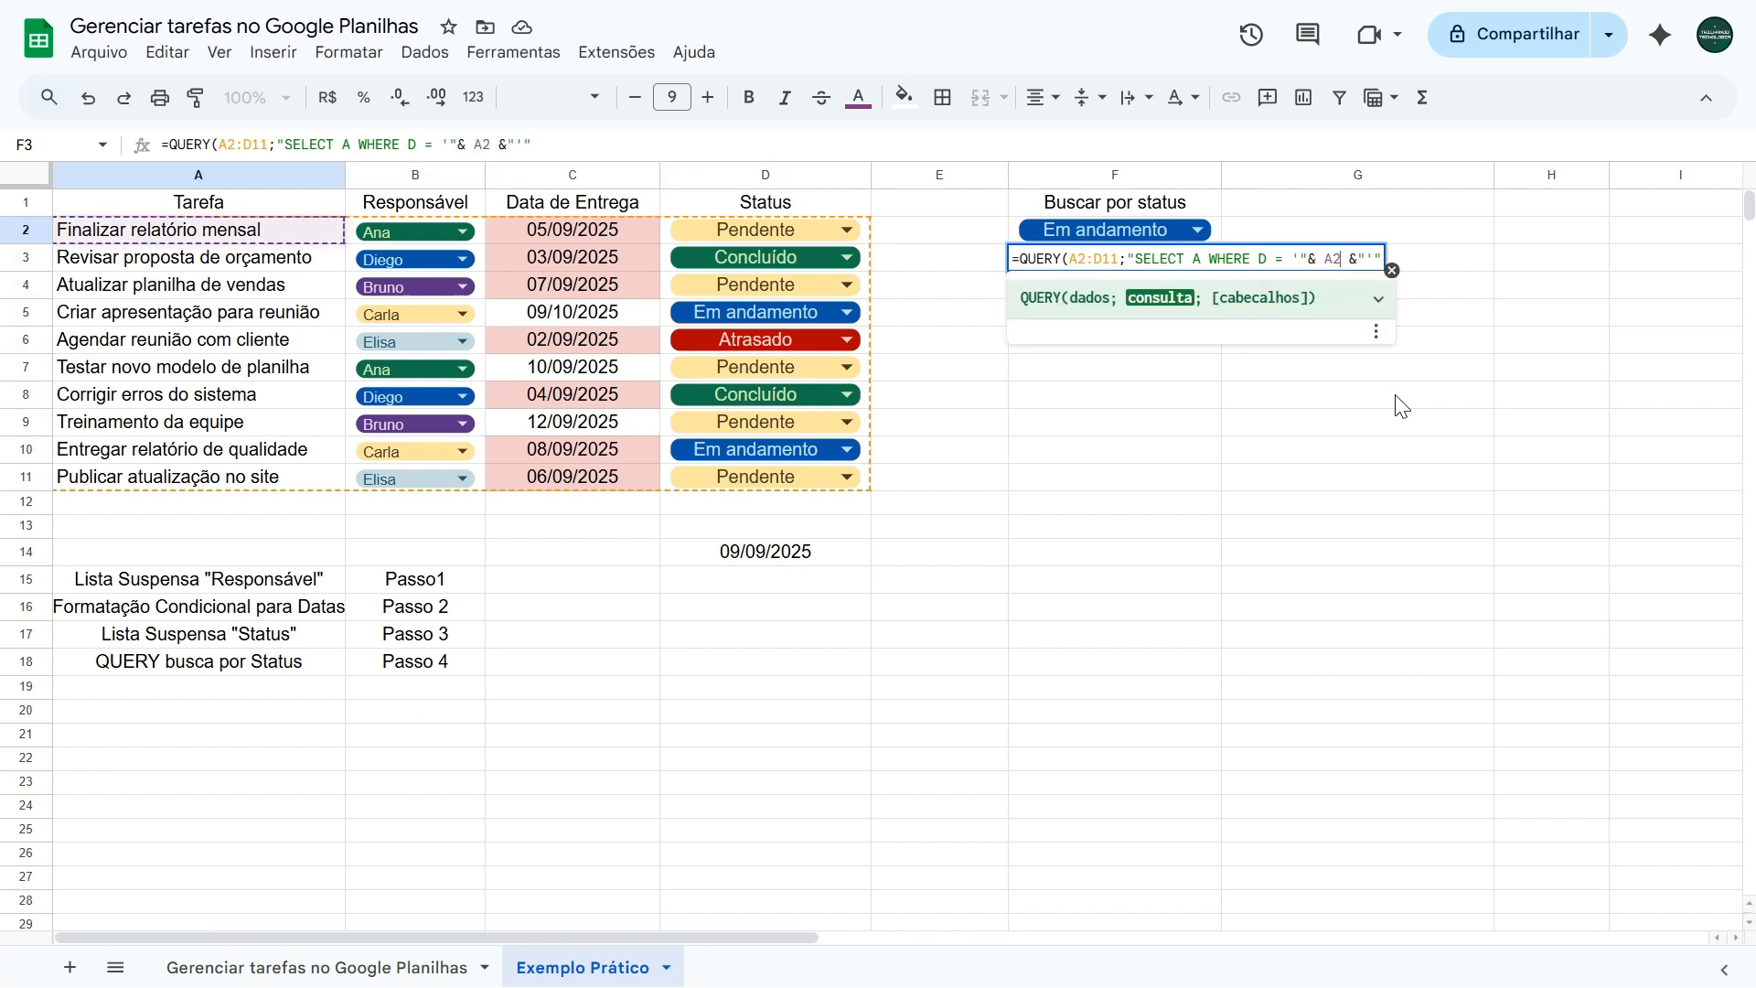
left_click(1217, 233)
left_click(1191, 260)
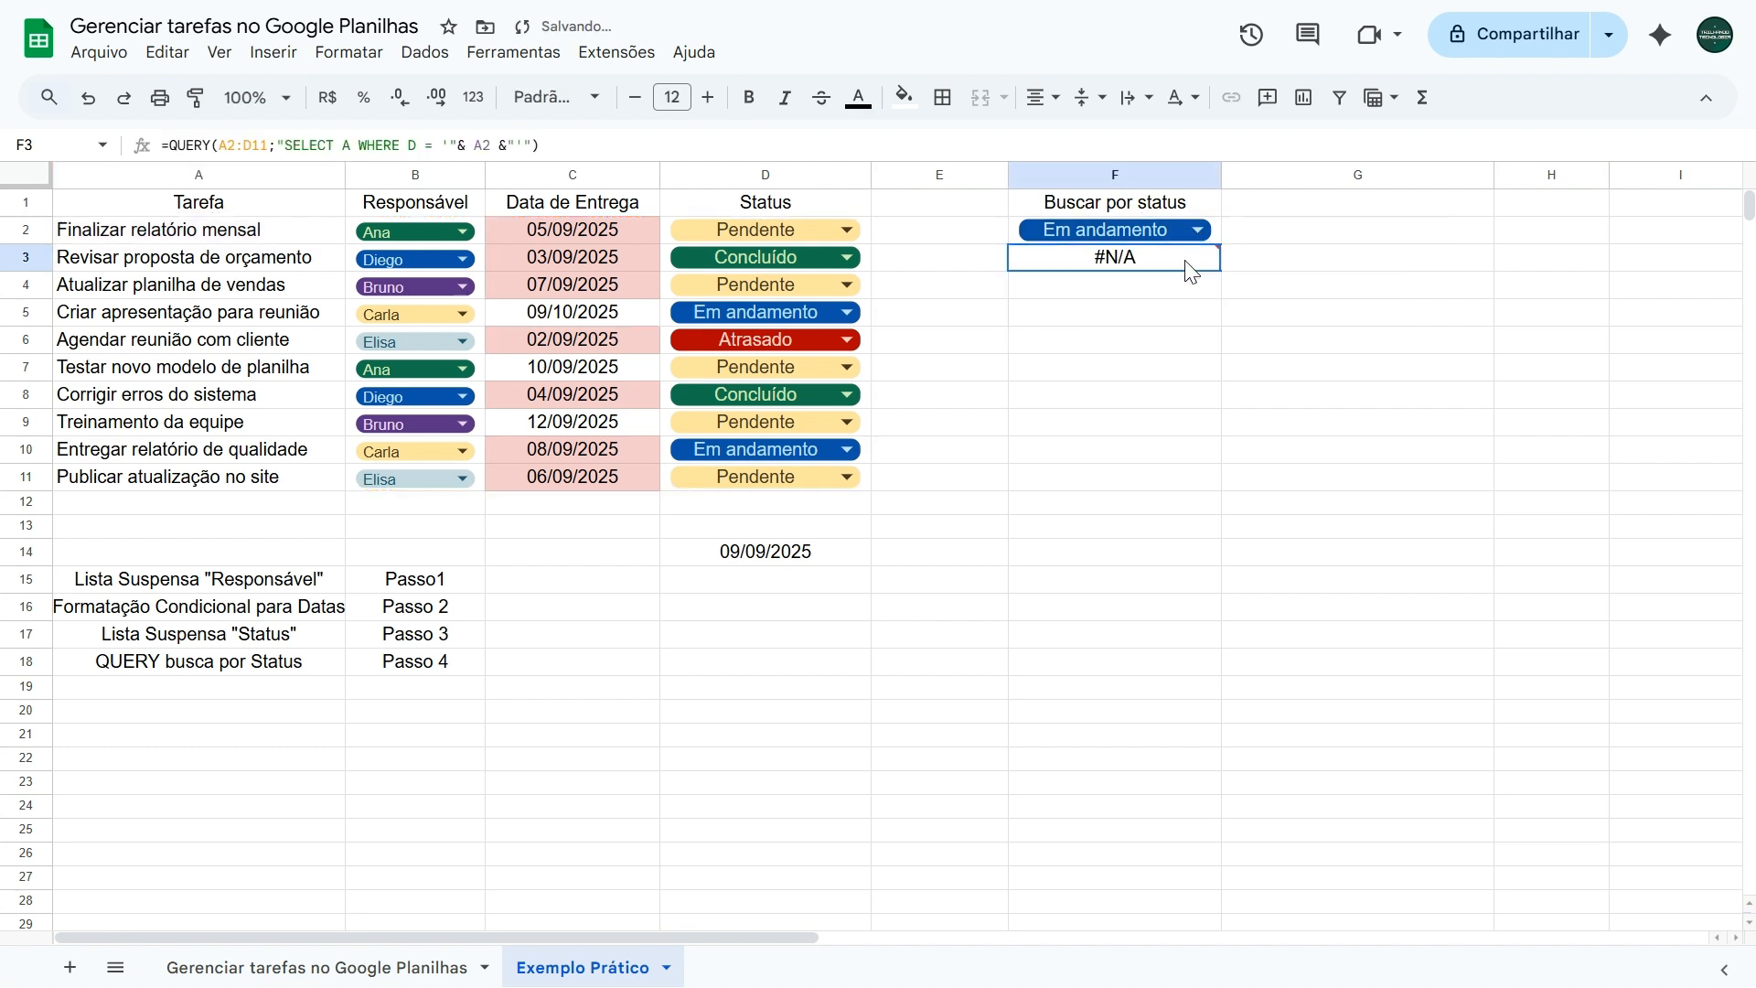
Replace the A2 reference in the F3 QUERY criterion with F2, review the formula's parts and enter it
double_click(482, 145)
type("f2")
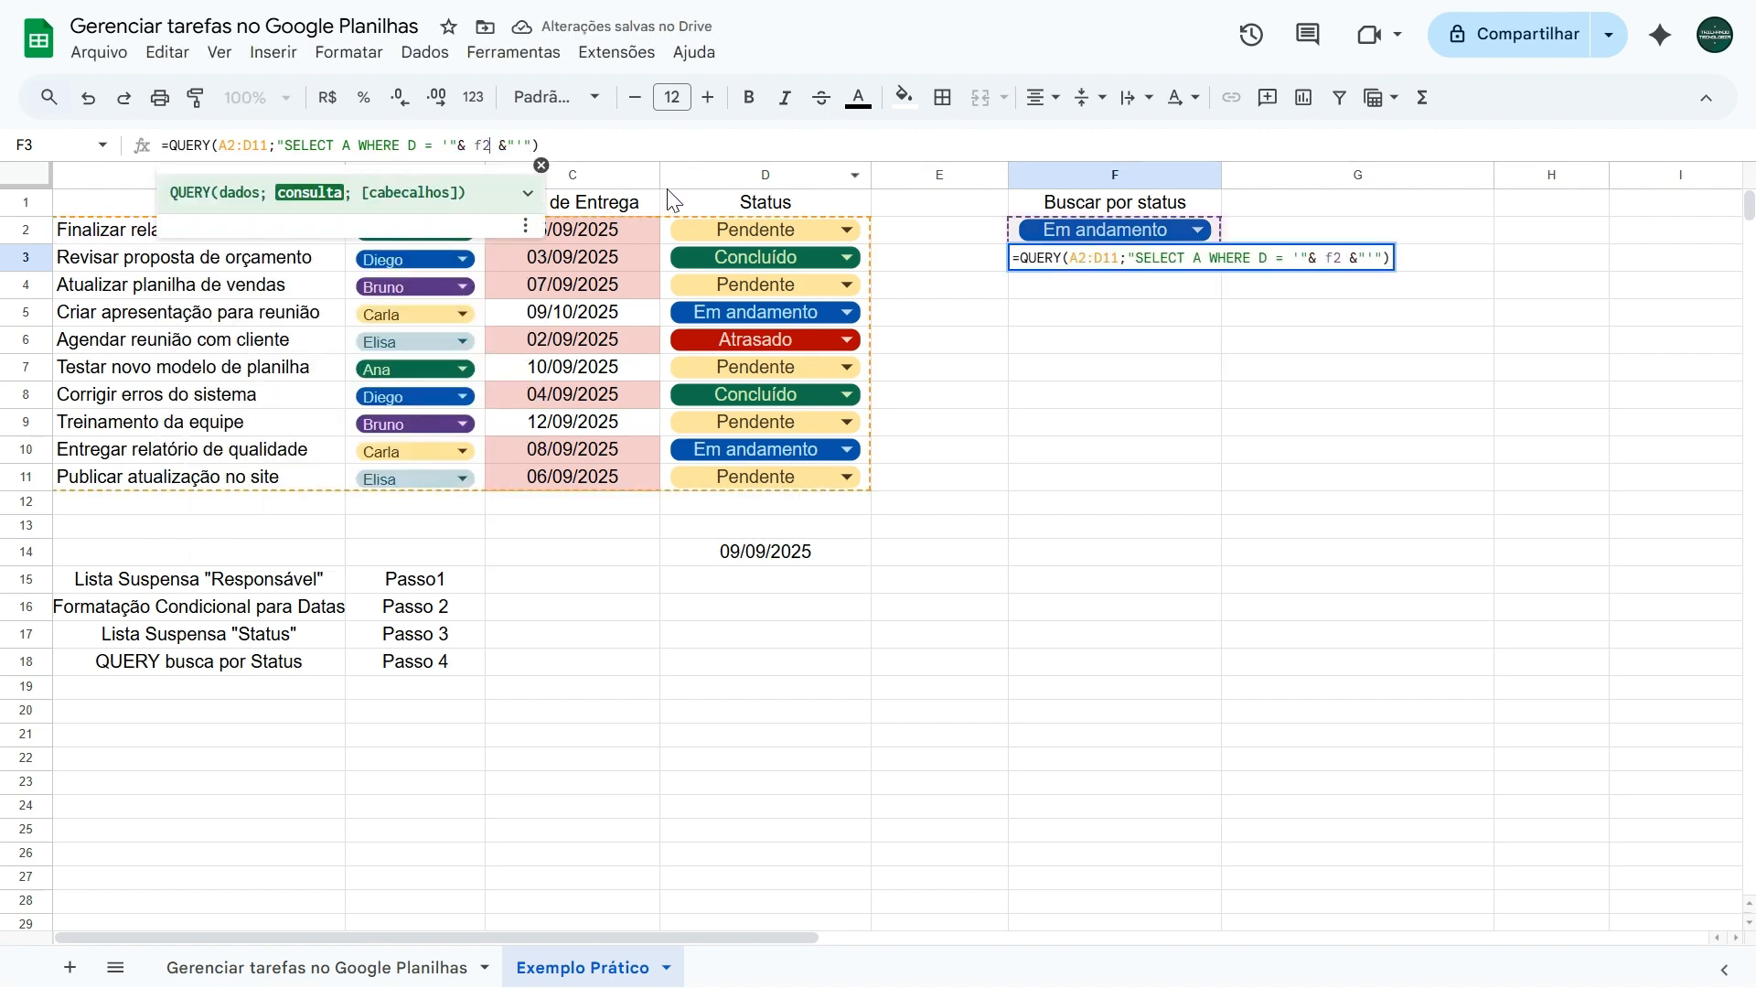
left_click(640, 145)
left_click_drag(220, 144, 353, 144)
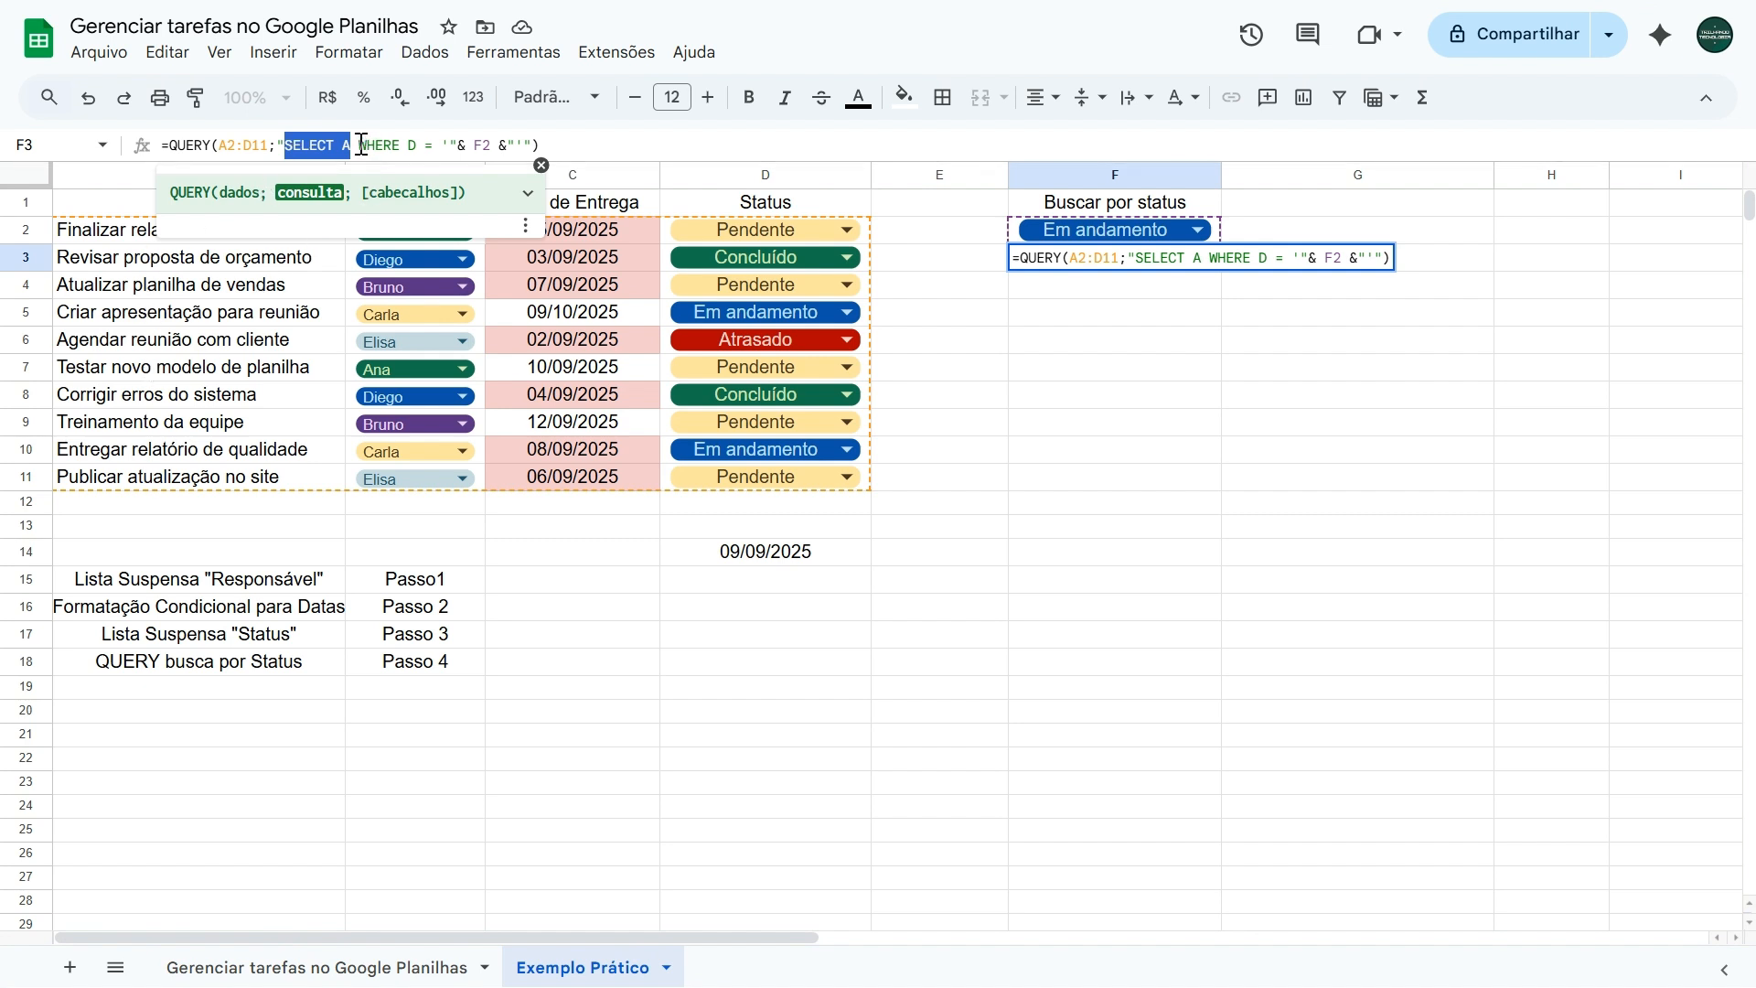
left_click_drag(359, 145, 494, 146)
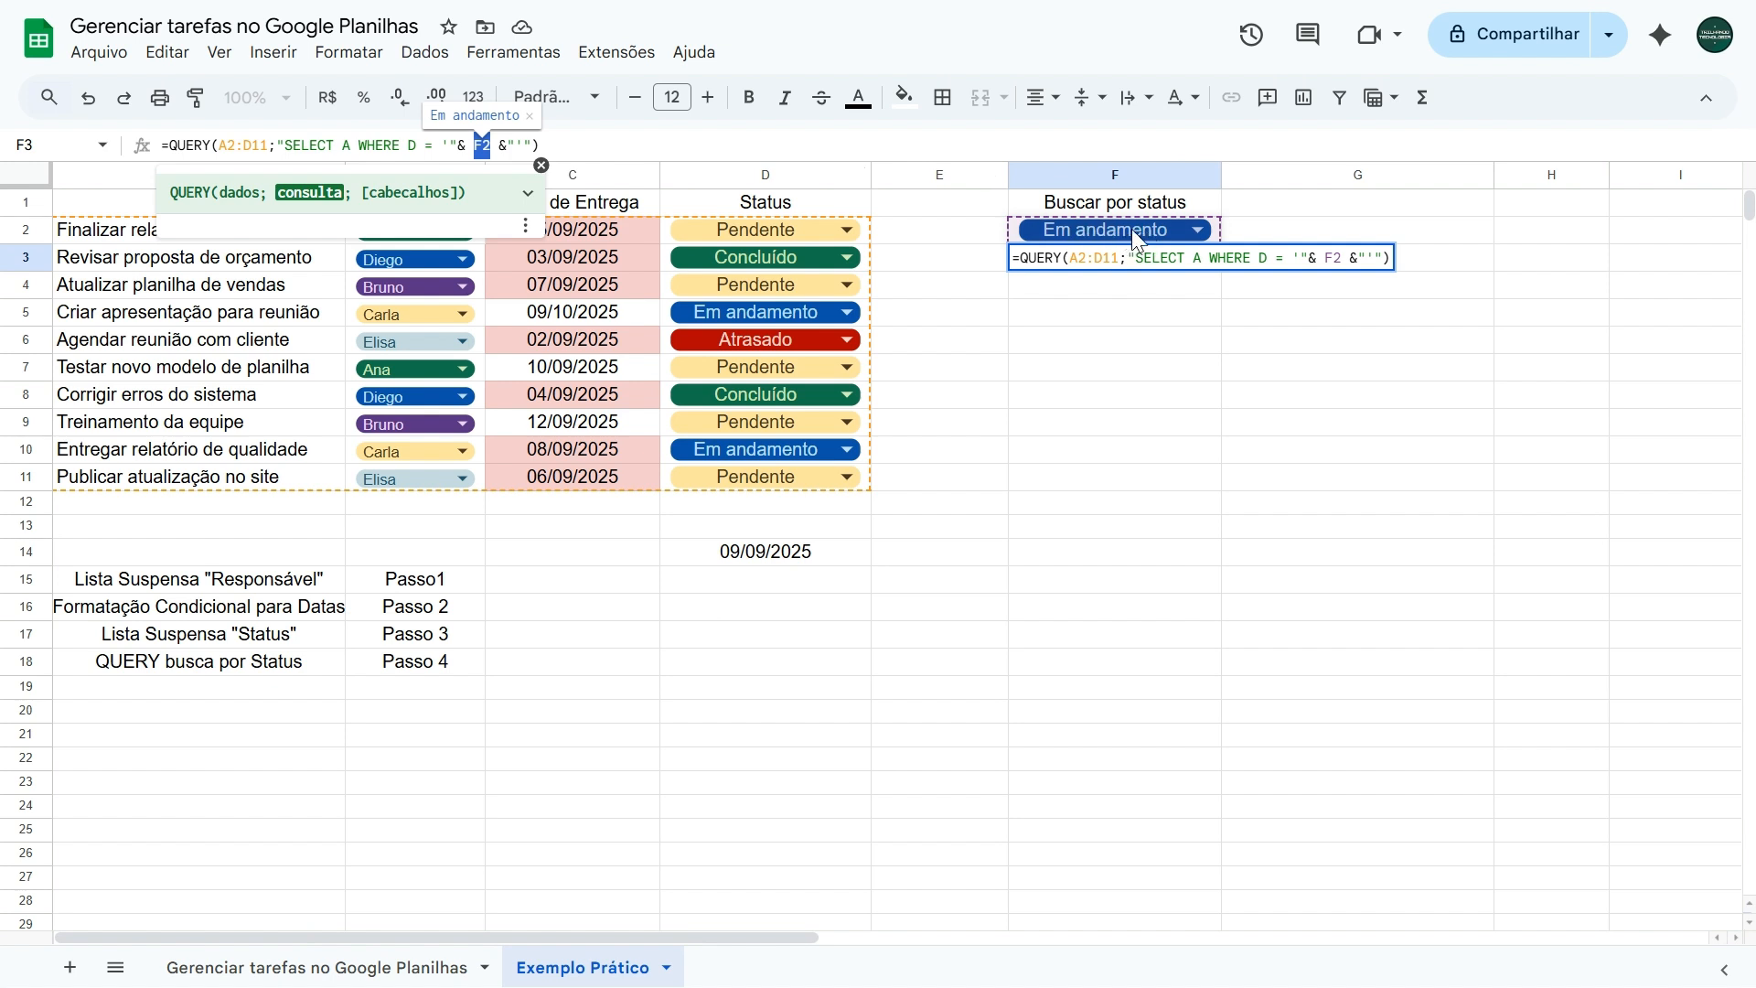
left_click(568, 142)
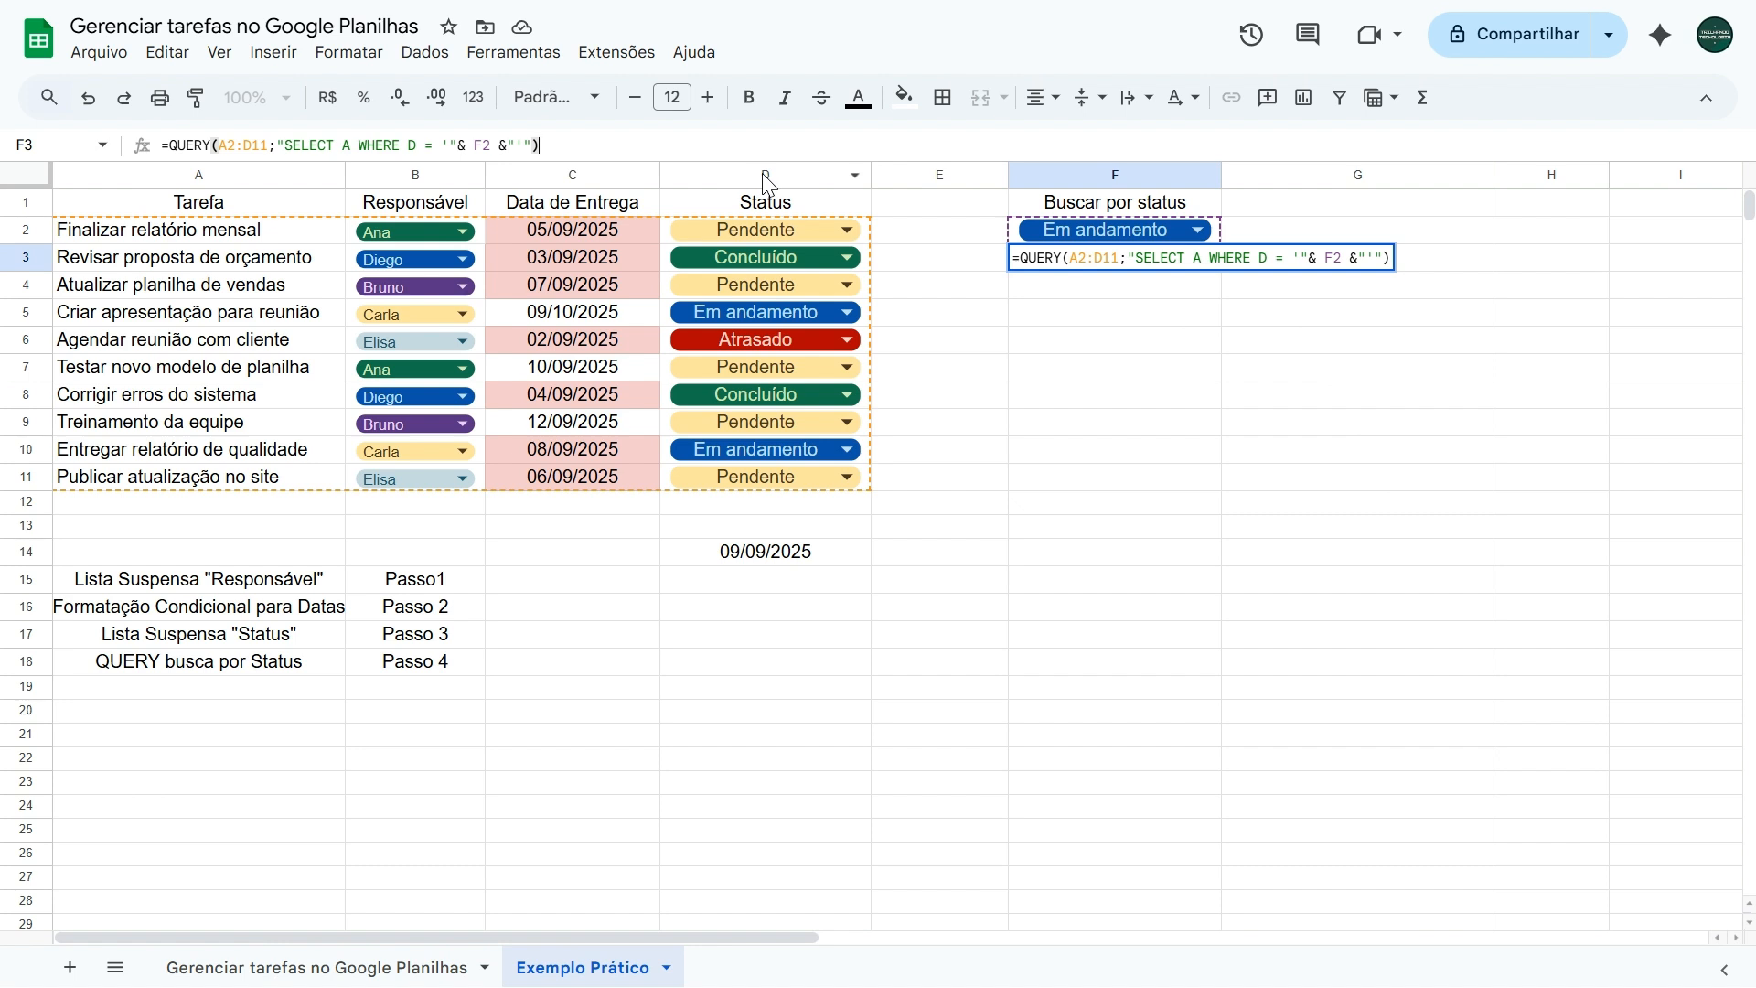
key("Return")
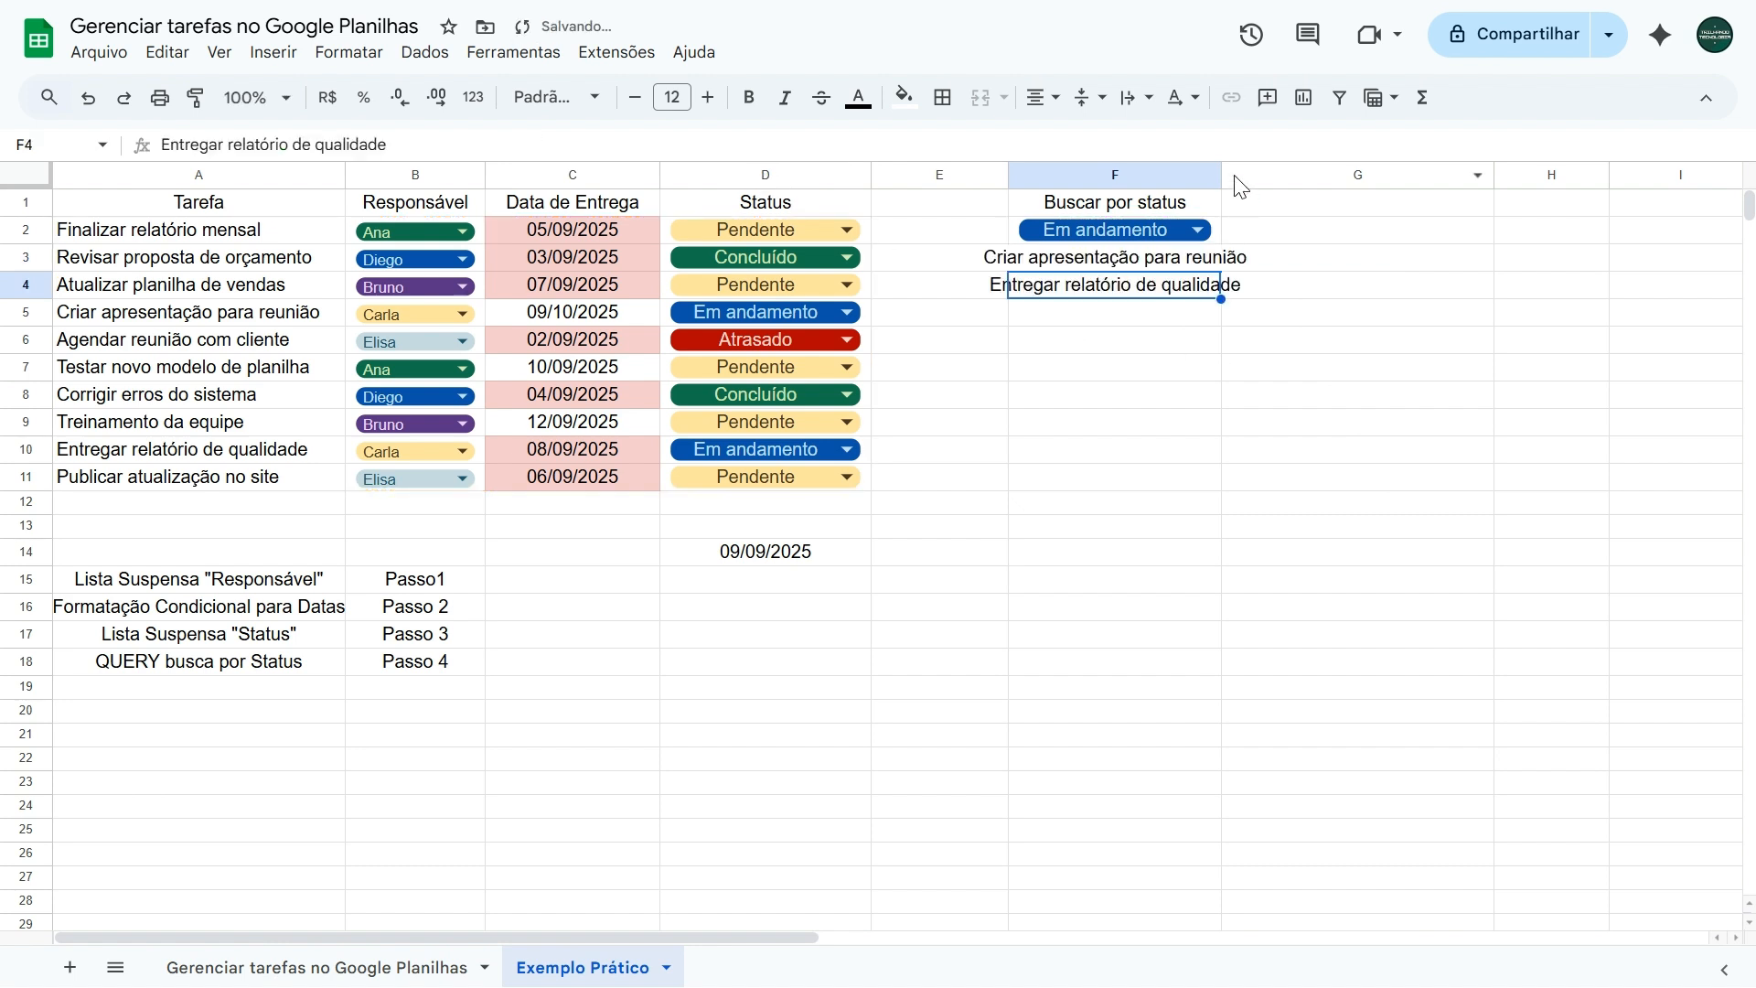
Widen column F to fit the returned task names and compare them with their rows in the task table
left_click_drag(1227, 176, 1287, 179)
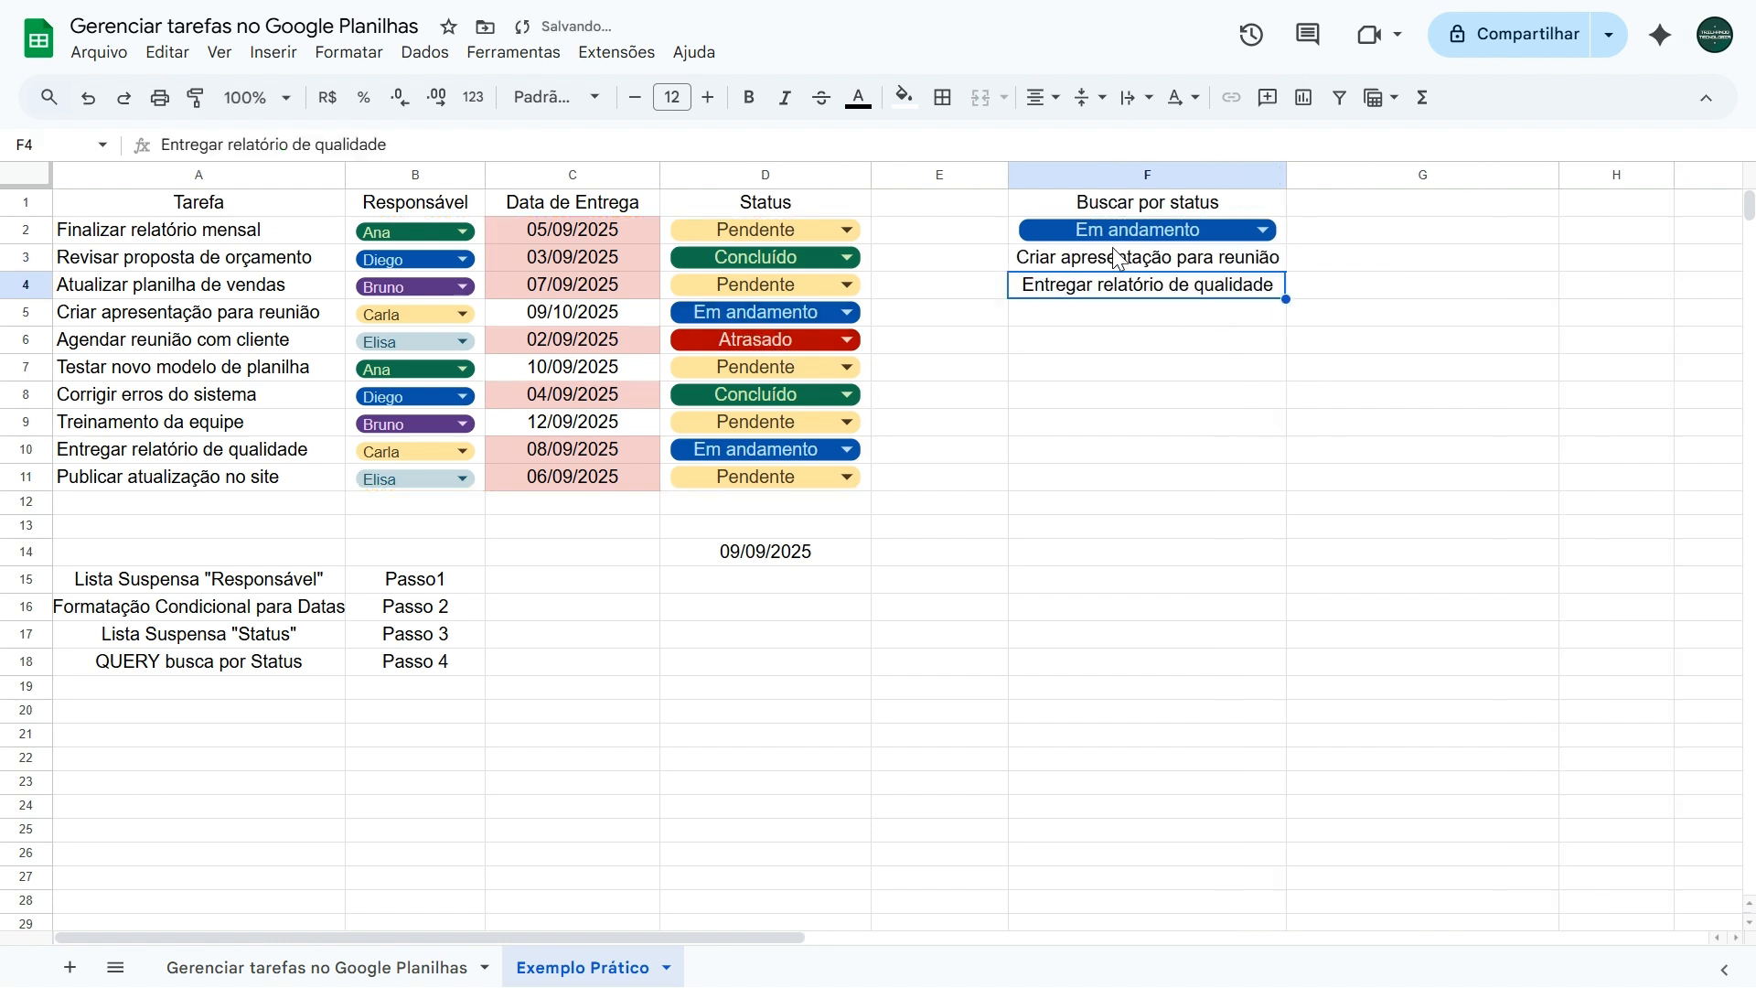
key("Up")
left_click(194, 317)
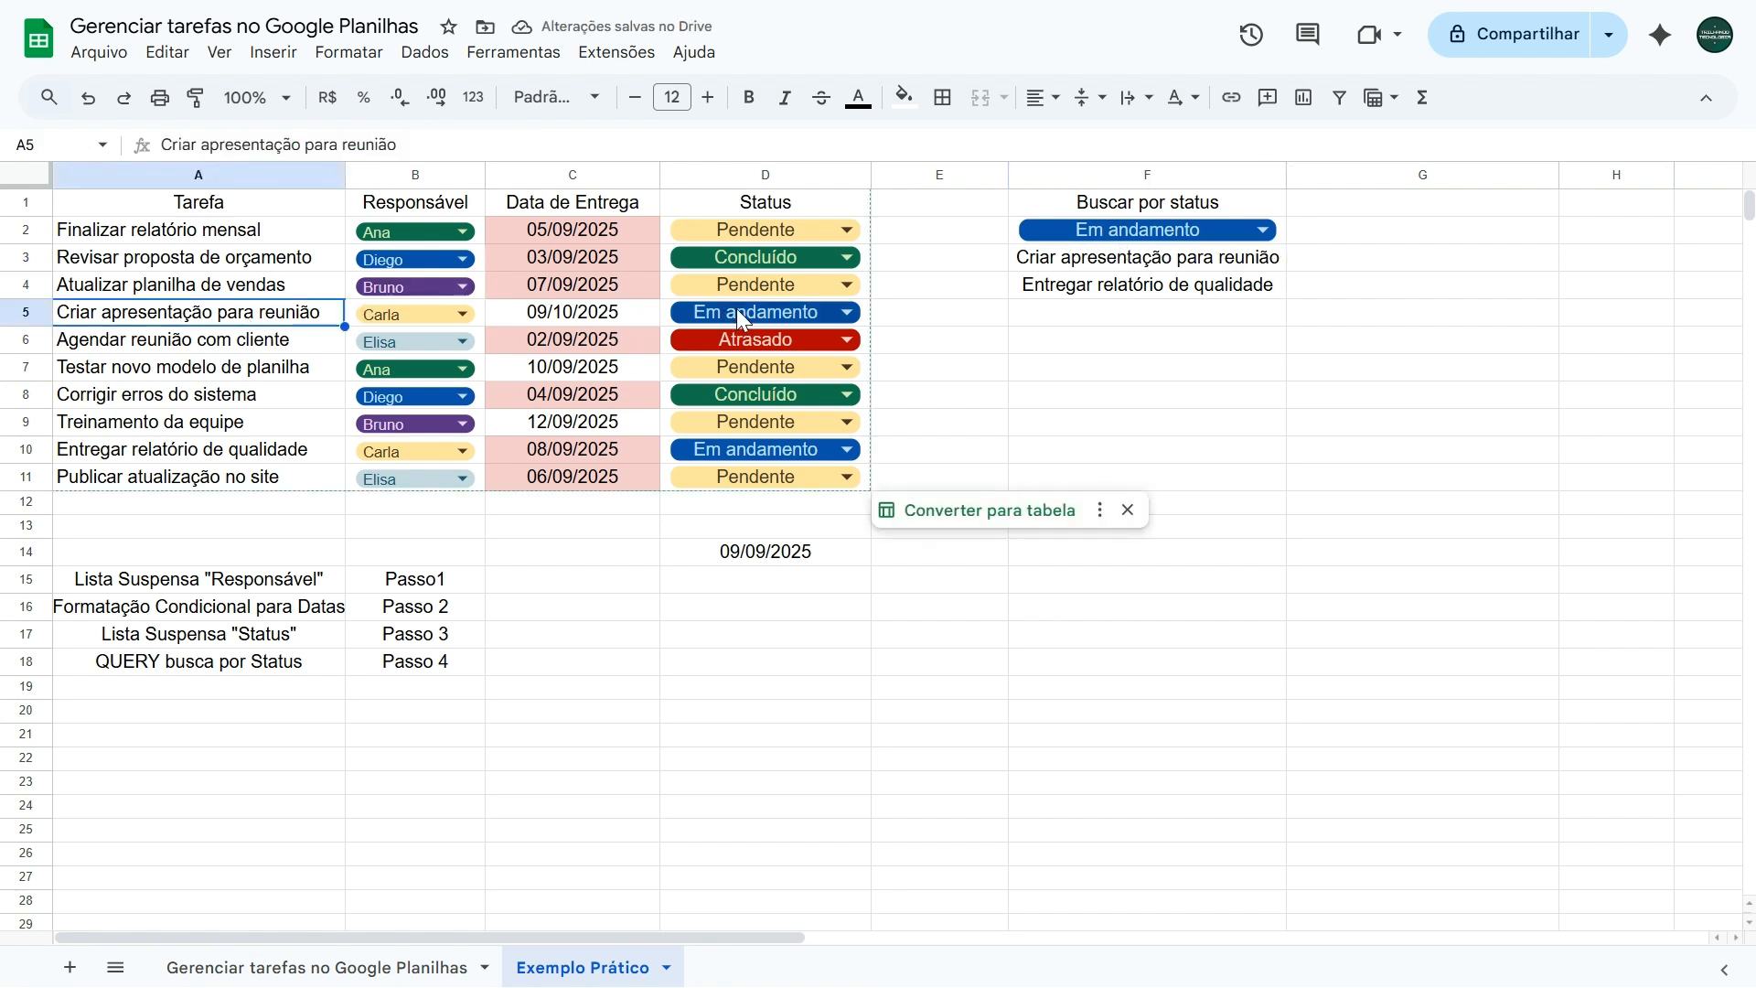
left_click(1079, 287)
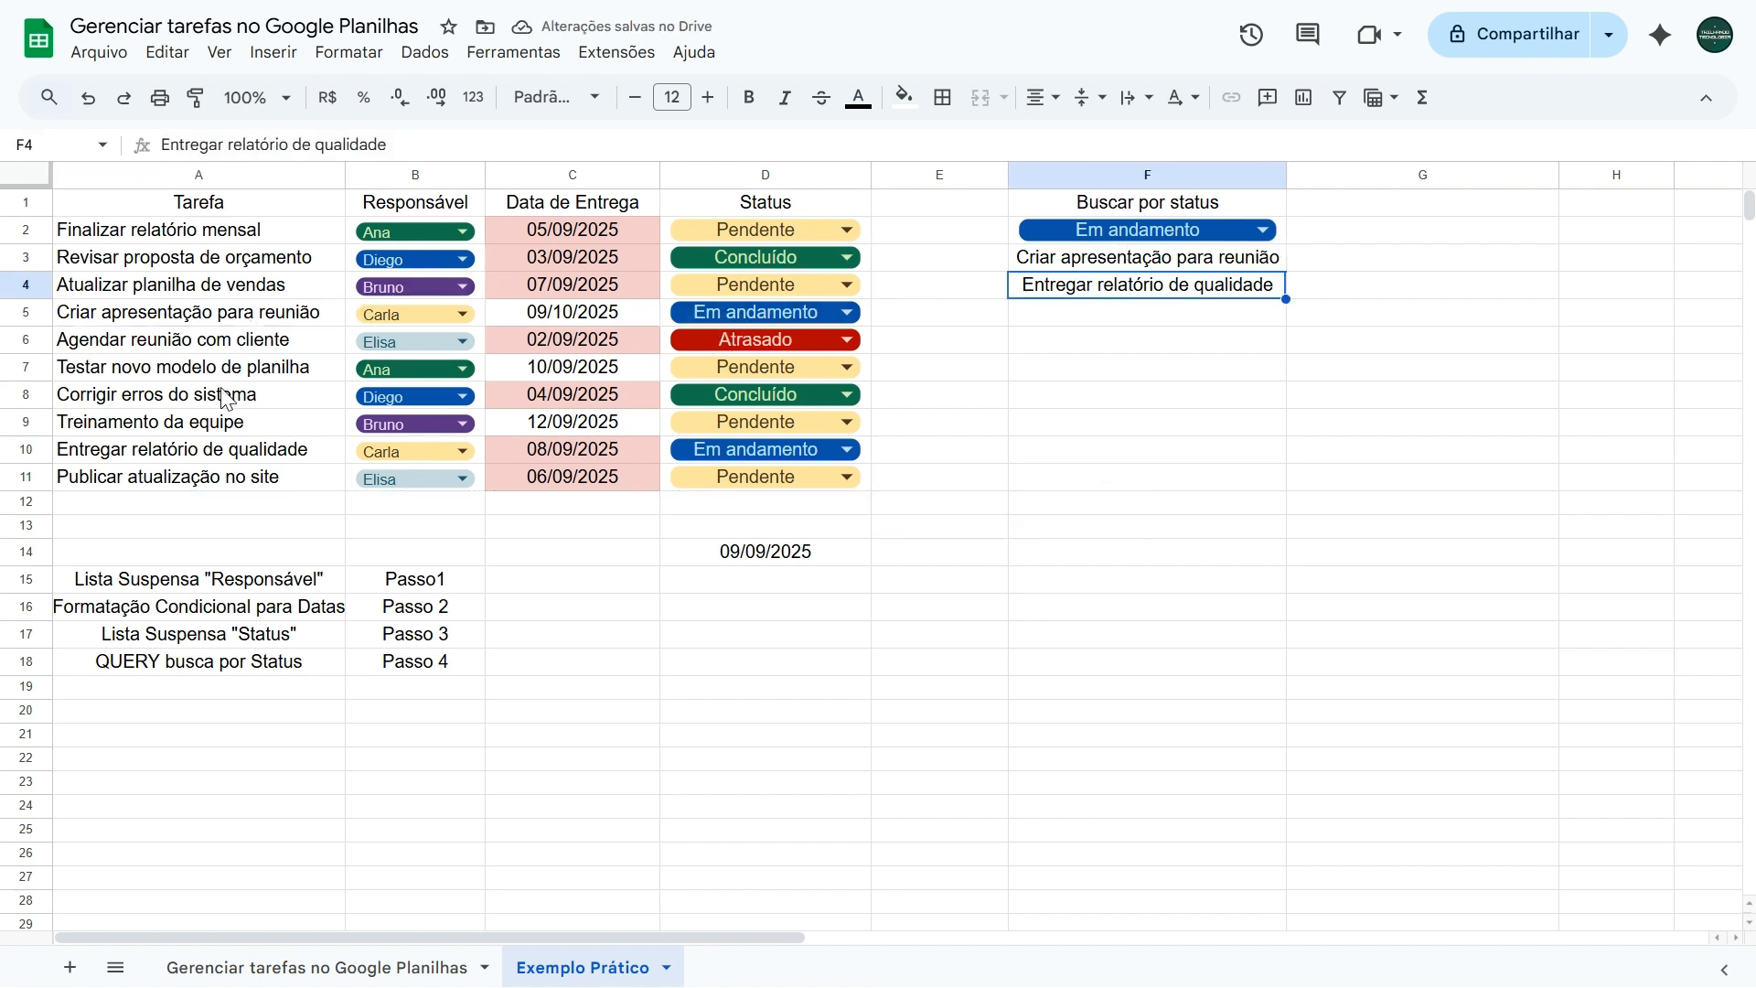
left_click(200, 449)
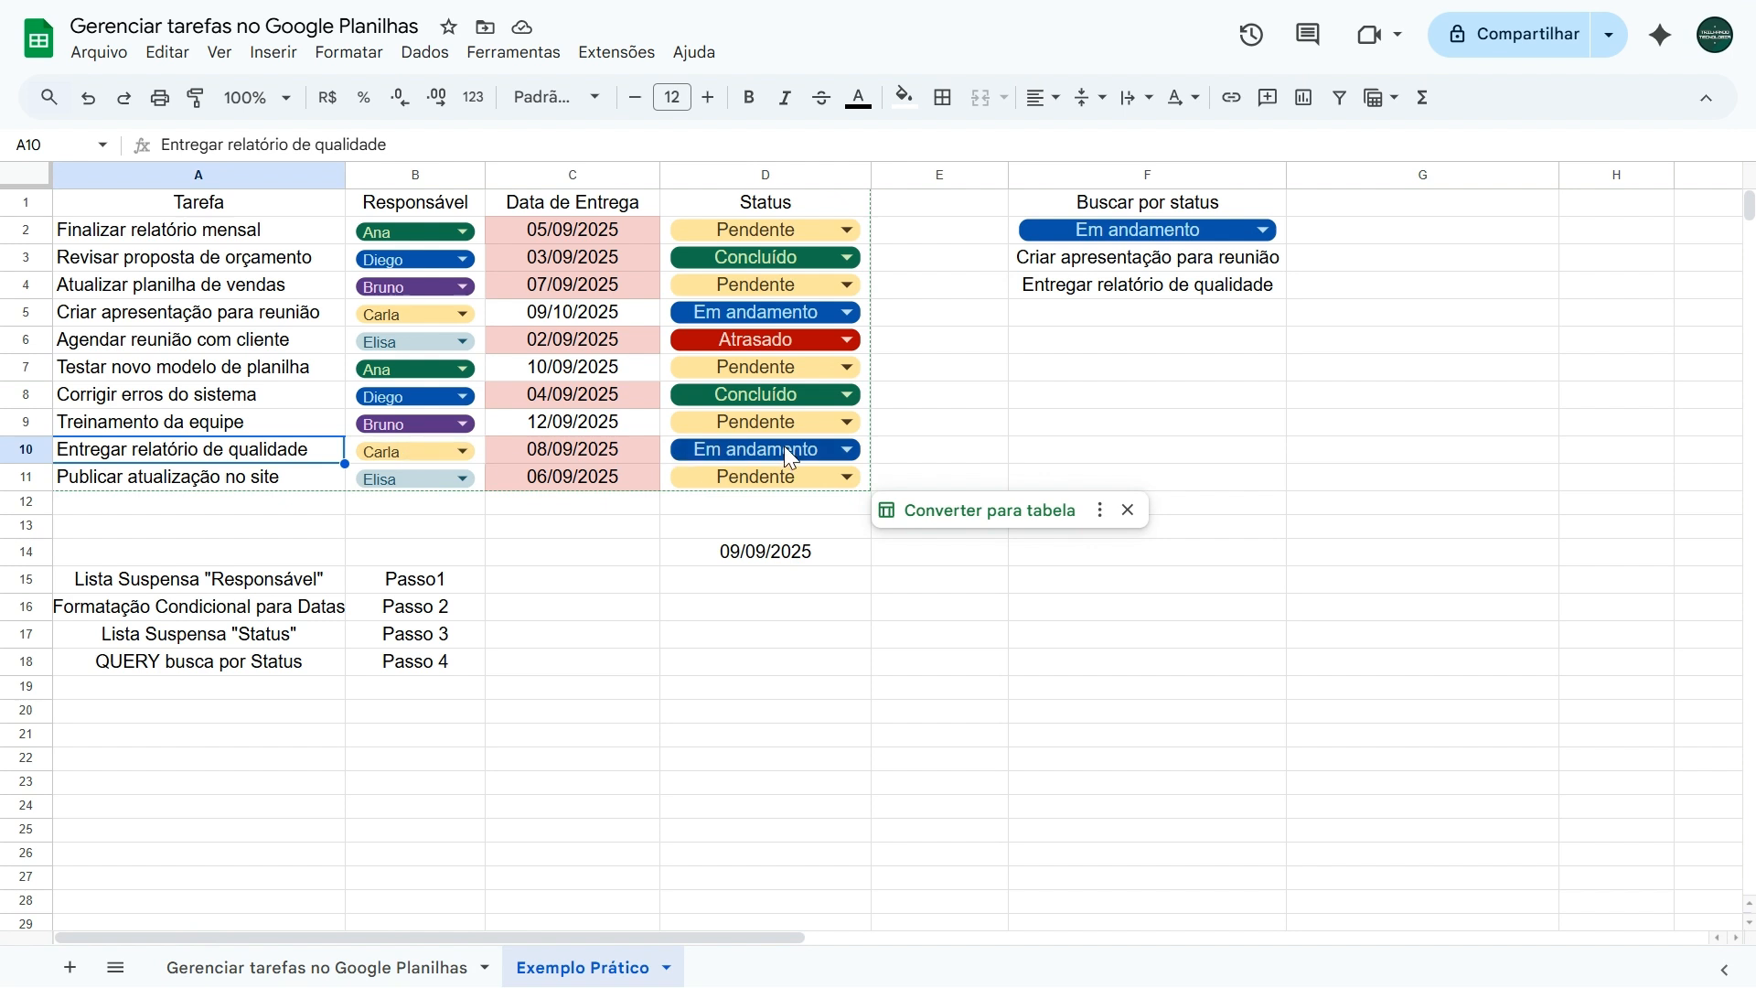
Set the status of Criar apresentação para reunião to Concluído and choose Concluído in the F2 search drop-down
left_click(729, 317)
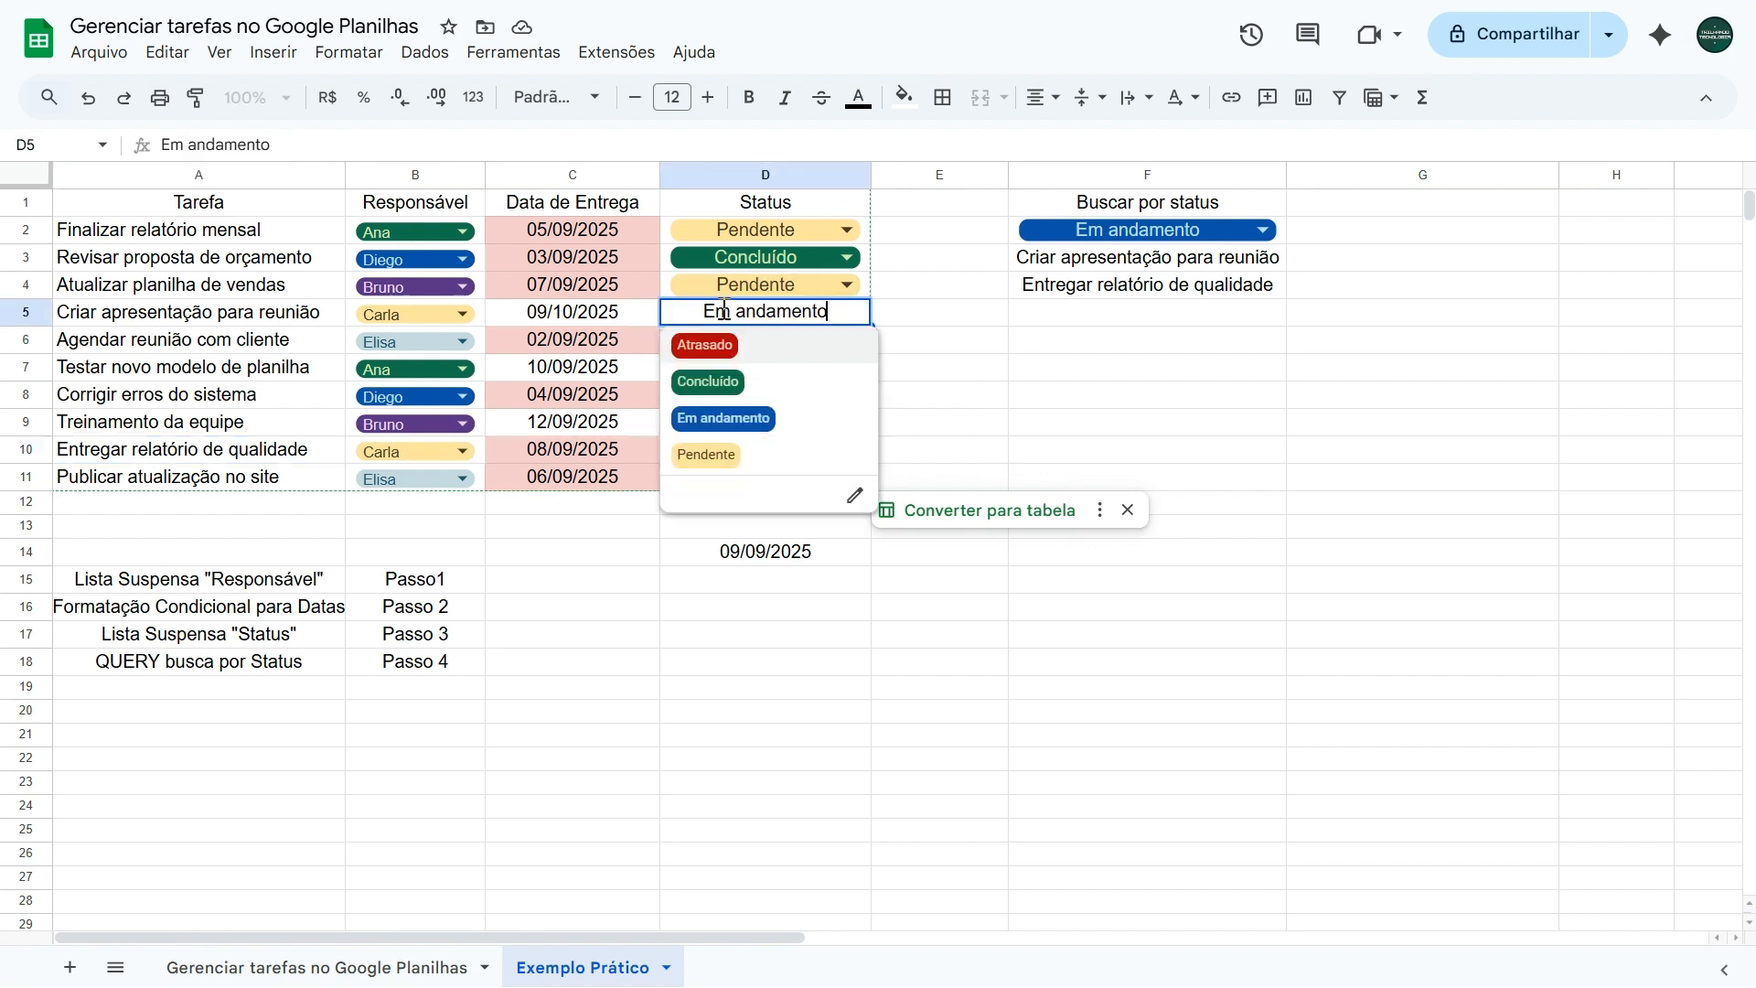
left_click(721, 392)
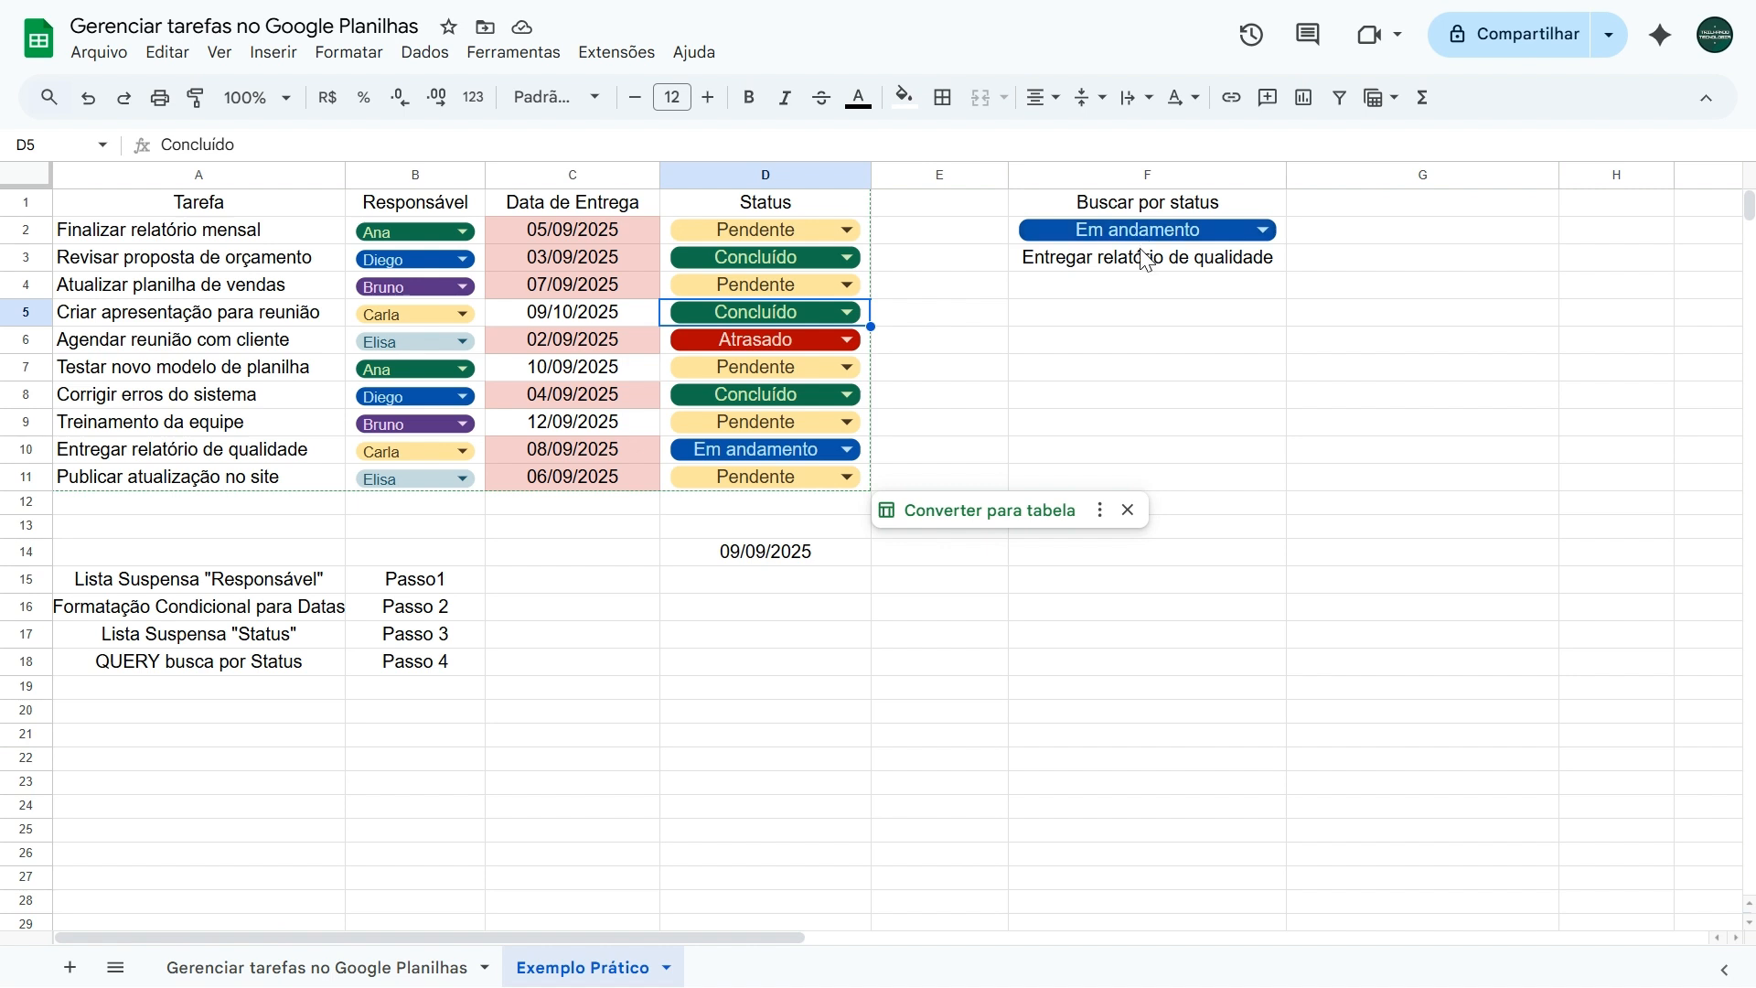
left_click(1138, 232)
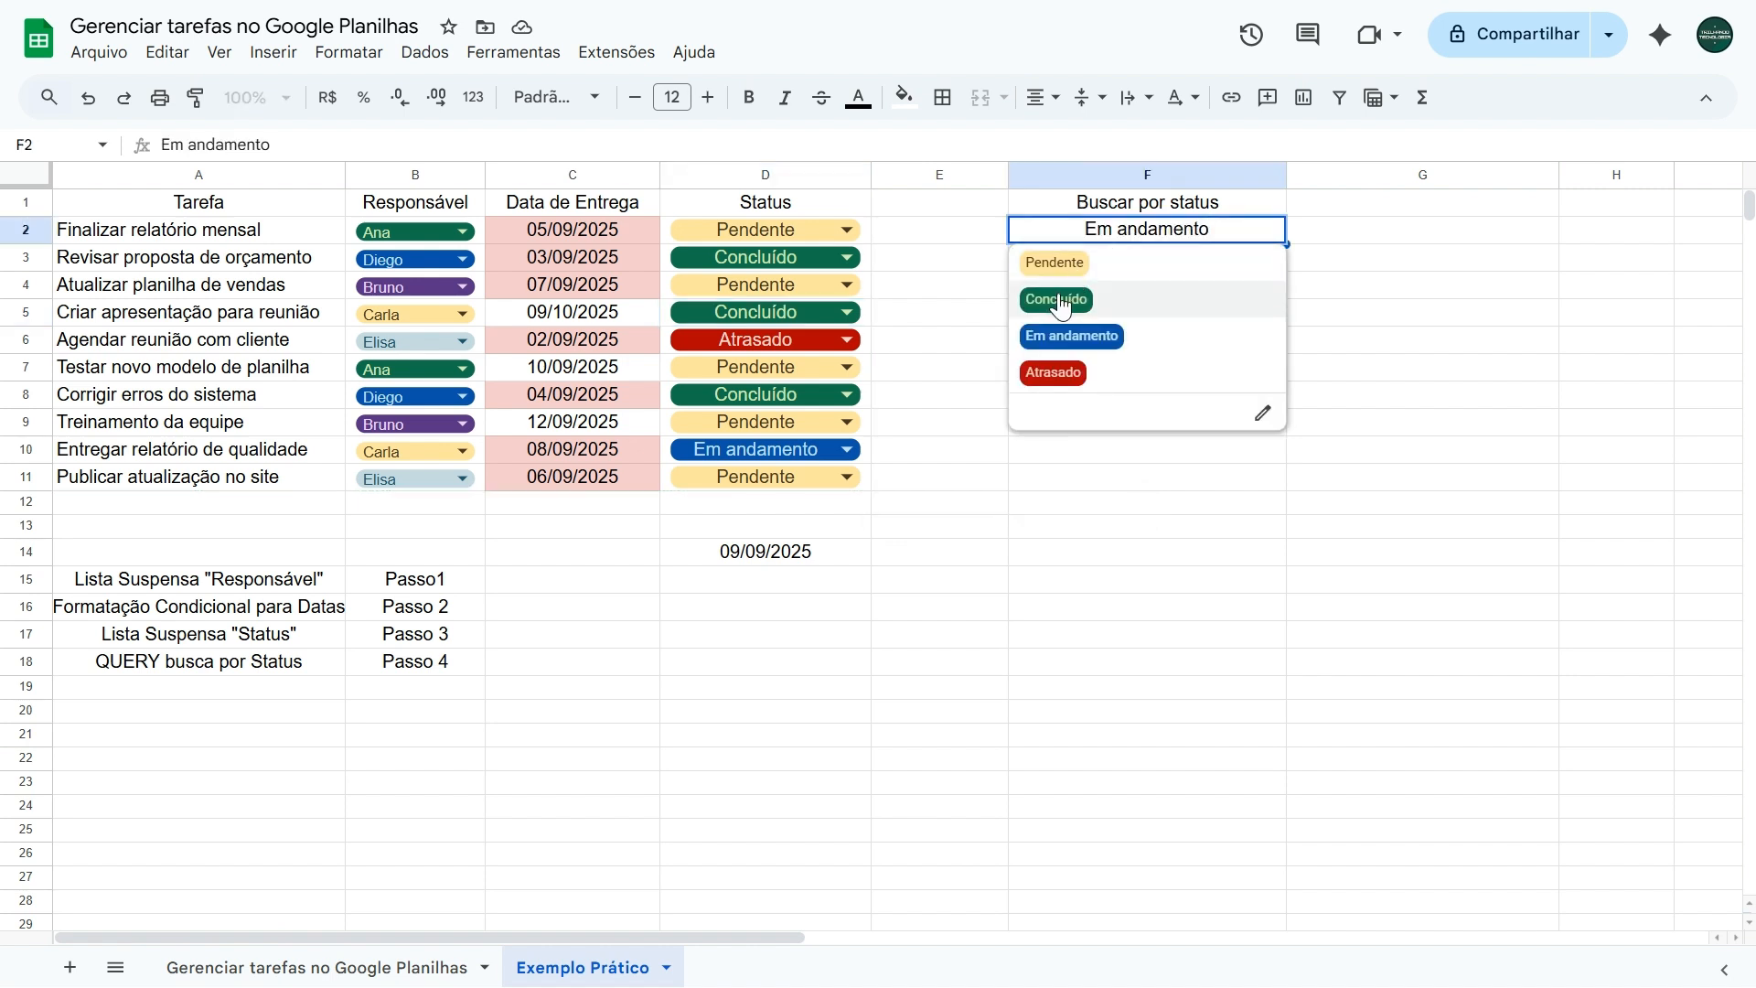
left_click(1058, 299)
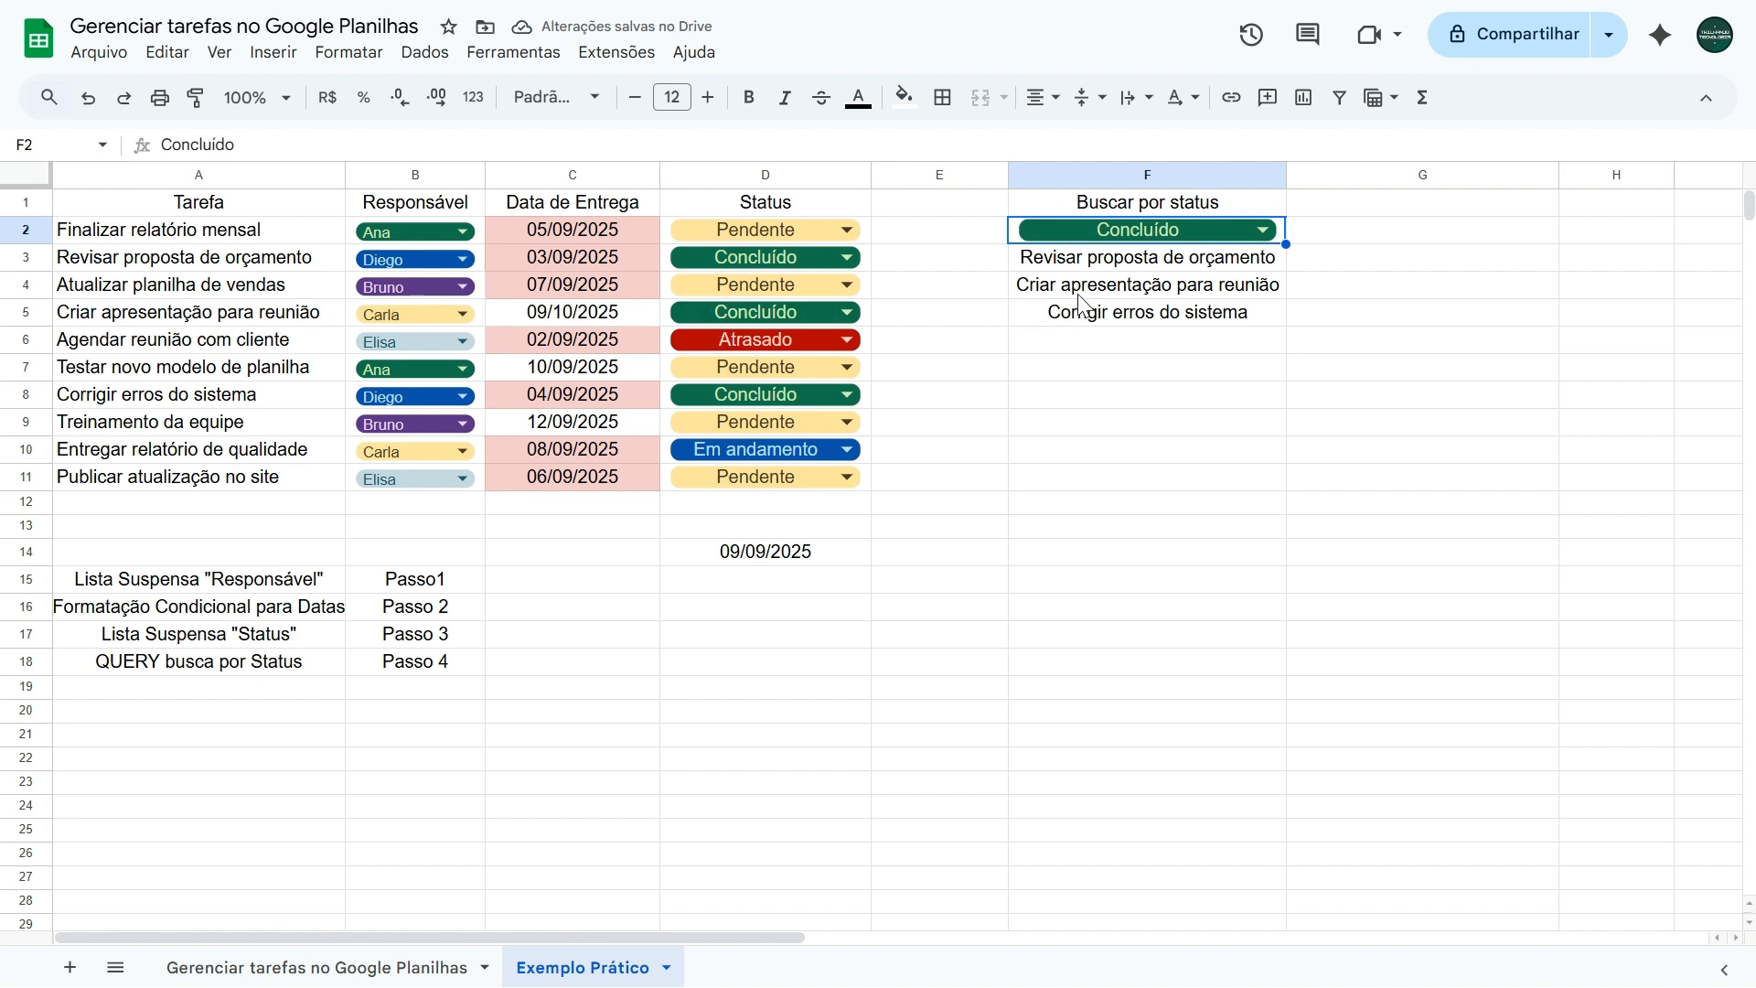
Set the status of Criar apresentação para reunião to Atrasado, and of Atualizar planilha de vendas and Testar novo modelo de planilha to Concluído
left_click(772, 313)
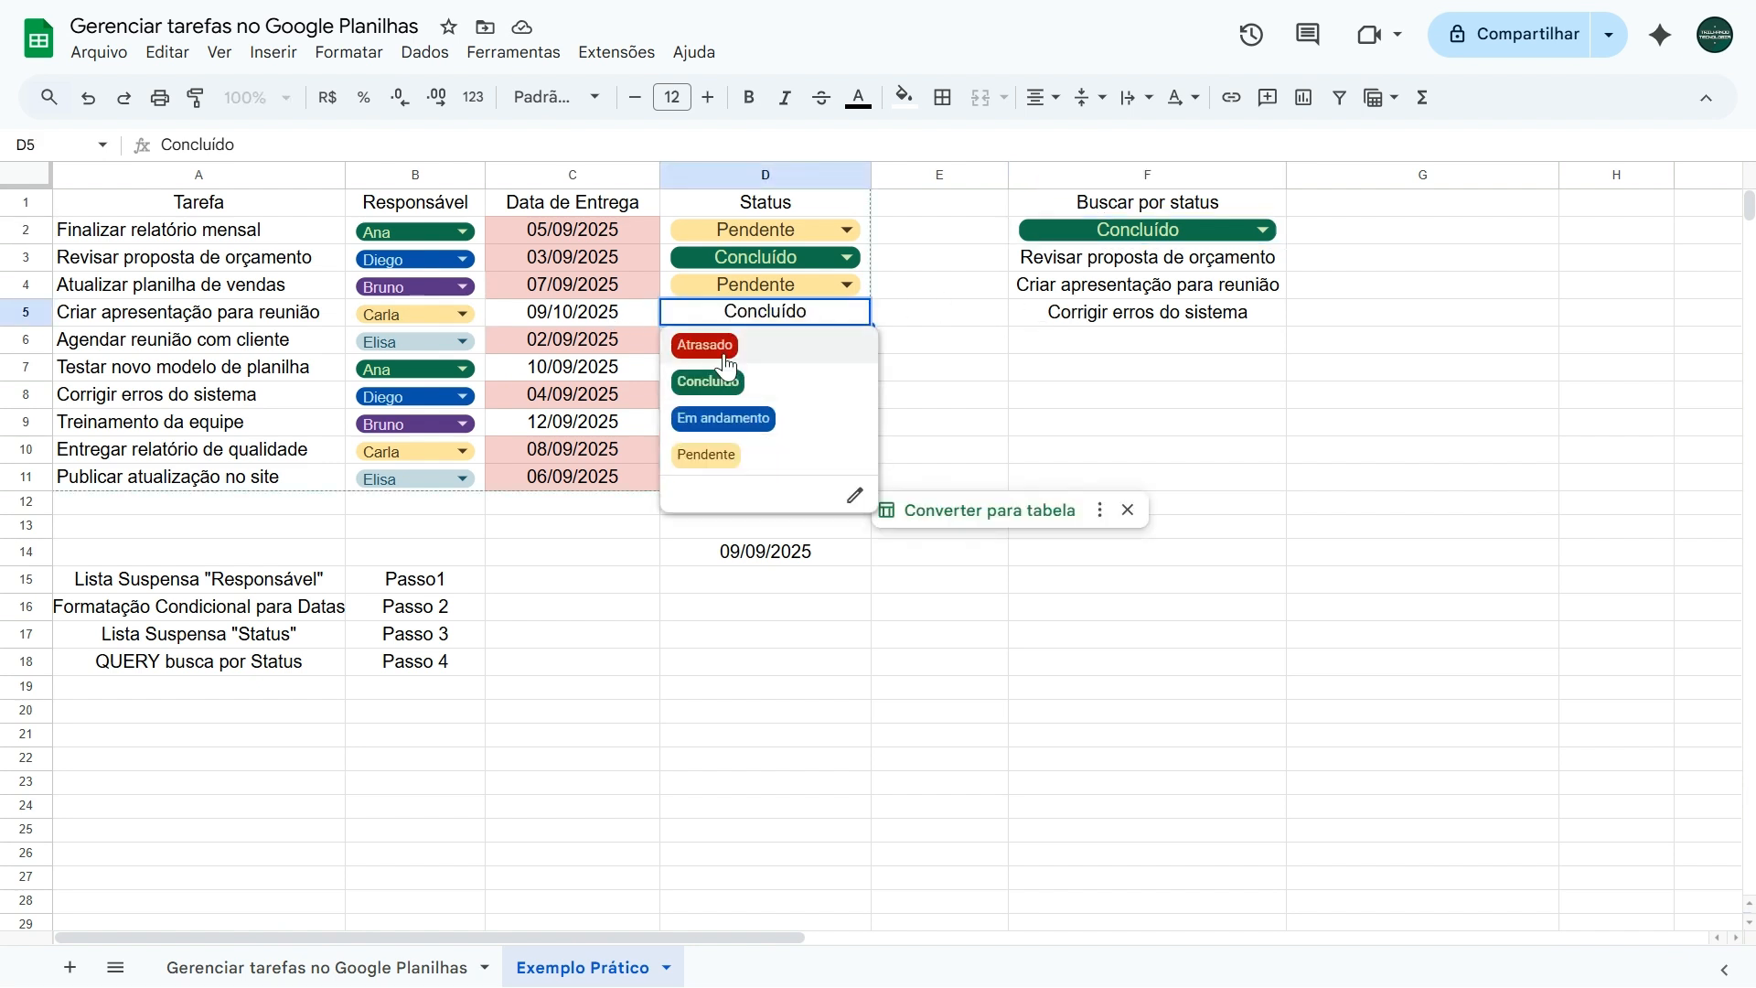
left_click(727, 355)
left_click(761, 291)
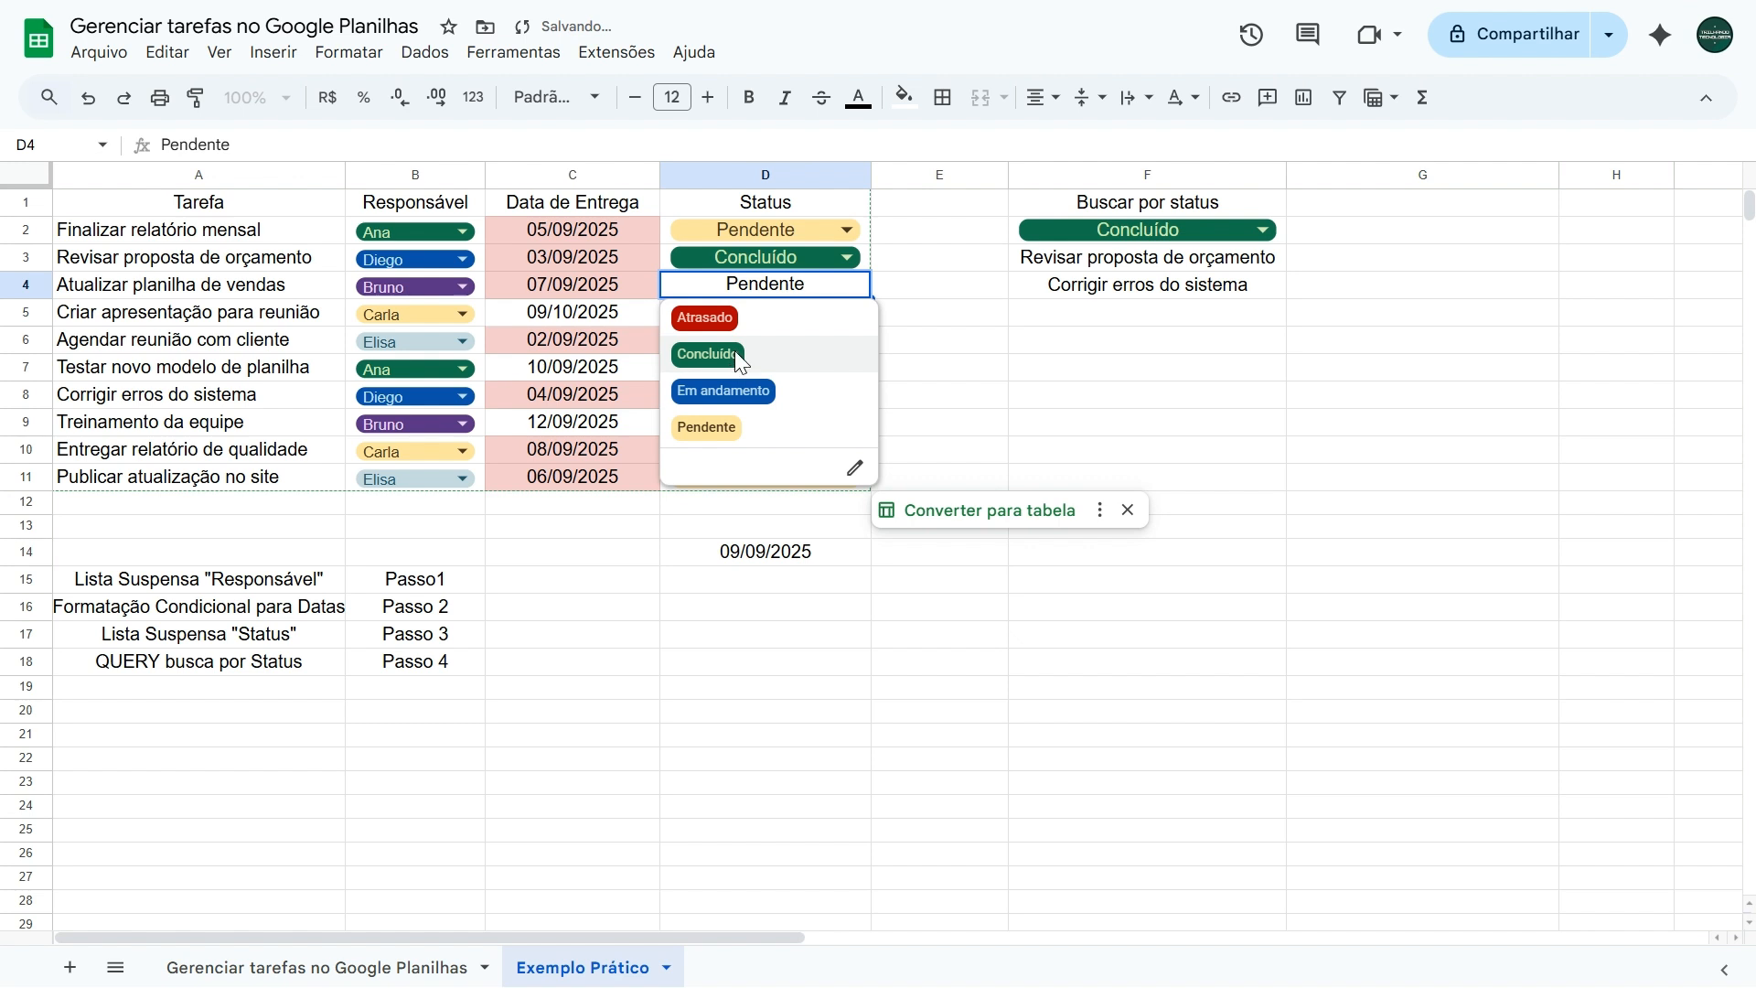
left_click(732, 352)
left_click(761, 370)
left_click(735, 437)
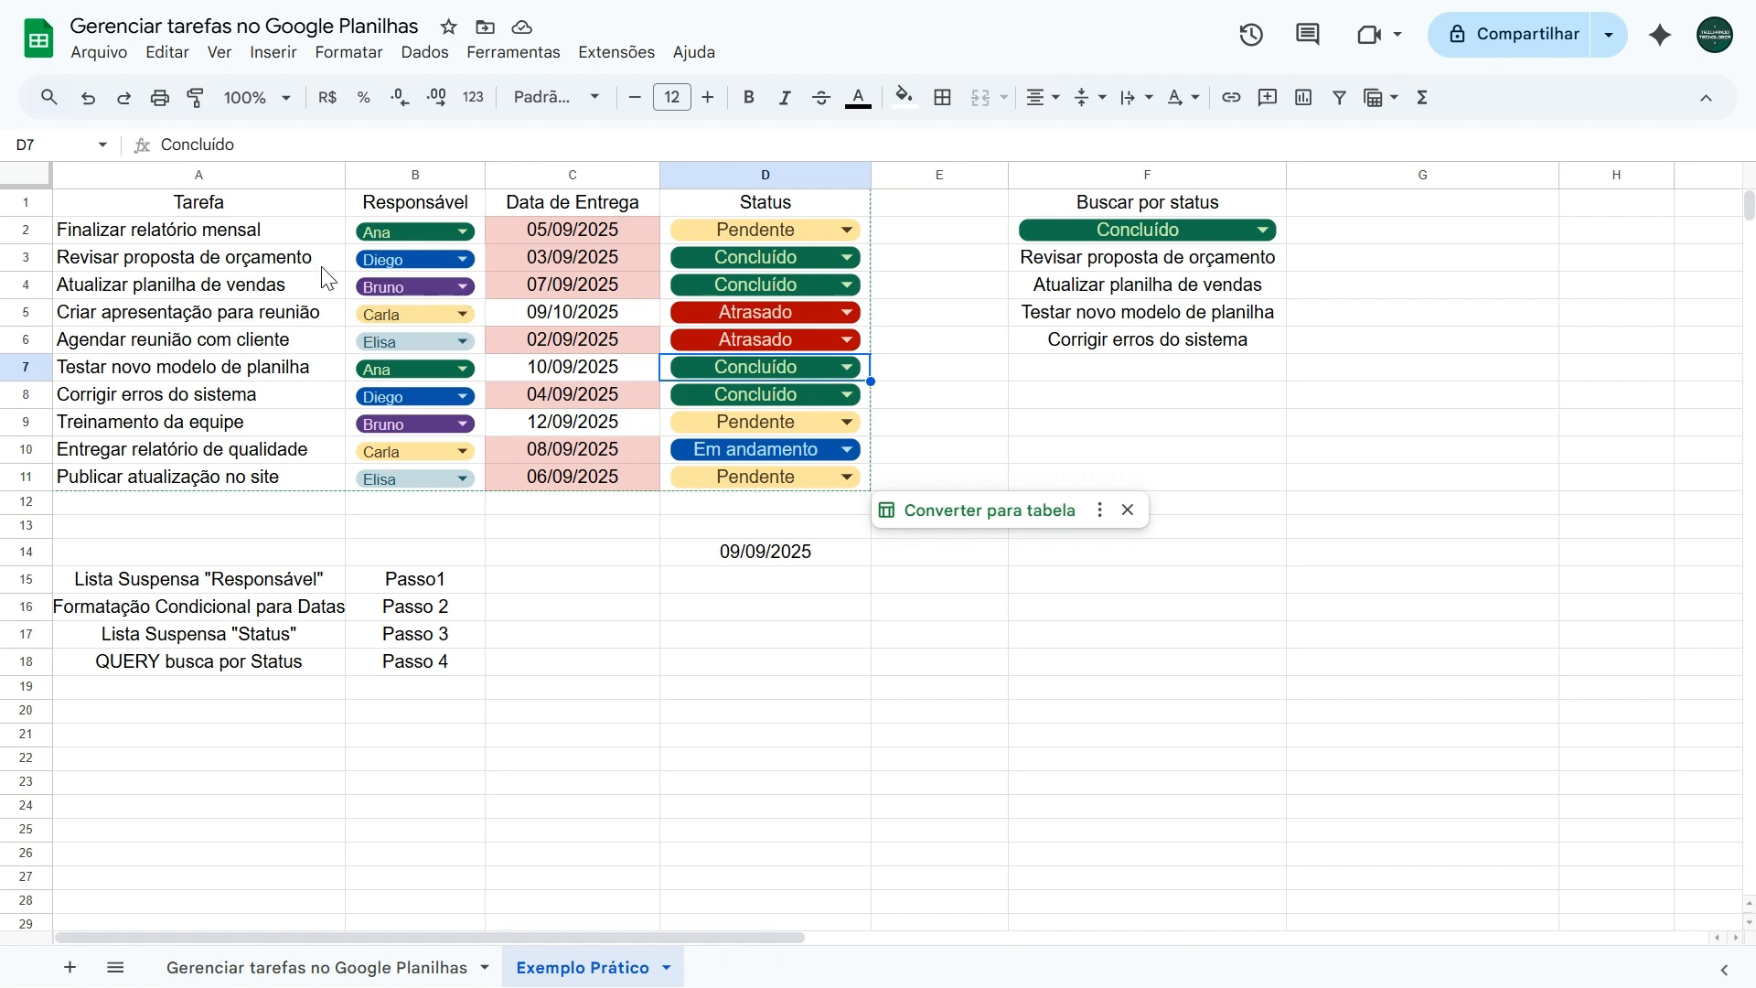
Format the header row A1:D1 with a dark green fill and white text
left_click_drag(183, 211, 777, 197)
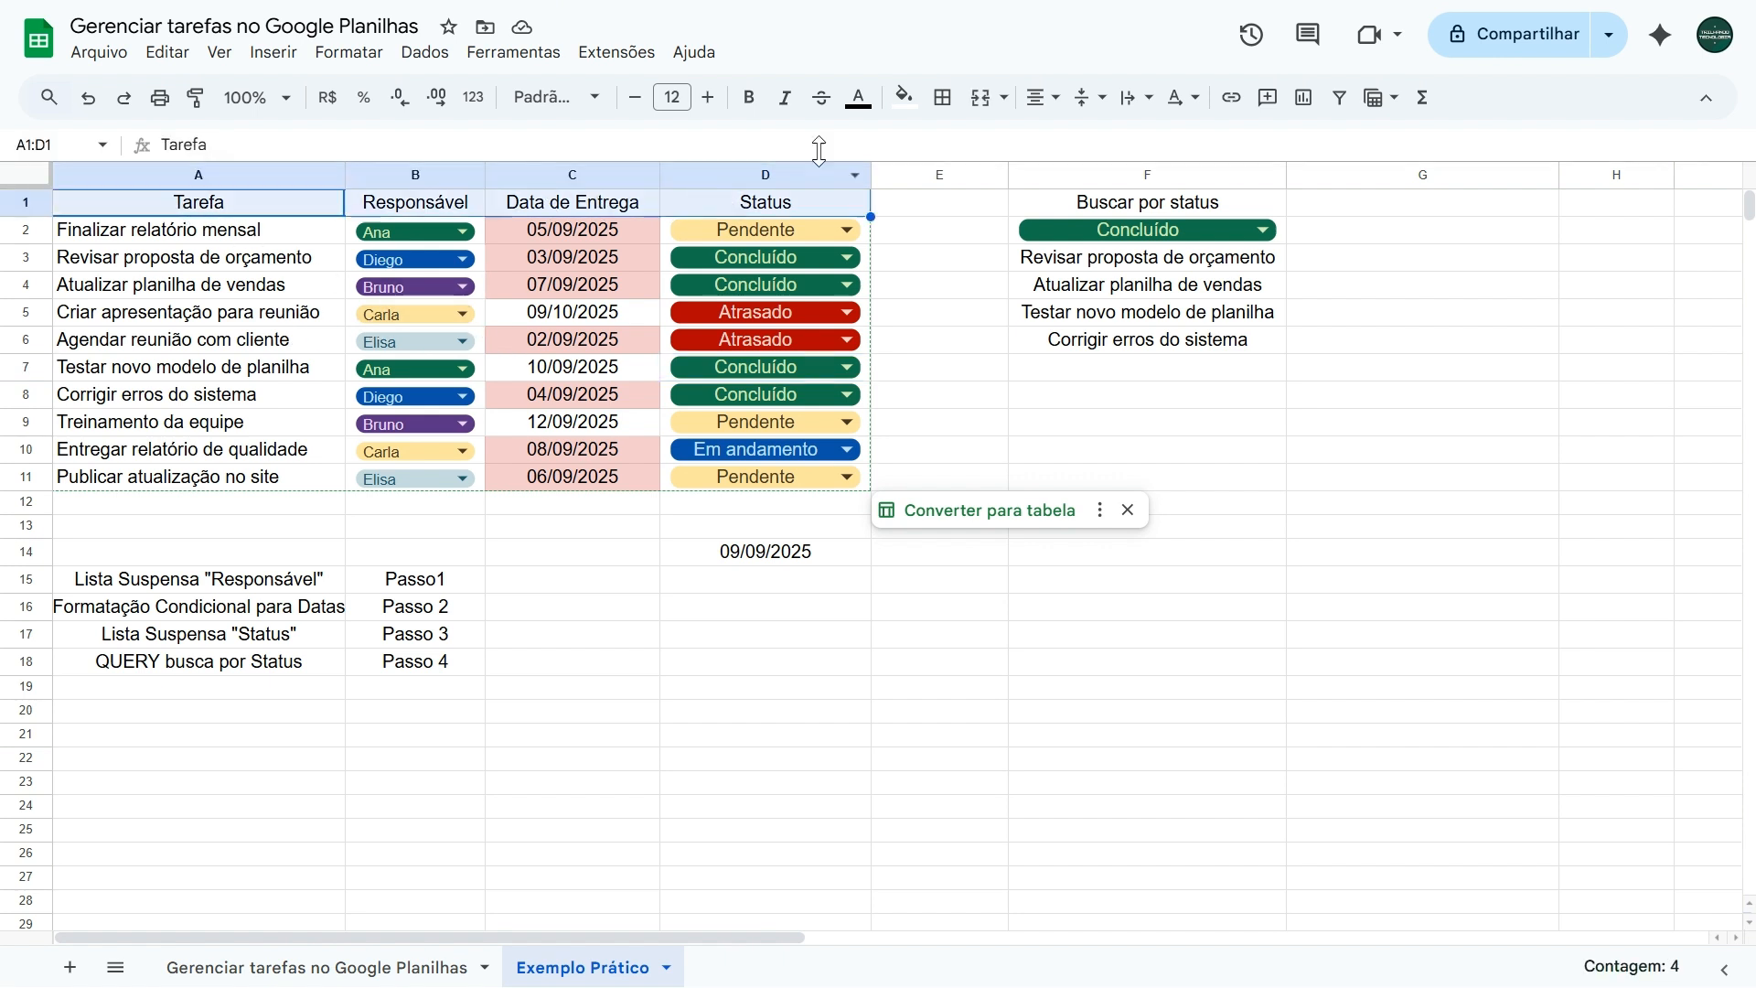
left_click(905, 99)
left_click(1011, 354)
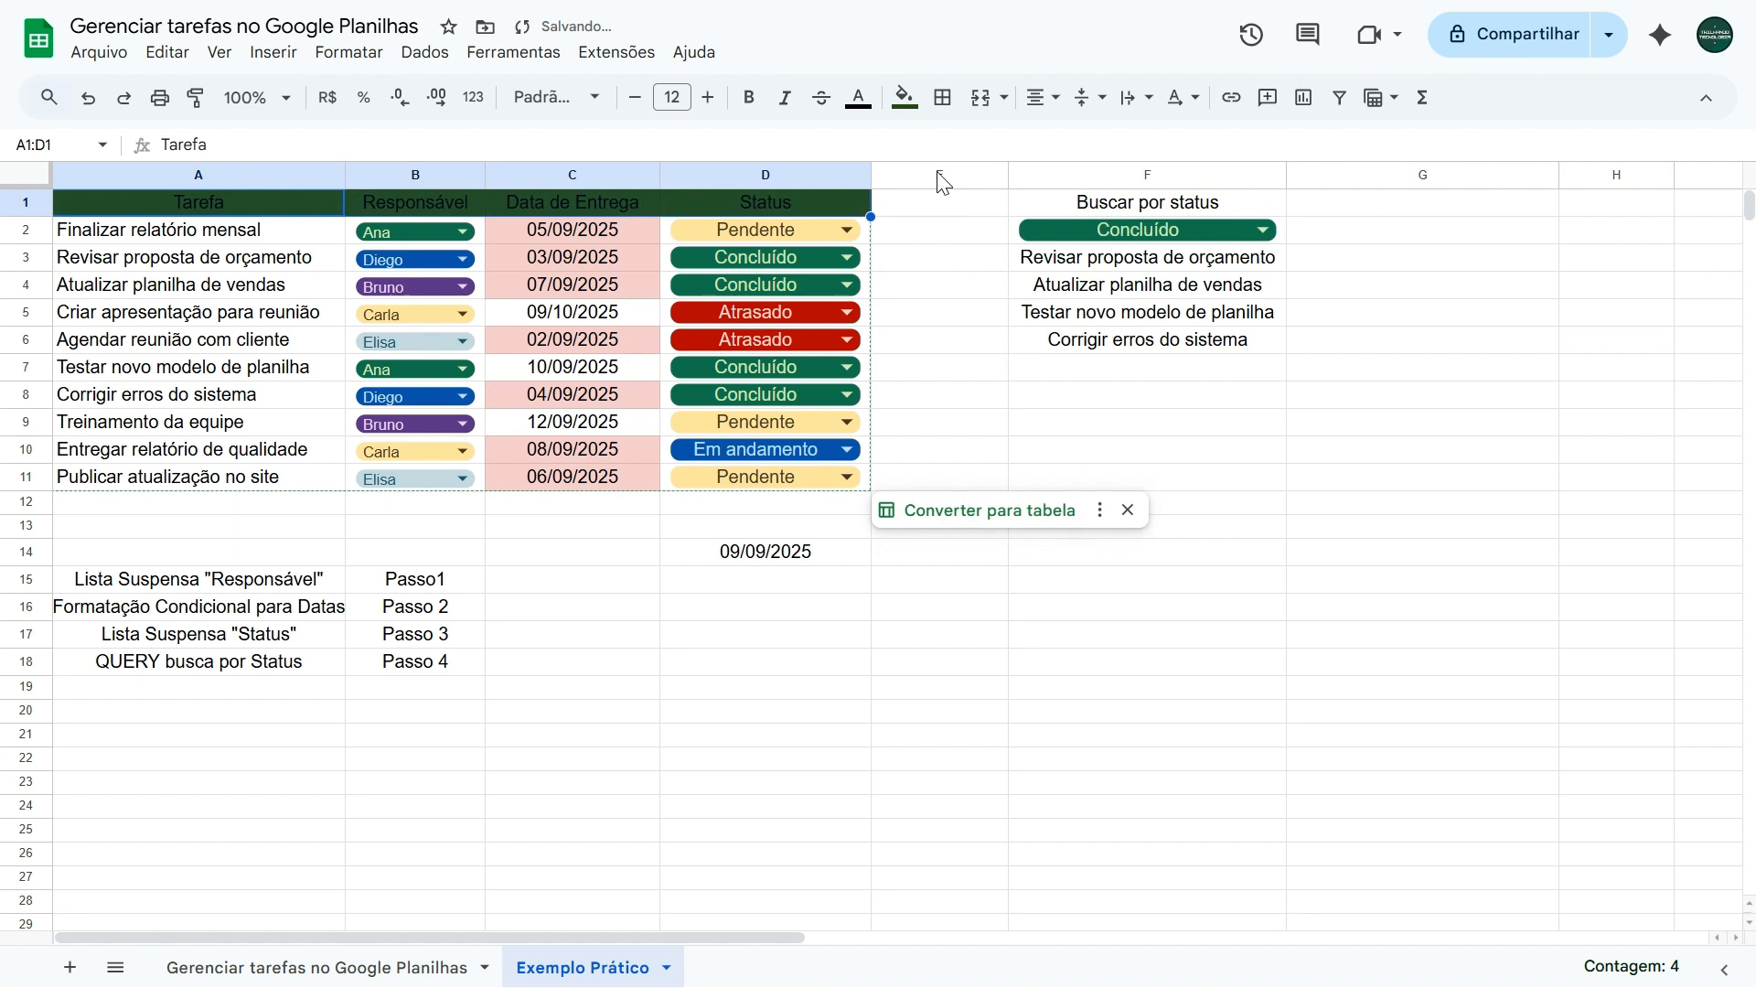
left_click(858, 97)
left_click(1100, 180)
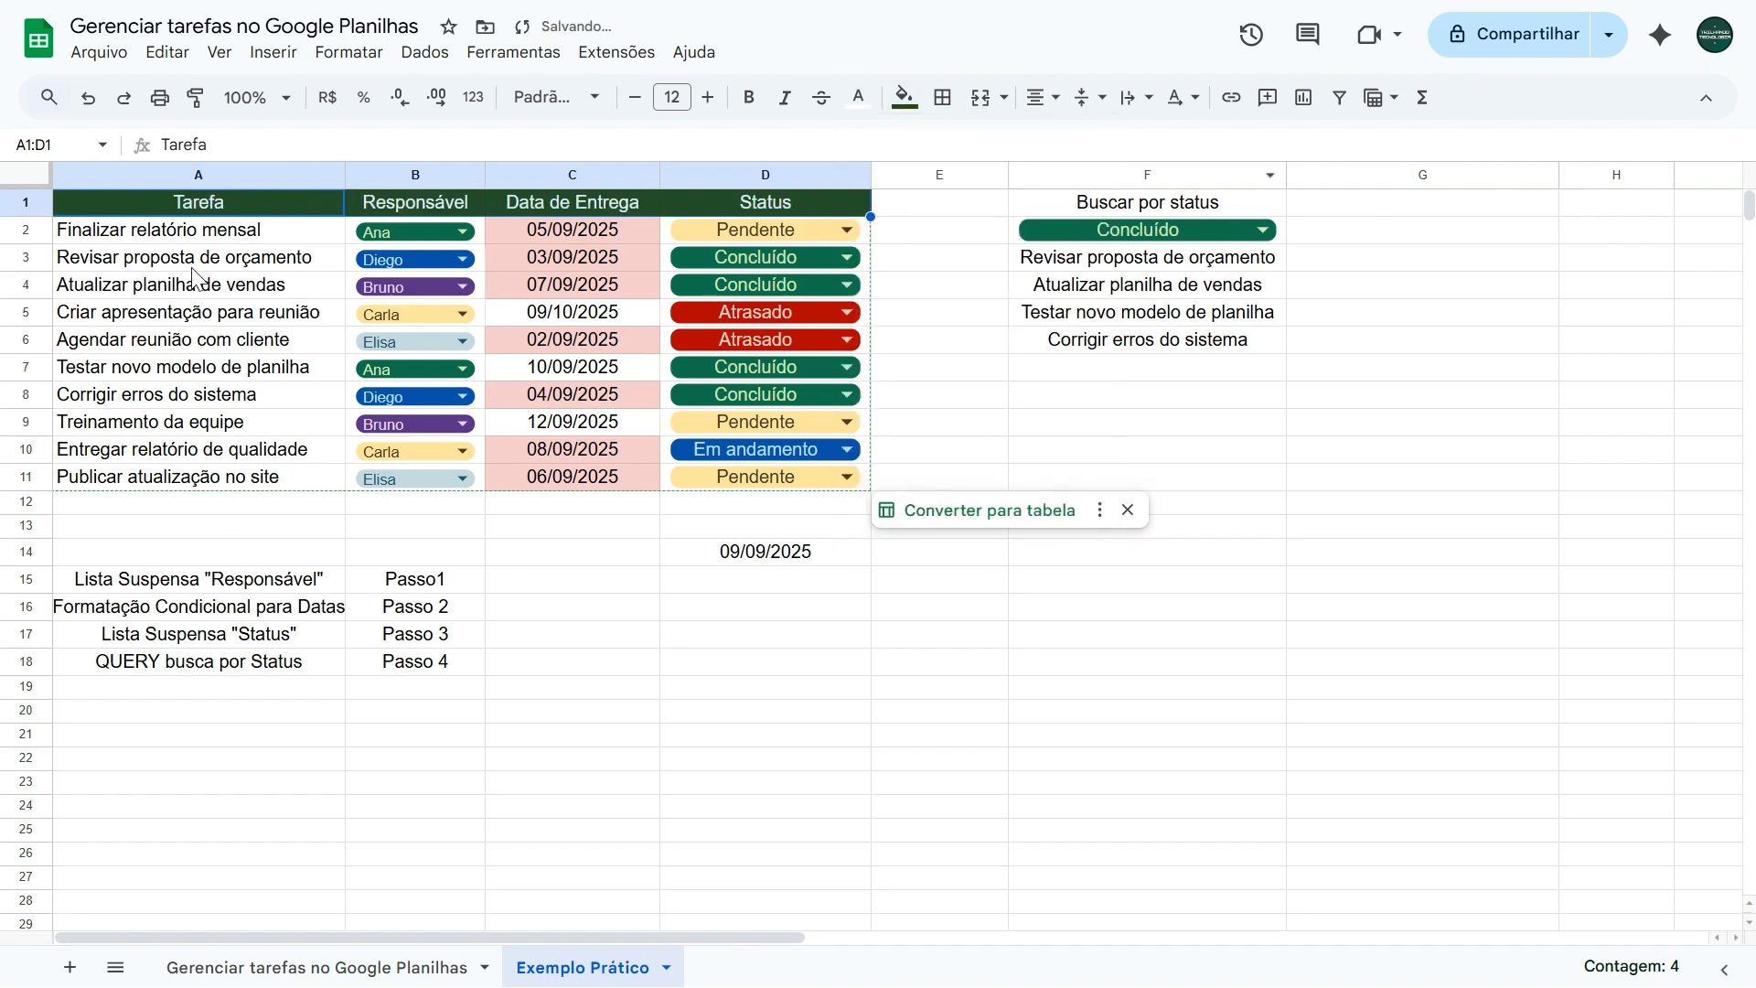
Fill the task rows A2:D11 with light green and apply all borders to them
left_click_drag(189, 233, 745, 475)
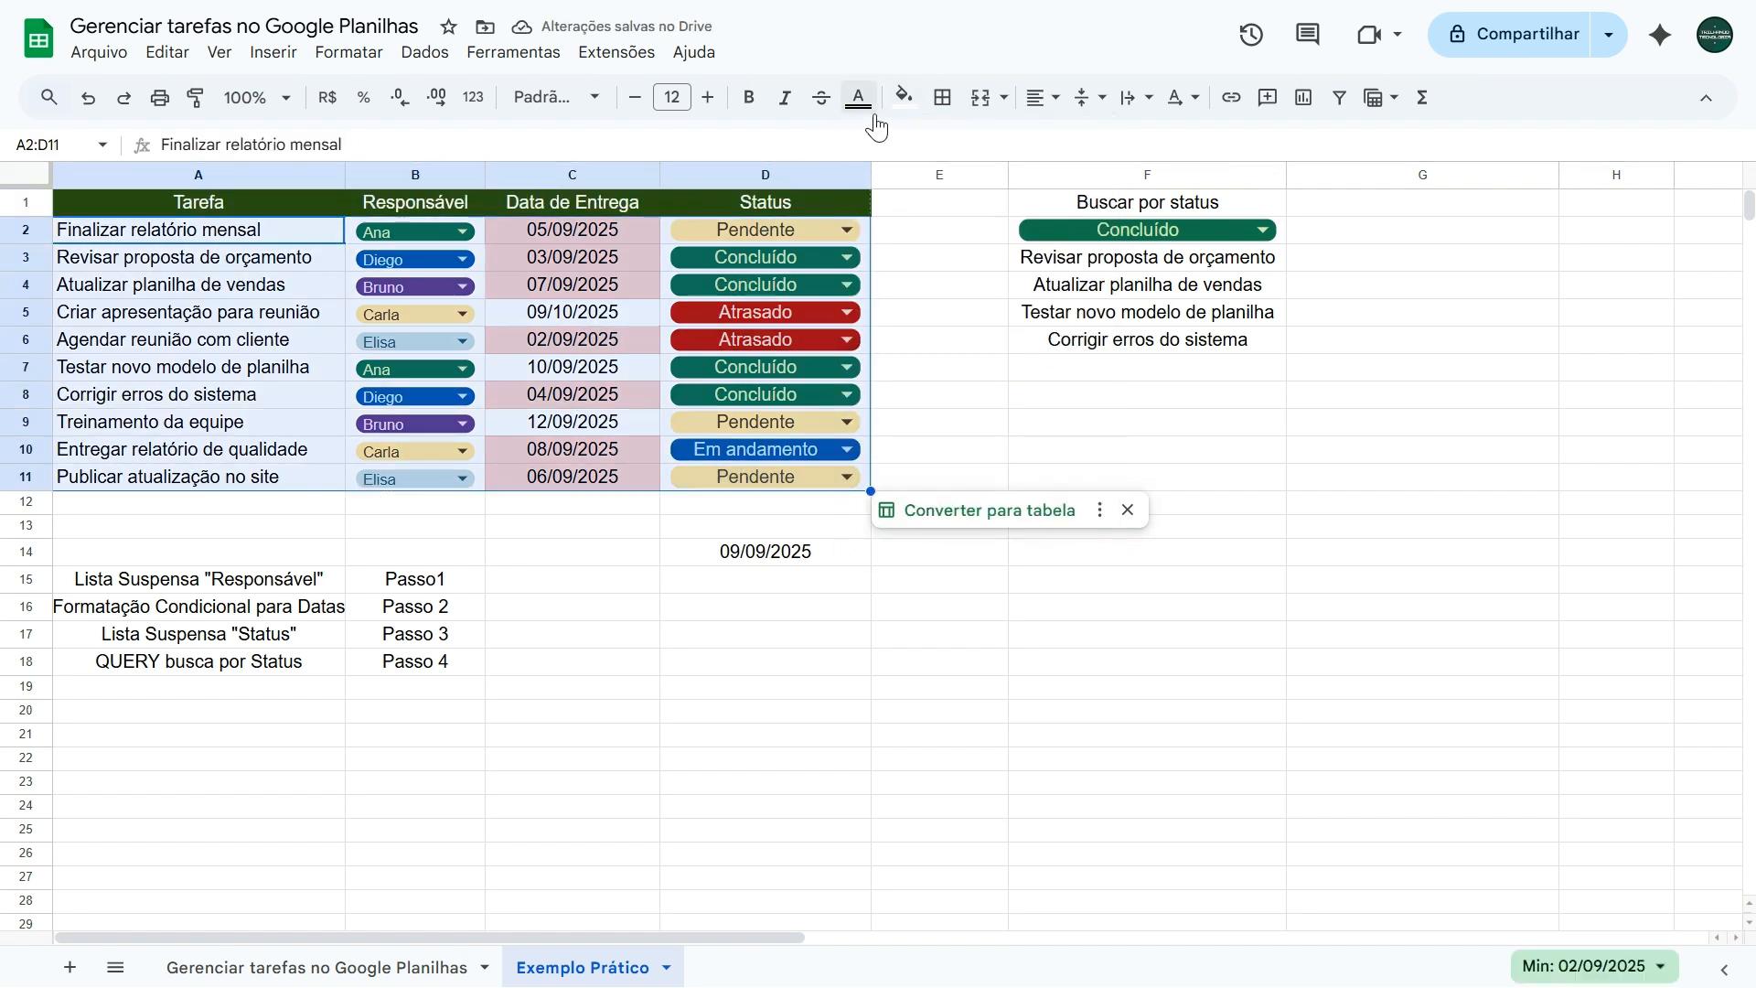
left_click(905, 97)
left_click(1005, 236)
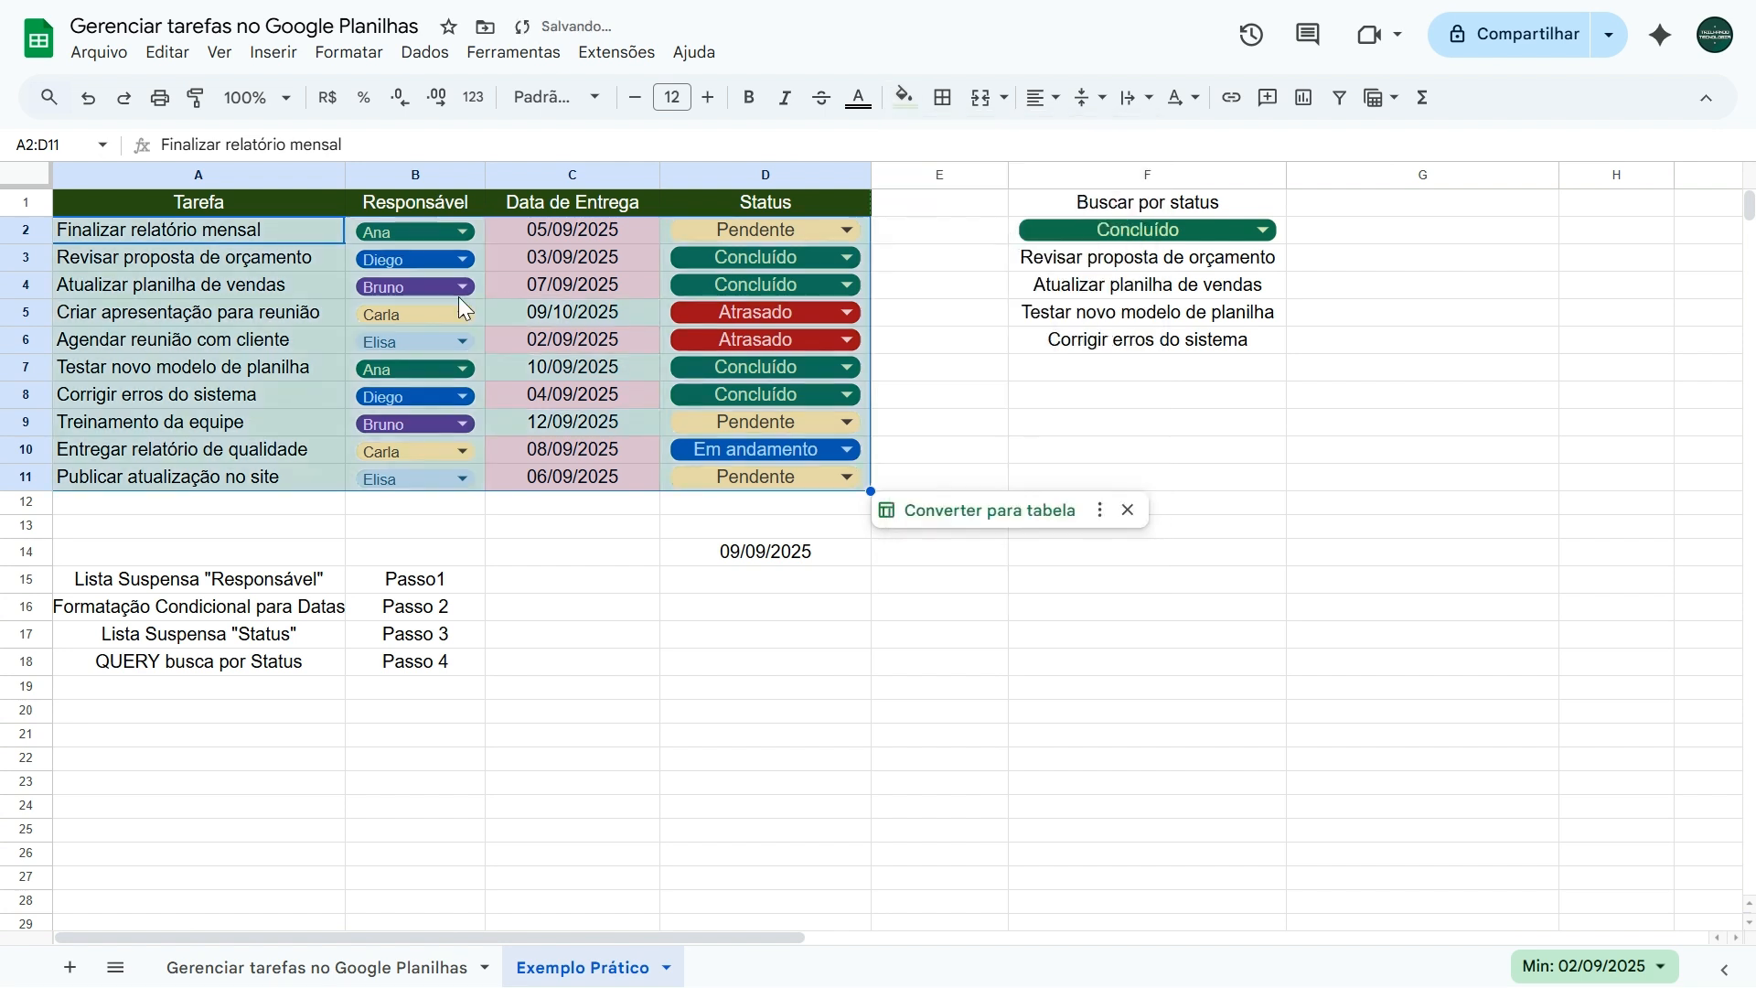
left_click(943, 97)
left_click(954, 146)
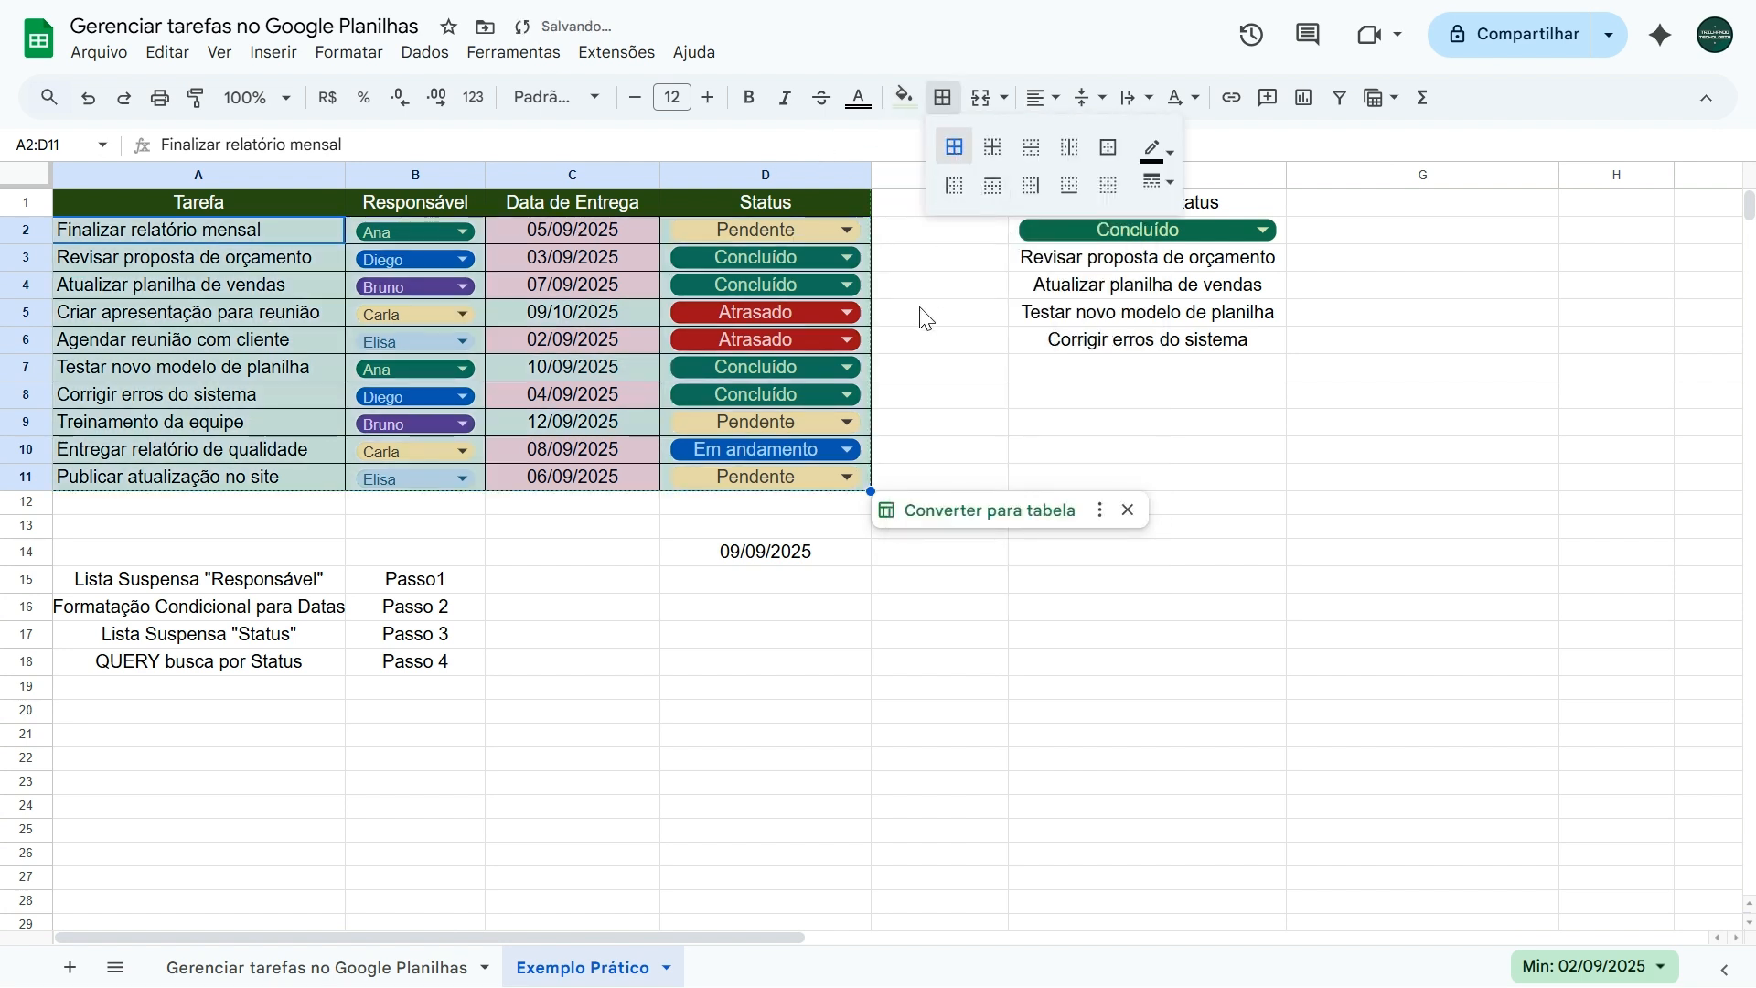
Center the contents of the whole task table A1:D11 horizontally and align them to the middle vertically
left_click(926, 318)
left_click_drag(236, 221, 748, 482)
left_click(1048, 97)
left_click(1056, 139)
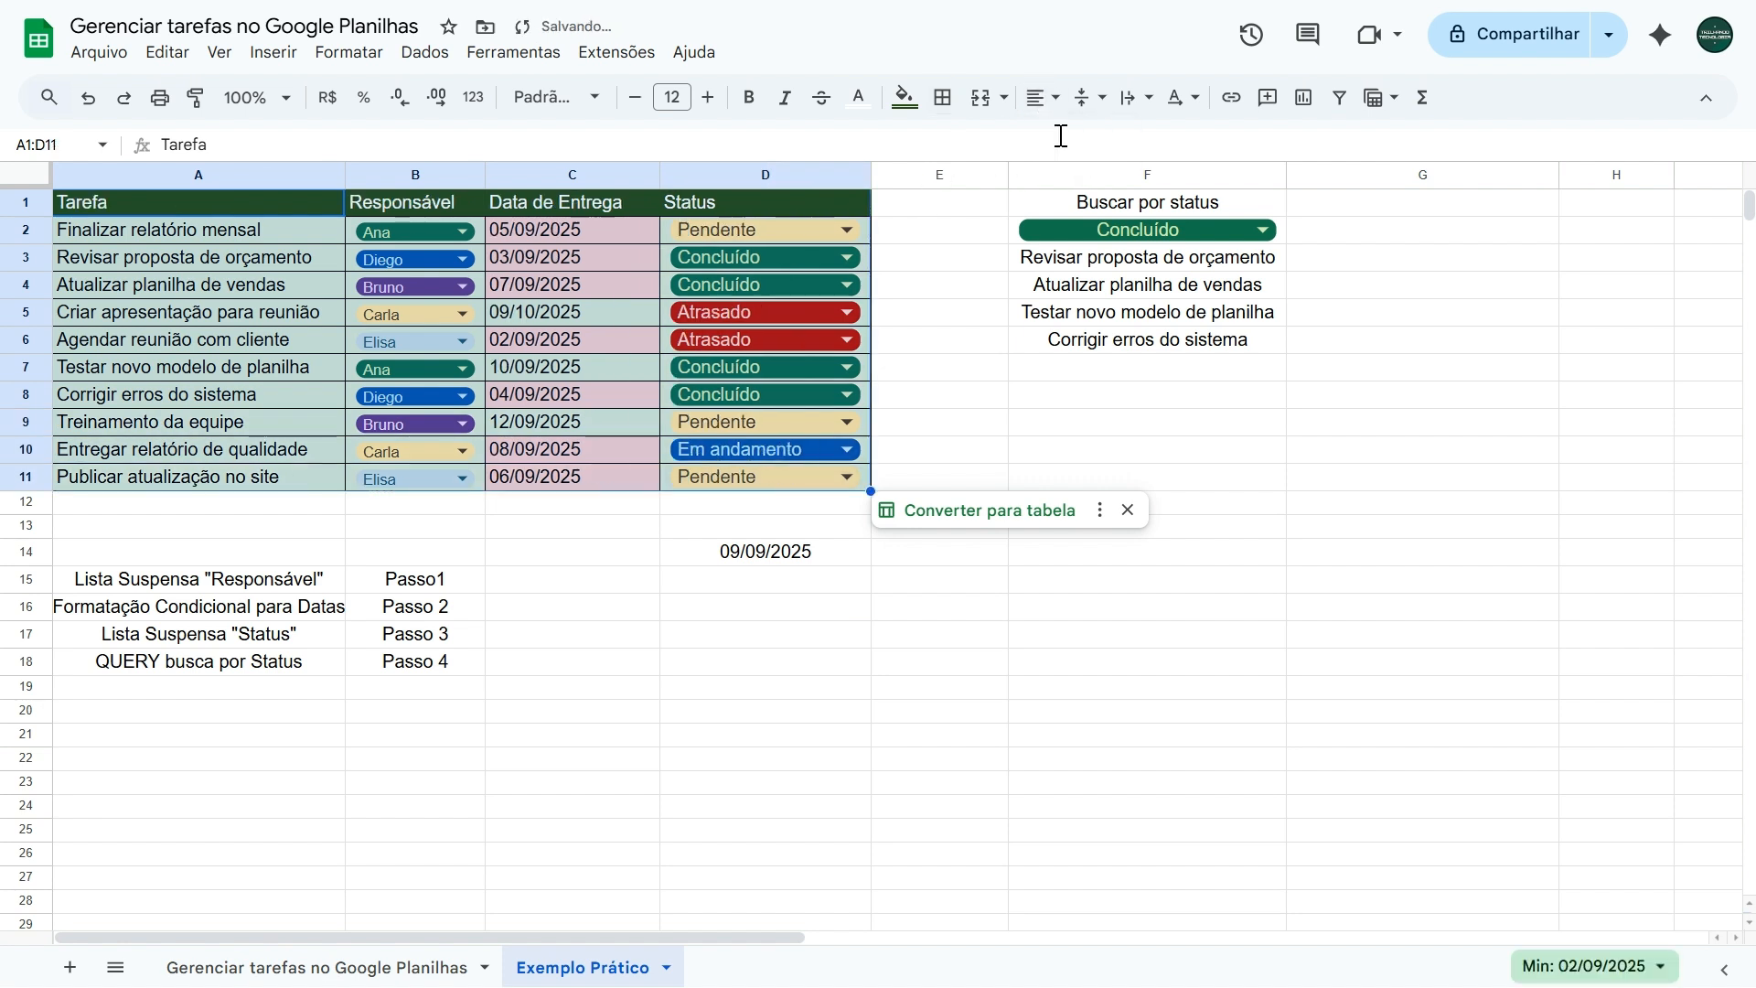
left_click(1031, 106)
left_click(1084, 139)
left_click(1092, 97)
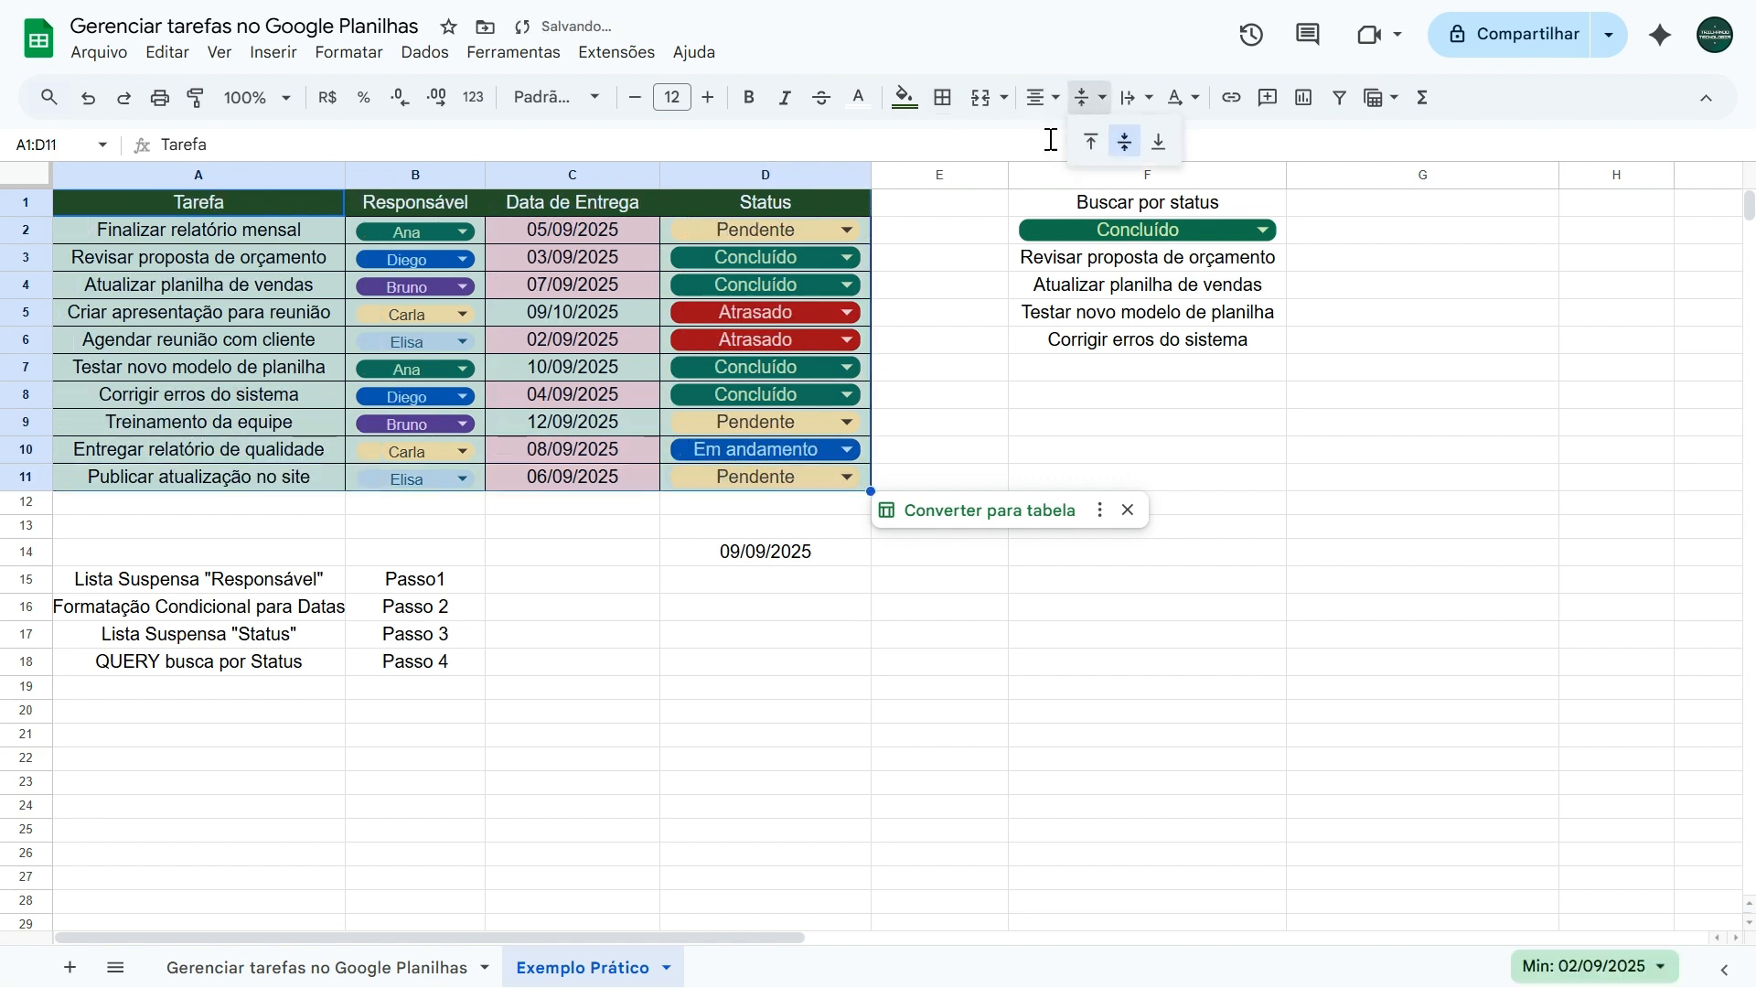
left_click(1120, 139)
Apply font size 12 to the whole task table A1:D11, including the Responsável drop-downs
left_click(668, 97)
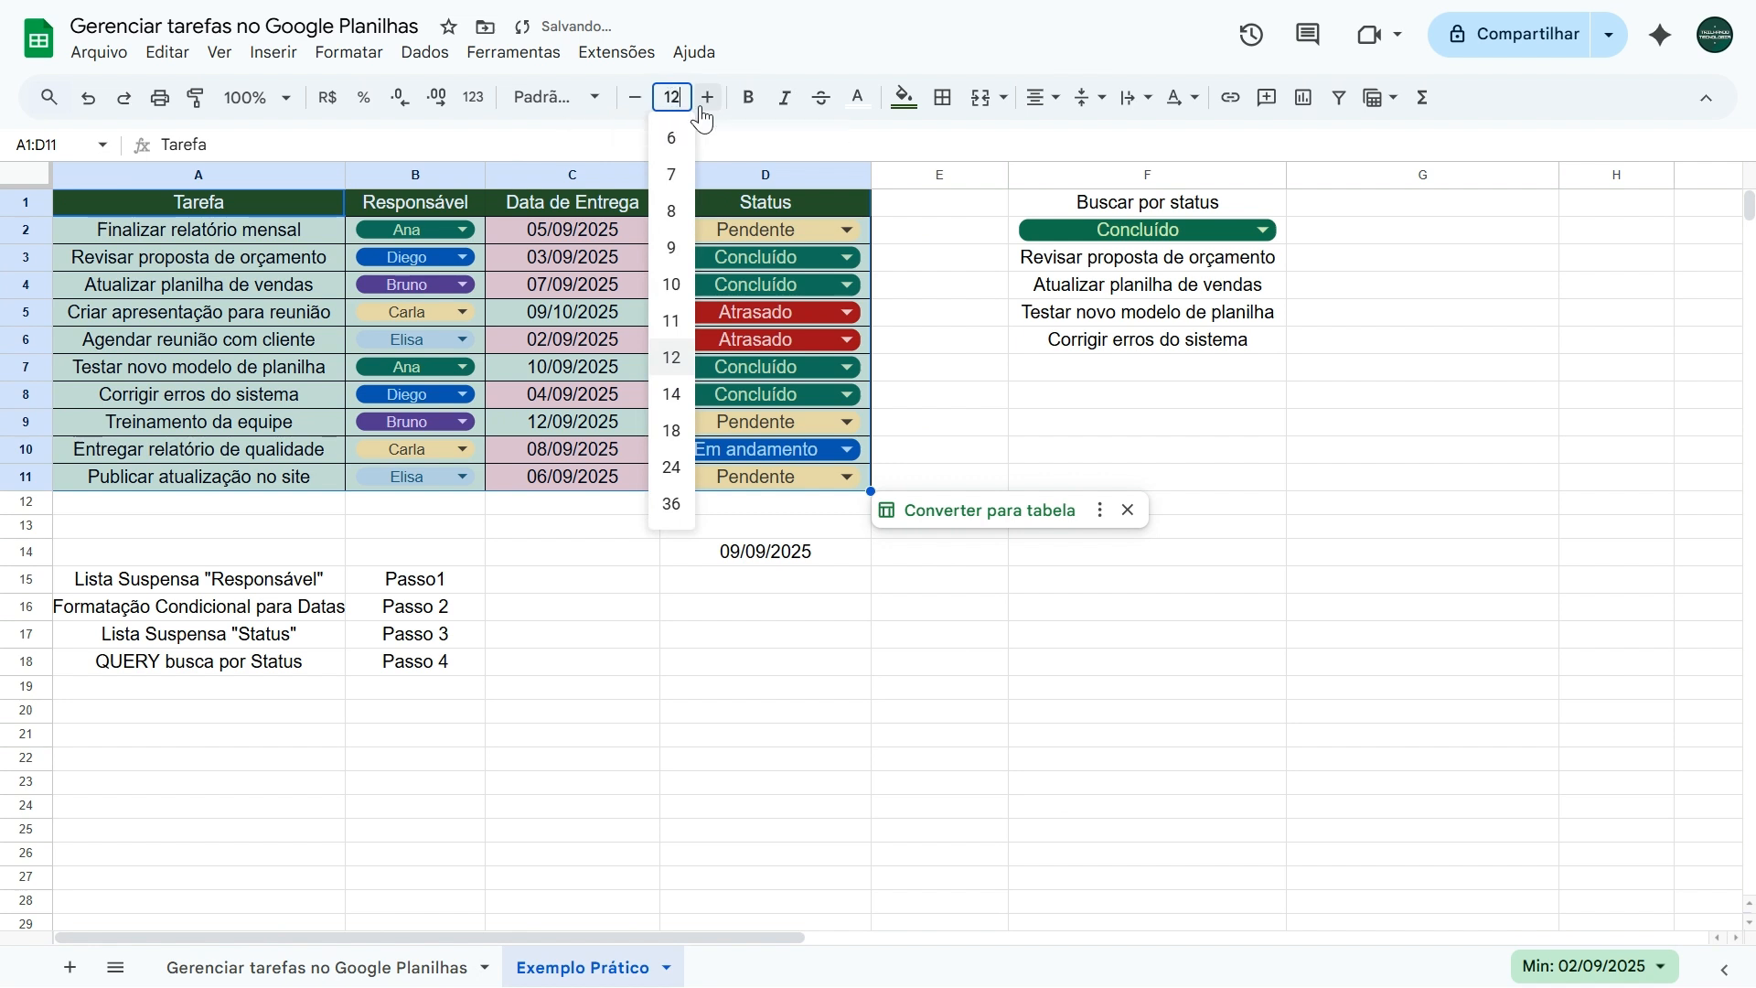
key("Escape")
left_click(913, 290)
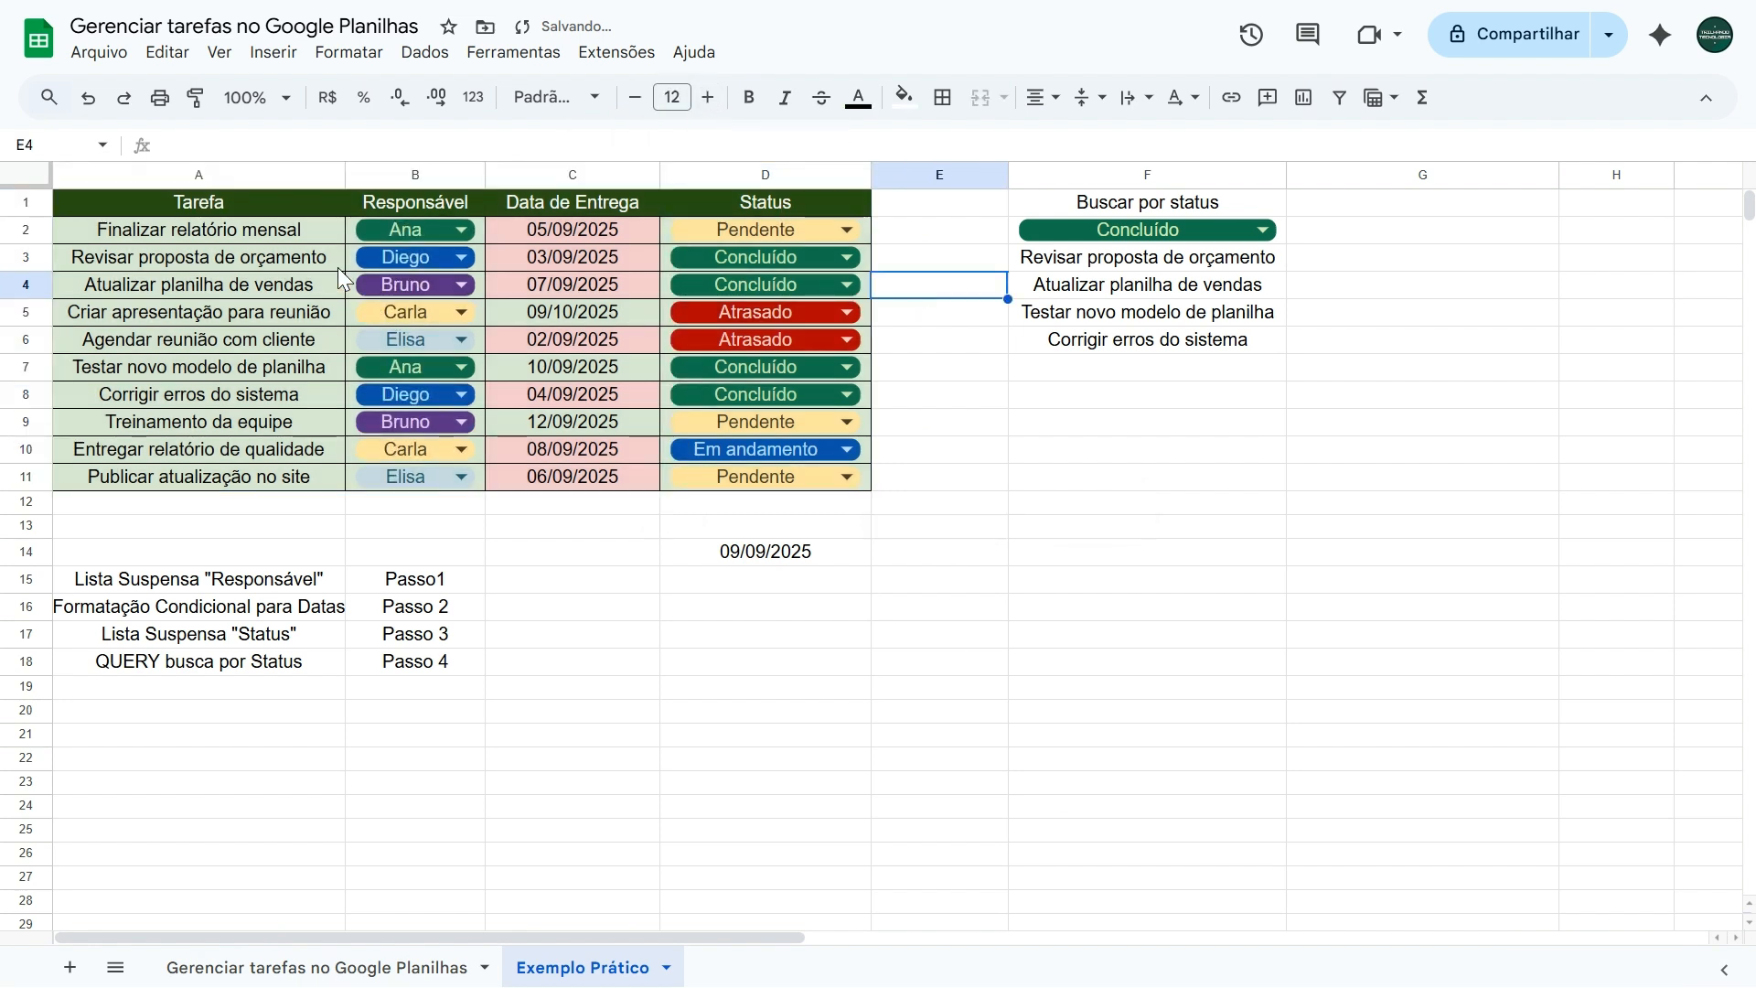
Change the fill of the task rows A2:D11 to a very light gray
left_click(307, 240)
left_click_drag(304, 243, 684, 475)
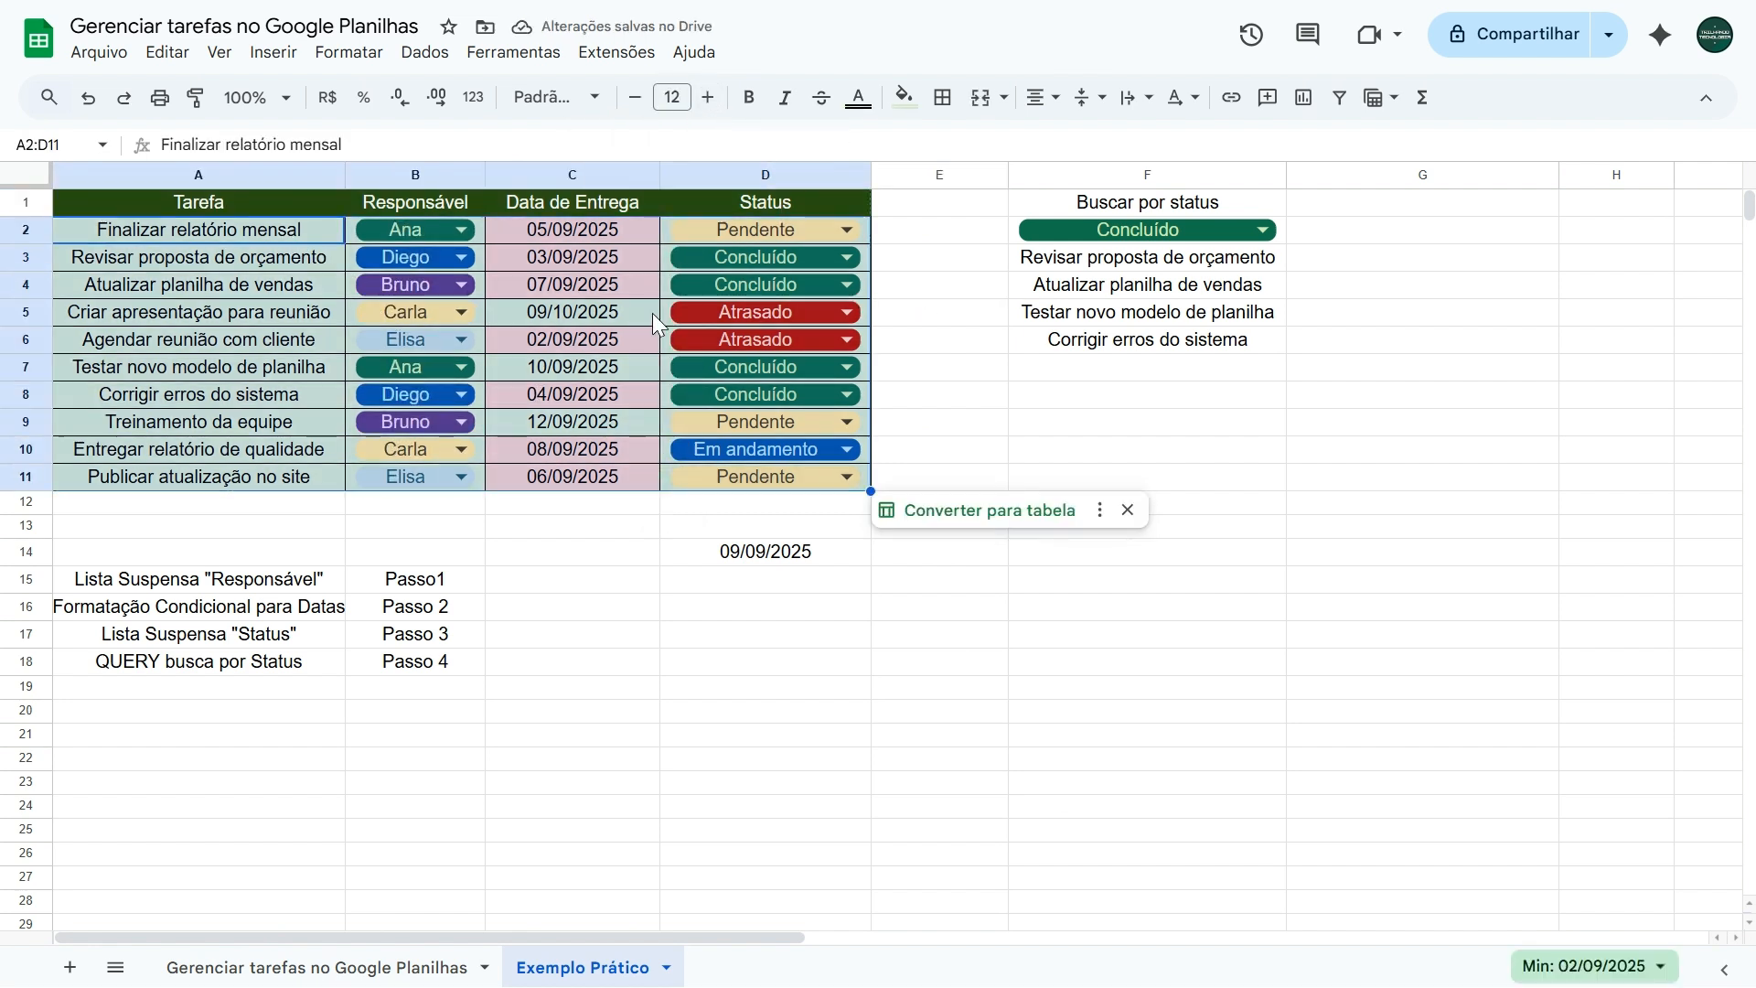
left_click(906, 101)
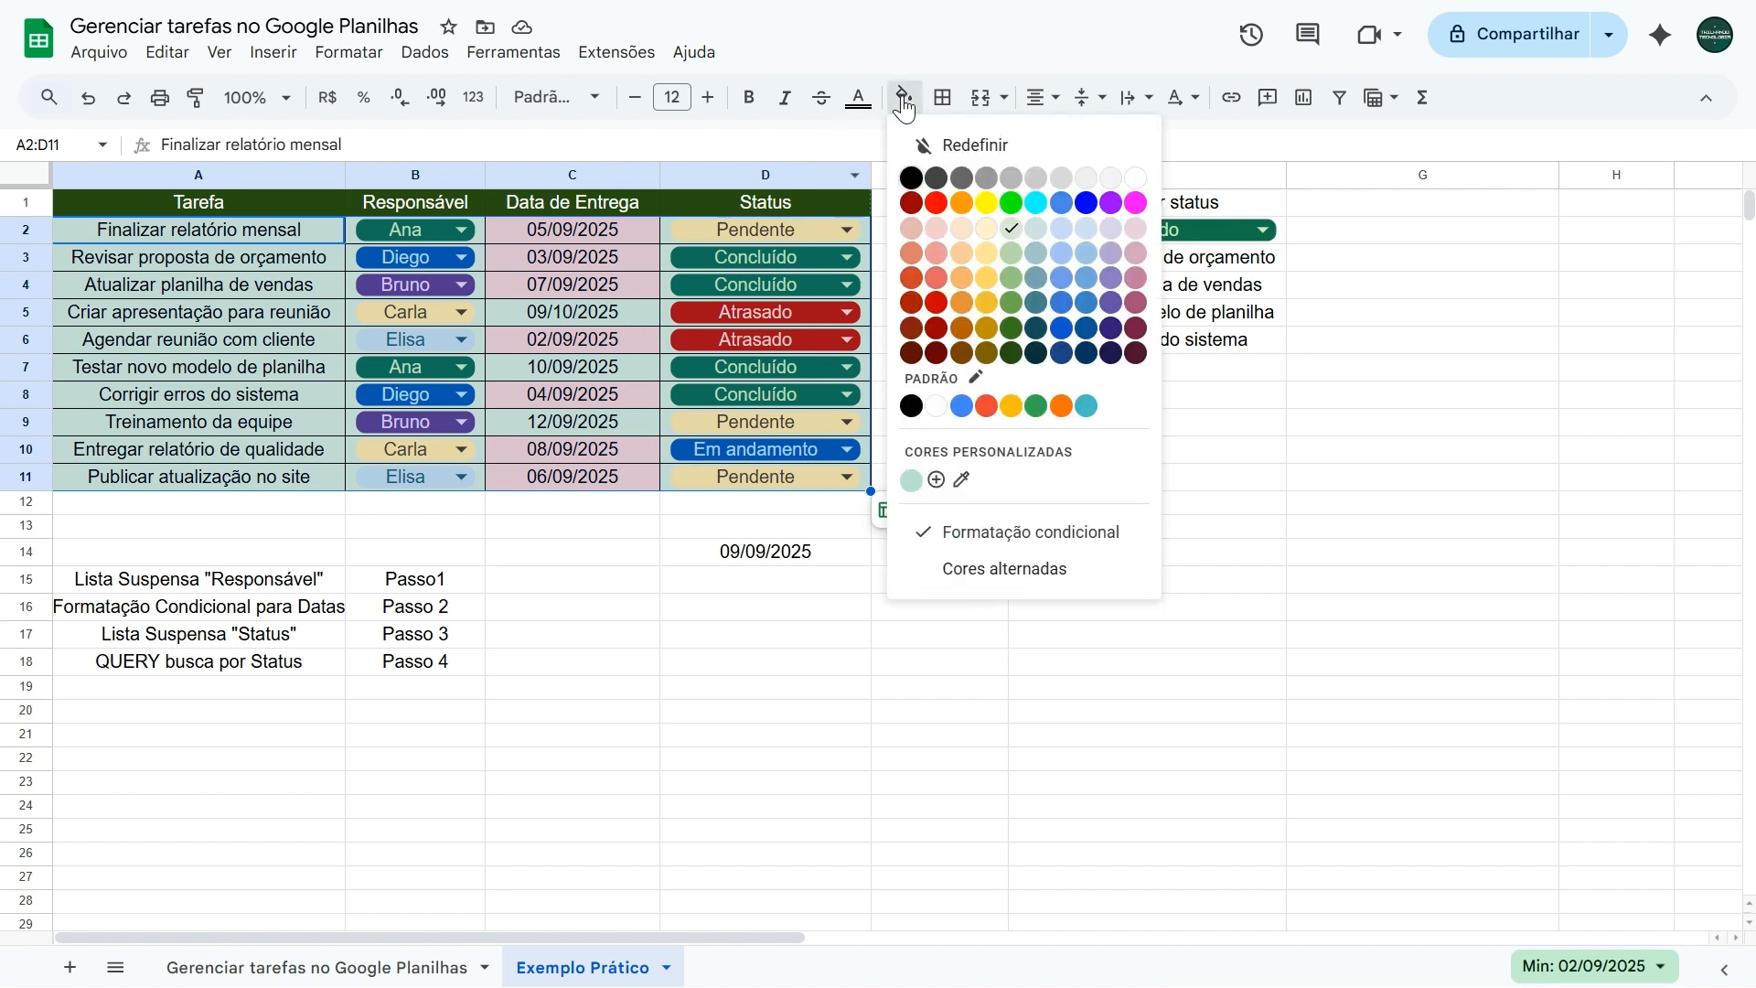
left_click(1109, 192)
left_click(1061, 608)
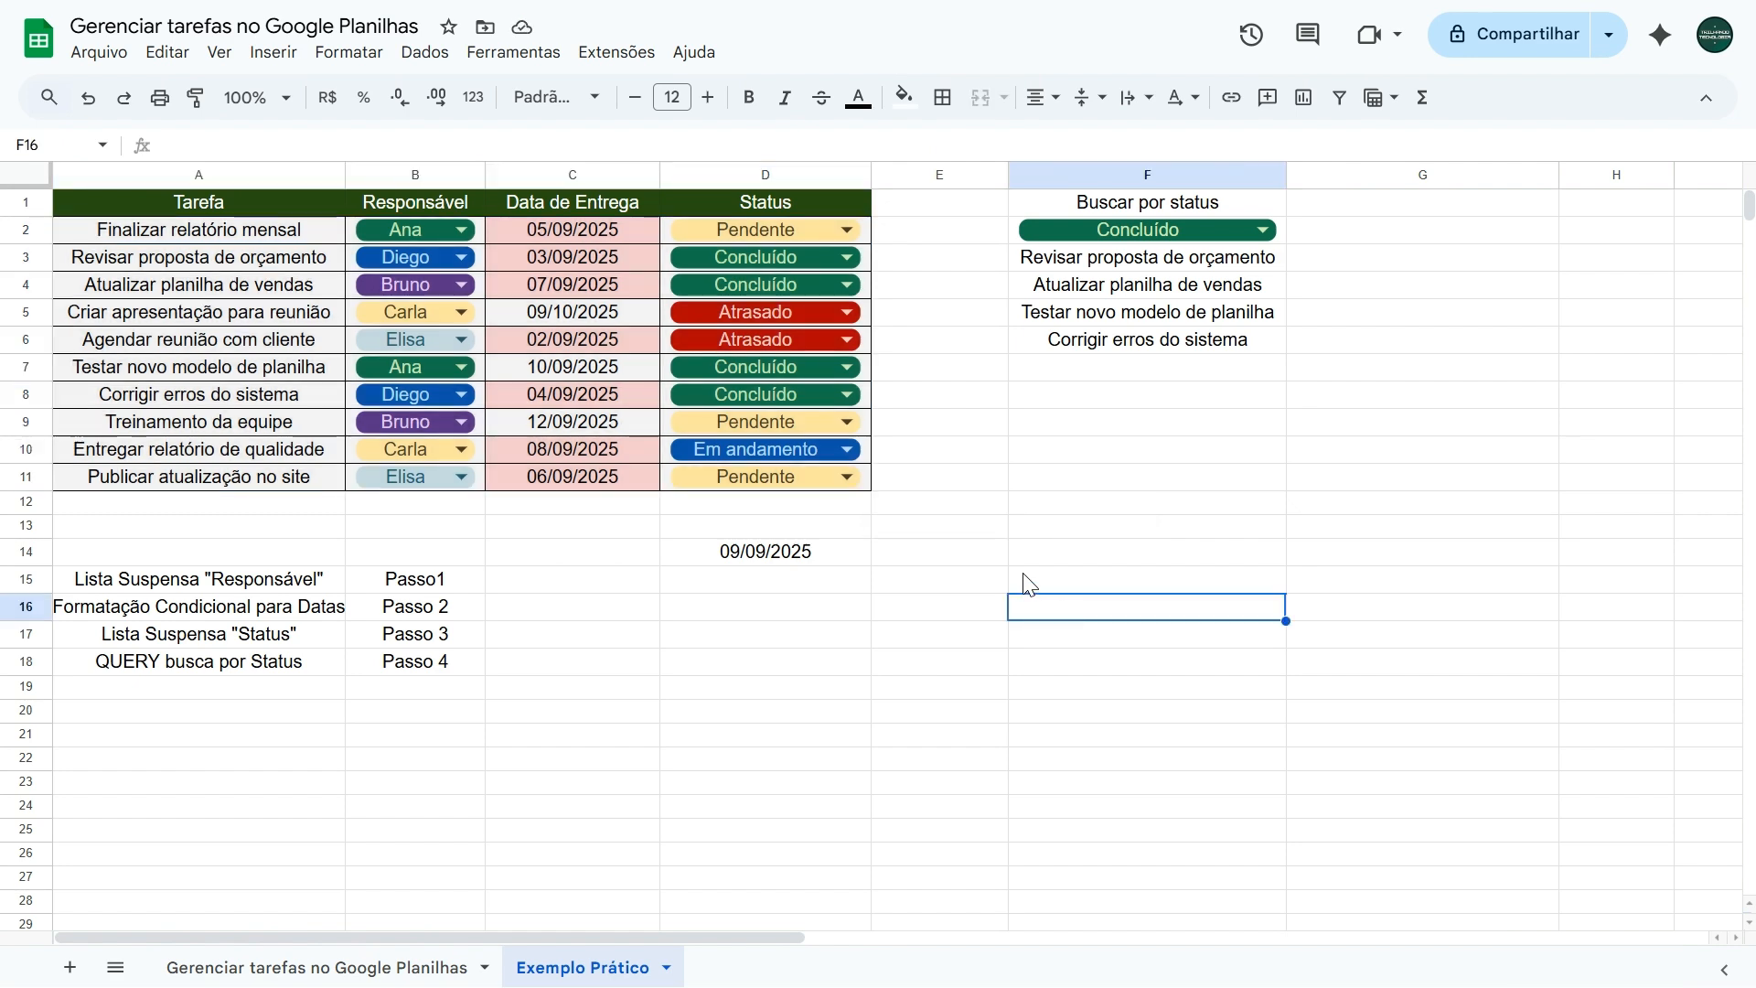